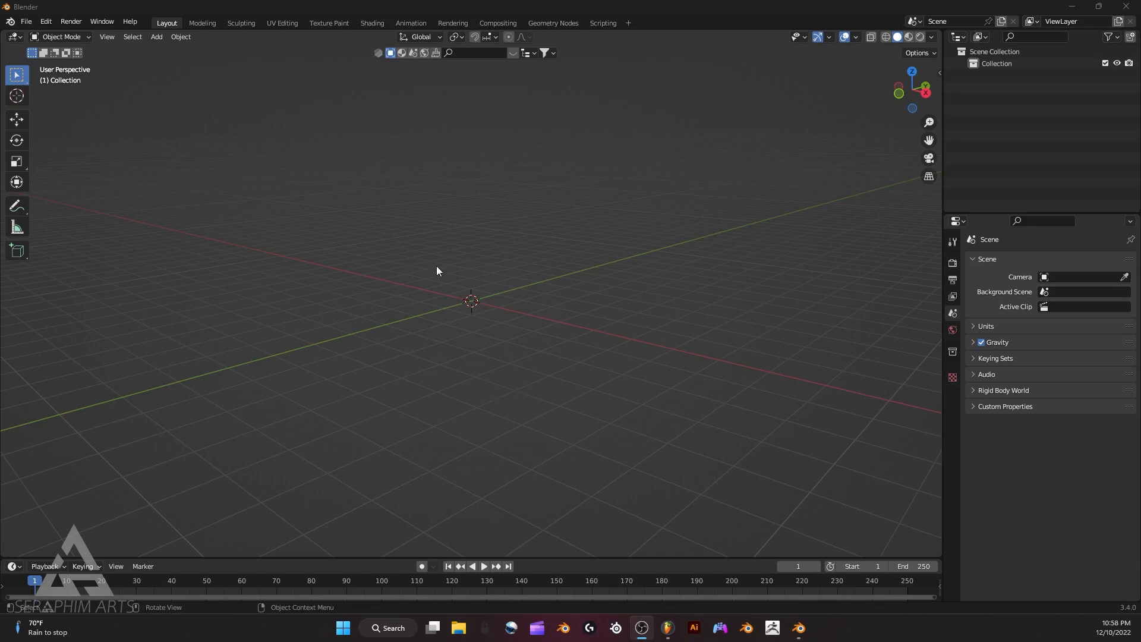
# Add a camera to the scene and switch the viewport to look through it.
pyautogui.press('b')
pyautogui.moveTo(405, 275); pyautogui.dragTo(325, 215, button='middle')
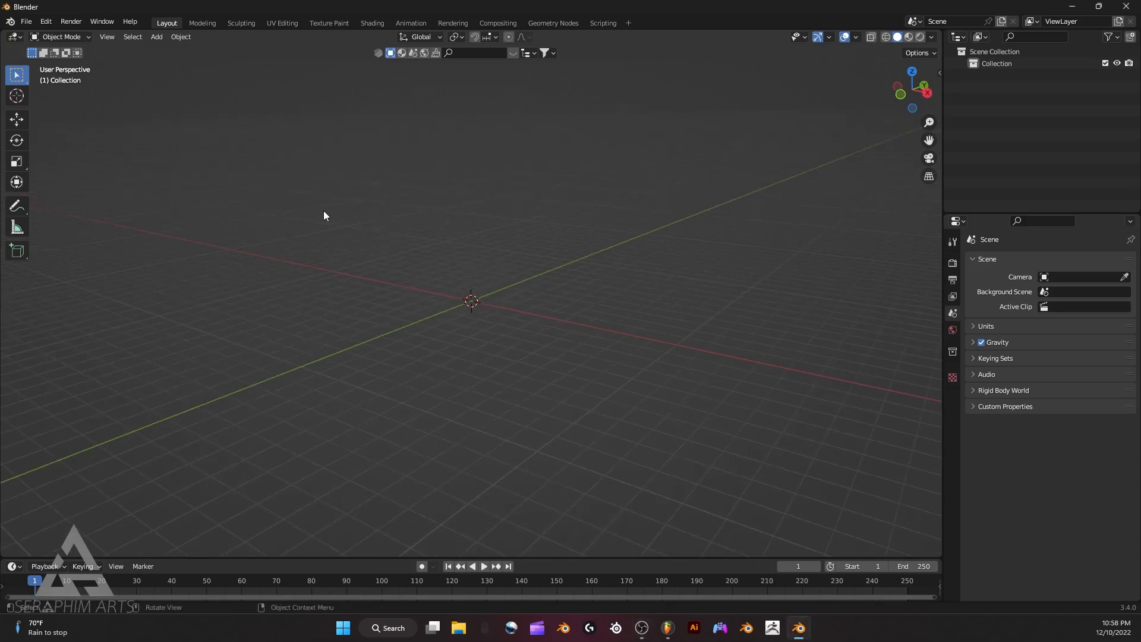
pyautogui.hotkey('shift', 'a')
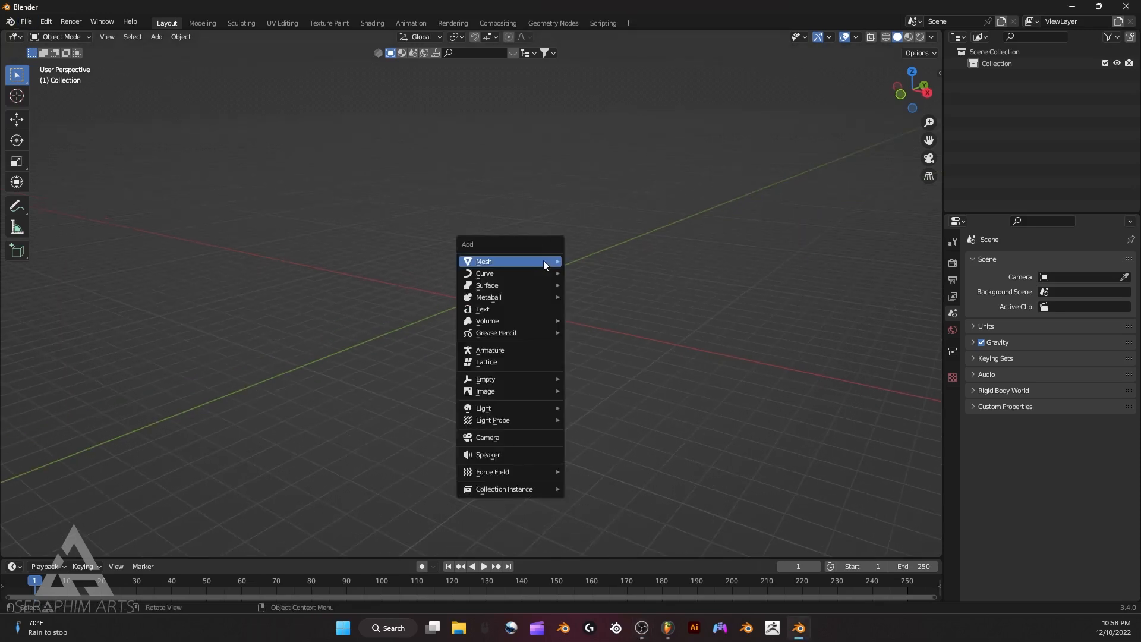
pyautogui.click(488, 437)
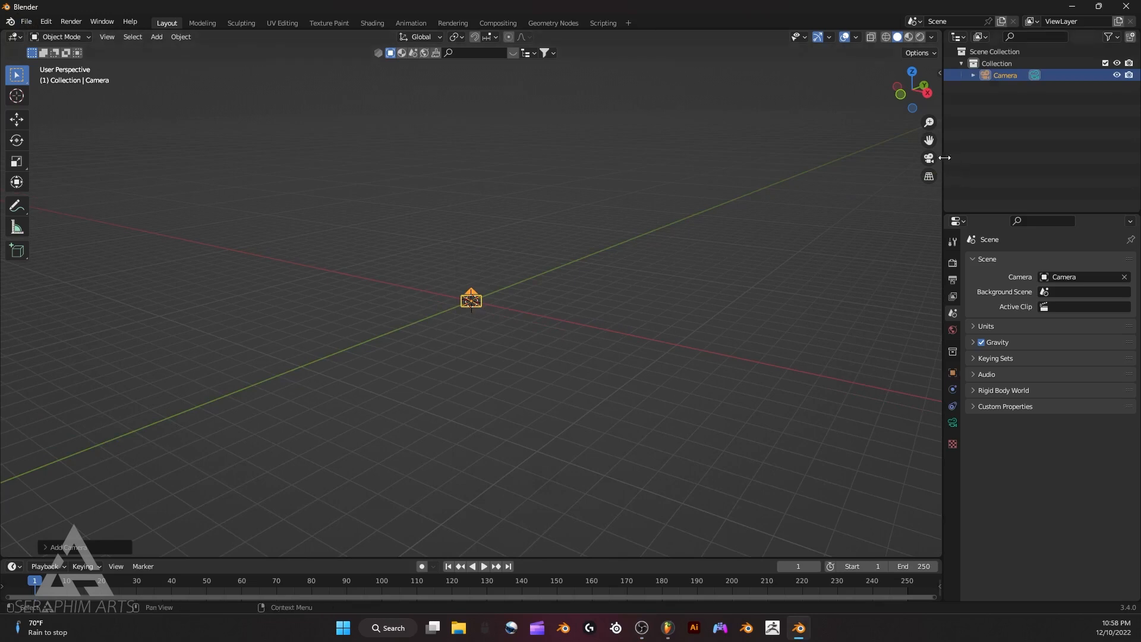
pyautogui.press('KP_0')
# Set the camera's X, Y and Z rotation to 0° and raise it to about 12.71 m on Z.
pyautogui.click(952, 372)
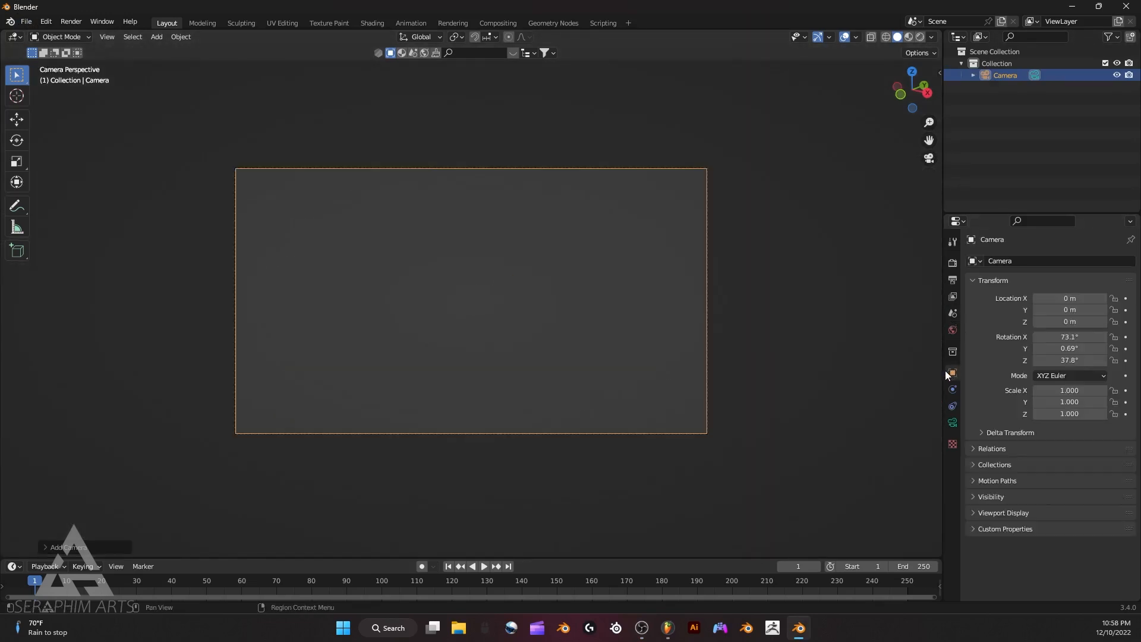
pyautogui.click(1073, 337)
pyautogui.write('0')
pyautogui.press('Tab')
pyautogui.write('0')
pyautogui.press('Tab')
pyautogui.write('0')
pyautogui.press('Return')
pyautogui.moveTo(1063, 322); pyautogui.dragTo(1084, 322)
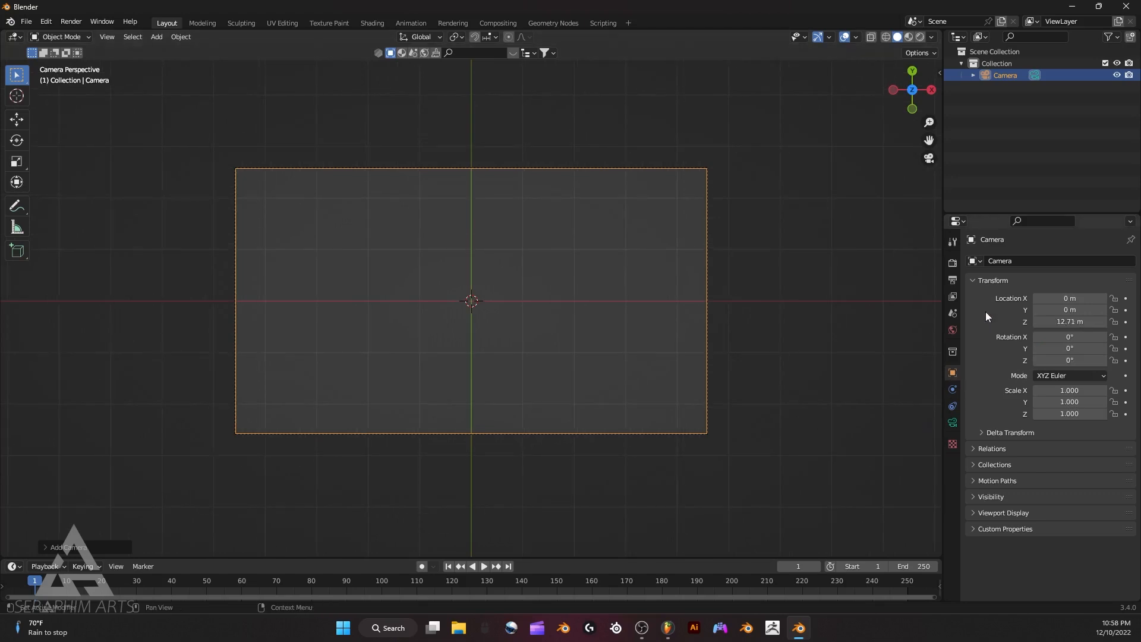
# Apply the 4K UW 1600p preset to the scene's output format.
pyautogui.click(952, 280)
pyautogui.click(1115, 260)
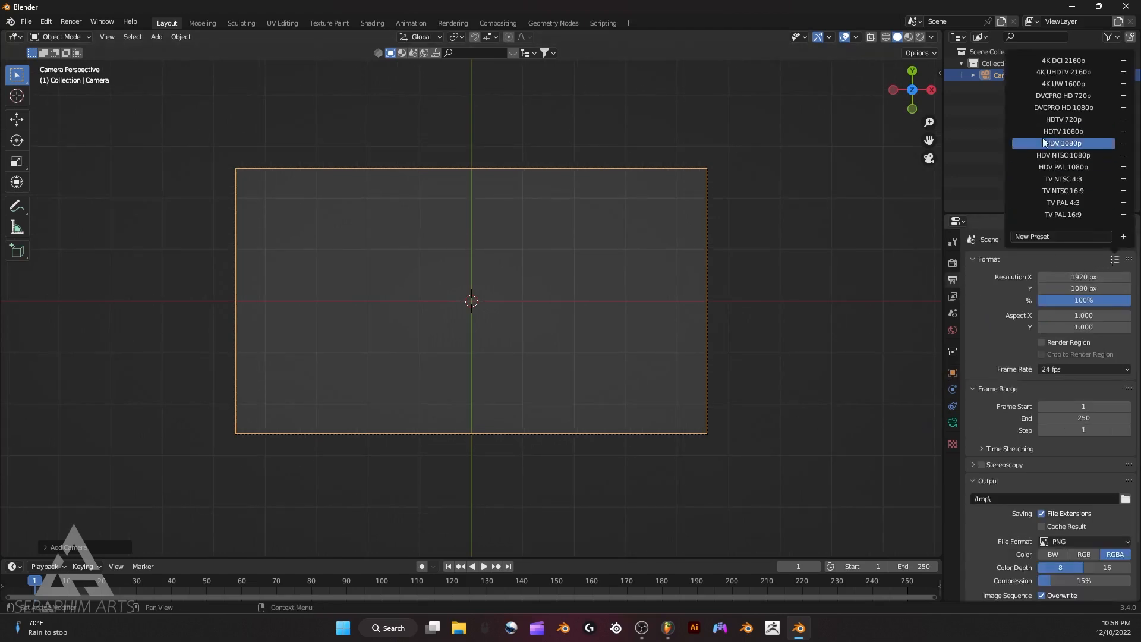
pyautogui.click(1073, 83)
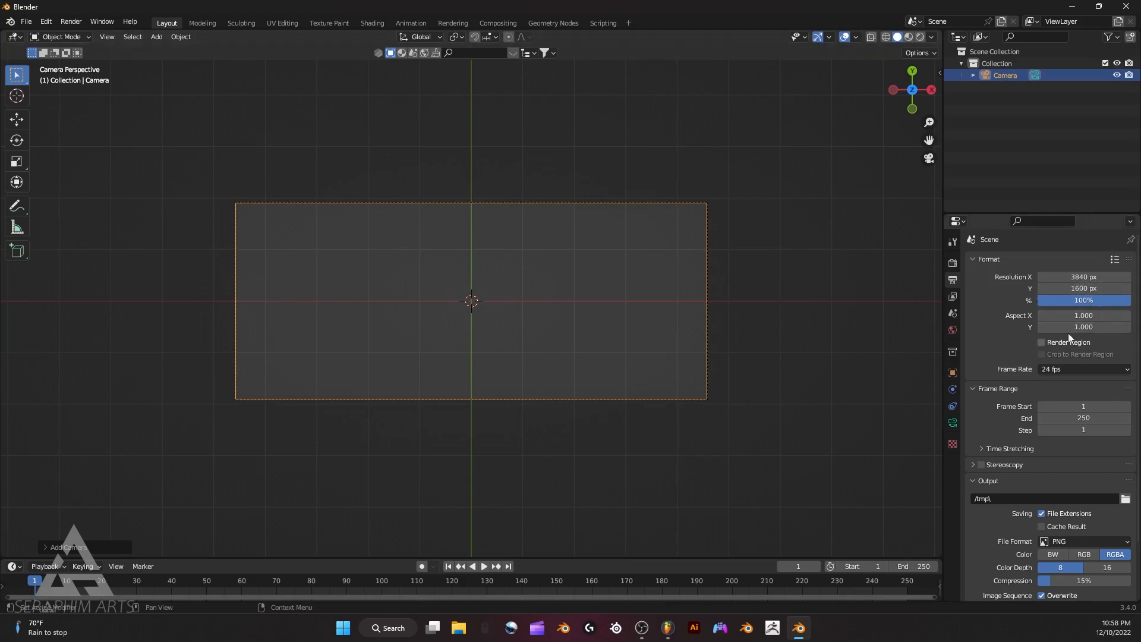
# Raise the camera's Z location to about 27.78 m.
pyautogui.click(953, 372)
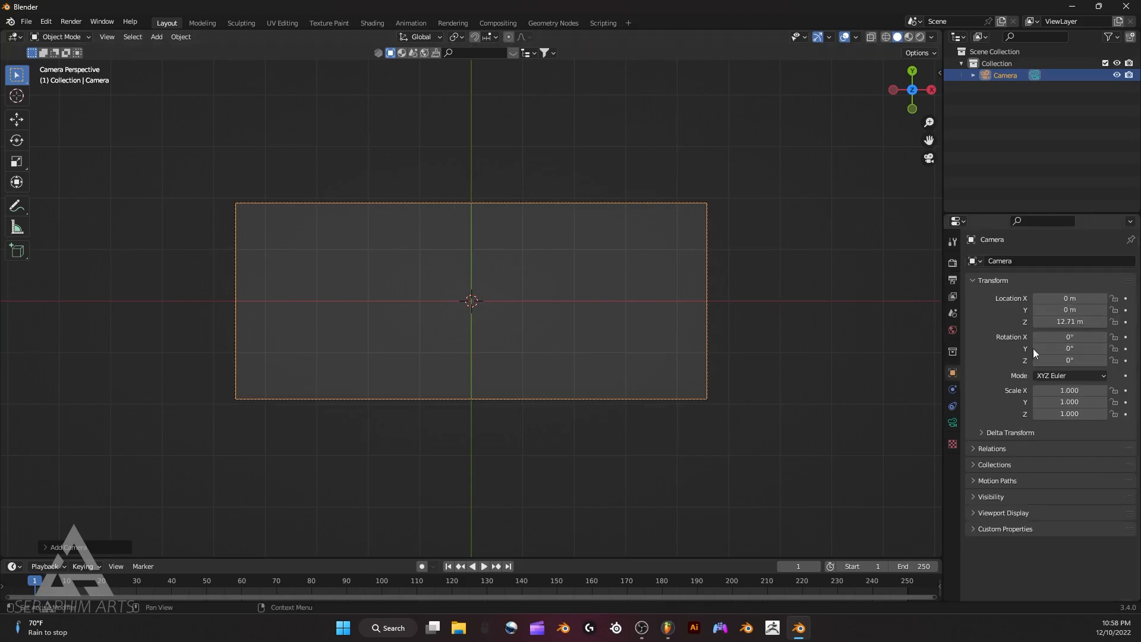
pyautogui.moveTo(1070, 322); pyautogui.dragTo(1107, 321)
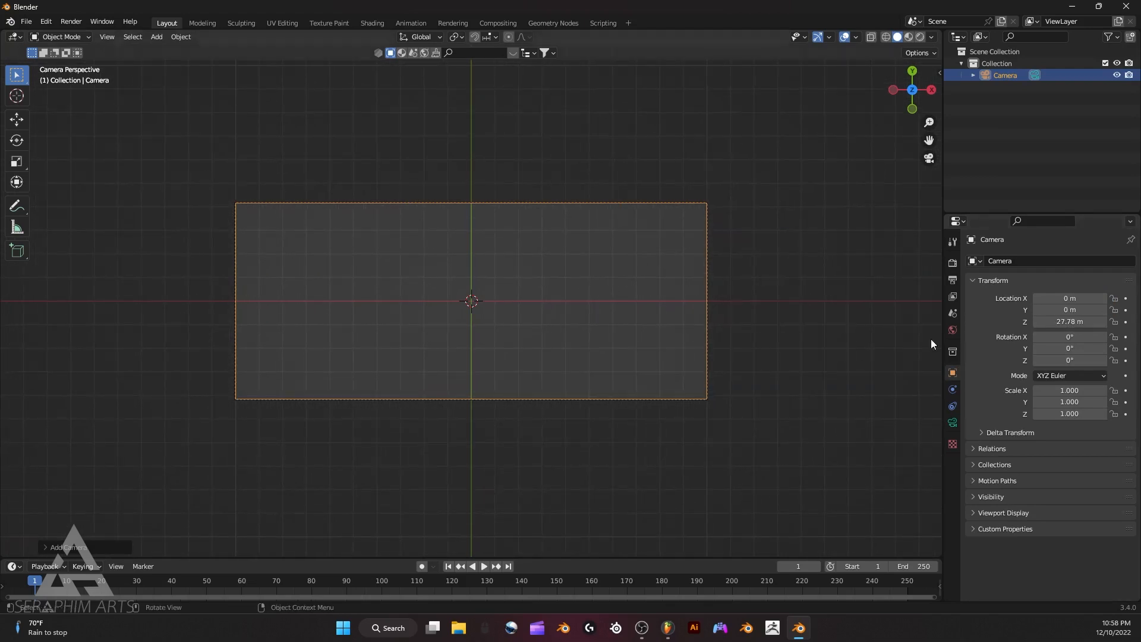
pyautogui.scroll(5, 850, 339)
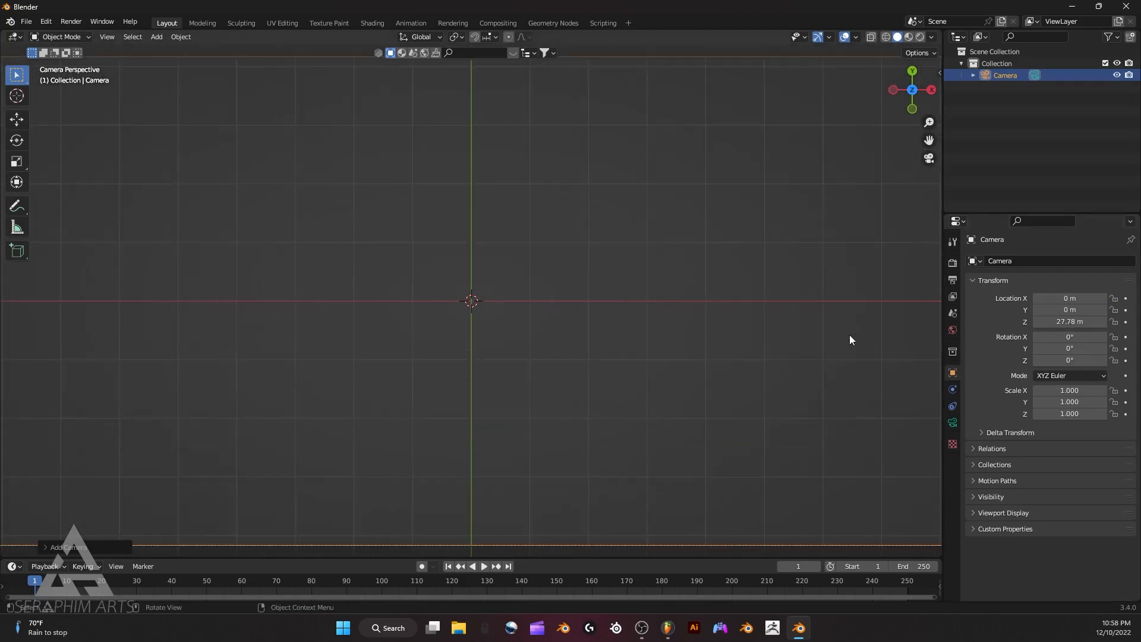
pyautogui.scroll(-1, 849, 340)
# Enable background images for the camera and add an empty image entry.
pyautogui.click(953, 422)
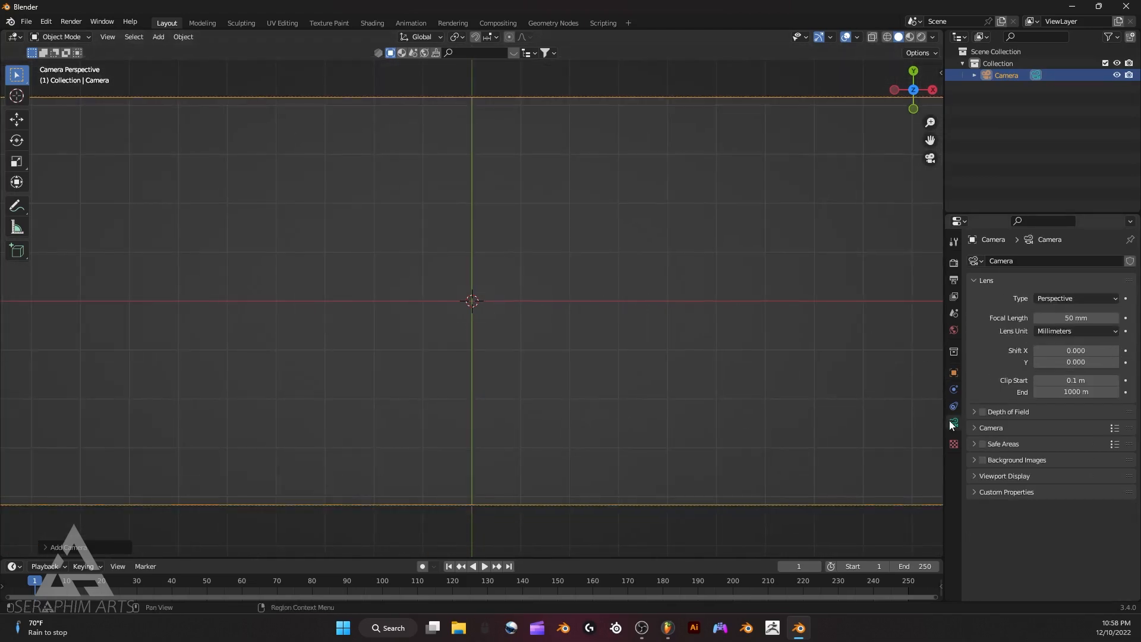
pyautogui.click(982, 460)
pyautogui.click(973, 461)
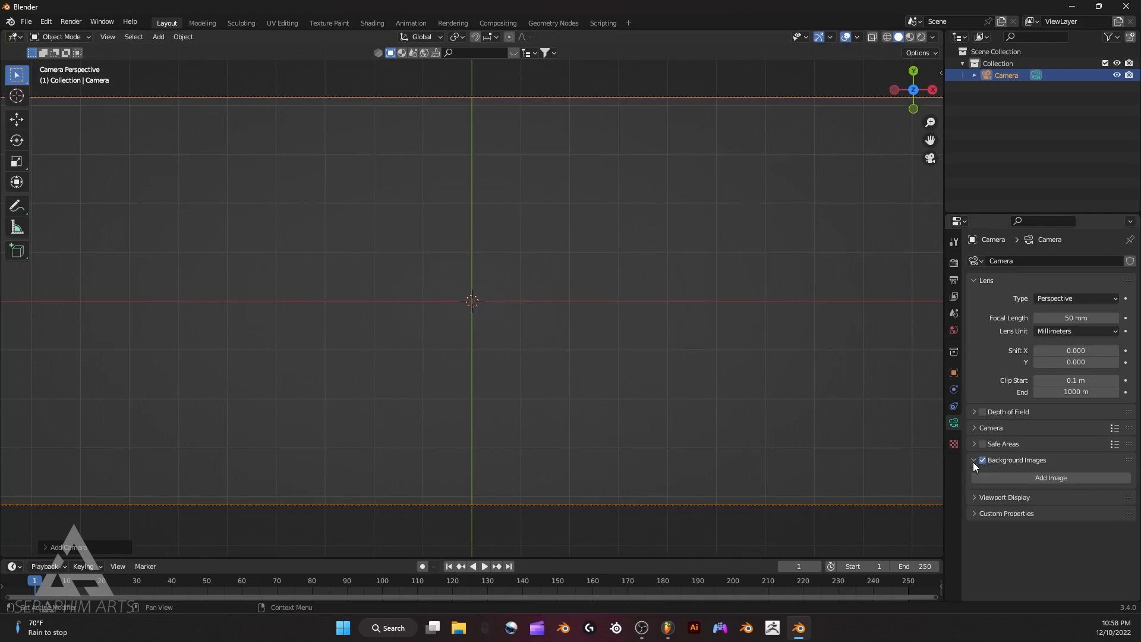
pyautogui.click(1018, 479)
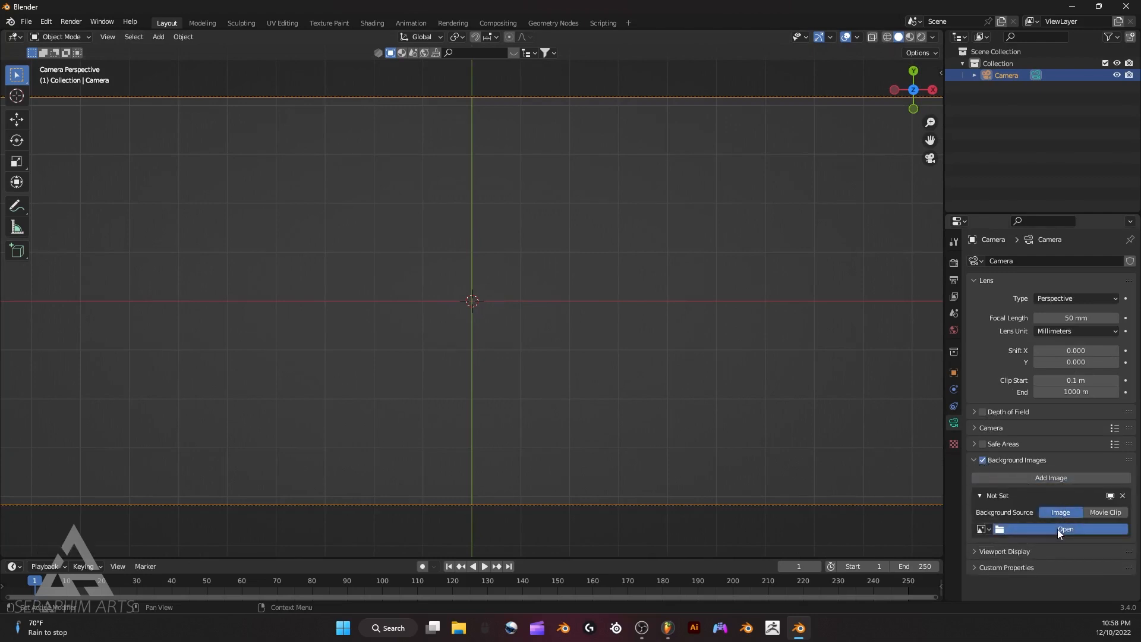
# Load "new art d .png" from the Desktop folder "background art youtube video" as the camera's background image.
pyautogui.click(1057, 529)
pyautogui.click(313, 246)
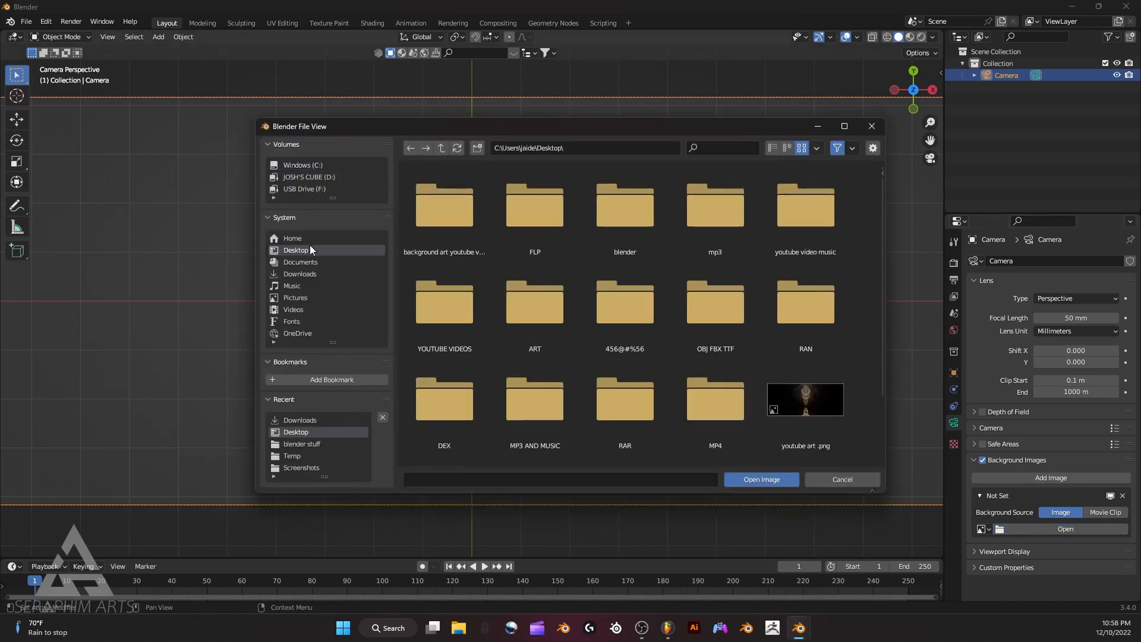
pyautogui.scroll(-2, 725, 312)
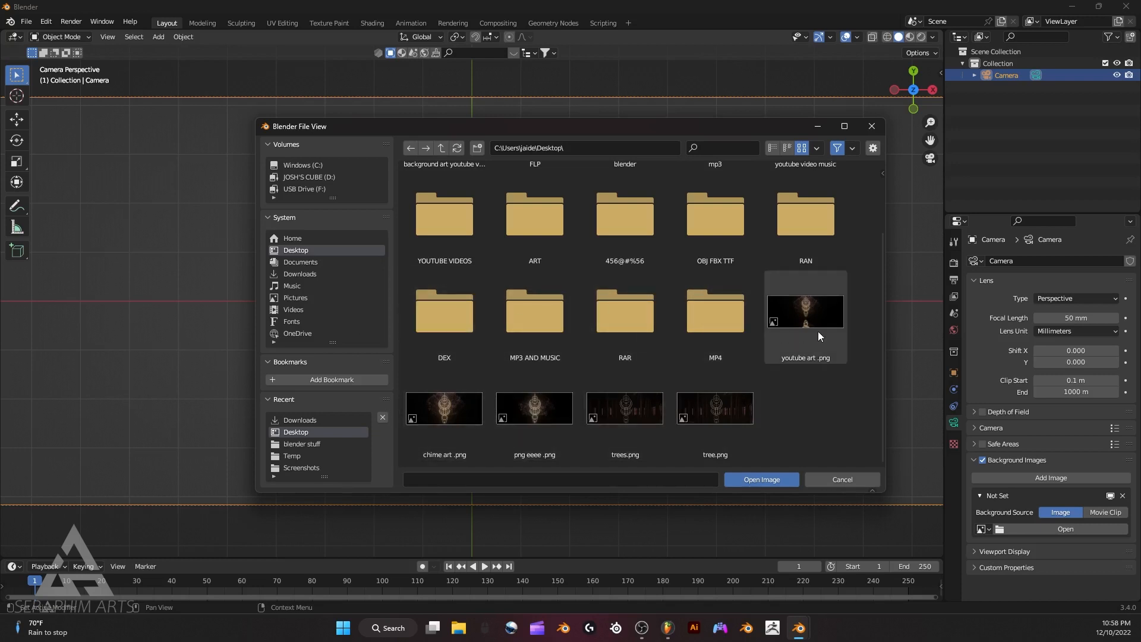
pyautogui.scroll(2, 508, 313)
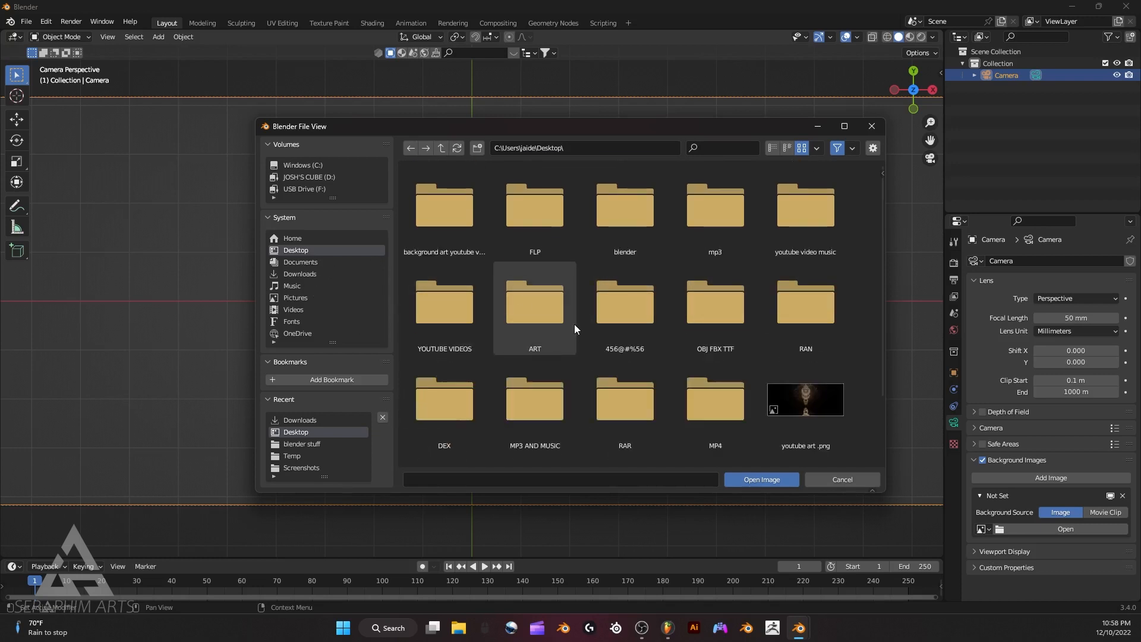
pyautogui.doubleClick(453, 246)
pyautogui.click(455, 238)
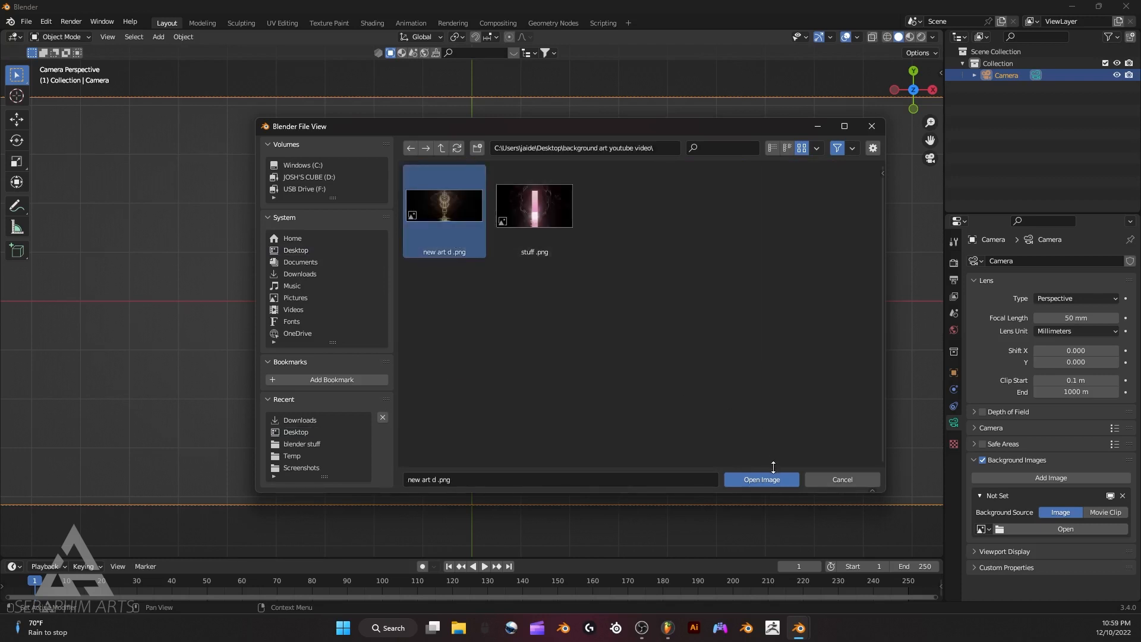
pyautogui.click(754, 478)
# Add a torus mesh at the world origin over the reference artwork.
pyautogui.scroll(2, 570, 351)
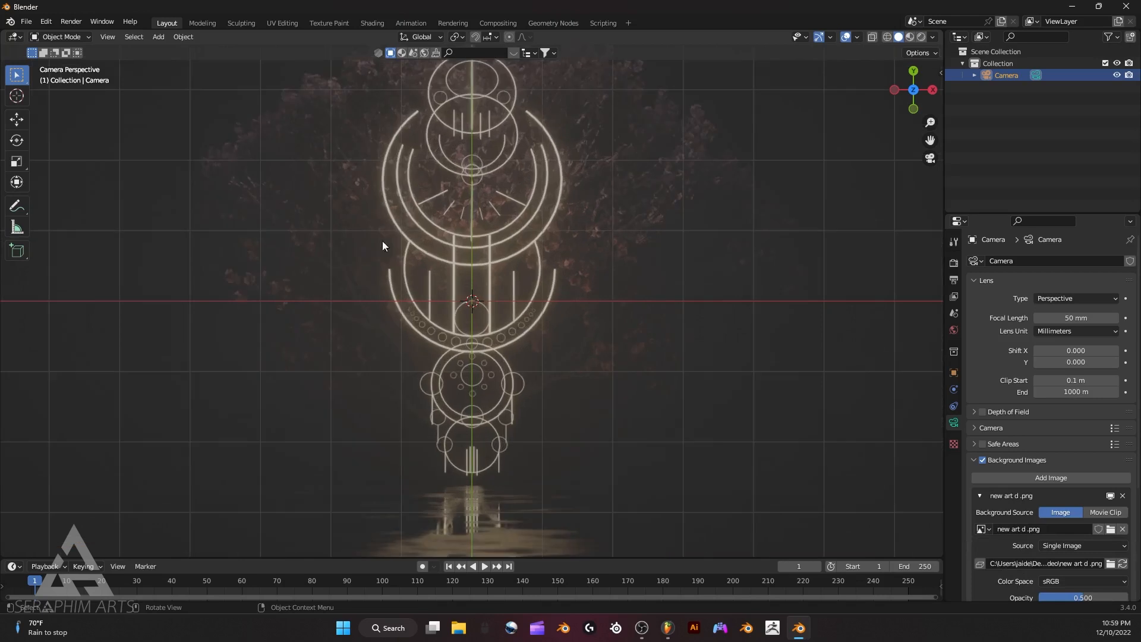
pyautogui.scroll(-4, 439, 354)
pyautogui.hotkey('shift', 'a')
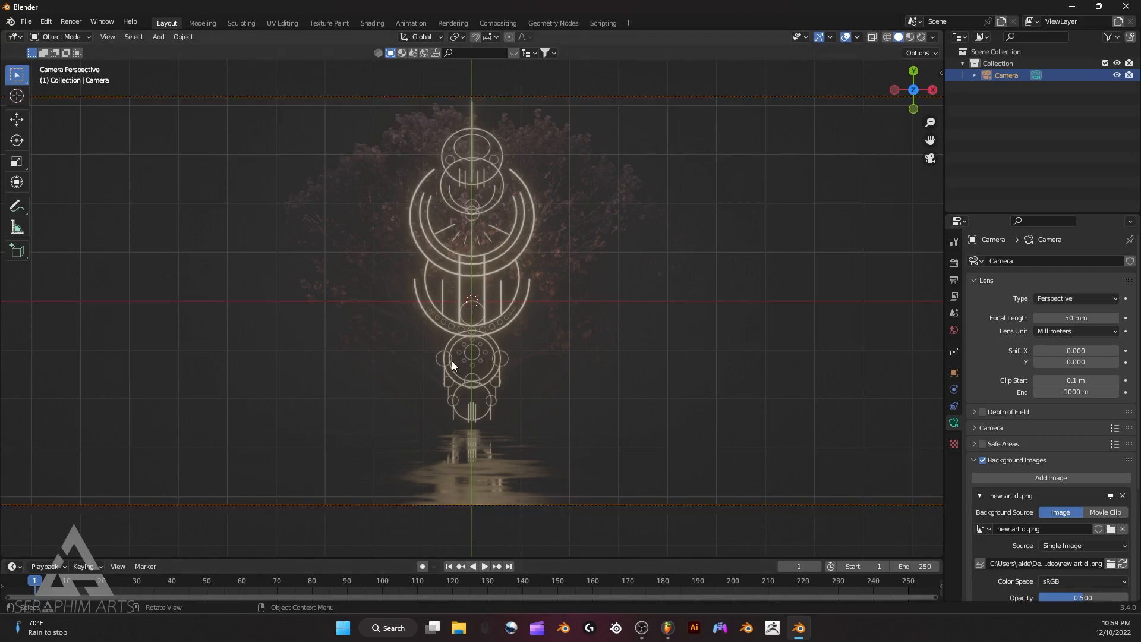
pyautogui.scroll(2, 469, 365)
pyautogui.scroll(3, 417, 245)
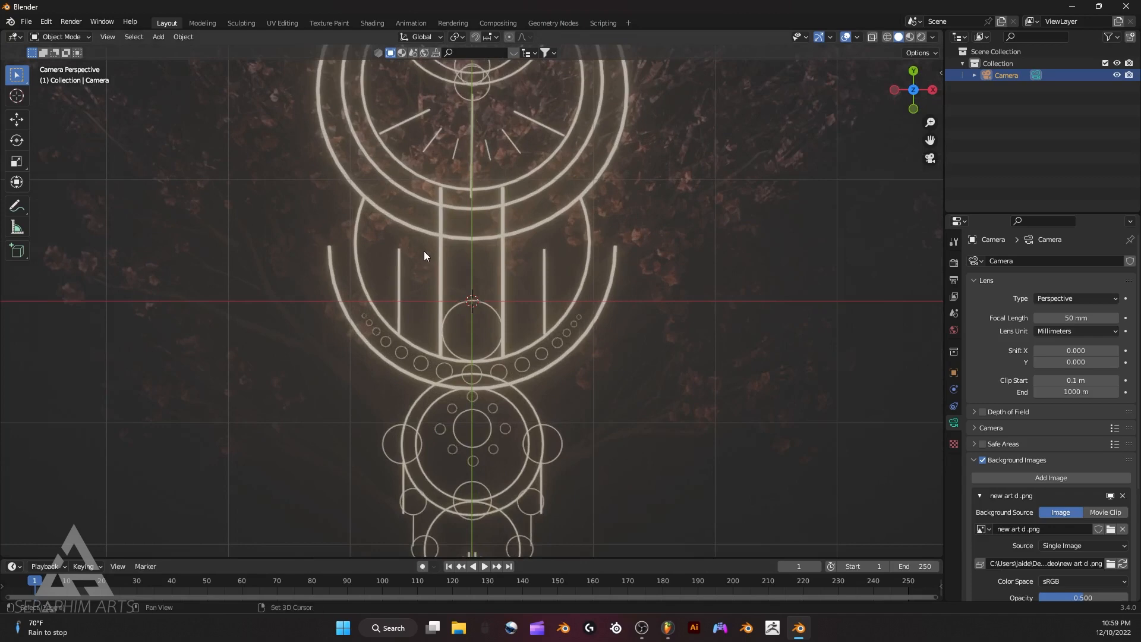
pyautogui.hotkey('shift', 'a')
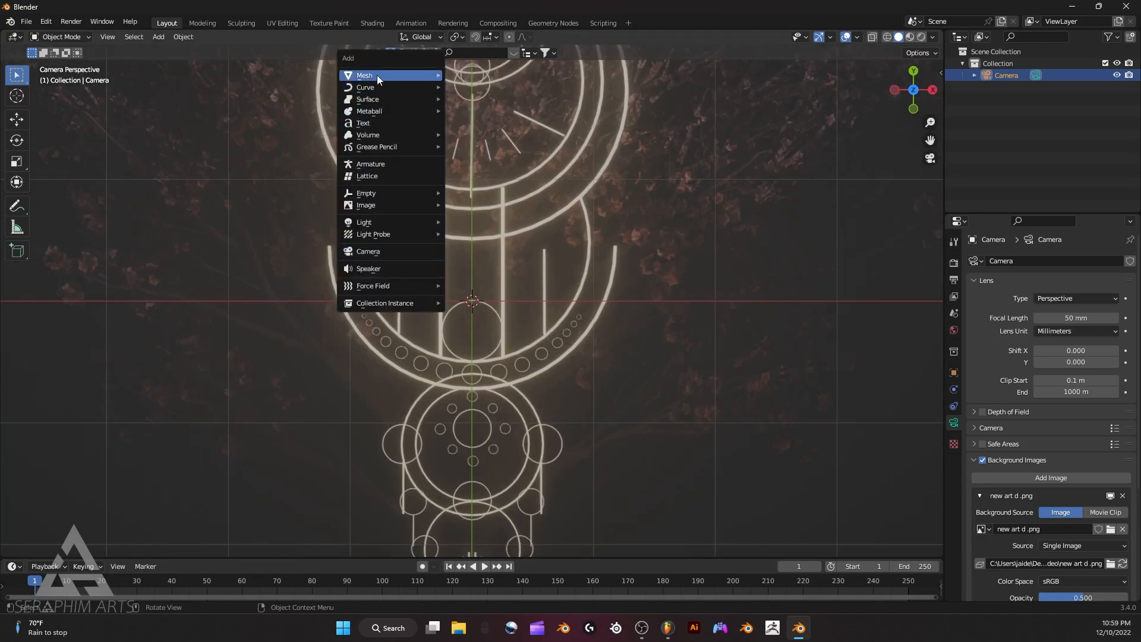
pyautogui.moveTo(377, 75)
pyautogui.click(468, 158)
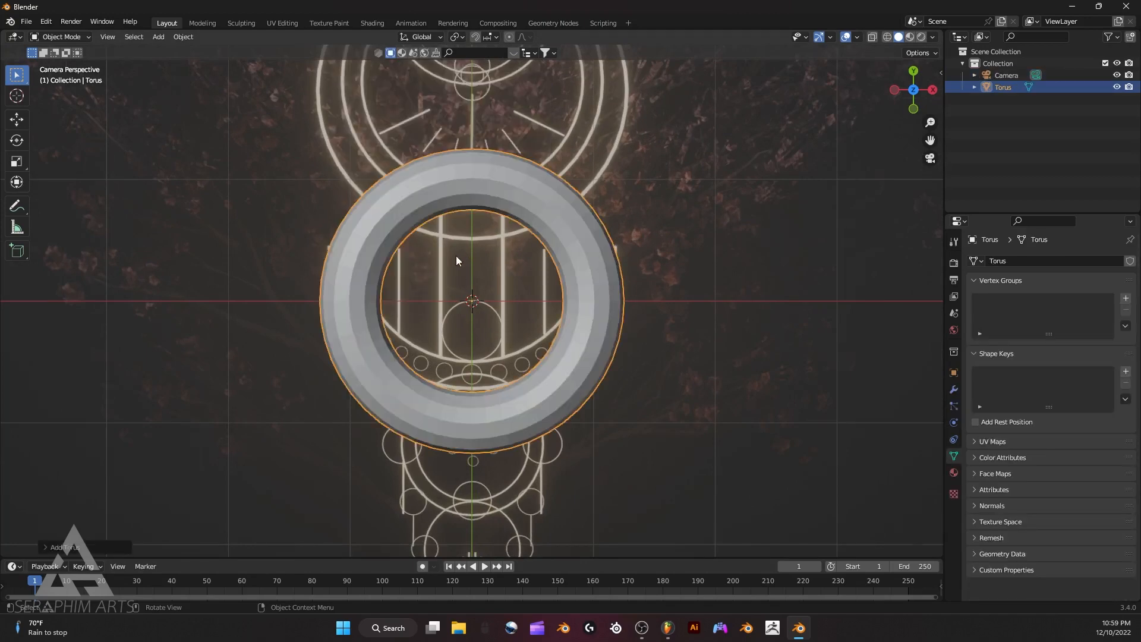
# Thin the new torus into a fine ring by setting its minor radius to 0.01 m.
pyautogui.scroll(-5, 393, 296)
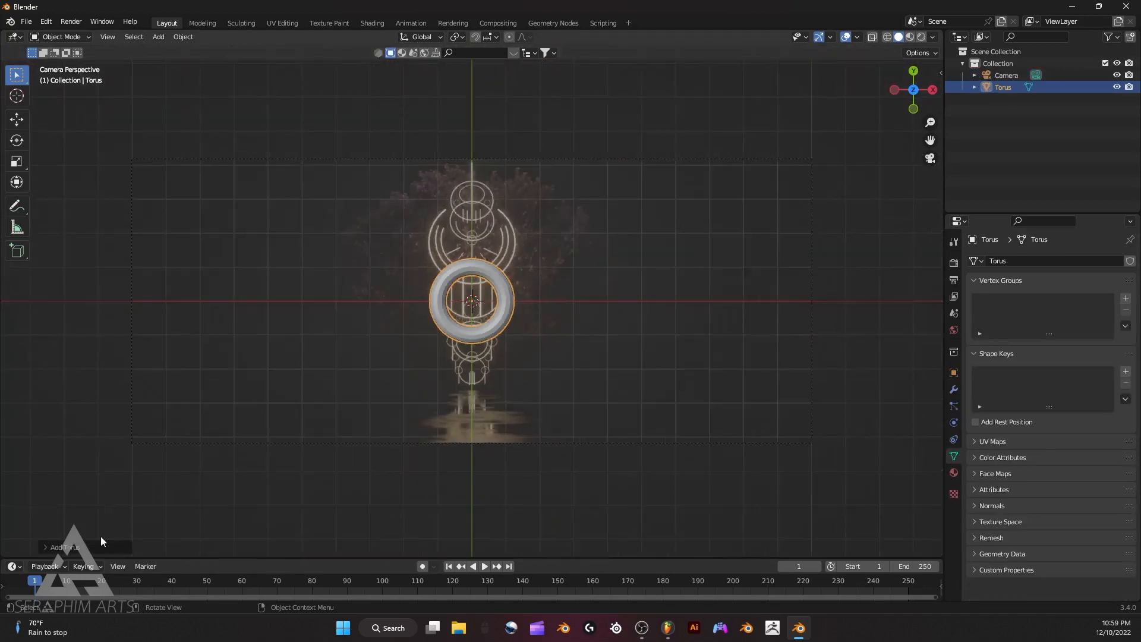
pyautogui.click(101, 543)
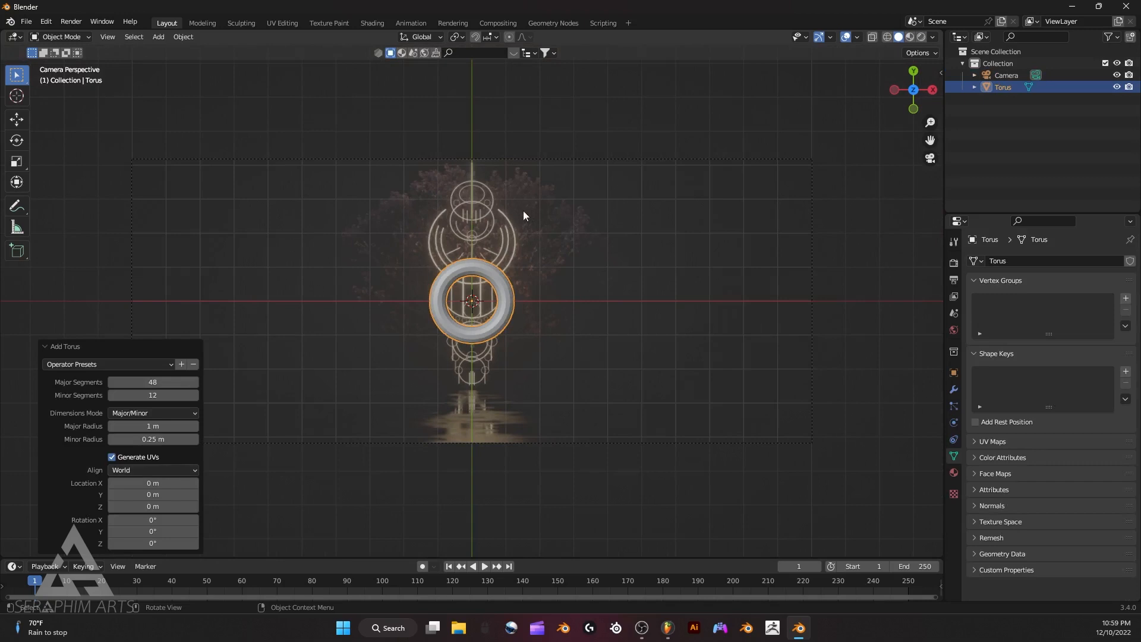
pyautogui.moveTo(157, 442)
pyautogui.mouseDown()
pyautogui.moveTo(116, 442)
pyautogui.moveTo(174, 435)
pyautogui.mouseUp()
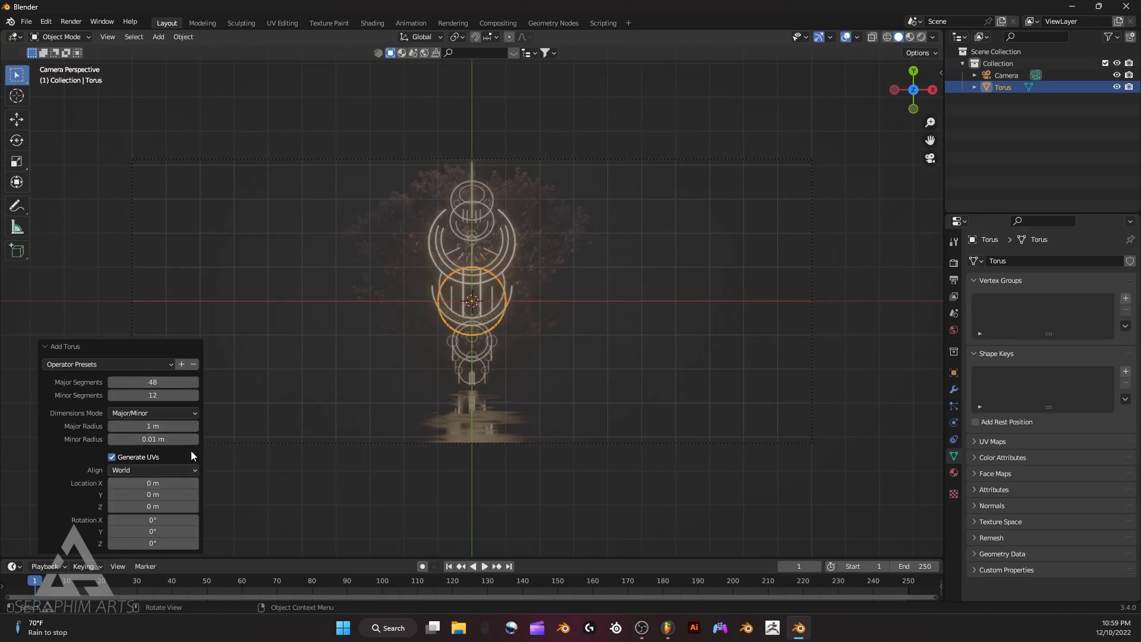
pyautogui.click(145, 519)
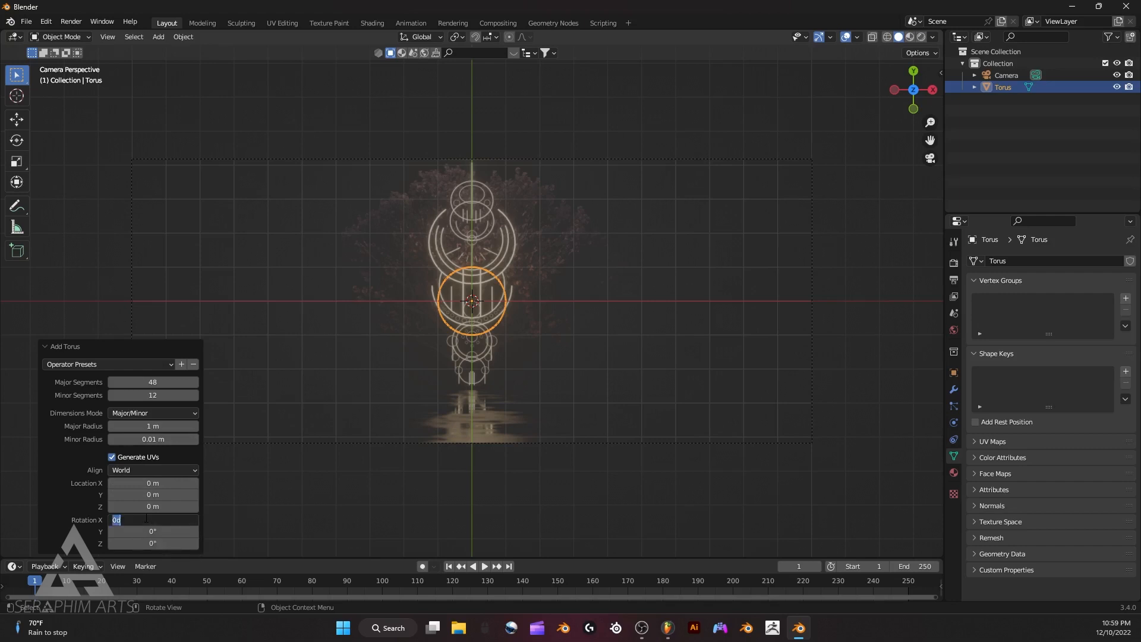
pyautogui.click(51, 346)
pyautogui.click(51, 345)
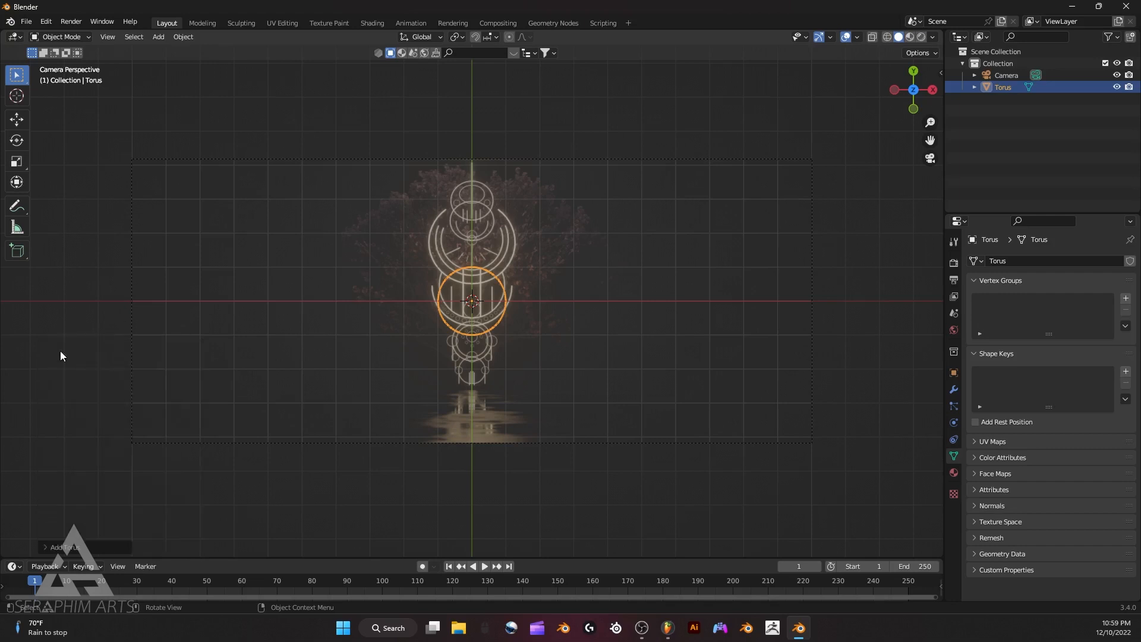
pyautogui.click(73, 548)
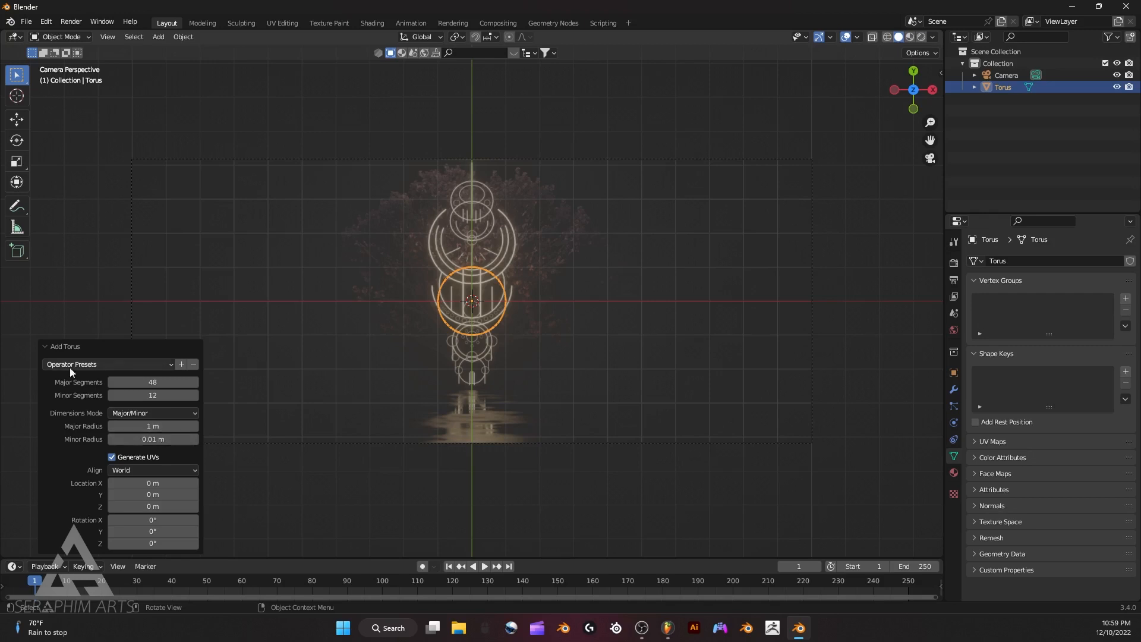
pyautogui.click(49, 347)
# Scale the ring down uniformly to roughly three quarters of its size.
pyautogui.scroll(6, 439, 319)
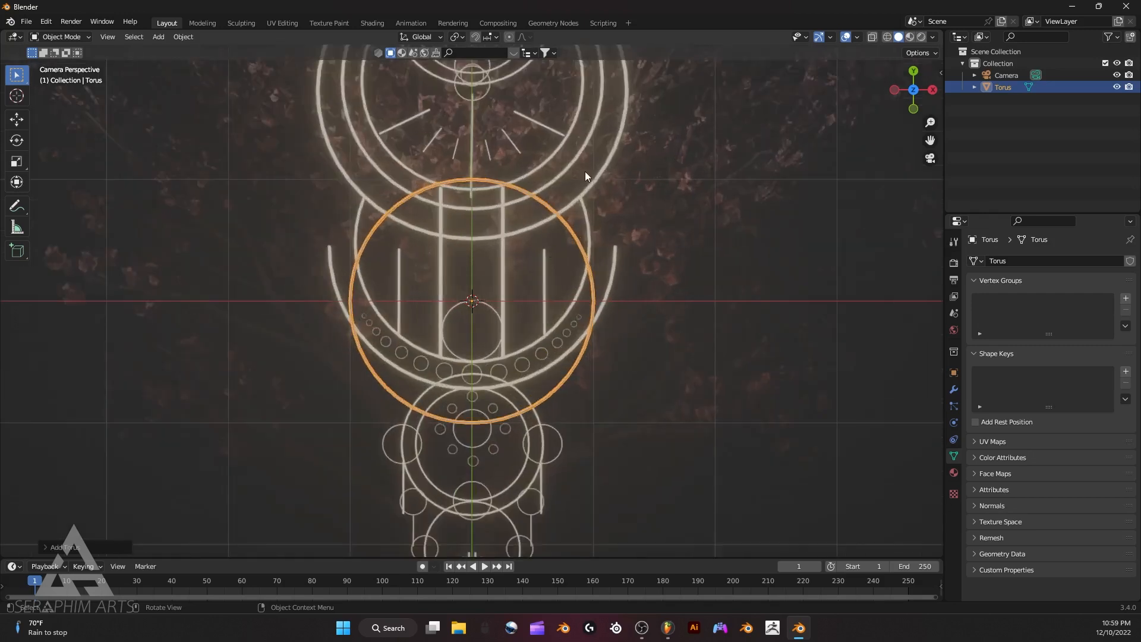
pyautogui.press('s')
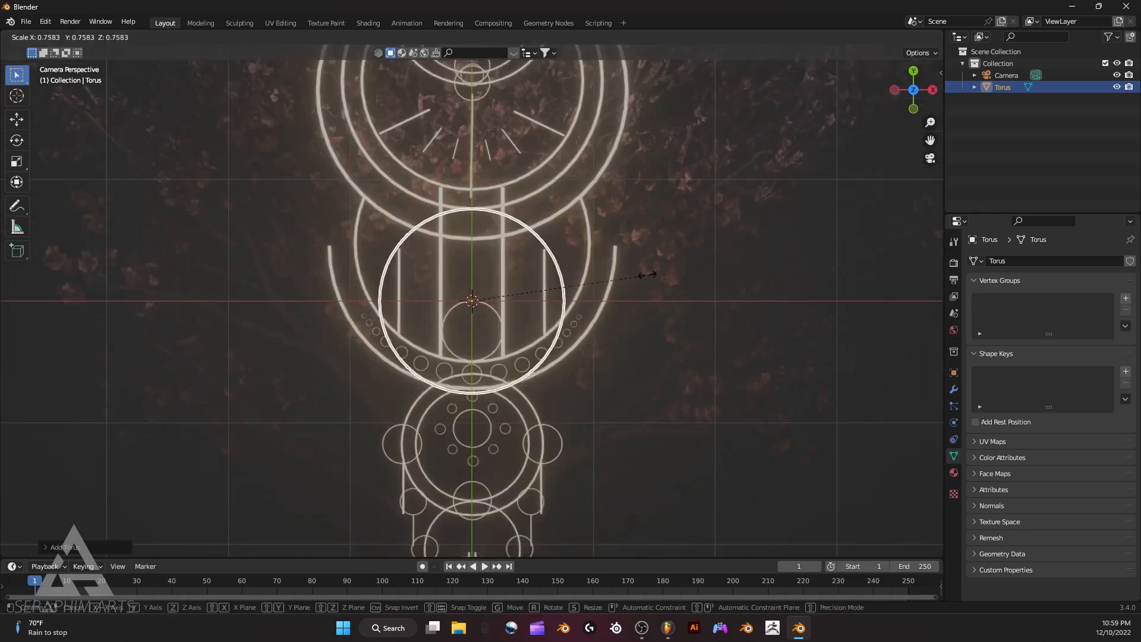
pyautogui.click(640, 274)
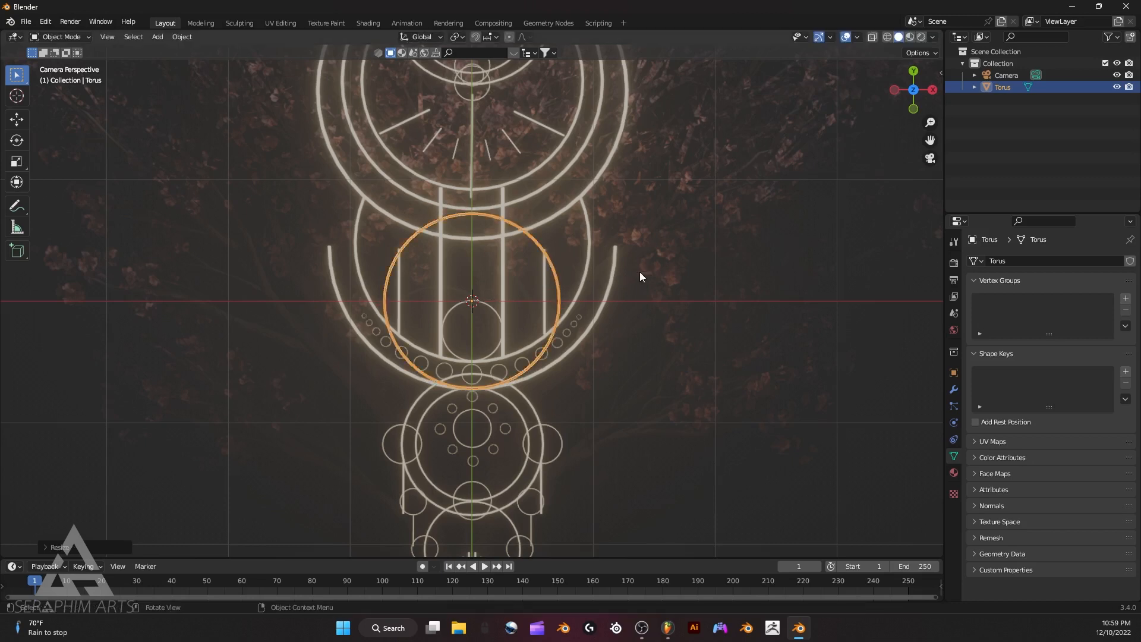
# Try stretching the ring along the X axis by a factor of about 1.3, and undo it.
pyautogui.press('s')
pyautogui.press('x')
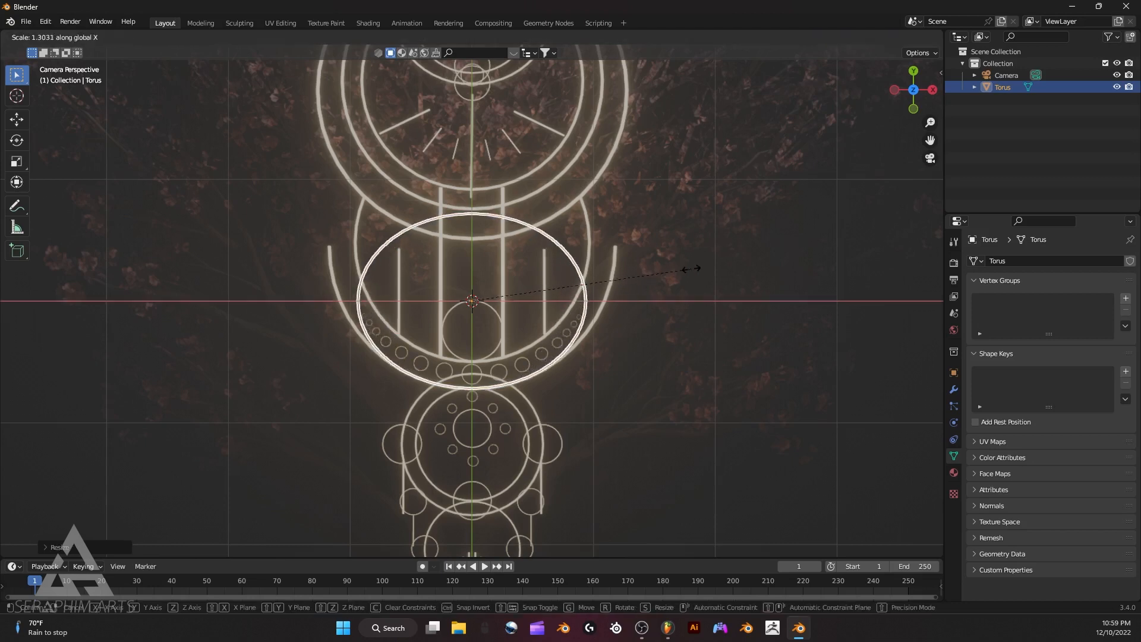
pyautogui.click(701, 271)
pyautogui.hotkey('ctrl', 'z')
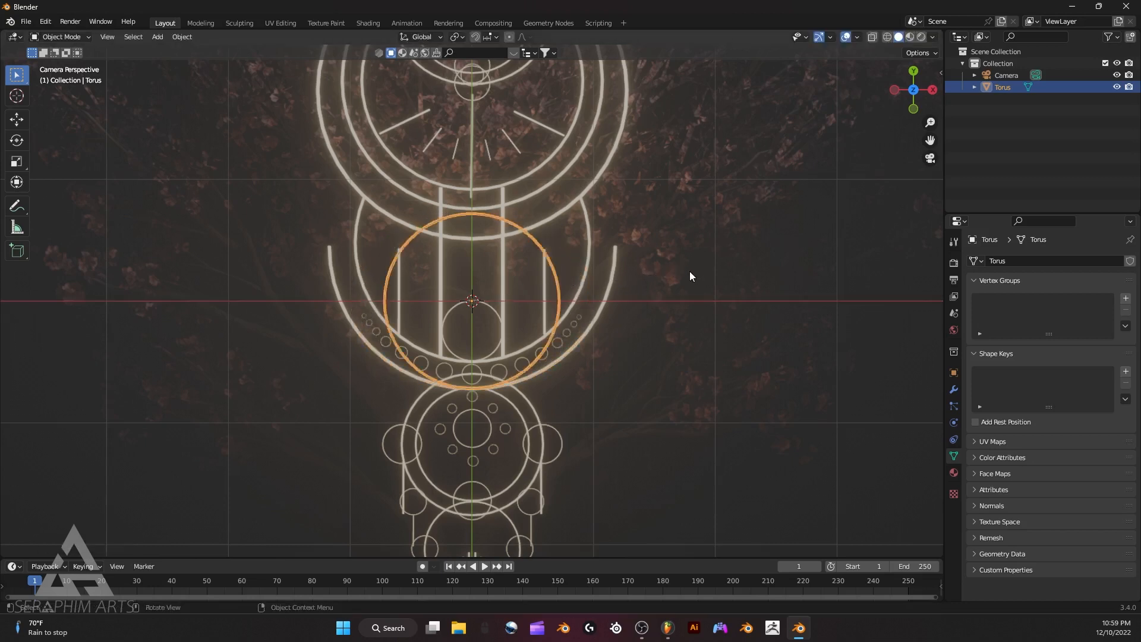
# Enlarge the ring and move it up along Y, resizing it to overlay the large outer arc below the top rings.
pyautogui.press('s')
pyautogui.click(737, 283)
pyautogui.press('g')
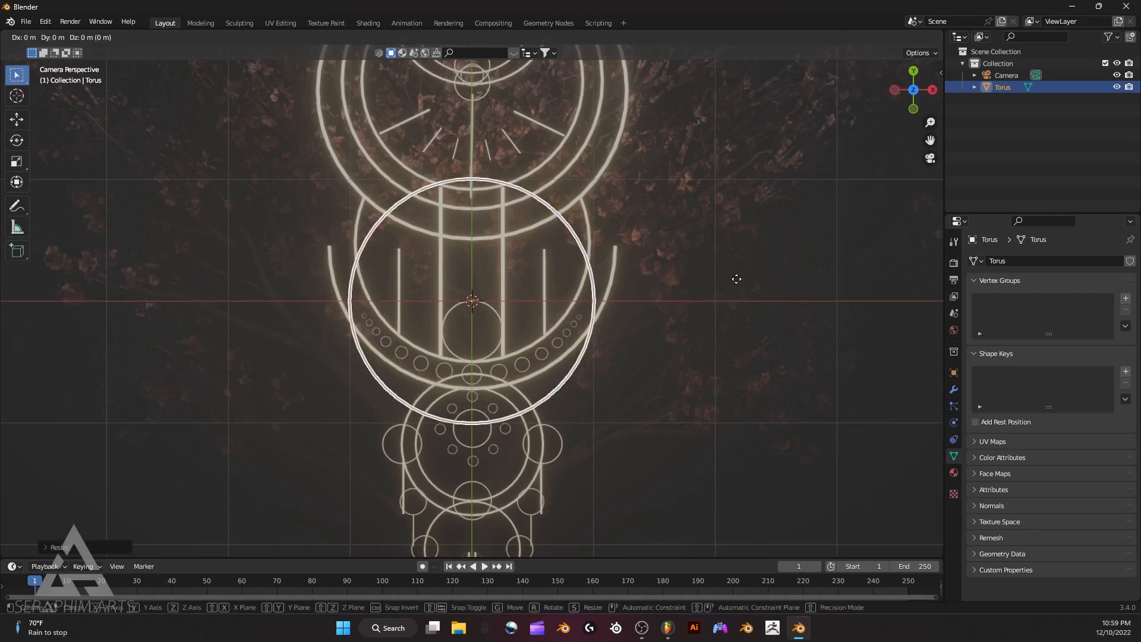
pyautogui.press('z')
pyautogui.click(738, 243)
pyautogui.hotkey('ctrl', 'z')
pyautogui.press('s')
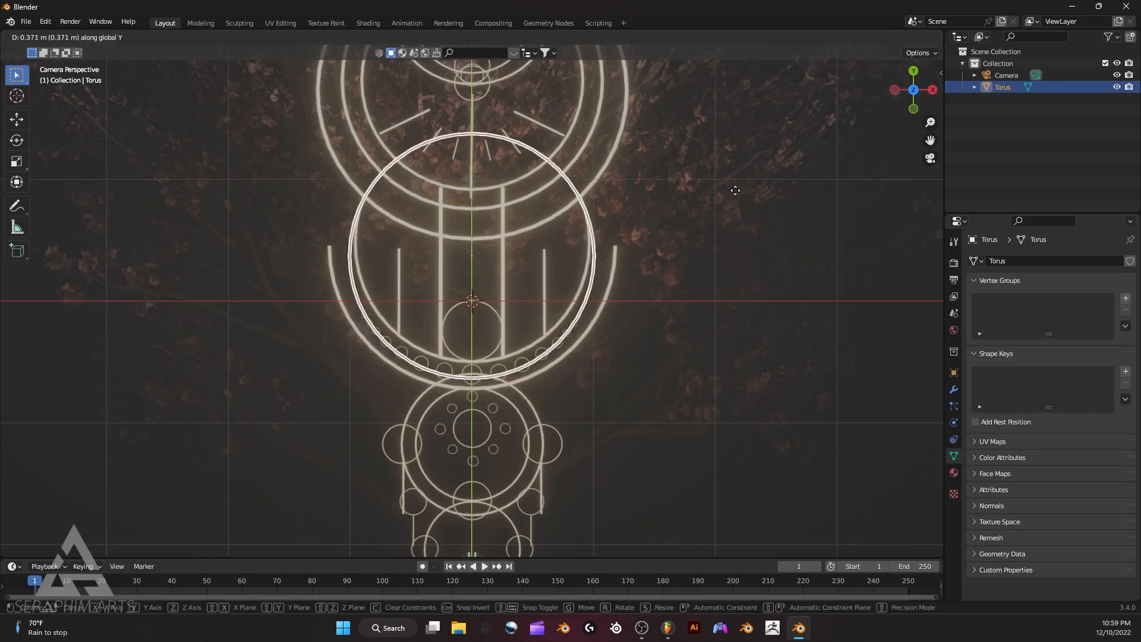
pyautogui.click(780, 203)
pyautogui.press('s')
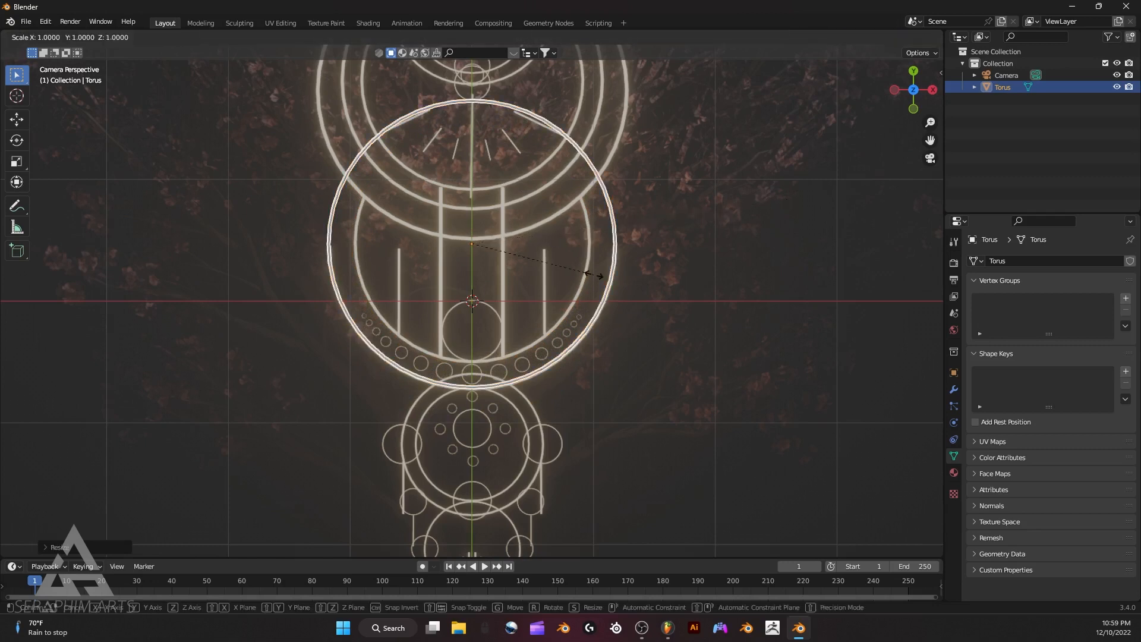
pyautogui.click(594, 272)
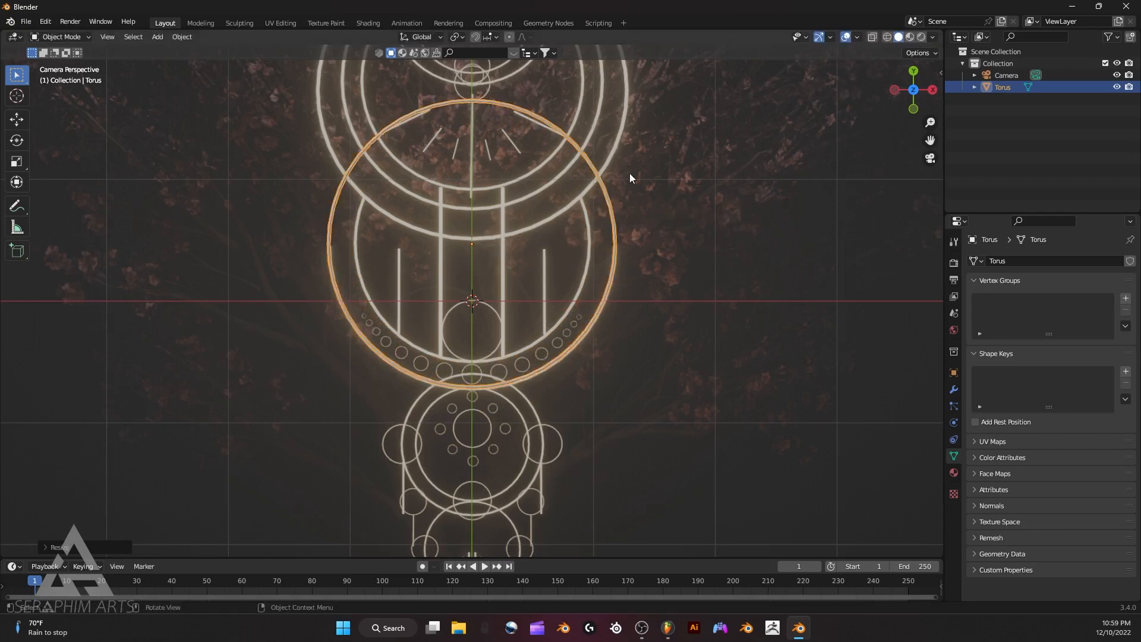
# Delete the faces of the ring's upper half in Edit Mode, leaving the lower arc, and return to Object Mode.
pyautogui.press('Tab')
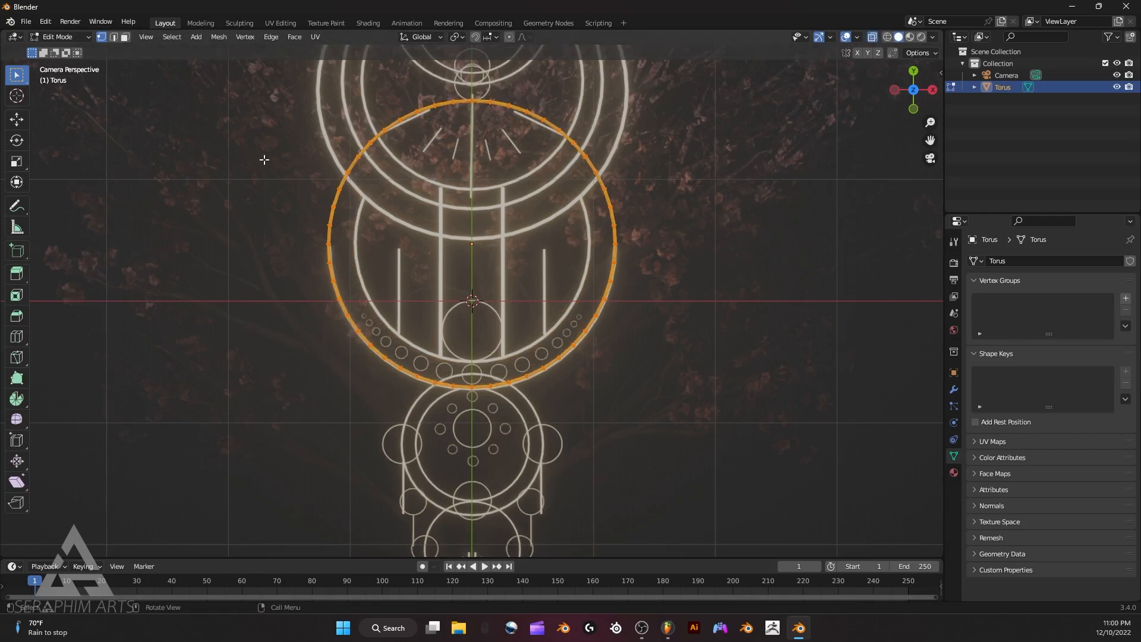
pyautogui.press('3')
pyautogui.click(17, 206)
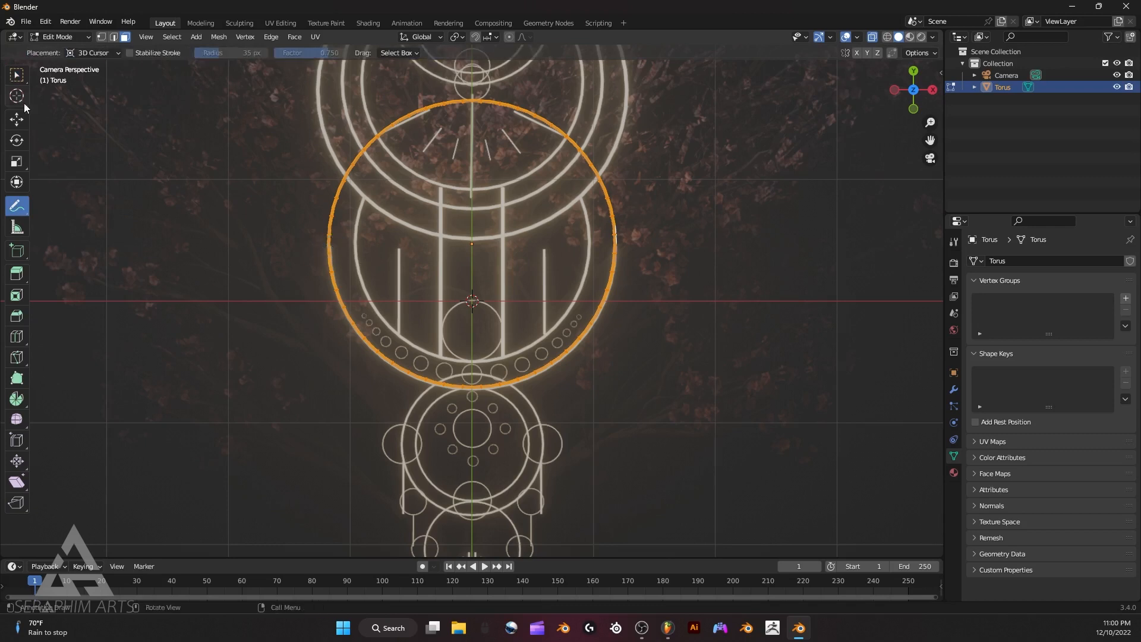
pyautogui.click(17, 75)
pyautogui.moveTo(248, 59); pyautogui.dragTo(747, 242)
pyautogui.rightClick(747, 242)
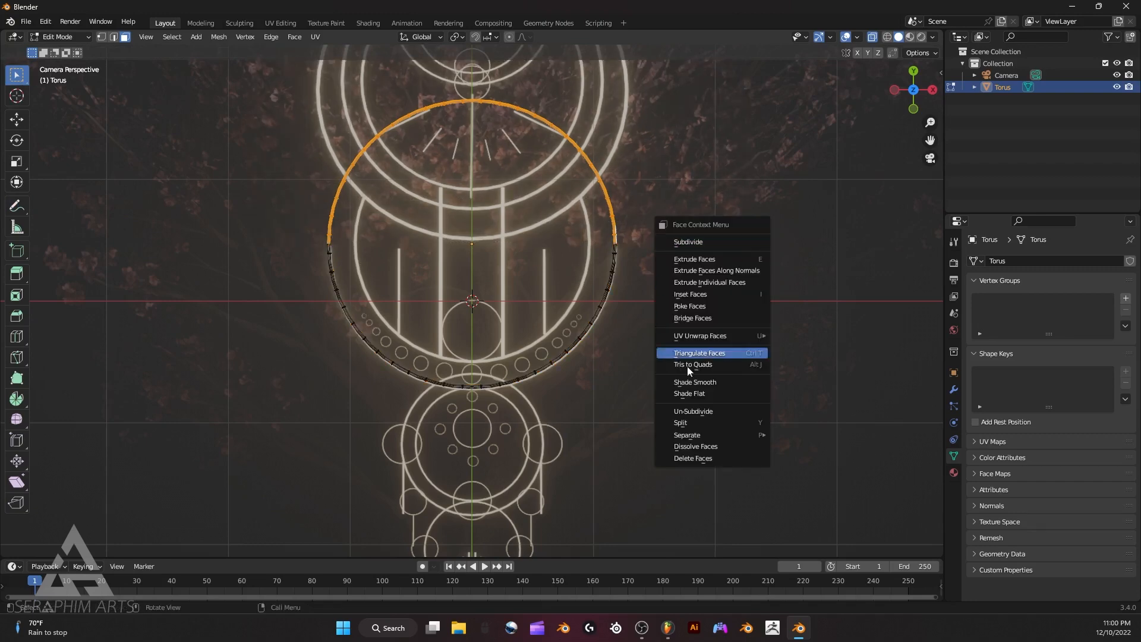
pyautogui.click(672, 454)
pyautogui.press('Tab')
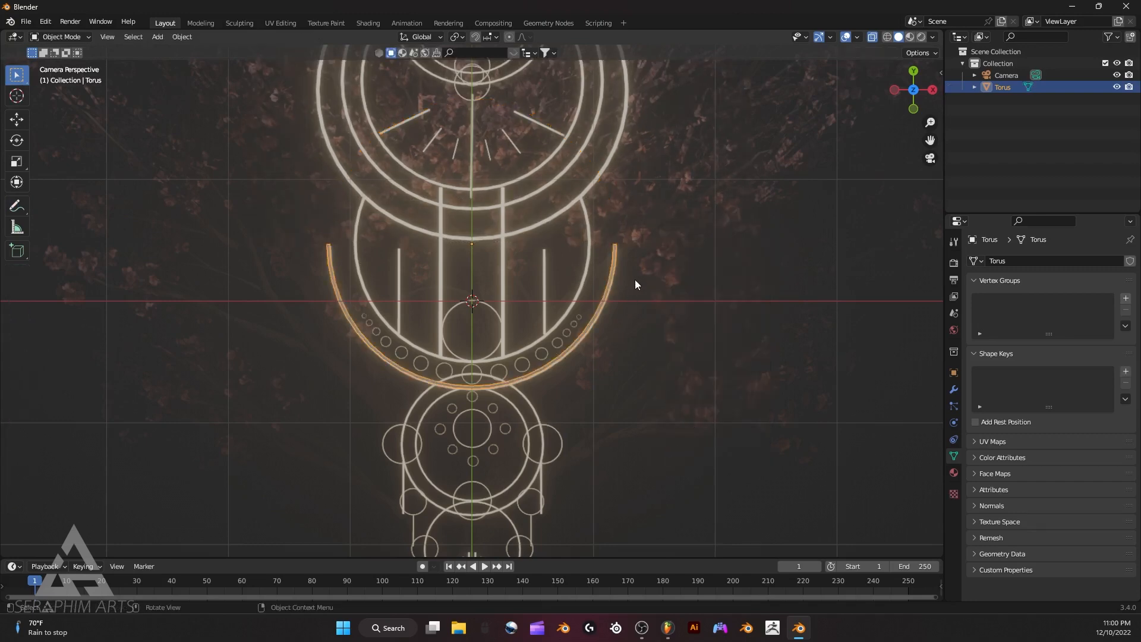
# Fine-tune the half ring's scale and Y position so it sits exactly on the reference's outer arc.
pyautogui.scroll(3, 675, 276)
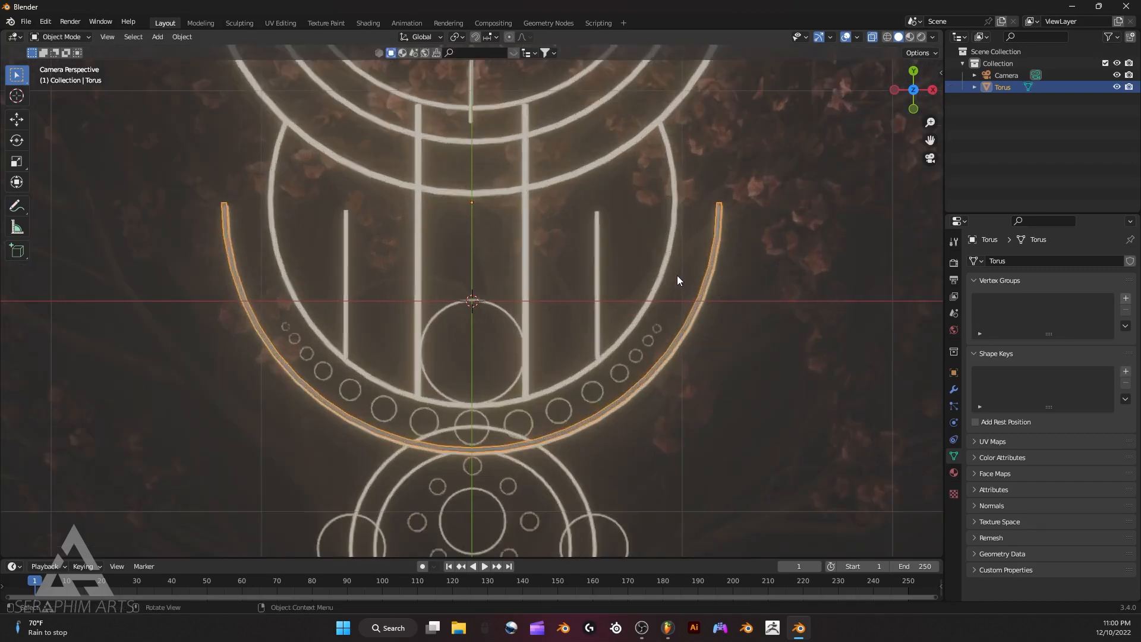
pyautogui.press('s')
pyautogui.click(672, 278)
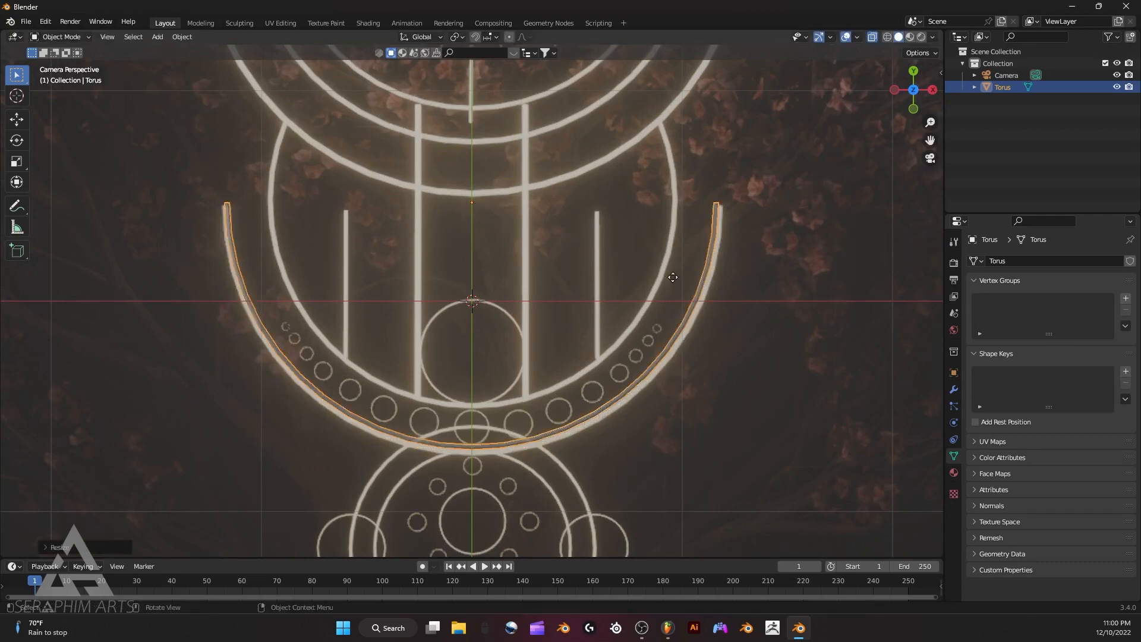
pyautogui.press('g')
pyautogui.press('y')
pyautogui.click(672, 280)
pyautogui.press('s')
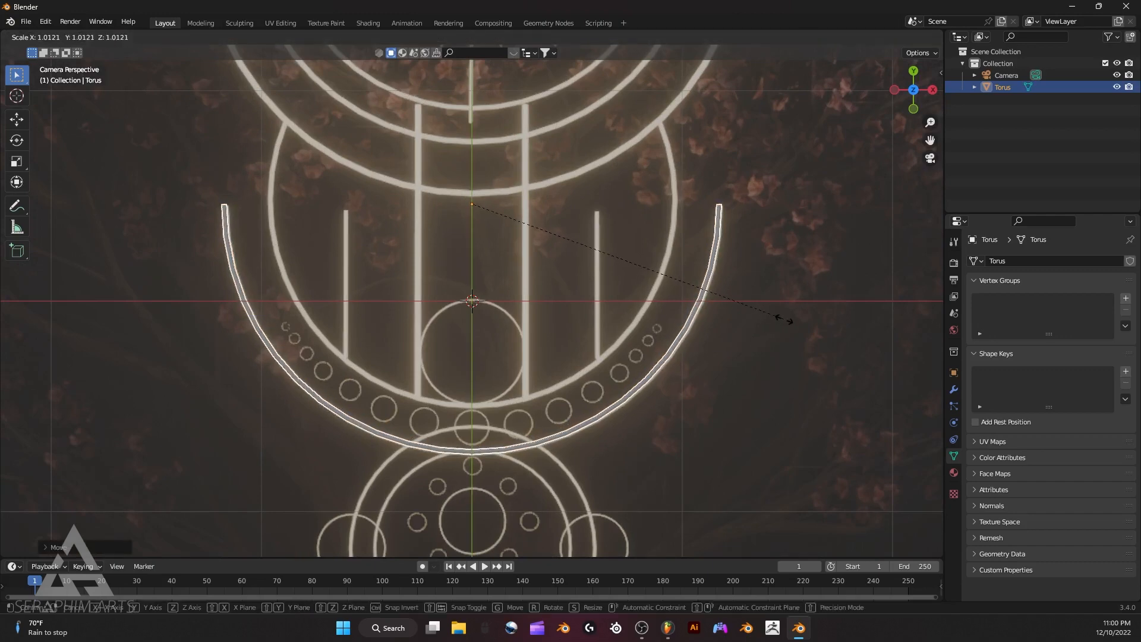
pyautogui.click(786, 320)
# Try duplicating the half ring and scaling the copy to about 0.81 for the inner arc, and delete the copy.
pyautogui.scroll(-4, 627, 274)
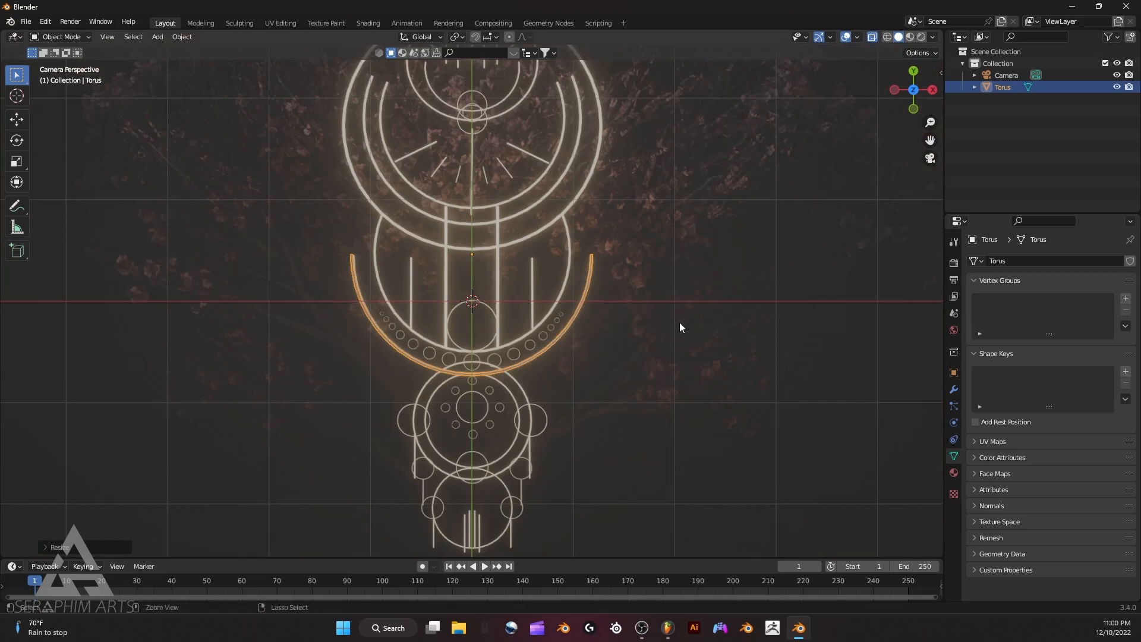
pyautogui.hotkey('ctrl', 'c')
pyautogui.hotkey('ctrl', 'v')
pyautogui.press('s')
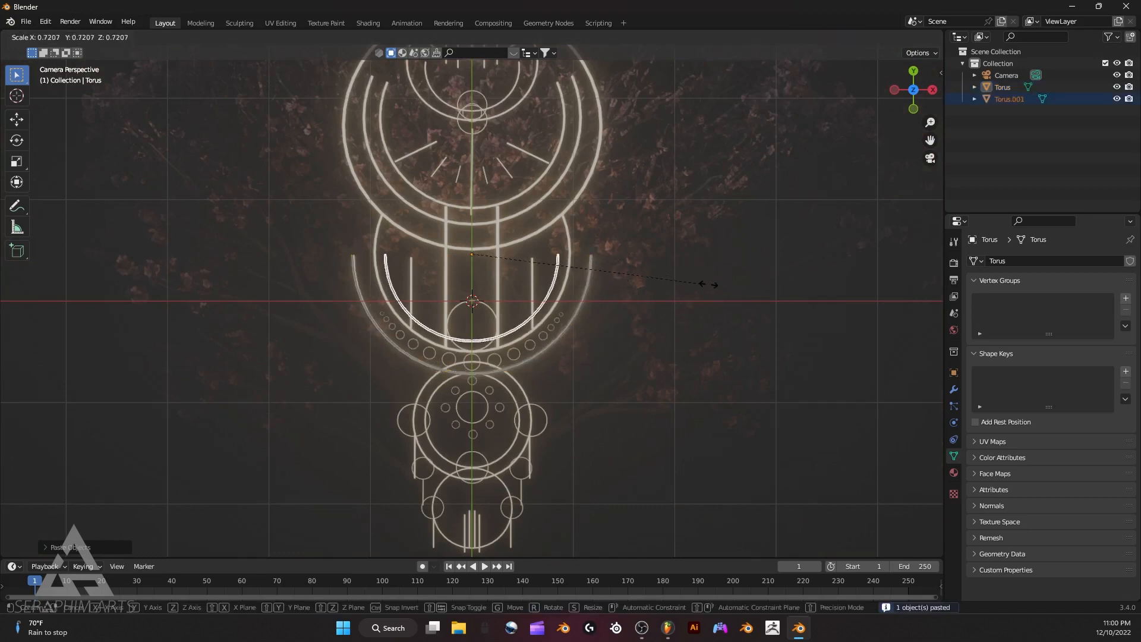
pyautogui.click(731, 283)
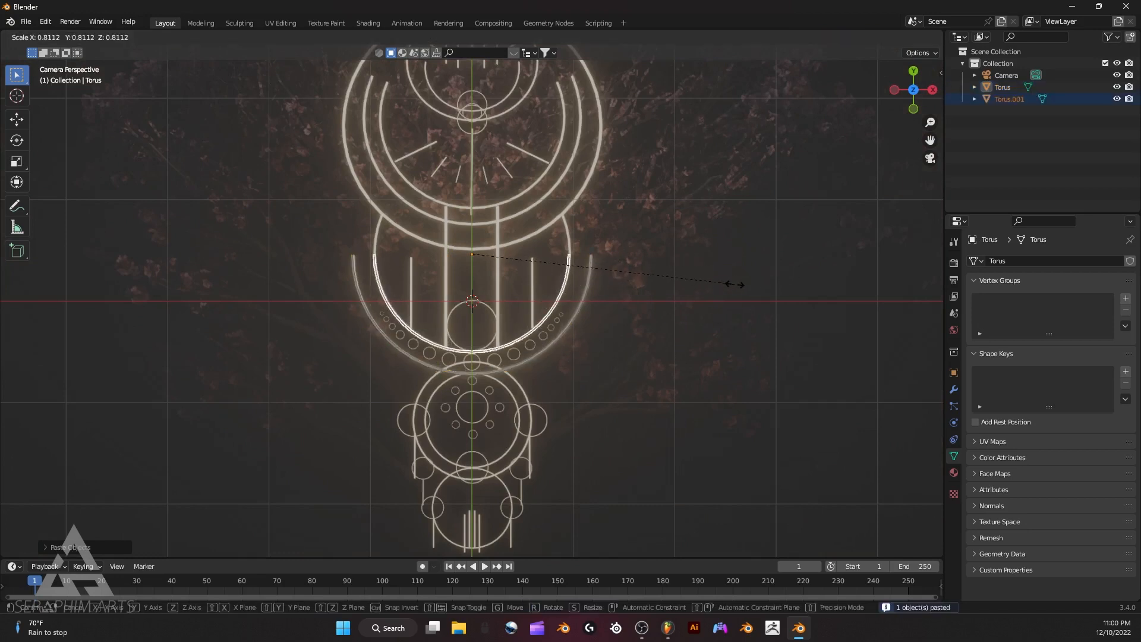
pyautogui.click(564, 272)
pyautogui.rightClick(409, 259)
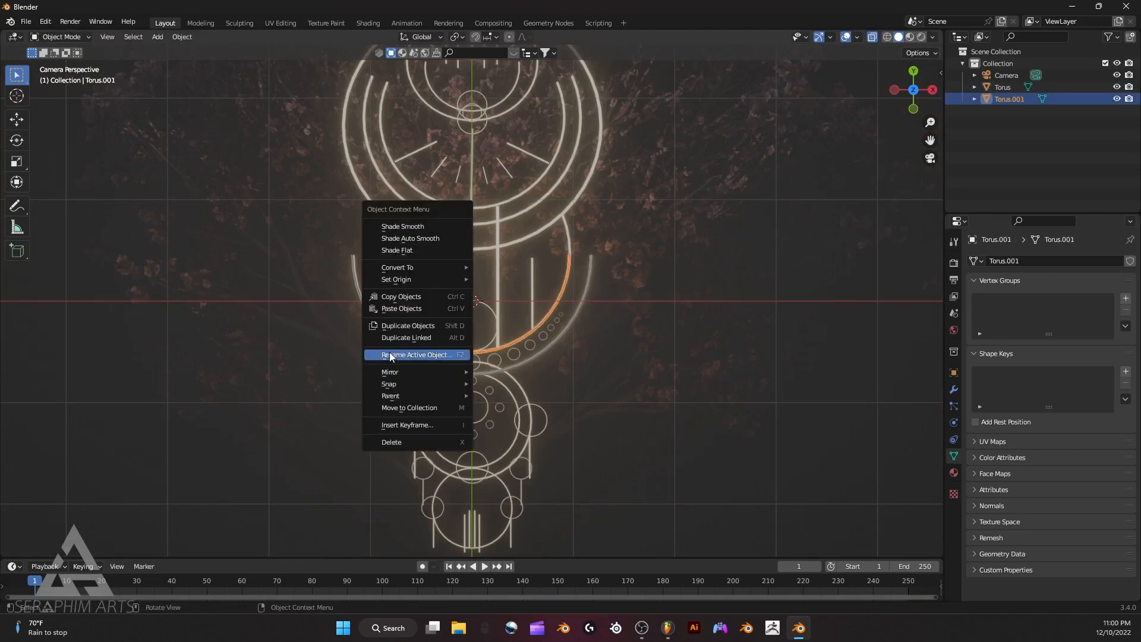
pyautogui.click(391, 440)
# Add a new thin torus at the world origin and scale it to slightly narrower than the inner arc.
pyautogui.hotkey('shift', 'a')
pyautogui.moveTo(380, 310)
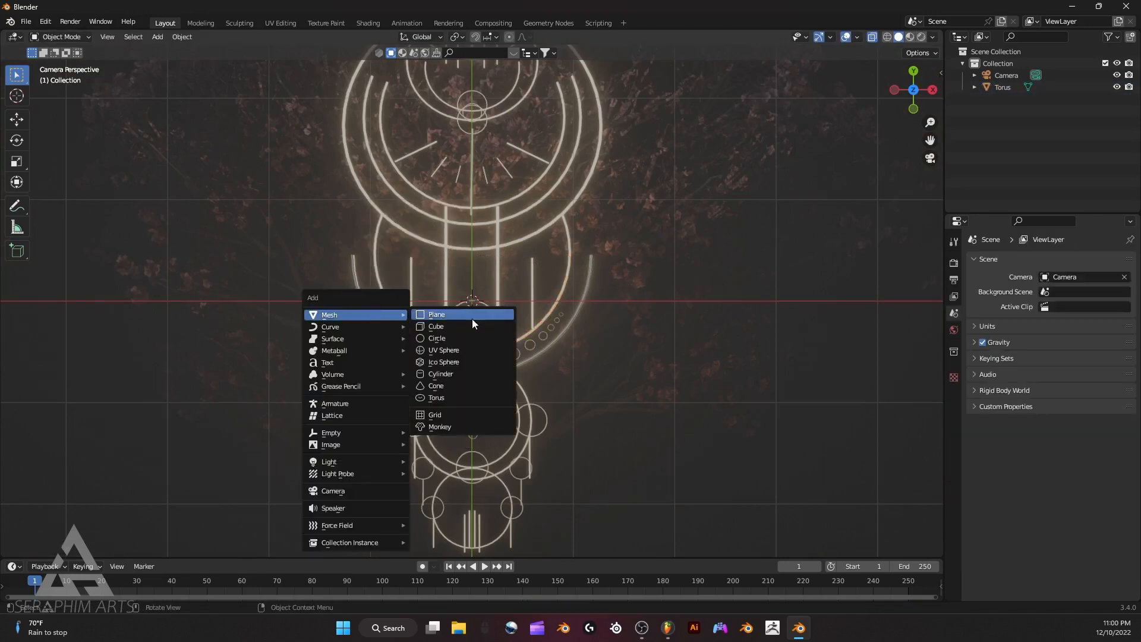
pyautogui.click(453, 395)
pyautogui.press('s')
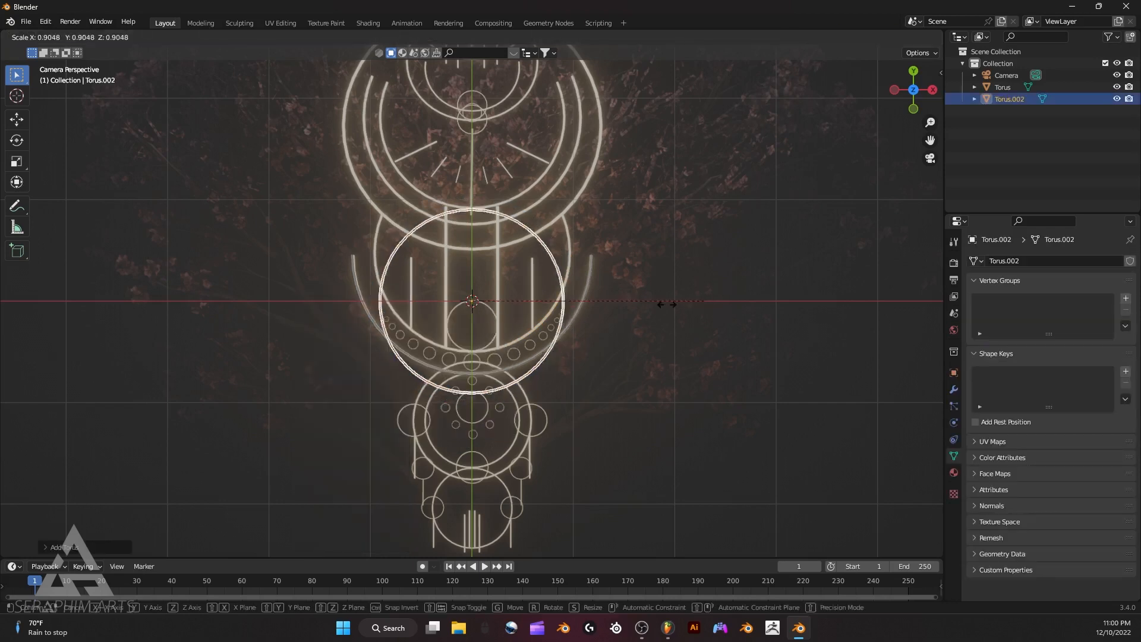
pyautogui.click(519, 312)
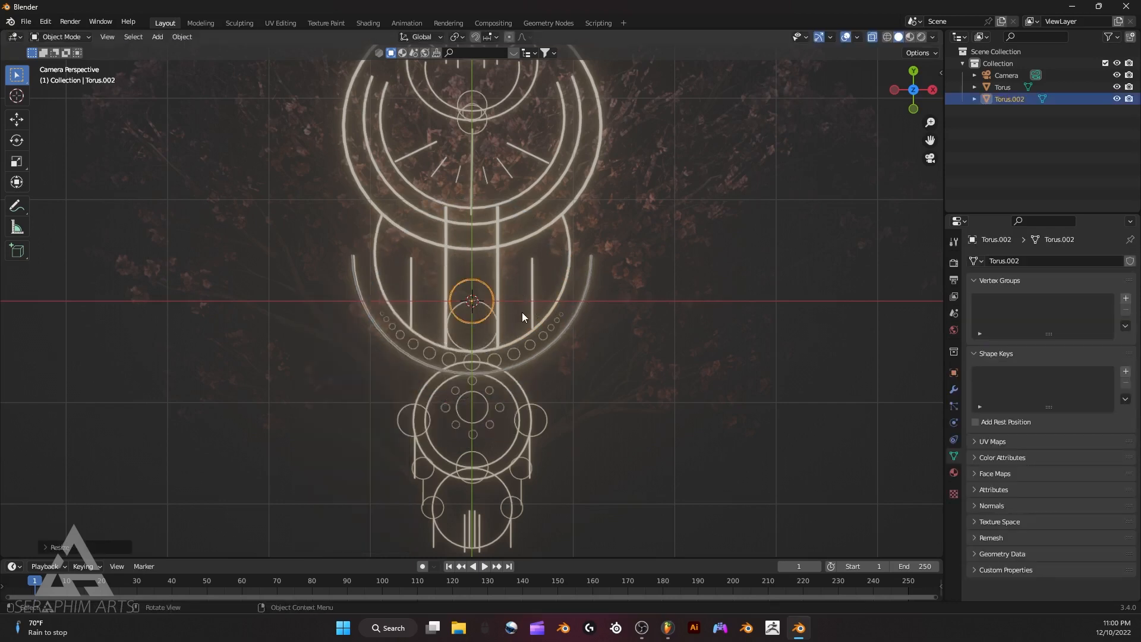
pyautogui.press('s')
pyautogui.click(620, 320)
# Move the new torus up toward the inner arc's center and enlarge it by a factor of about 1.23.
pyautogui.press('g')
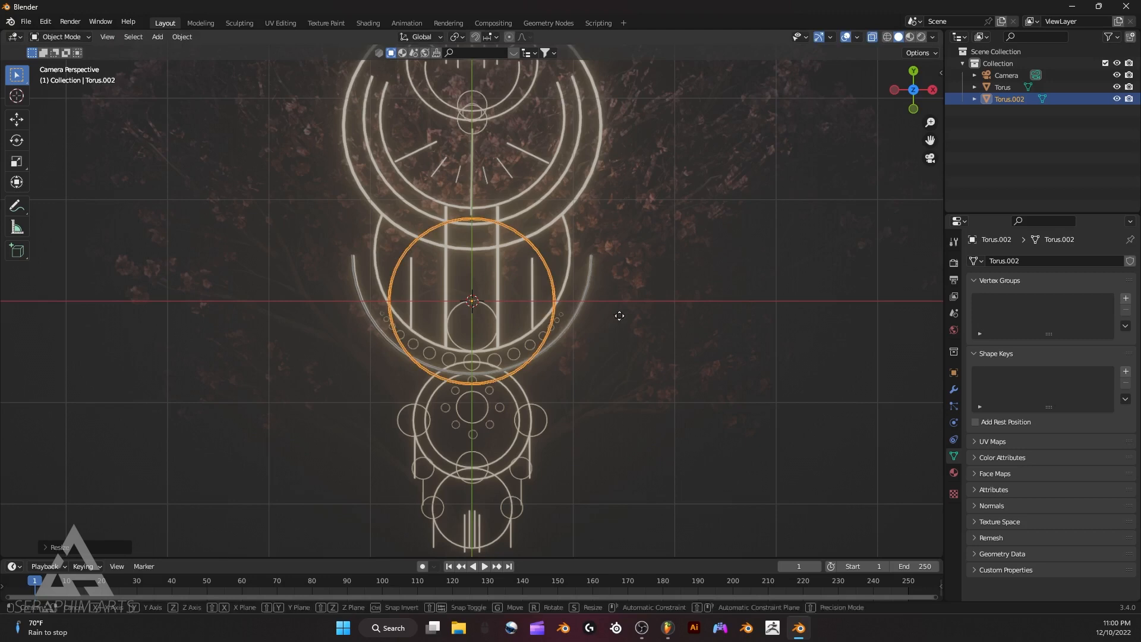
pyautogui.click(636, 261)
pyautogui.press('s')
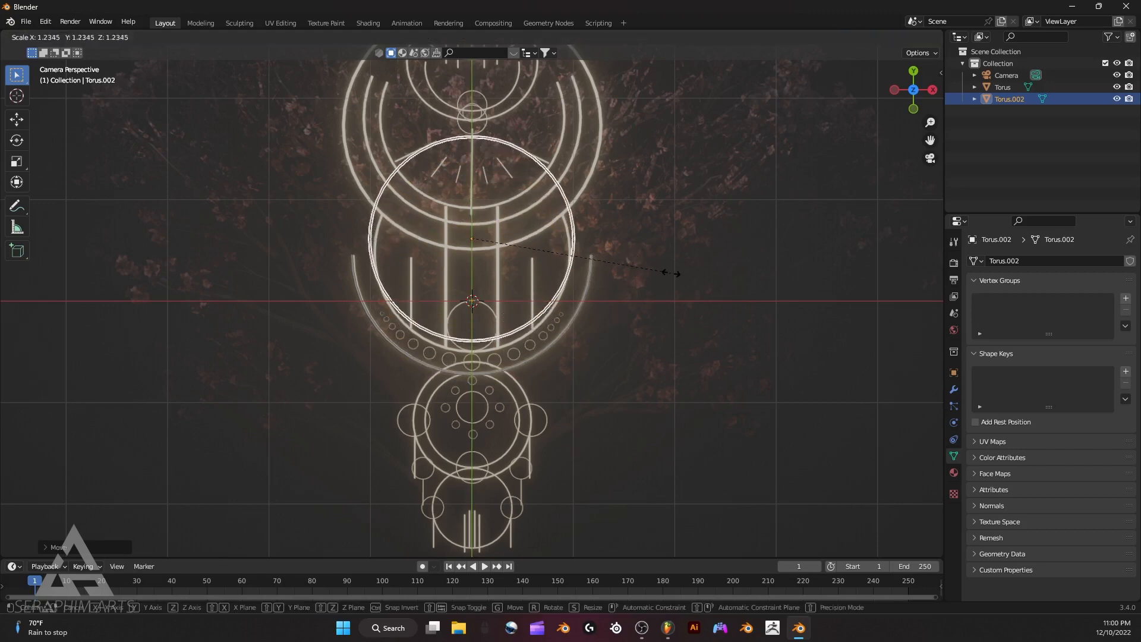
pyautogui.click(669, 275)
pyautogui.press('g')
pyautogui.press('z')
pyautogui.click(656, 288)
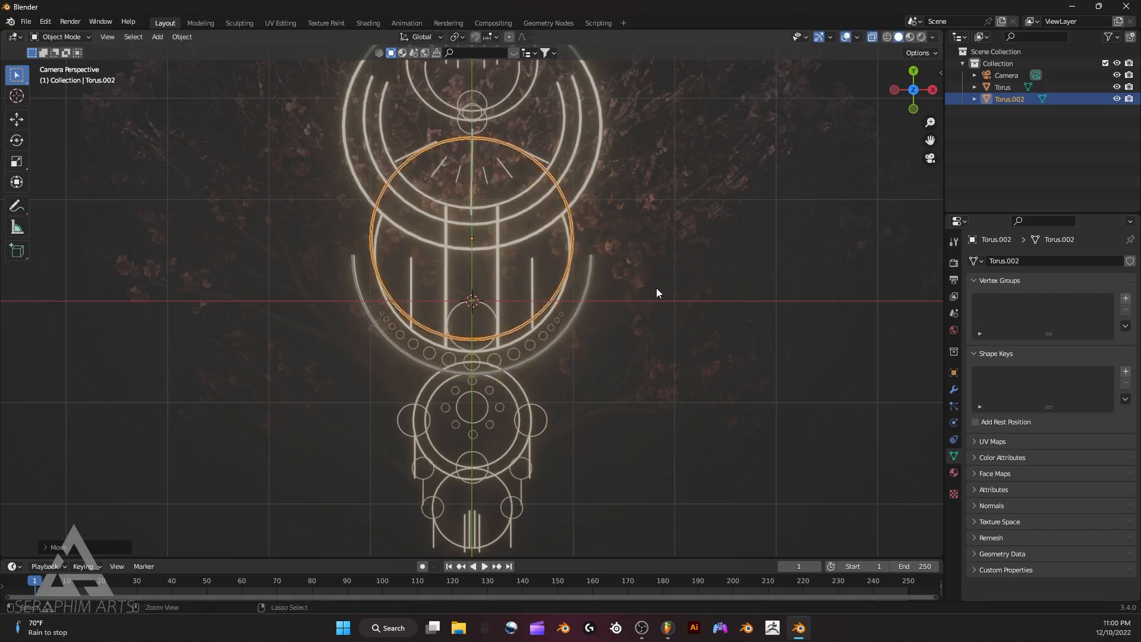
# Move the new ring down along Y by about 0.1 m and shrink it slightly to the inner arc's width.
pyautogui.press('g')
pyautogui.press('y')
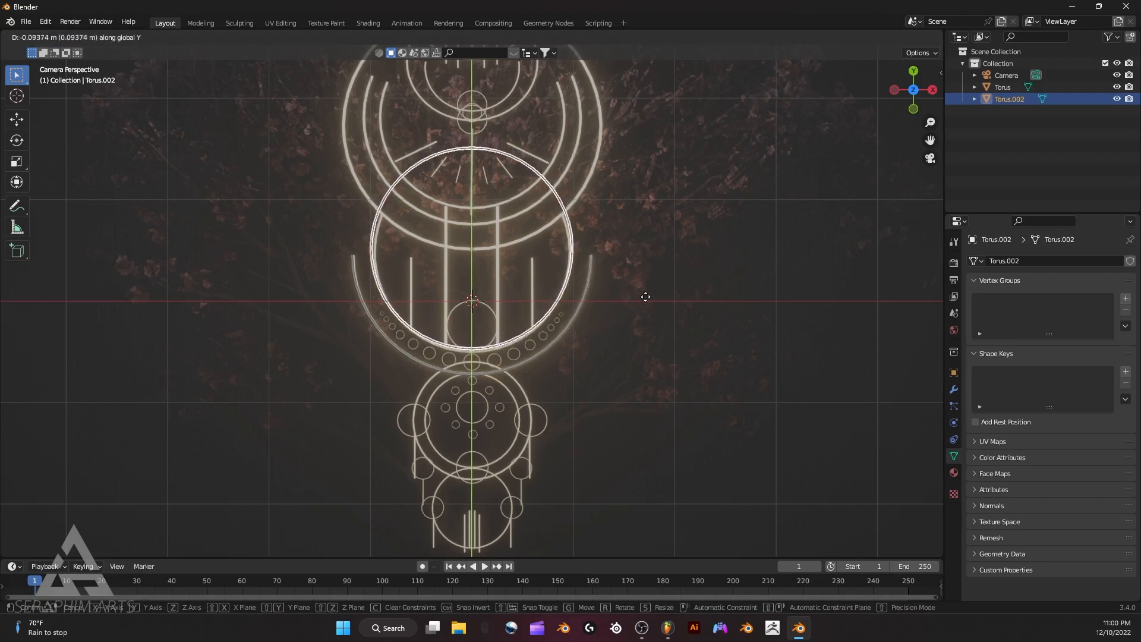
pyautogui.click(642, 297)
pyautogui.press('s')
pyautogui.click(639, 300)
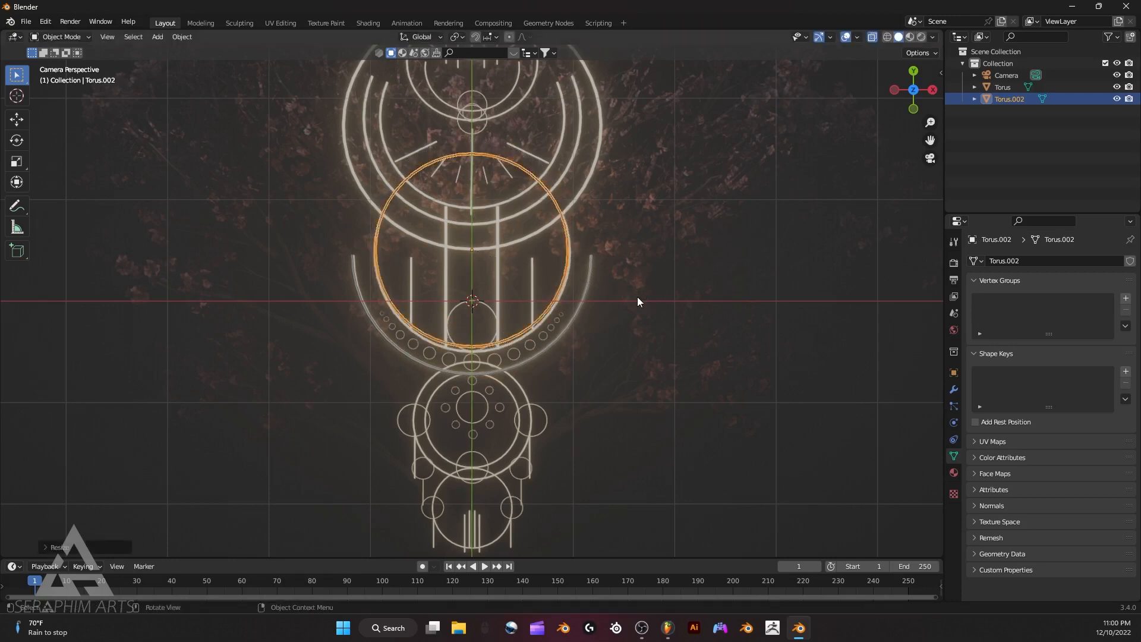
# Nudge the ring down about 0.02 m along Y and enlarge it slightly to overlay the inner arc.
pyautogui.press('g')
pyautogui.press('y')
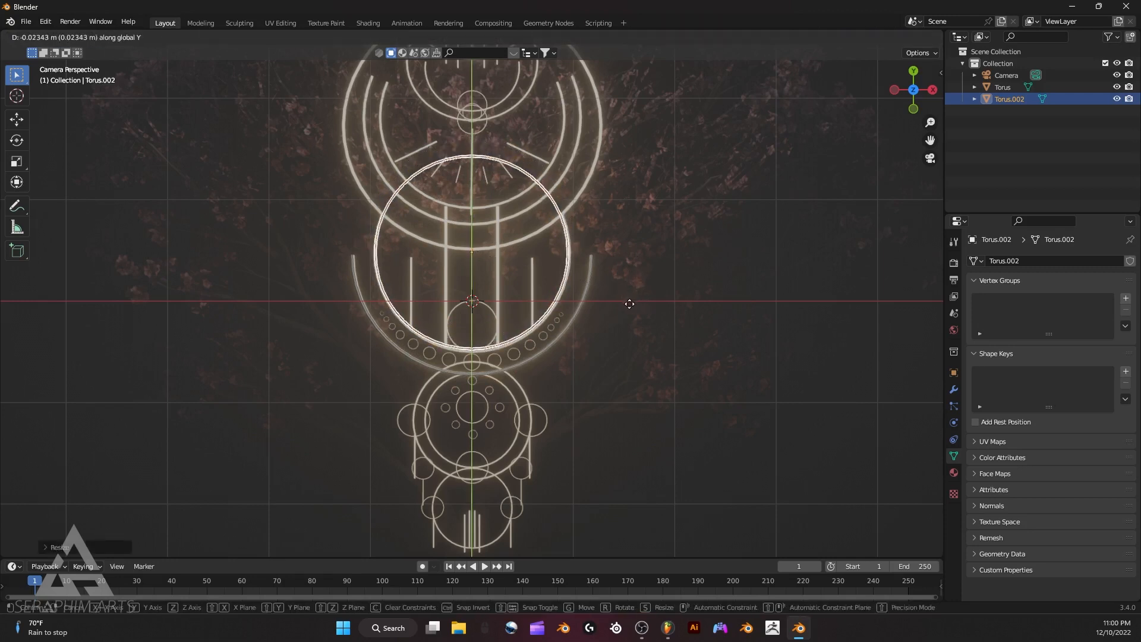
pyautogui.click(628, 305)
pyautogui.press('s')
pyautogui.click(630, 305)
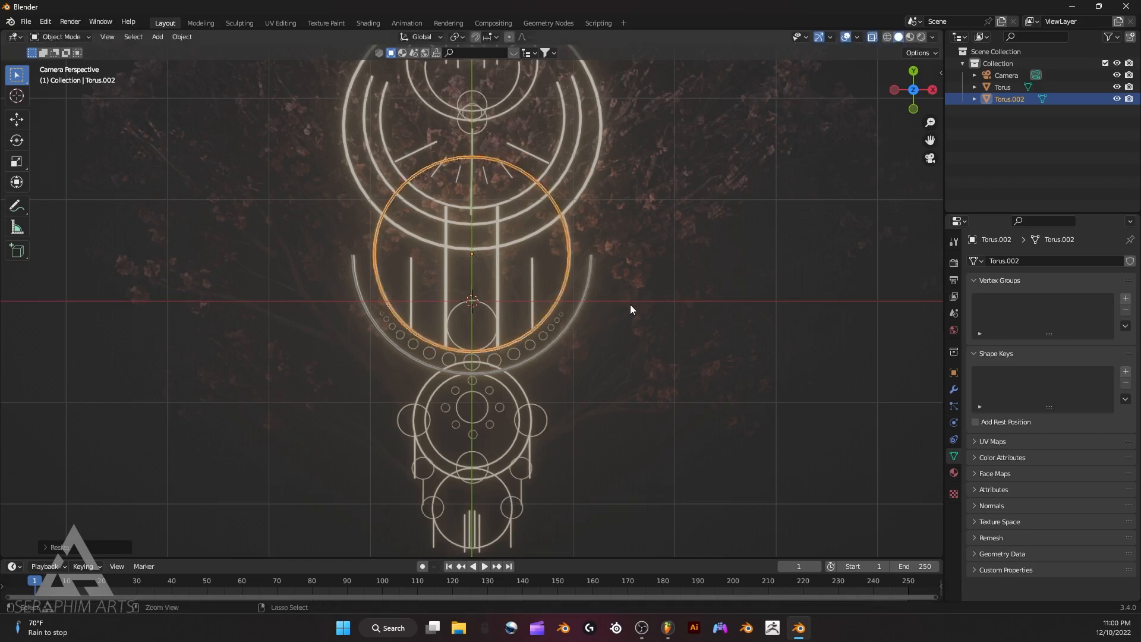
pyautogui.hotkey('ctrl', 'z')
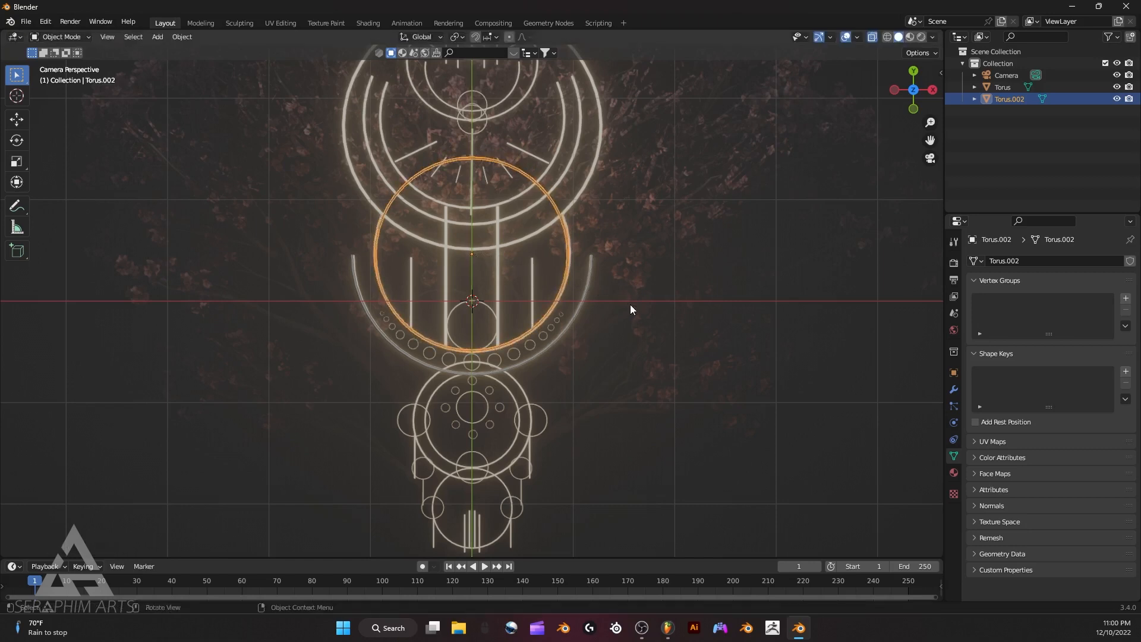
pyautogui.press('s')
pyautogui.click(630, 298)
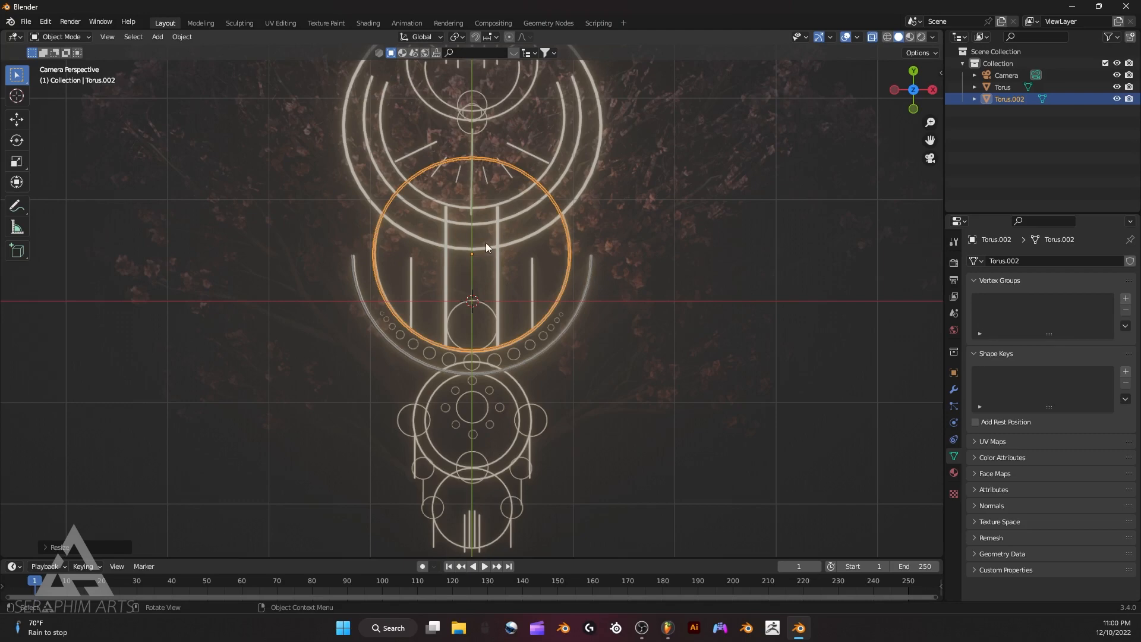
# Try removing the inner ring's upper-half faces with Dissolve Faces in Edit Mode, and select the upper faces again.
pyautogui.press('Tab')
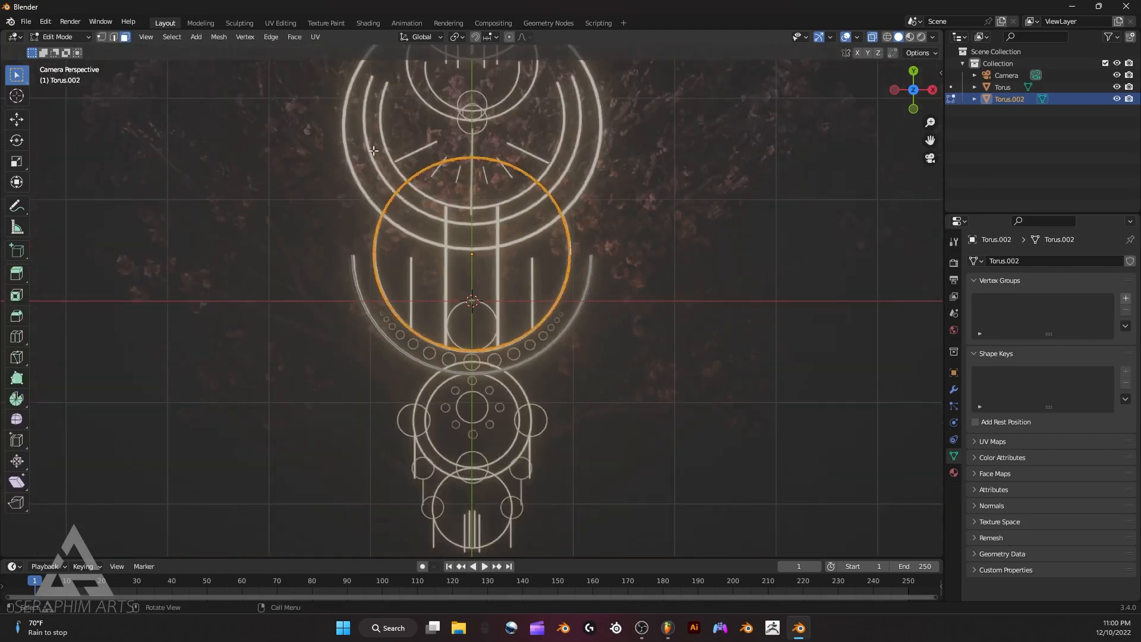
pyautogui.moveTo(303, 106); pyautogui.dragTo(696, 239)
pyautogui.rightClick(696, 240)
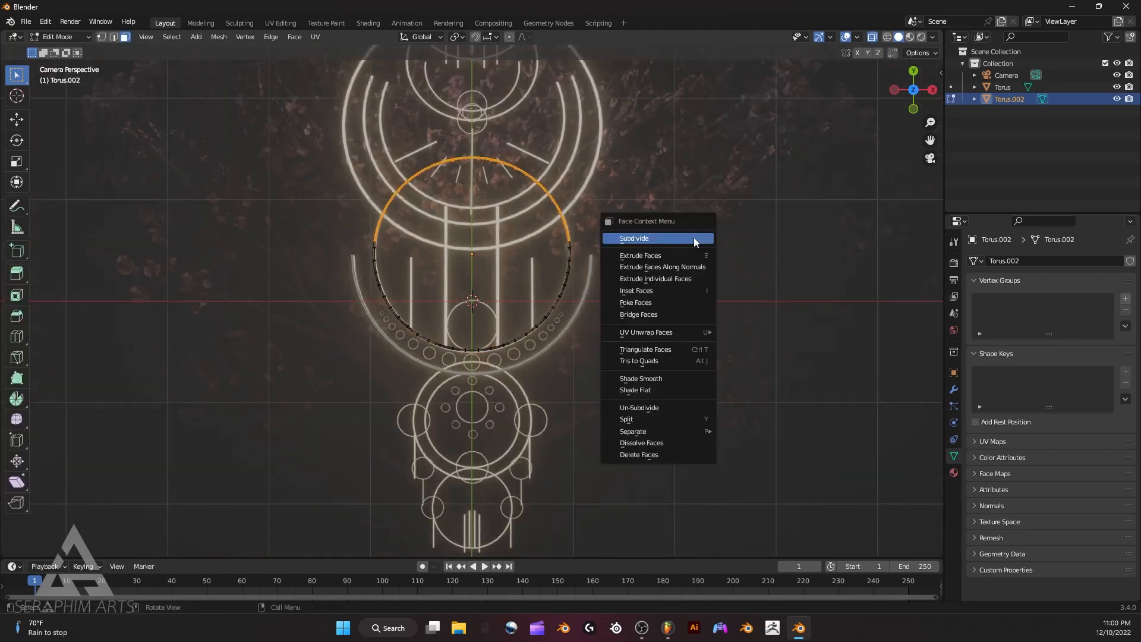
pyautogui.click(607, 444)
pyautogui.rightClick(611, 429)
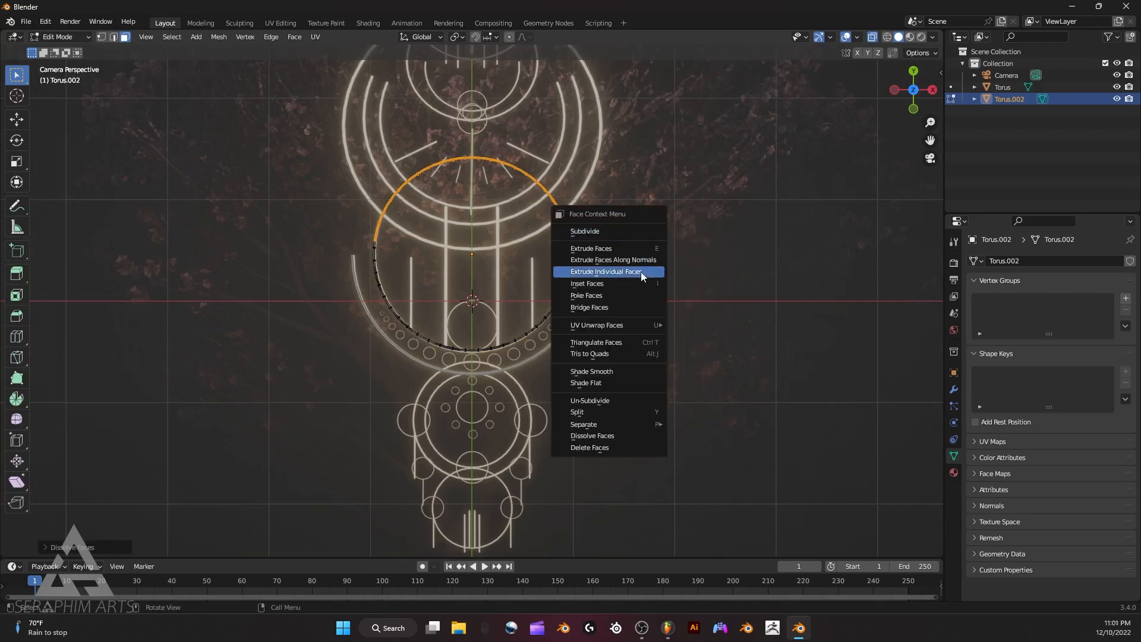
pyautogui.moveTo(336, 128); pyautogui.dragTo(702, 213)
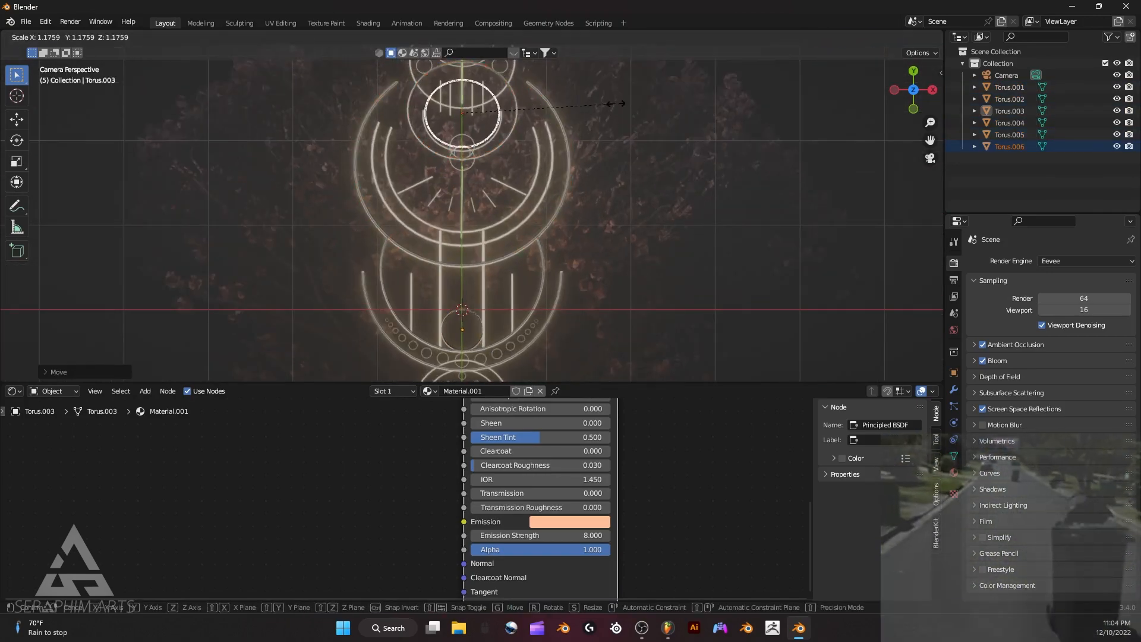
# Resize the ring near the artwork's top, and paste a small circle copy among the dots inside the lower double ring.
pyautogui.press('s')
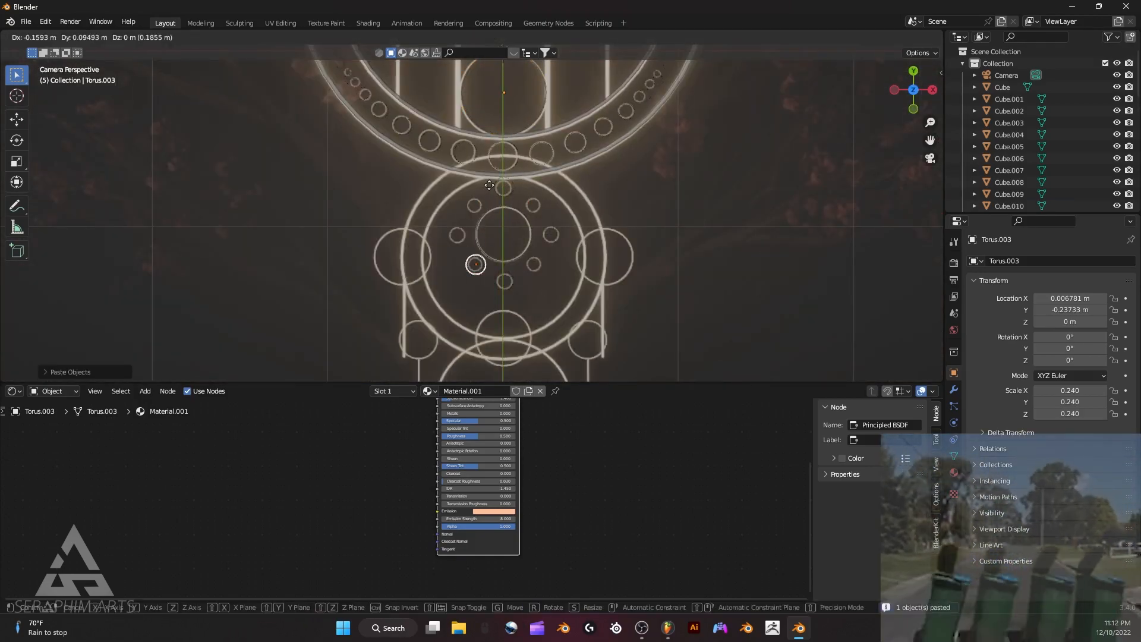
pyautogui.hotkey('ctrl', 'v')
pyautogui.press('g')
pyautogui.press('x')
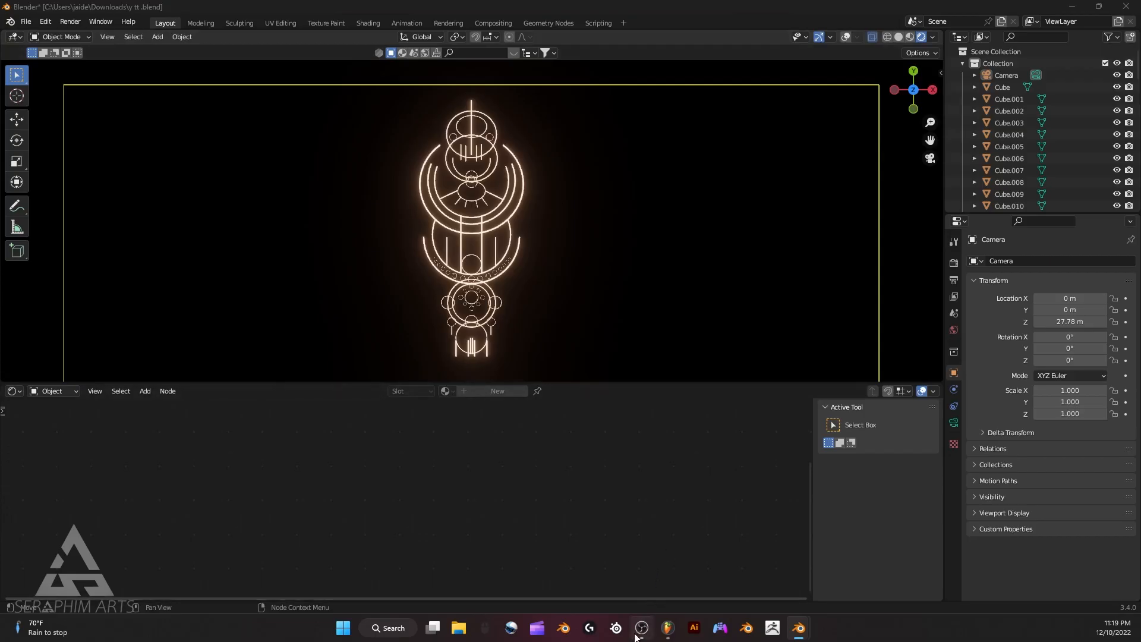
# Select all the meshes of the finished glowing artwork, leaving the camera out of the selection.
pyautogui.moveTo(642, 627)
pyautogui.moveTo(673, 558)
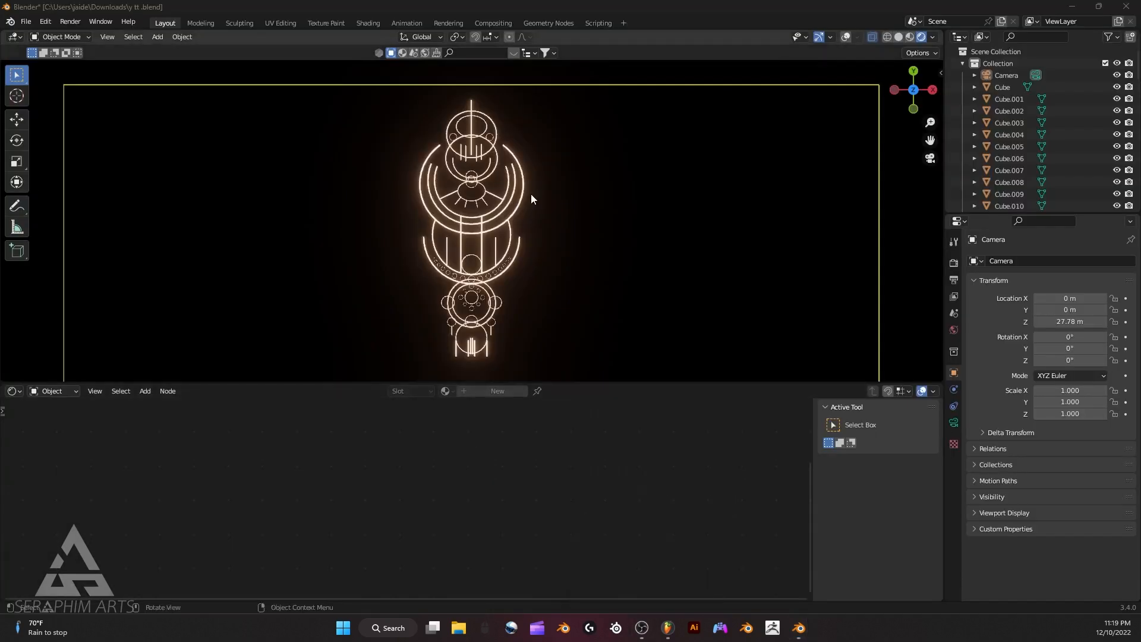
pyautogui.moveTo(407, 128); pyautogui.dragTo(559, 293)
pyautogui.moveTo(384, 102); pyautogui.dragTo(554, 364)
pyautogui.scroll(-2, 561, 309)
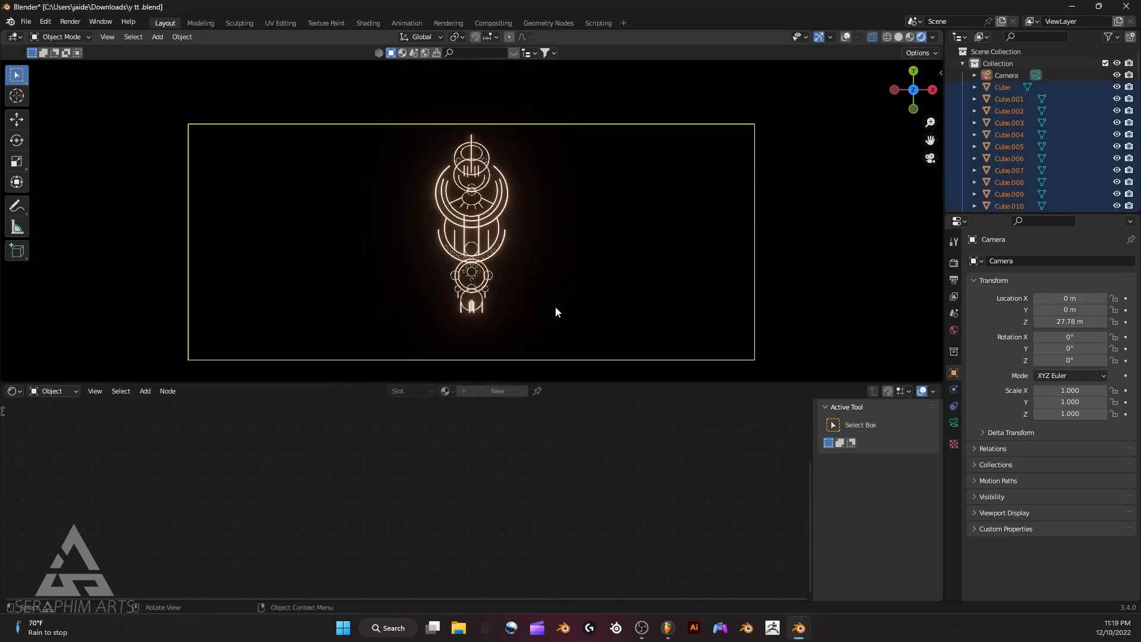
# Move the selected artwork meshes into a new collection named "main" and collapse that collection in the outliner.
pyautogui.press('m')
pyautogui.click(555, 307)
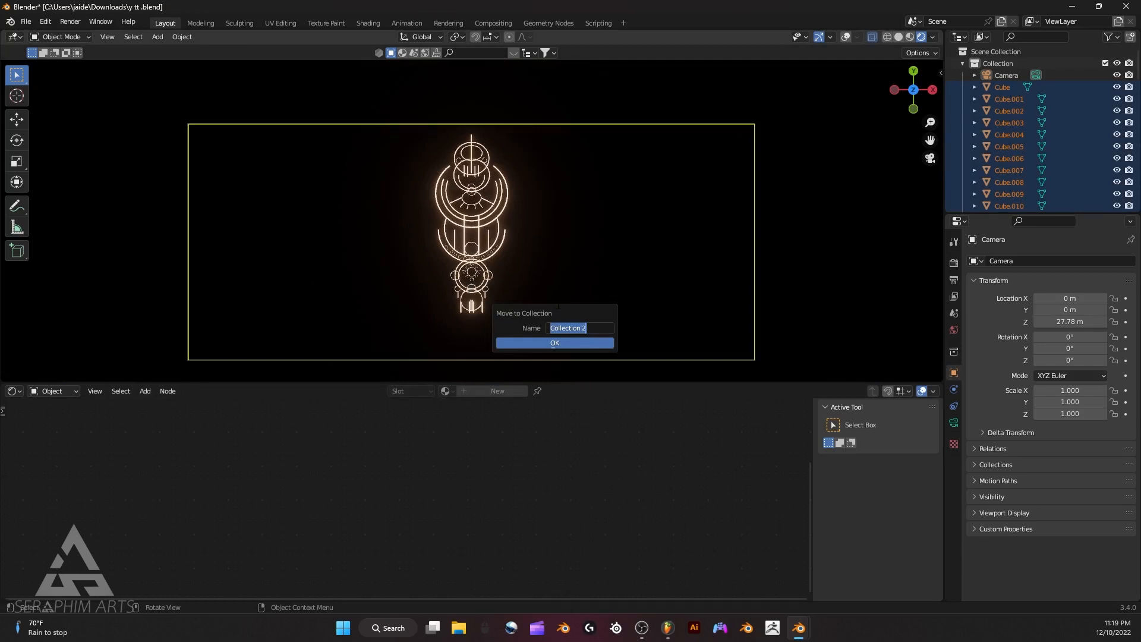
pyautogui.write('main')
pyautogui.click(551, 342)
pyautogui.scroll(2, 528, 269)
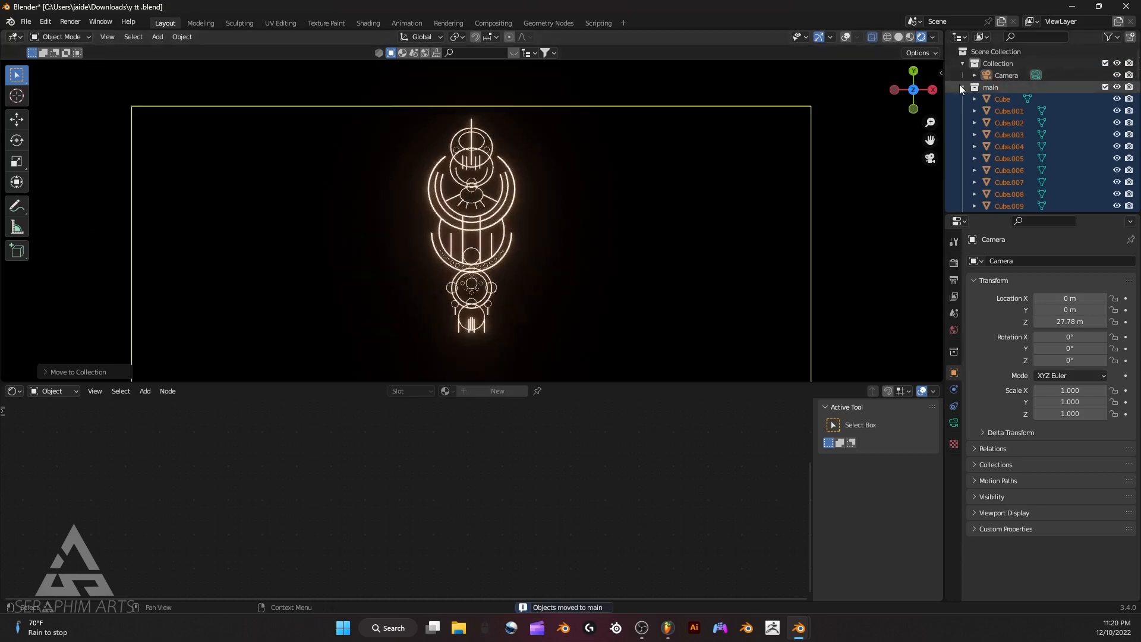
pyautogui.click(962, 87)
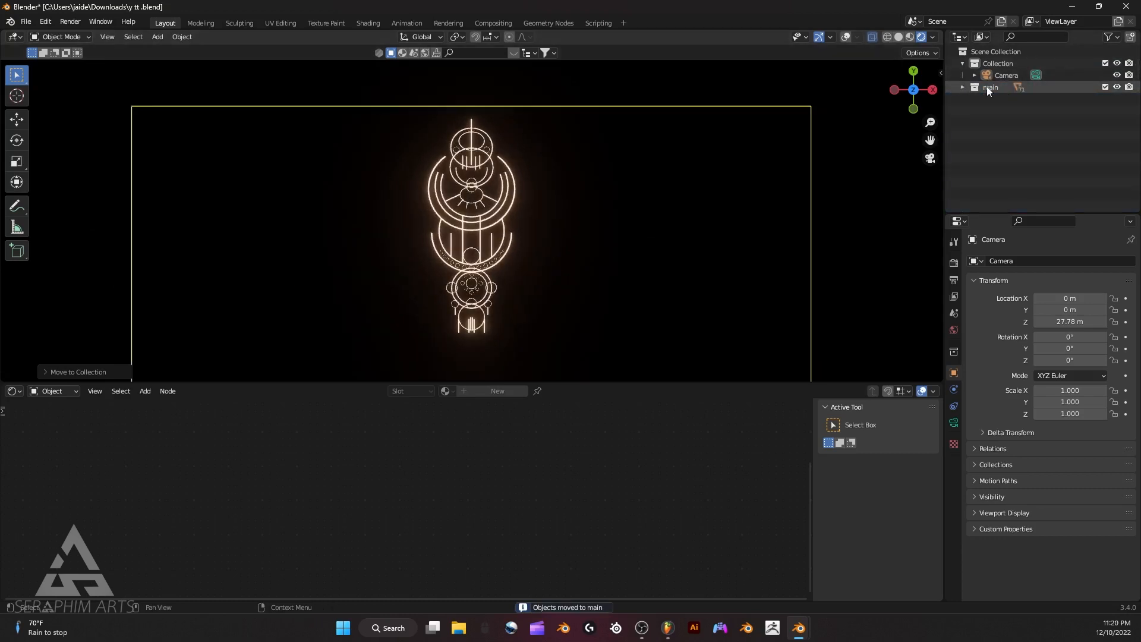
pyautogui.rightClick(986, 87)
pyautogui.moveTo(886, 242)
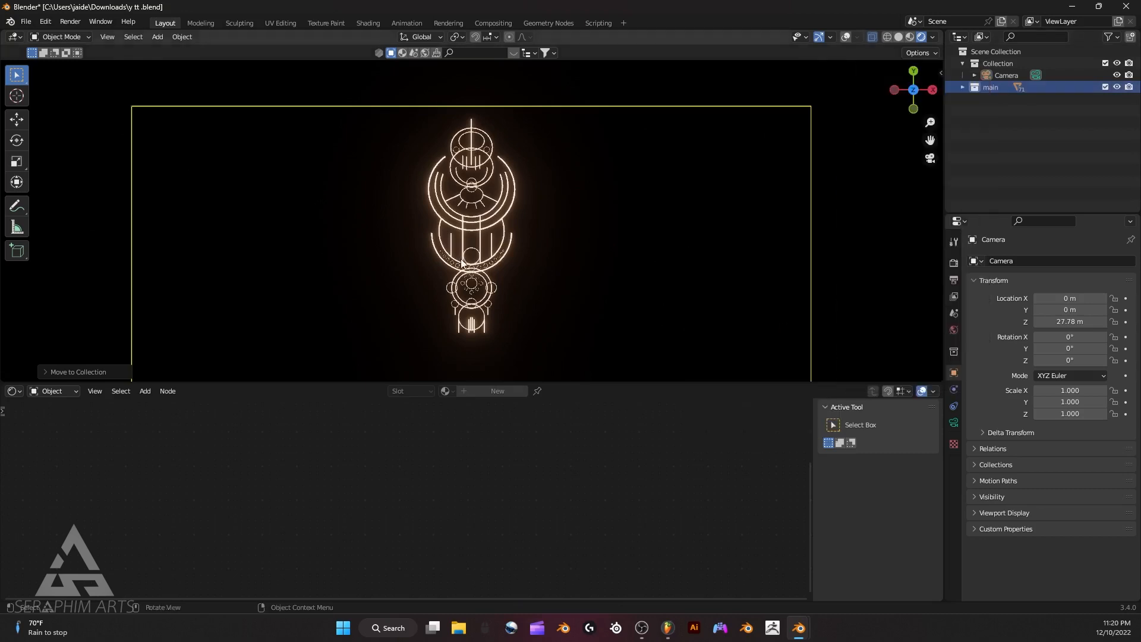
# Add a plane mesh at the world origin, inside the camera frame.
pyautogui.scroll(-2, 516, 248)
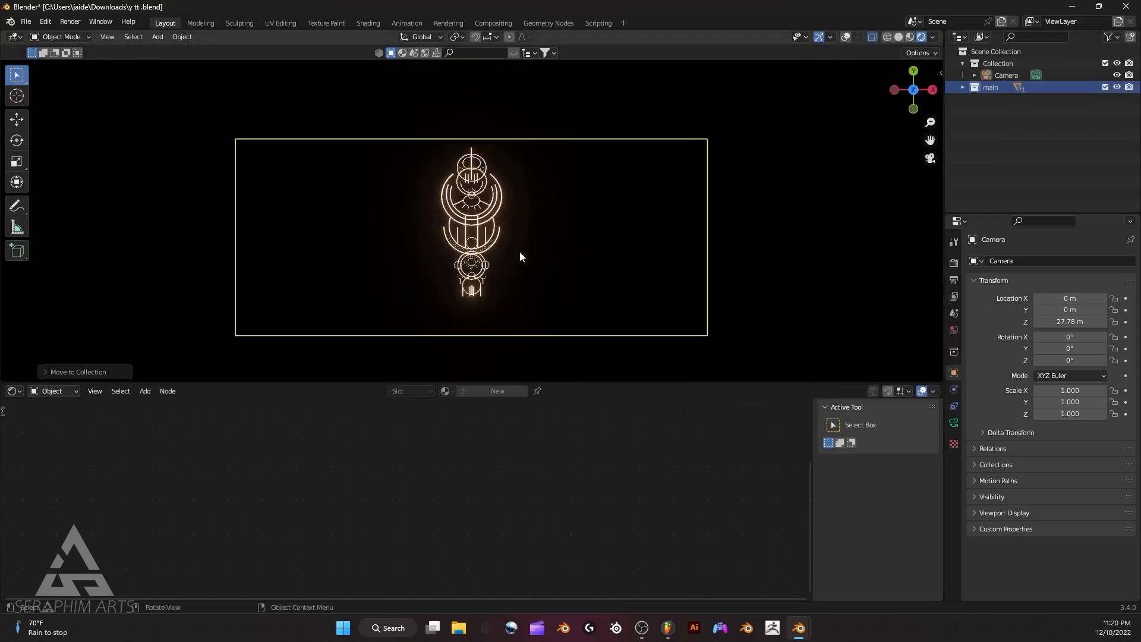
pyautogui.hotkey('shift', 'a')
pyautogui.moveTo(519, 252)
pyautogui.click(568, 251)
pyautogui.scroll(-1, 561, 256)
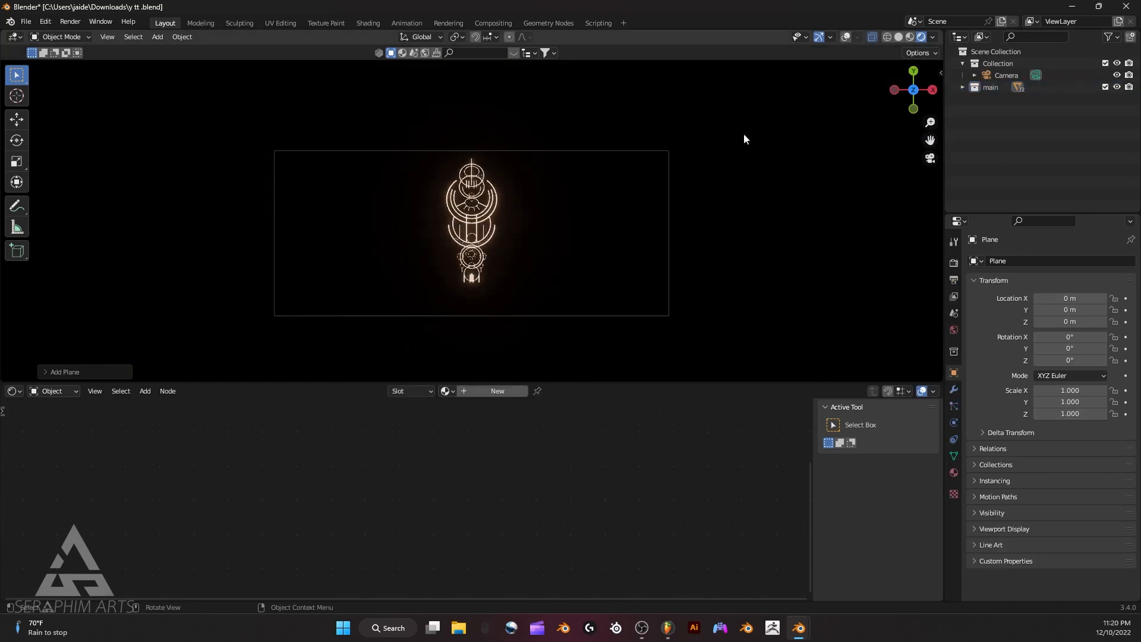
# Turn on the viewport overlays and disable the camera's background images.
pyautogui.click(845, 37)
pyautogui.scroll(3, 632, 157)
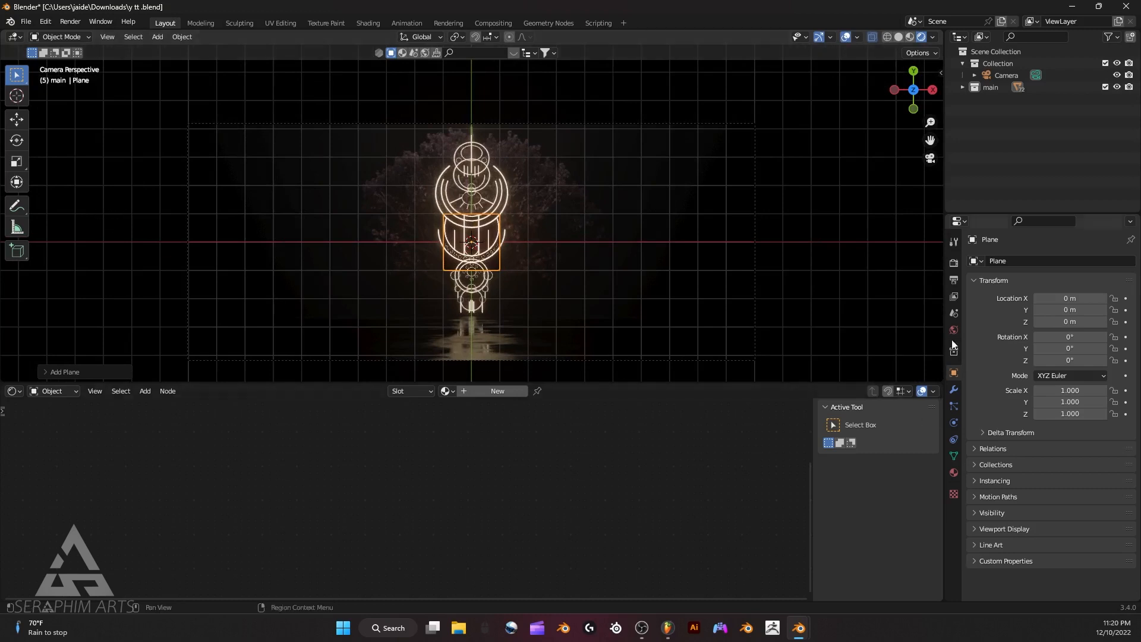
pyautogui.click(1006, 75)
pyautogui.click(953, 422)
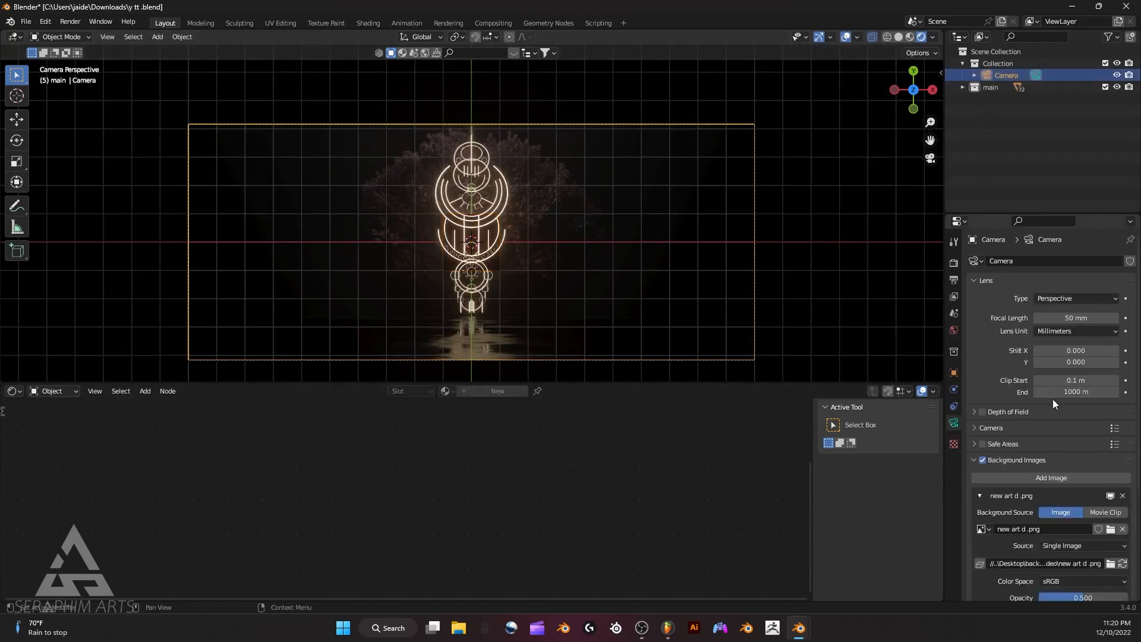
pyautogui.click(982, 460)
pyautogui.click(975, 459)
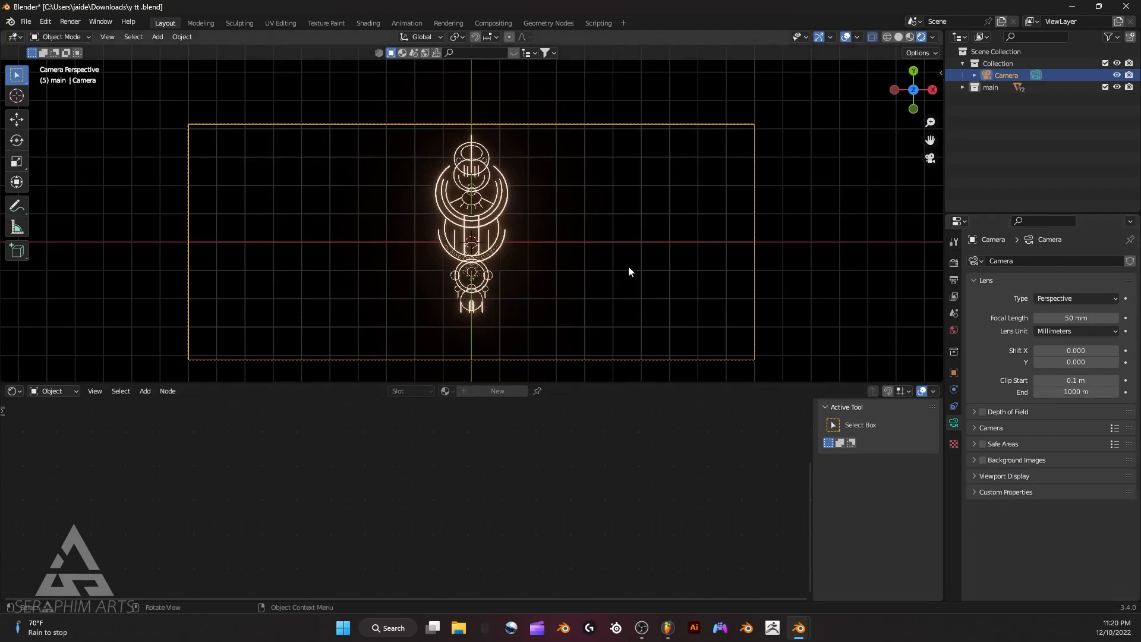
pyautogui.scroll(2, 629, 265)
pyautogui.scroll(-2, 597, 273)
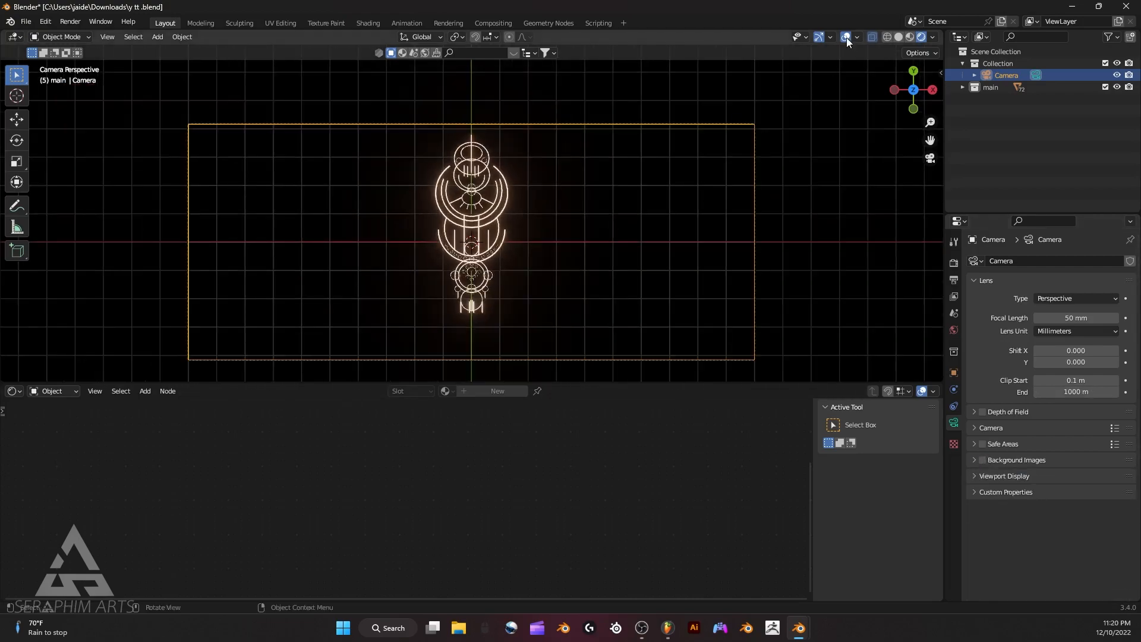
# Lower the stray rings floating above the artwork about 5.27 m along the global Z axis.
pyautogui.click(845, 37)
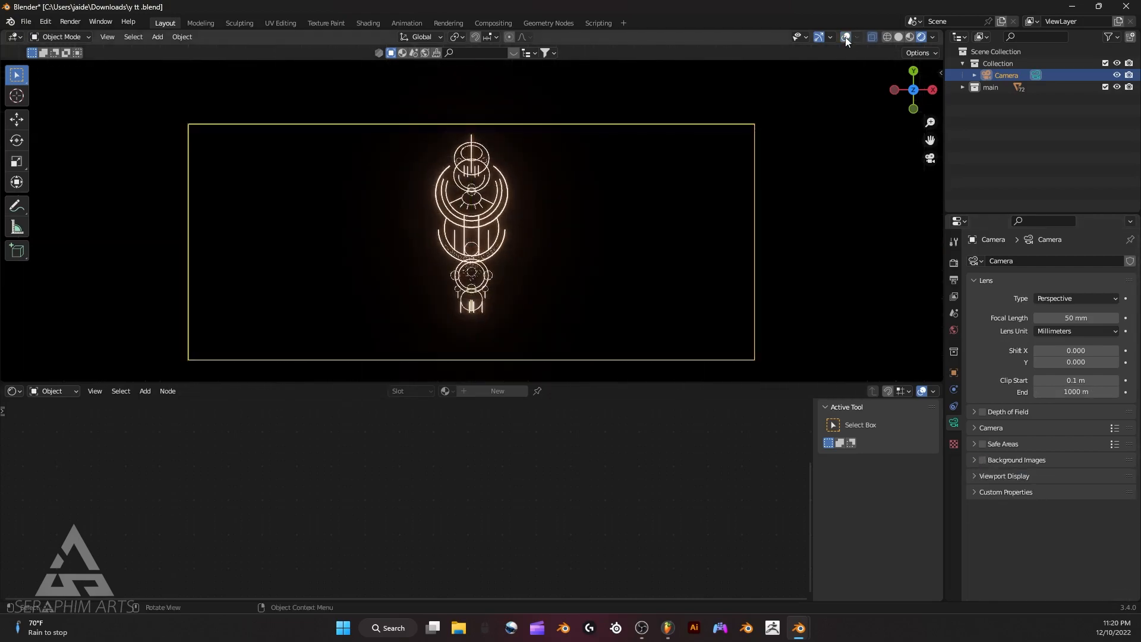
pyautogui.click(846, 37)
pyautogui.moveTo(797, 140); pyautogui.dragTo(568, 194, button='middle')
pyautogui.scroll(-5, 741, 123)
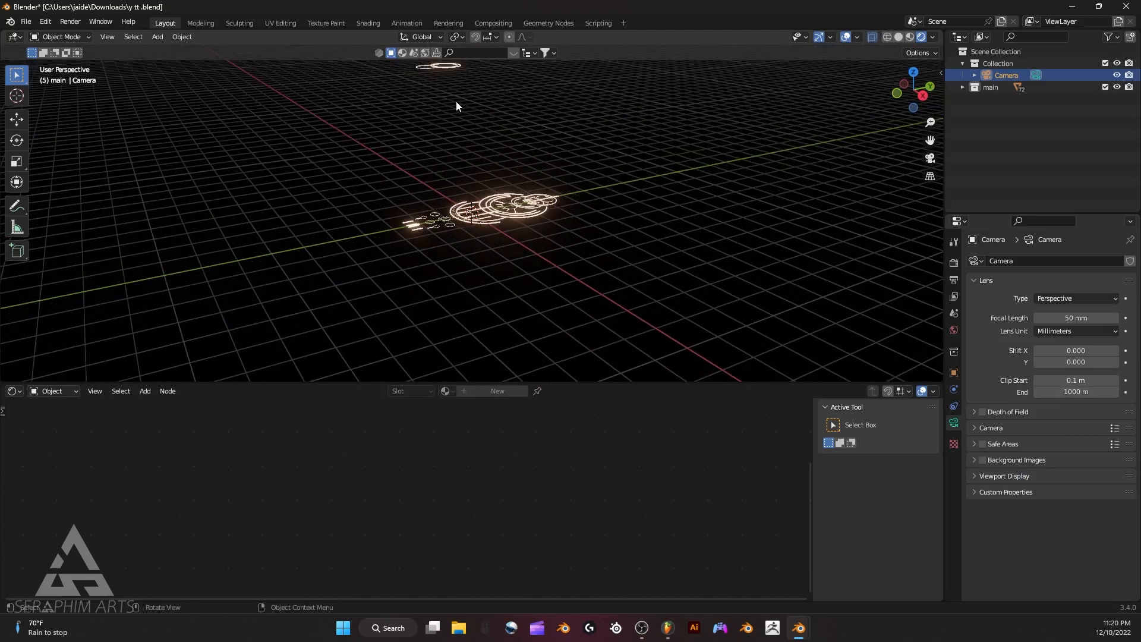
pyautogui.click(423, 66)
pyautogui.press('g')
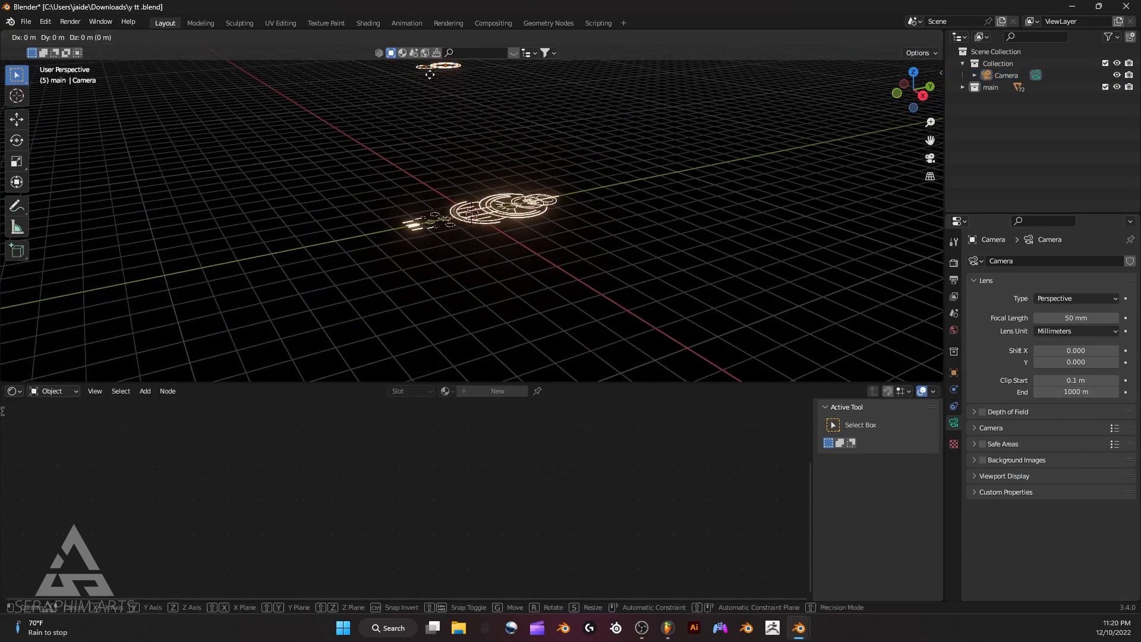
pyautogui.press('z')
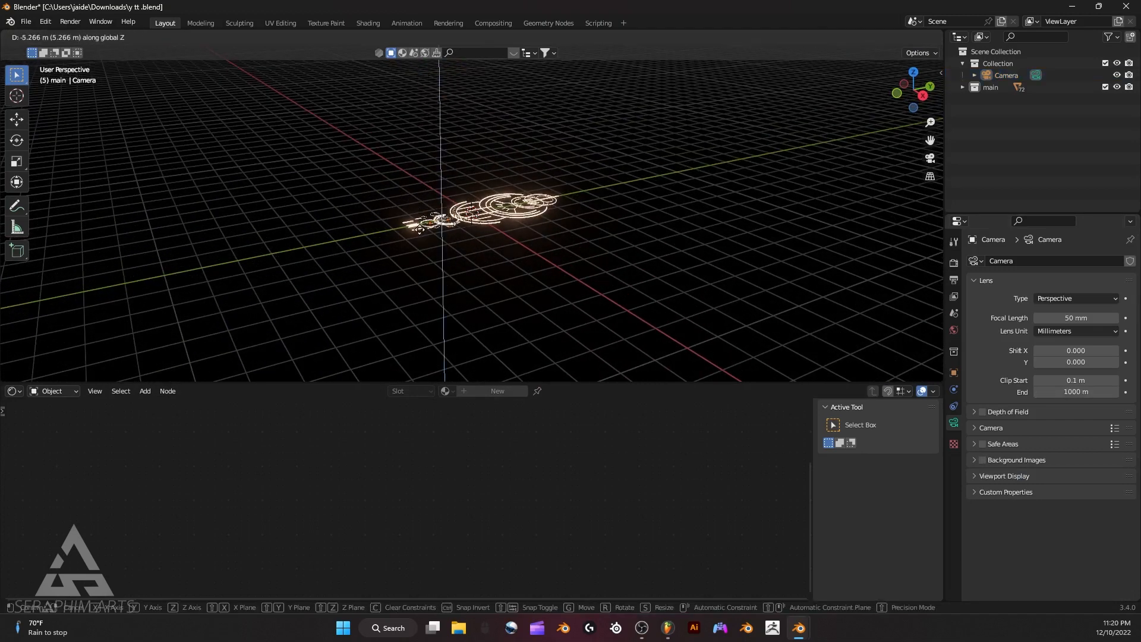
pyautogui.click(420, 230)
# Fine-tune the lowered rings' height along Z to align them with the rest of the artwork, and return to the camera view.
pyautogui.moveTo(419, 229); pyautogui.dragTo(507, 197, button='middle')
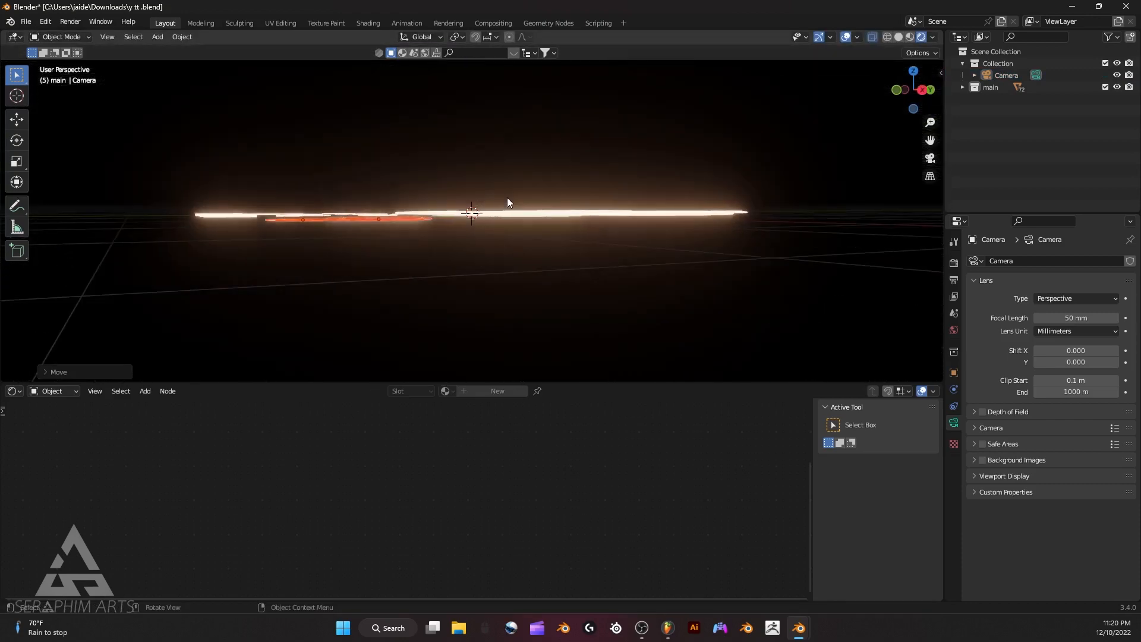
pyautogui.press('g')
pyautogui.press('z')
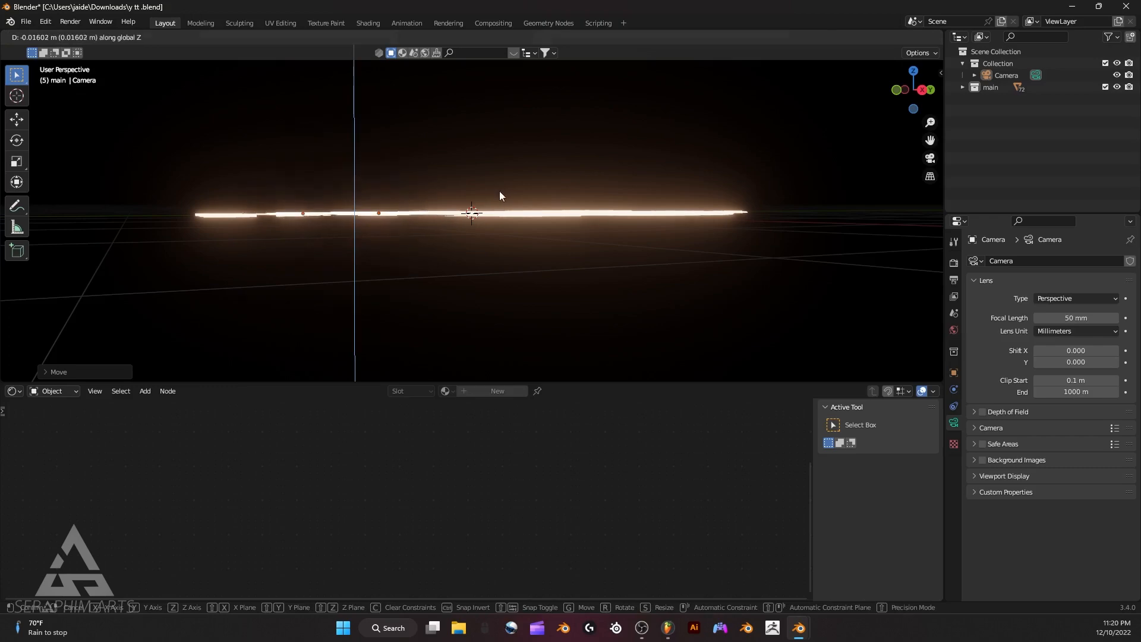
pyautogui.click(499, 196)
pyautogui.click(930, 158)
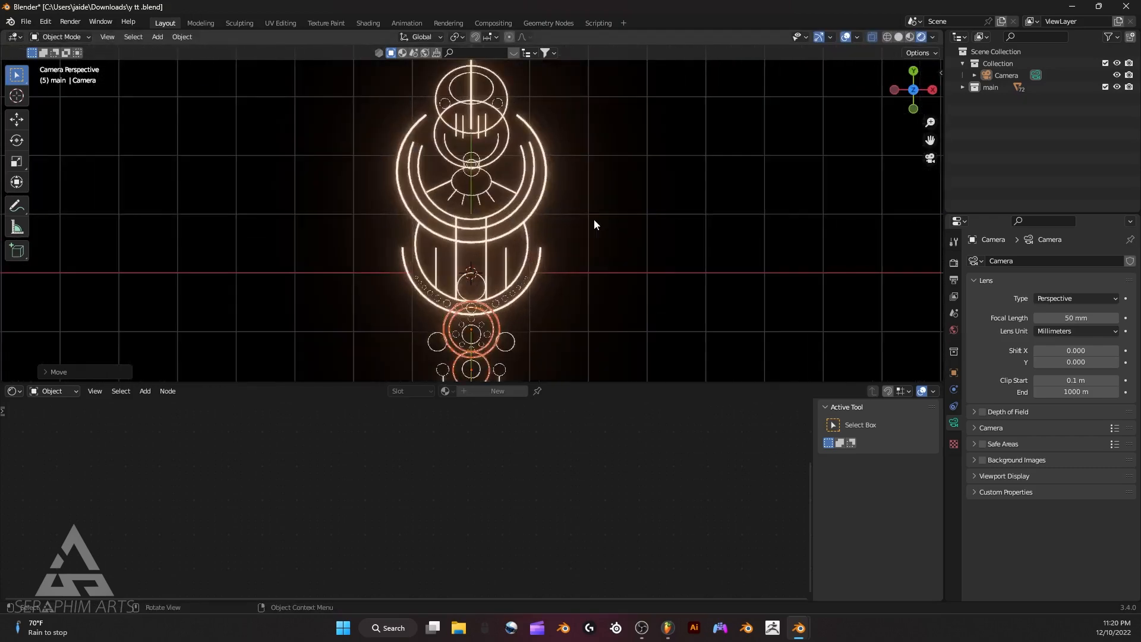
pyautogui.scroll(-3, 593, 219)
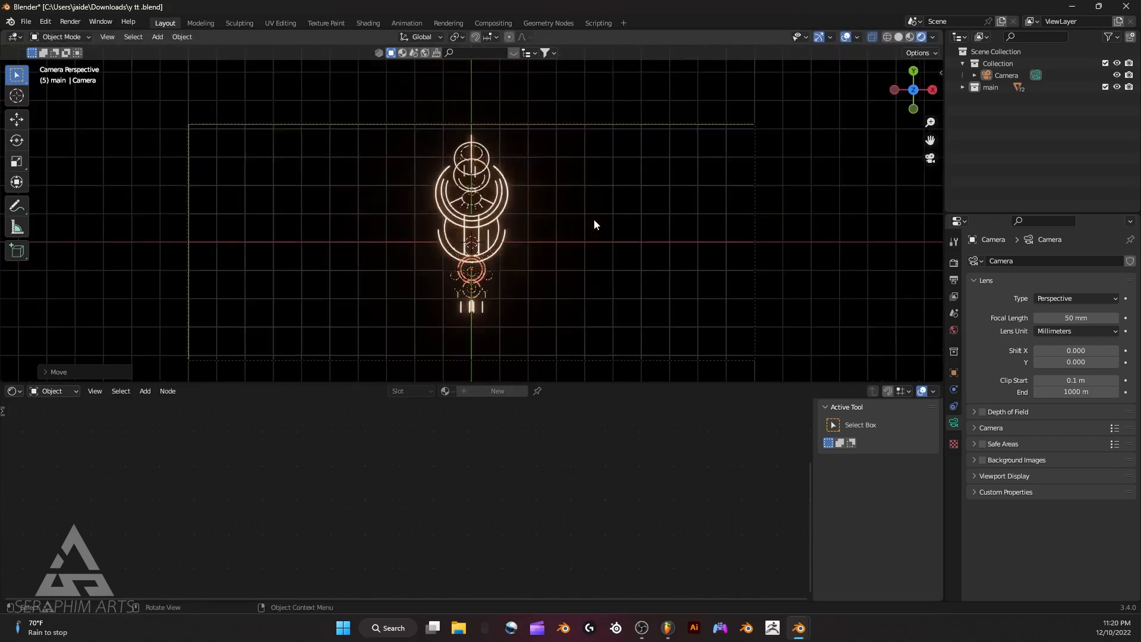
# Collapse the camera's collection and add a second plane mesh at the origin, showing its object properties.
pyautogui.click(963, 64)
pyautogui.hotkey('shift', 'a')
pyautogui.moveTo(650, 211)
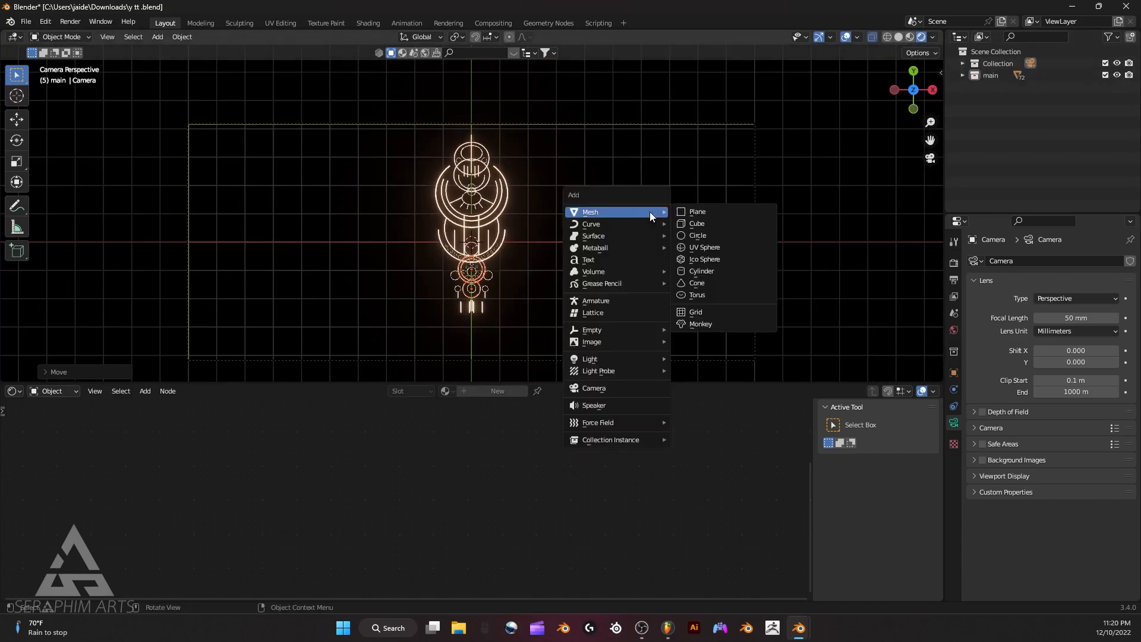
pyautogui.click(700, 212)
pyautogui.click(954, 373)
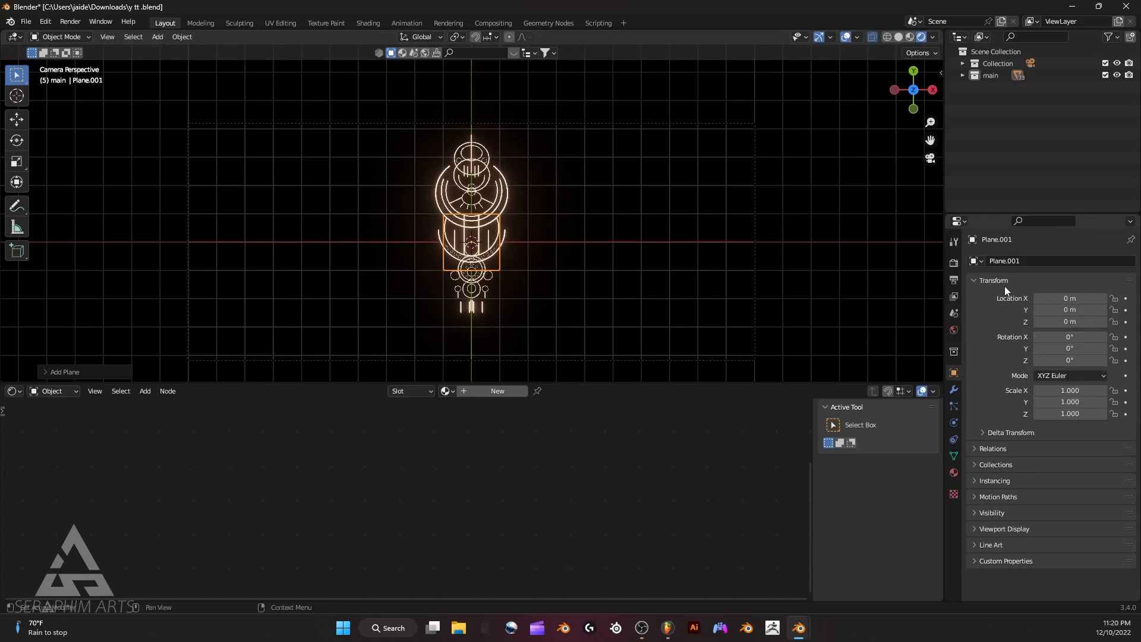
# Select the whole artwork, both planes and the camera in the right orthographic view, using Solid shading.
pyautogui.click(996, 76)
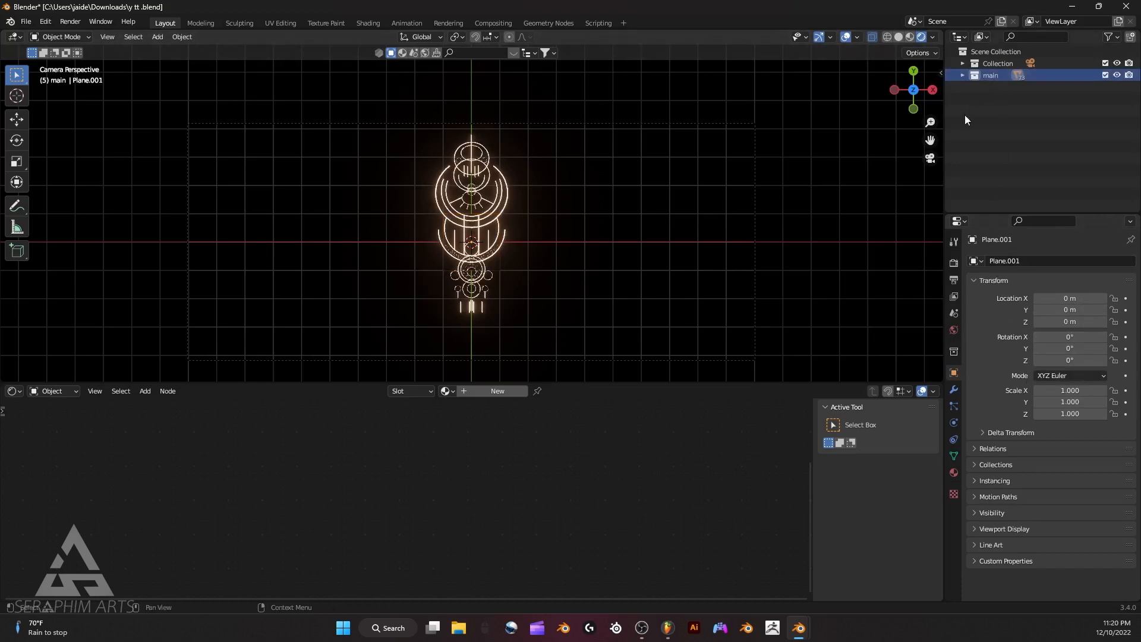
pyautogui.keyDown('ctrl'); pyautogui.click(997, 63); pyautogui.keyUp('ctrl')
pyautogui.click(933, 90)
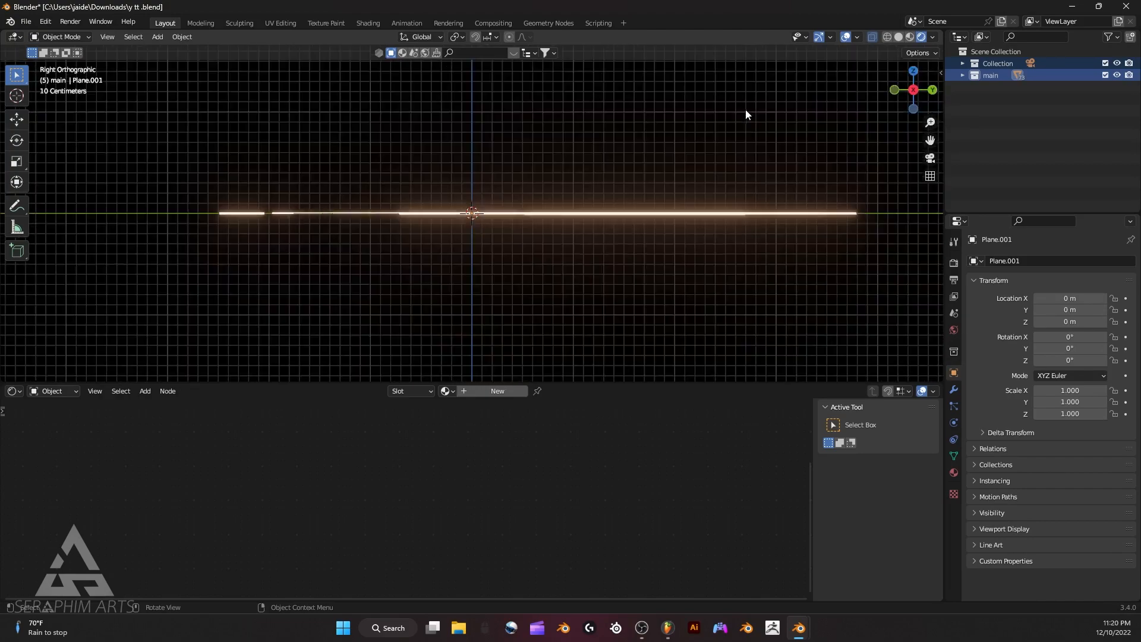
pyautogui.scroll(-15, 739, 117)
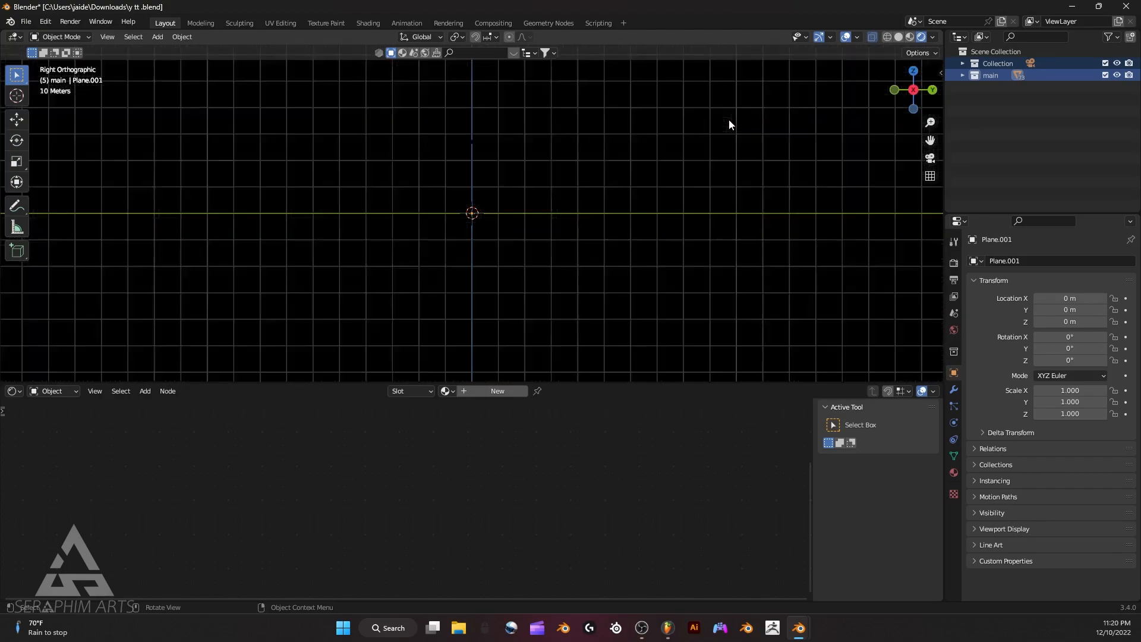
pyautogui.moveTo(782, 99); pyautogui.dragTo(824, 125, button='middle')
pyautogui.click(915, 93)
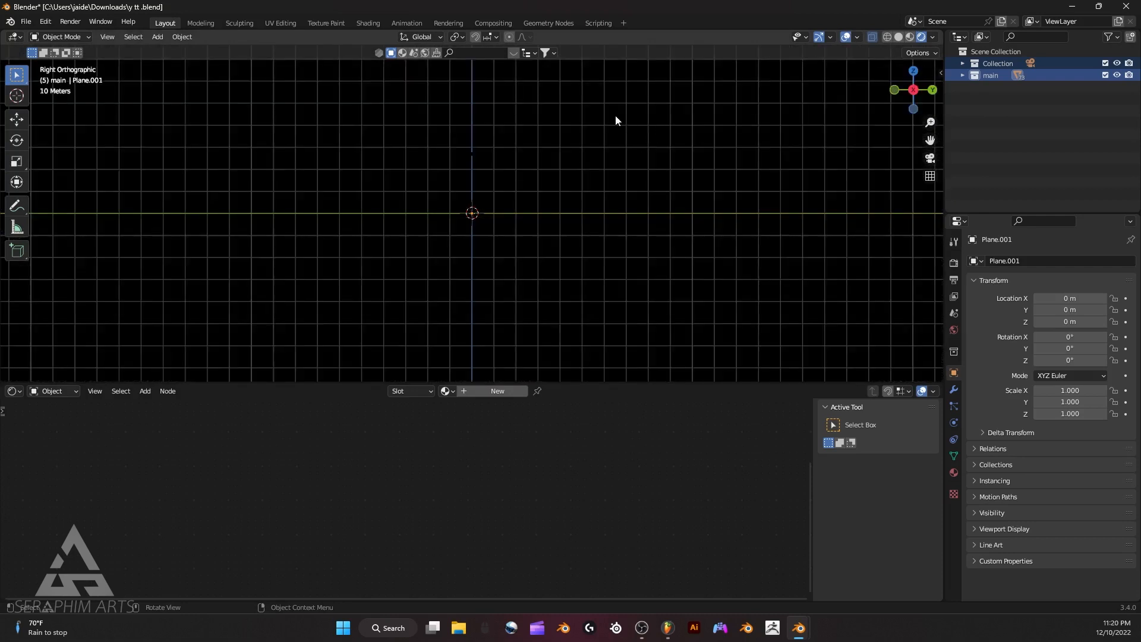
pyautogui.click(899, 37)
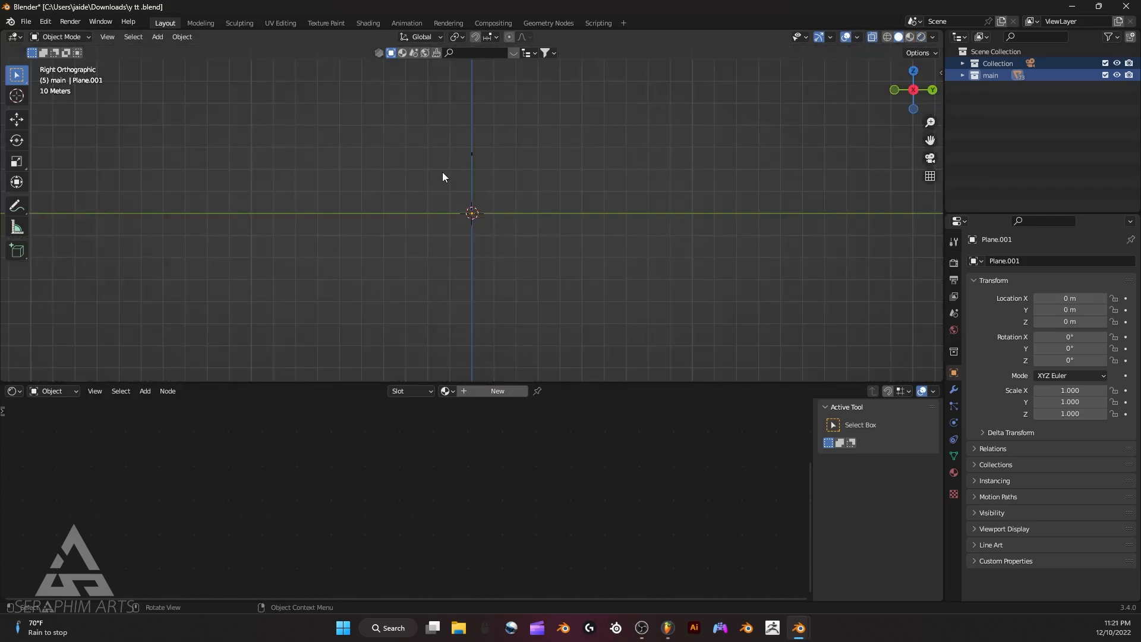
pyautogui.moveTo(387, 121); pyautogui.dragTo(541, 248)
# Rotate the whole selection 90° about the global X axis and return to the camera view.
pyautogui.press('r')
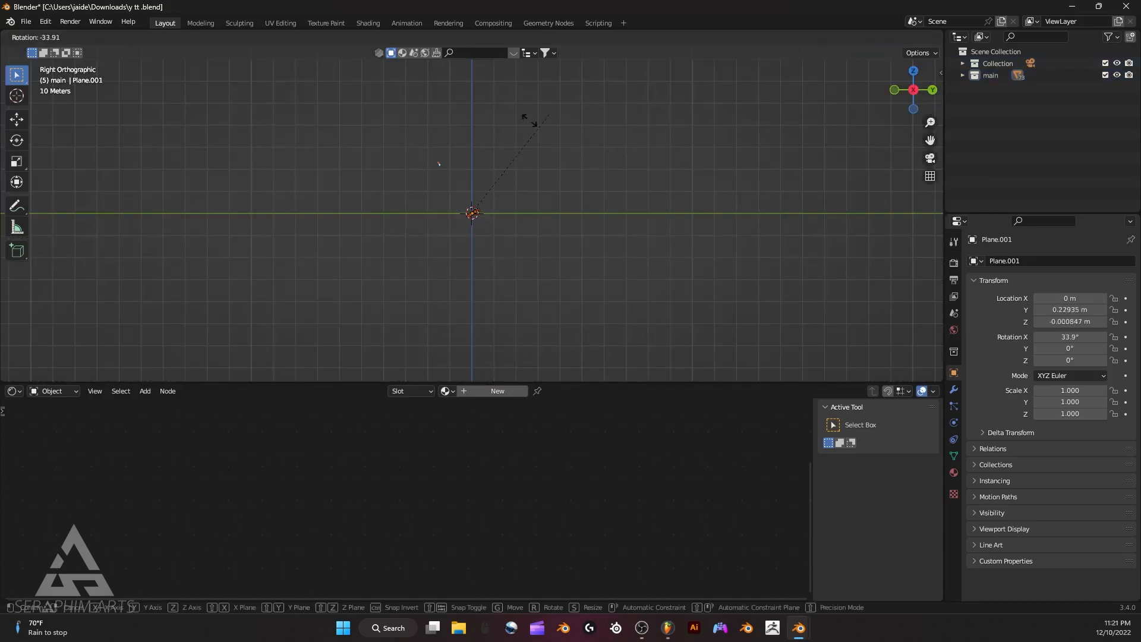
pyautogui.rightClick(445, 127)
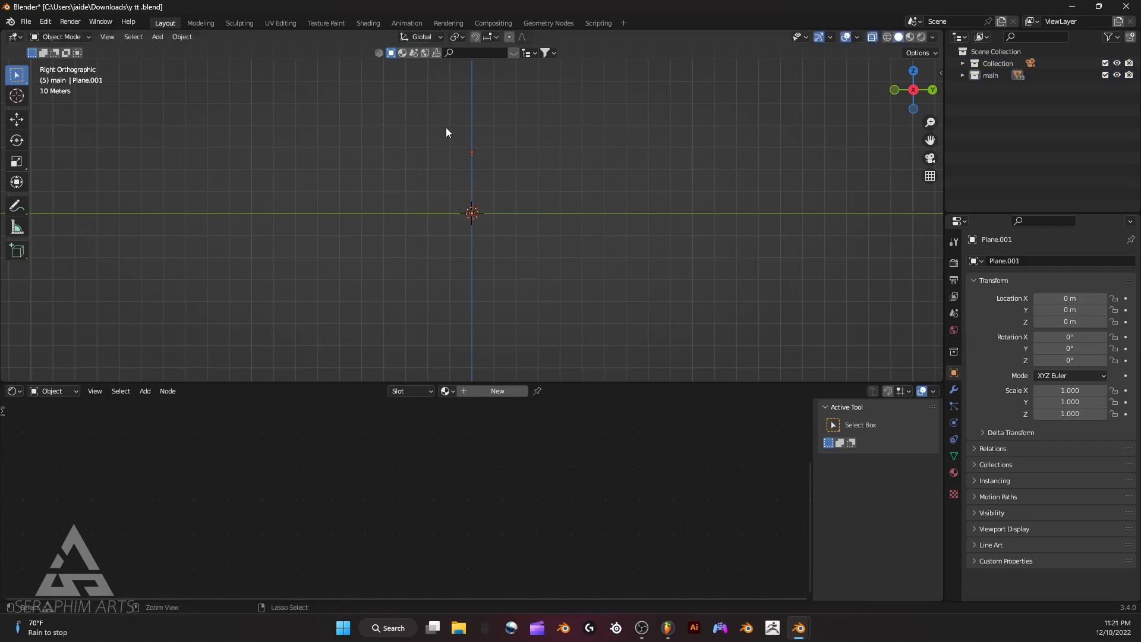
pyautogui.press('r')
pyautogui.press('x')
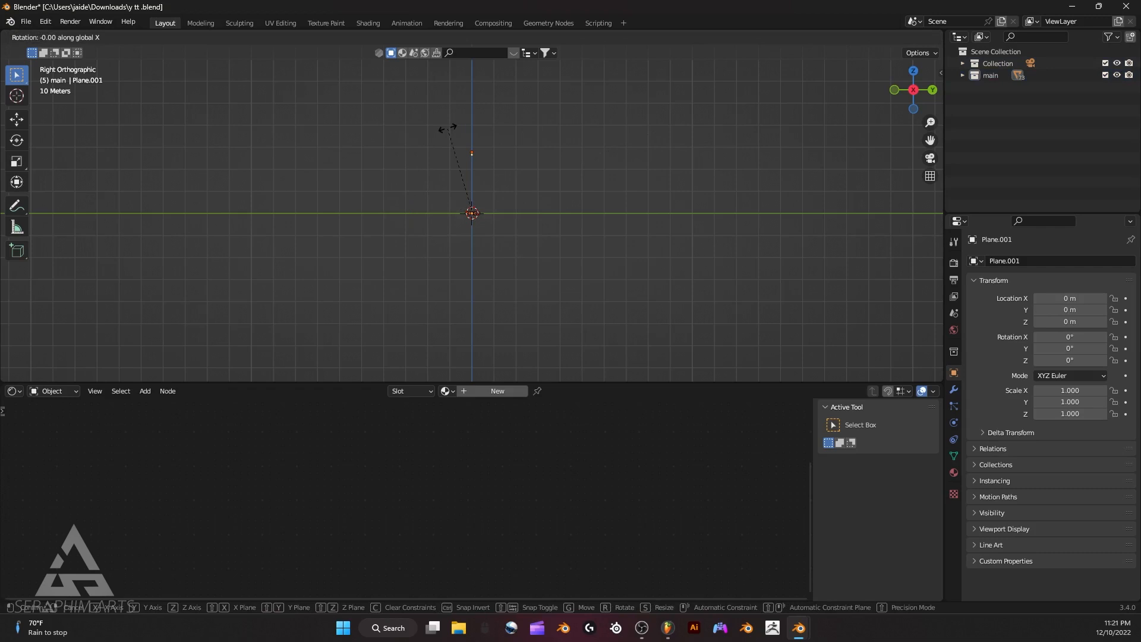
pyautogui.write('-90')
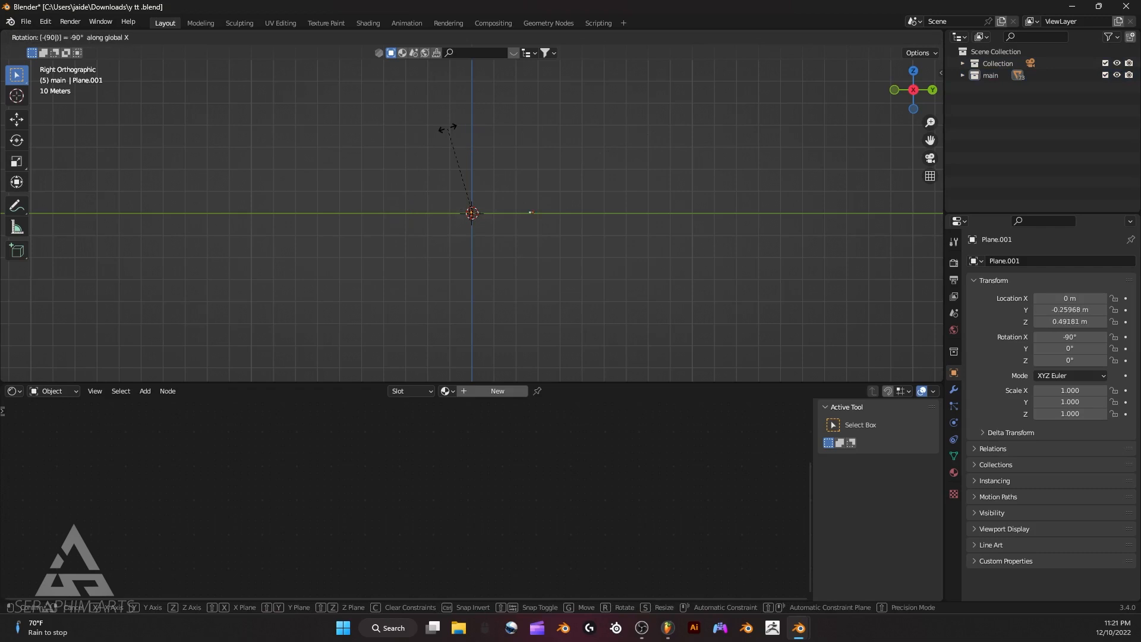
pyautogui.press('BackSpace')
pyautogui.press('BackSpace')
pyautogui.press('BackSpace')
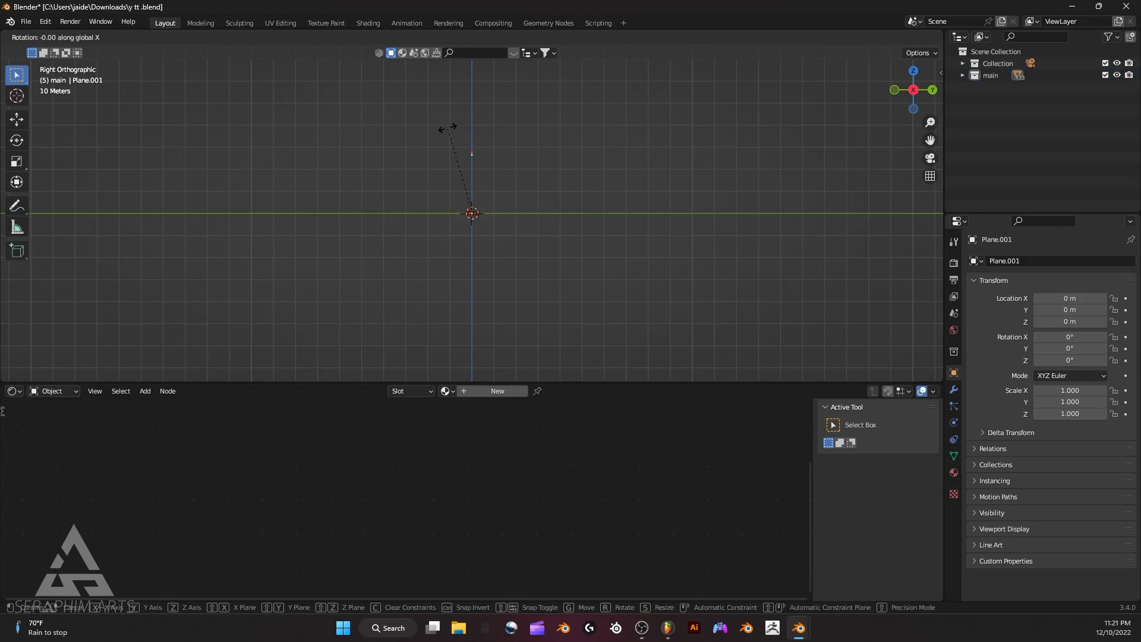
pyautogui.write('-90')
pyautogui.press('BackSpace')
pyautogui.press('BackSpace')
pyautogui.press('BackSpace')
pyautogui.write('-90')
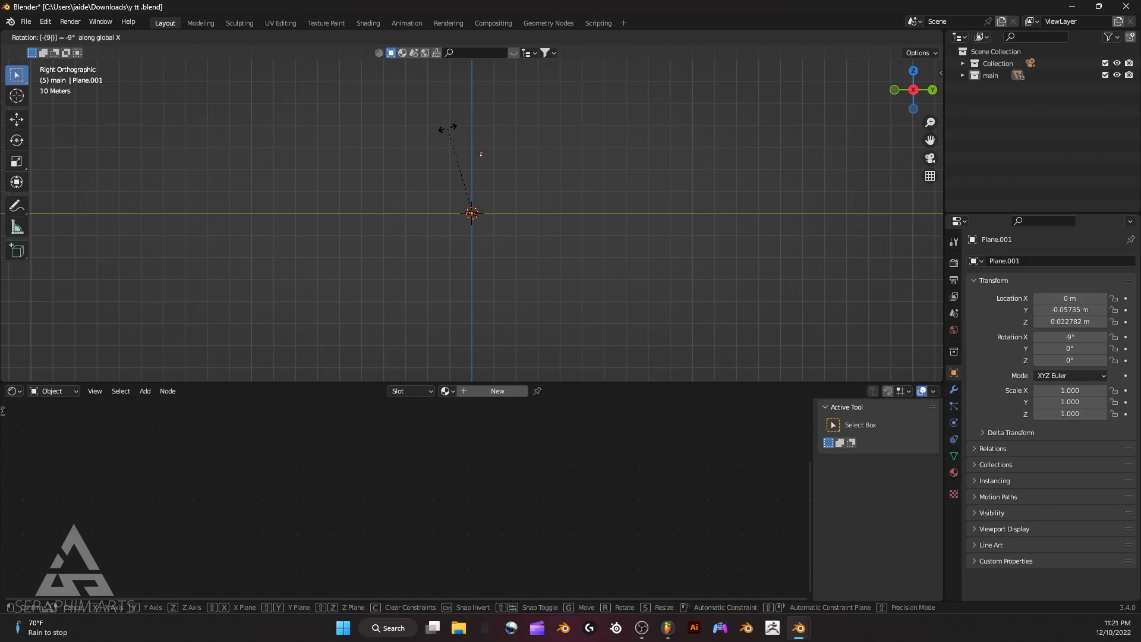
pyautogui.press('BackSpace')
pyautogui.press('BackSpace')
pyautogui.press('BackSpace')
pyautogui.write('90')
pyautogui.press('Return')
pyautogui.moveTo(477, 210); pyautogui.dragTo(583, 208, button='middle')
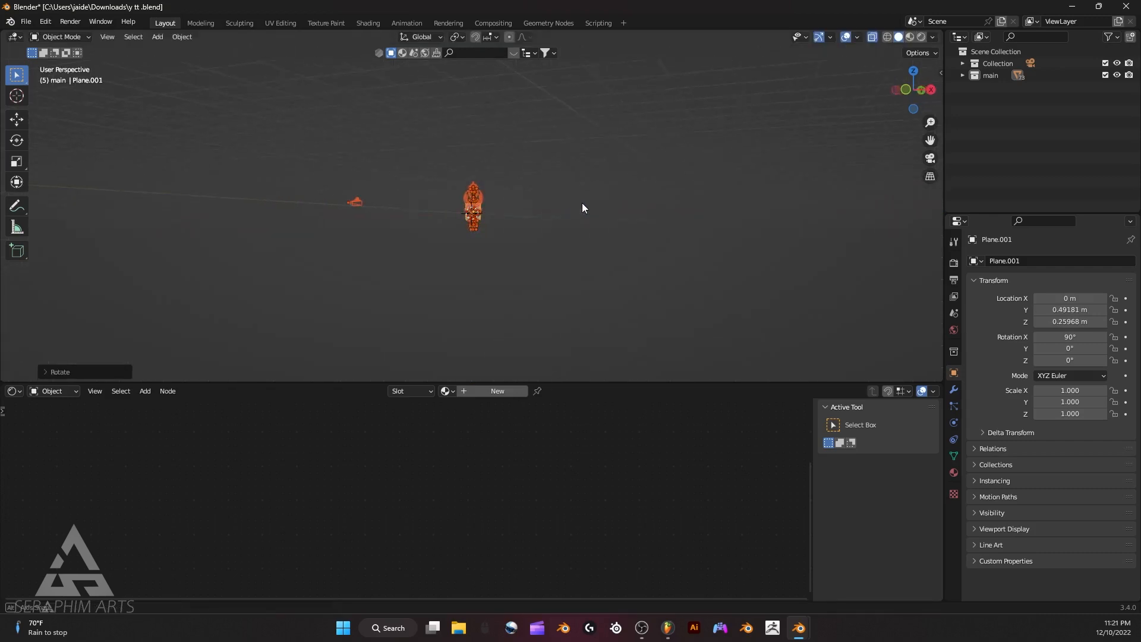
pyautogui.click(933, 156)
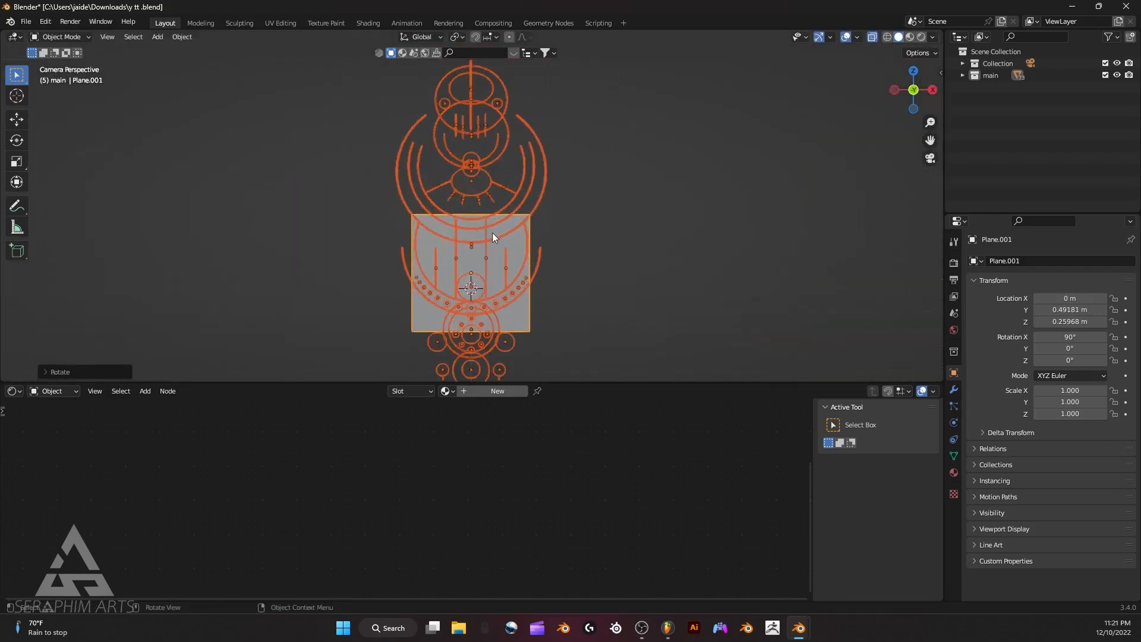
# Select one of the overlapping planes over the artwork and set its X rotation to 0° to lay it flat.
pyautogui.click(516, 254)
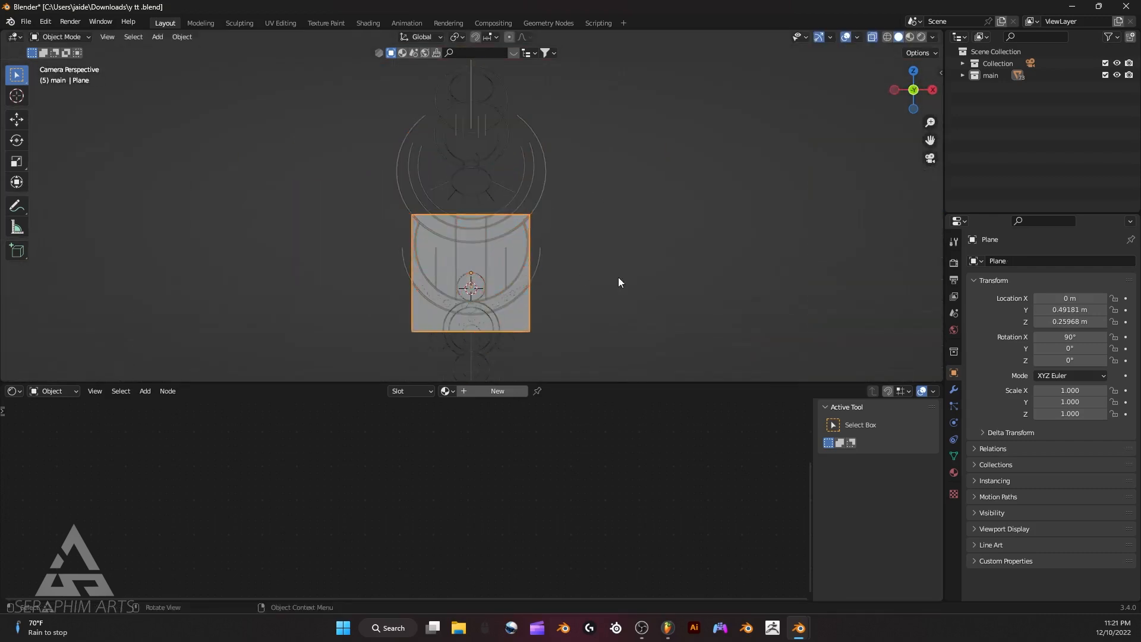
pyautogui.moveTo(1067, 337); pyautogui.dragTo(1012, 337)
pyautogui.click(1066, 337)
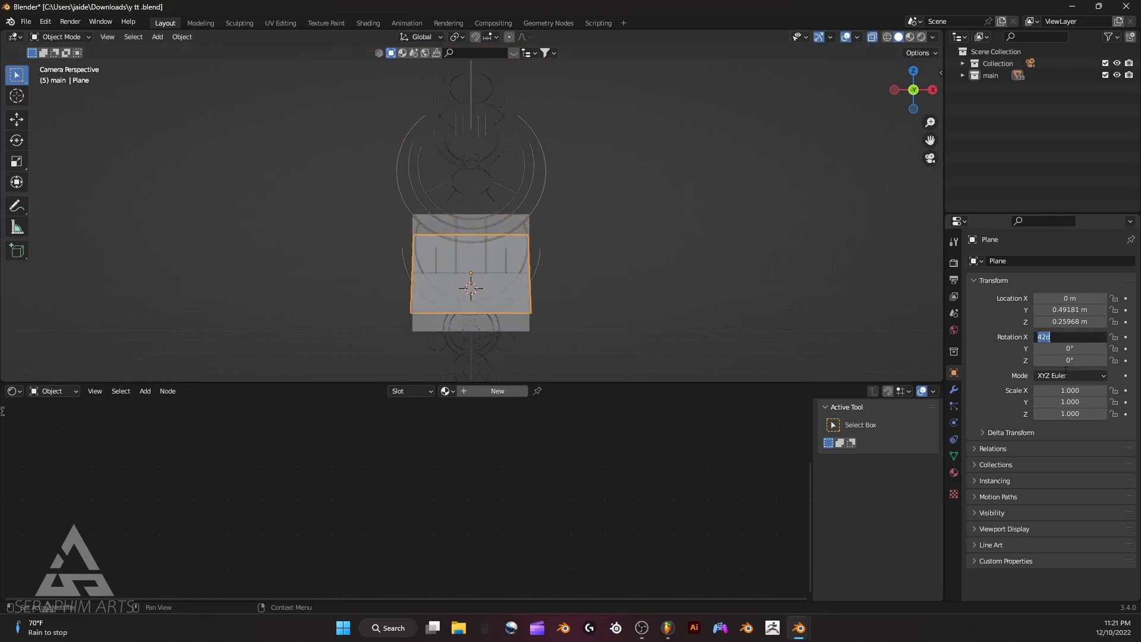
pyautogui.write('0')
pyautogui.press('Return')
# Delete the other plane that still stands upright behind the artwork.
pyautogui.click(525, 238)
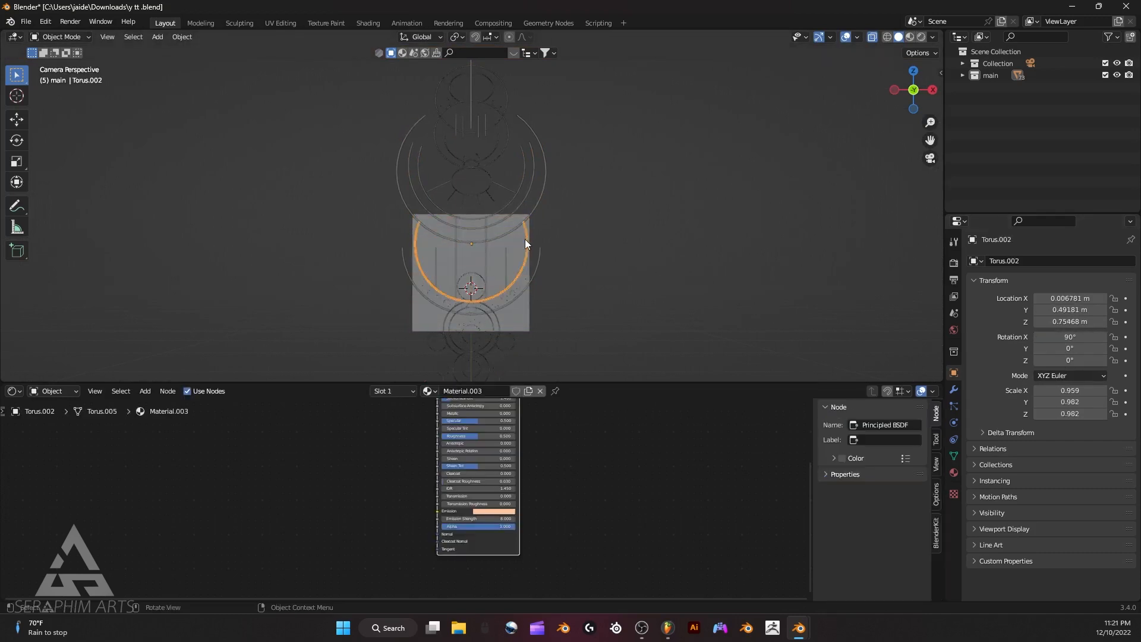
pyautogui.rightClick(525, 239)
pyautogui.click(515, 326)
pyautogui.rightClick(515, 326)
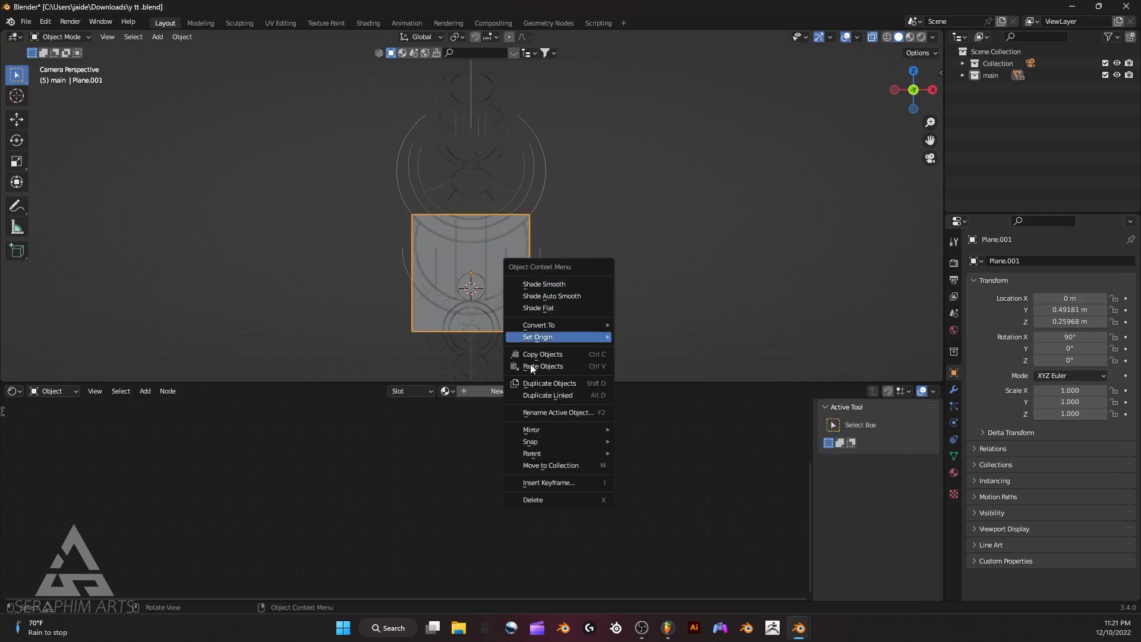
pyautogui.click(510, 502)
# Select the flat plane and, in the camera view, lower it along Z beneath the artwork to about -2.41 m.
pyautogui.moveTo(762, 252); pyautogui.dragTo(620, 250, button='middle')
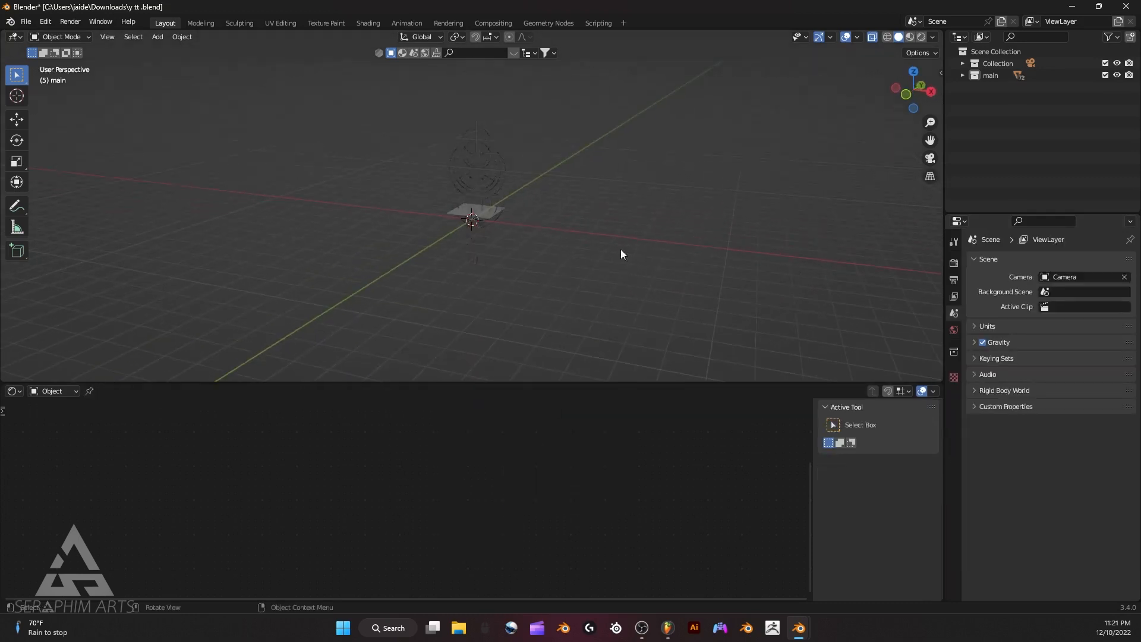
pyautogui.click(485, 216)
pyautogui.click(930, 158)
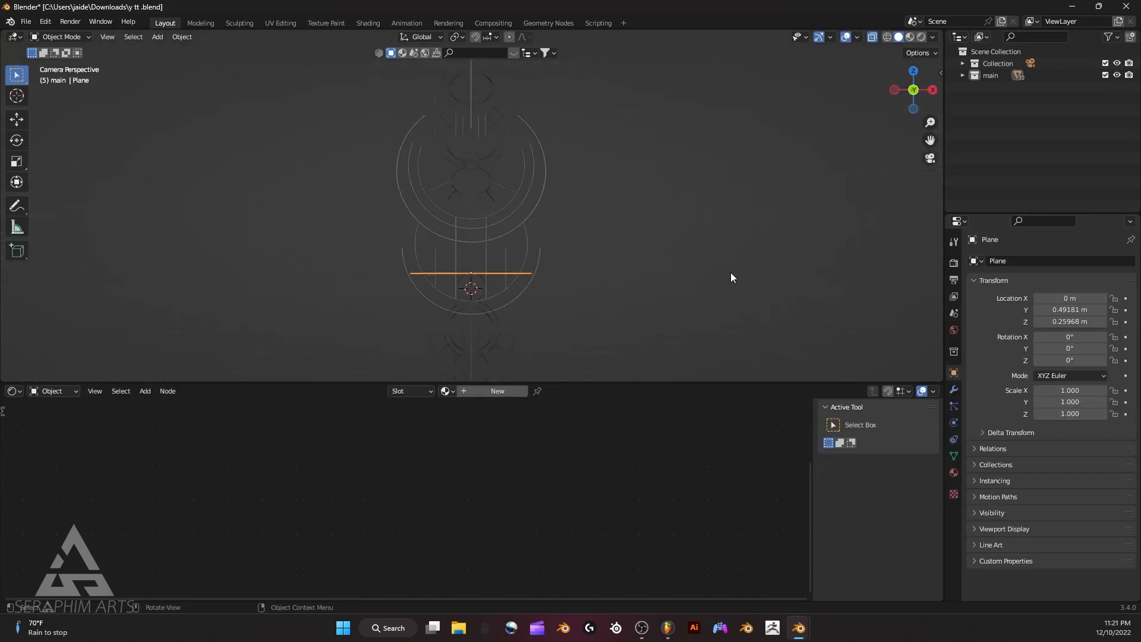
pyautogui.press('g')
pyautogui.press('z')
pyautogui.click(716, 309)
pyautogui.scroll(-3, 688, 285)
pyautogui.press('g')
pyautogui.press('z')
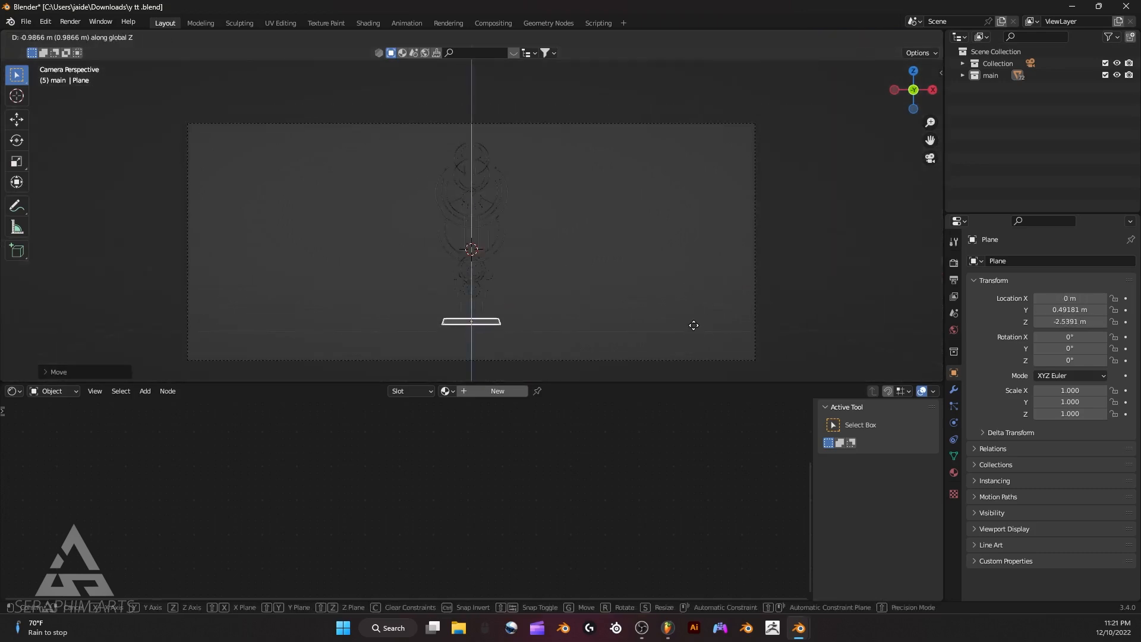
pyautogui.click(694, 325)
# Enlarge the plane to a scale of about 9.6 and adjust its height to about -2.33 m along Z.
pyautogui.press('s')
pyautogui.click(928, 320)
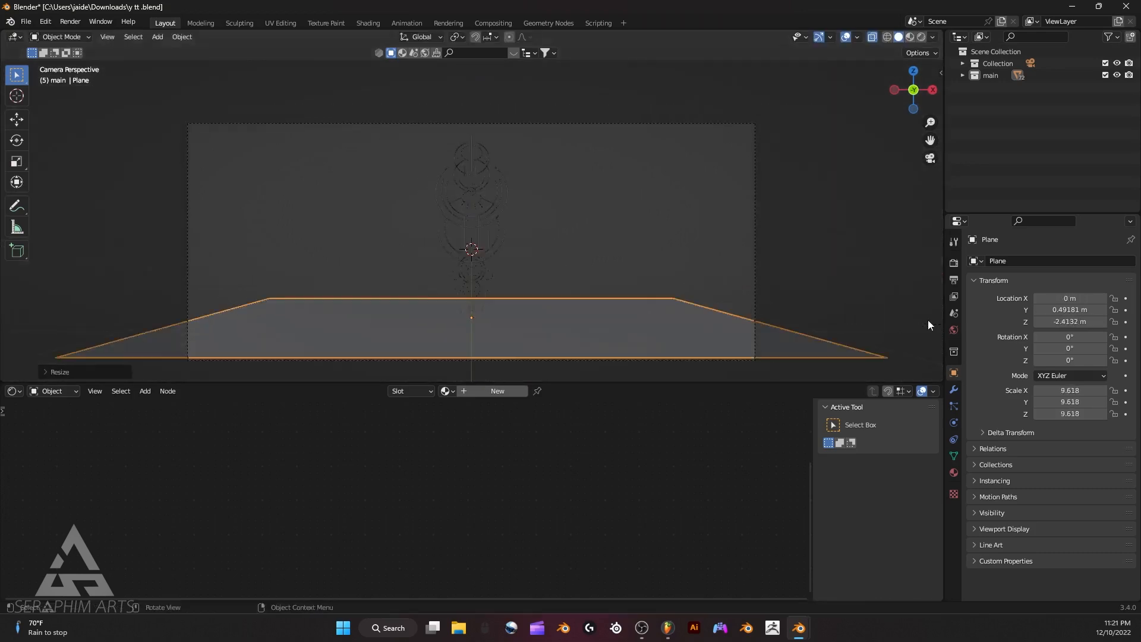
pyautogui.press('g')
pyautogui.press('z')
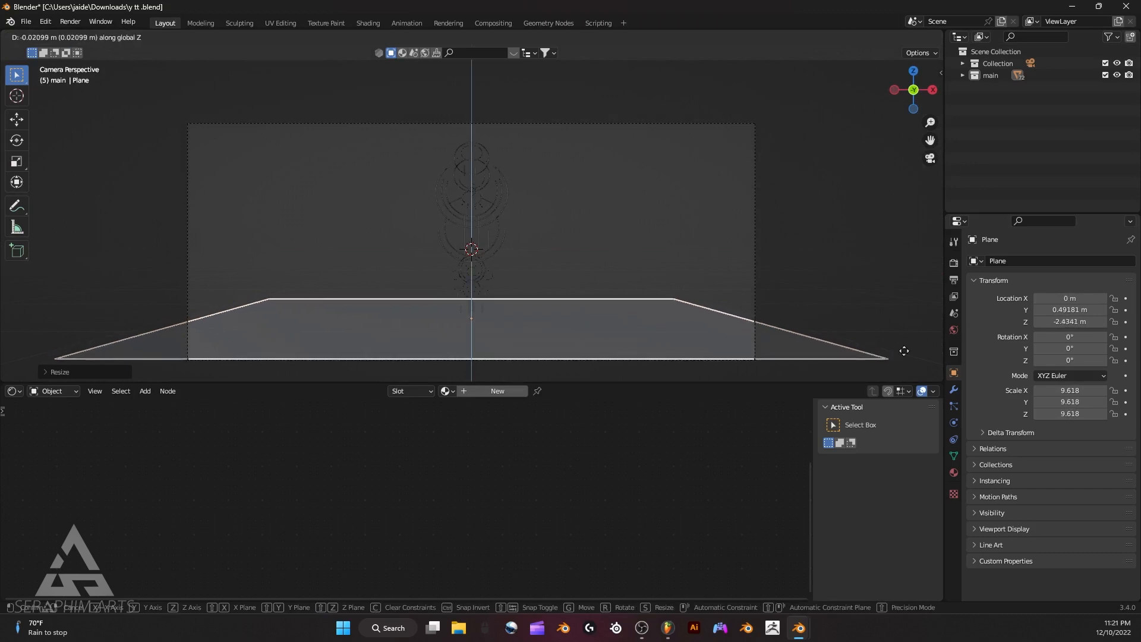
pyautogui.click(922, 349)
# Scale the plane slightly along Z, and enlarge it overall to about 16.6 in X and Y as a wide floor.
pyautogui.press('s')
pyautogui.press('z')
pyautogui.click(697, 319)
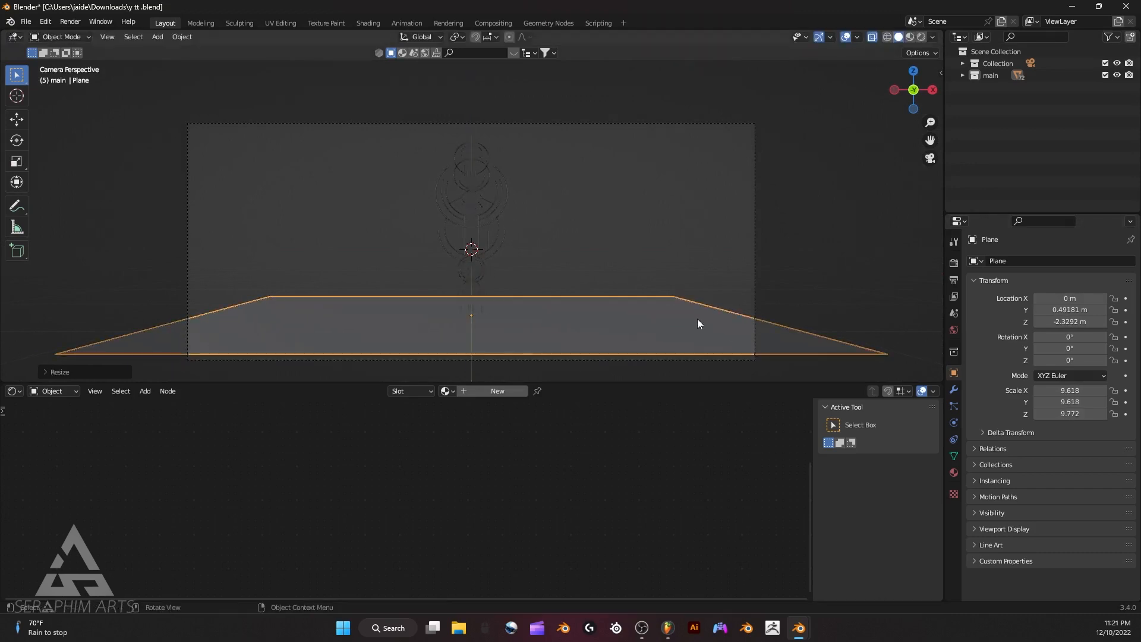
pyautogui.press('s')
pyautogui.click(860, 324)
# Inspect the floor plane beside the camera and, in the camera view, move it along Y to about 4.43 m.
pyautogui.moveTo(800, 299); pyautogui.dragTo(878, 319, button='middle')
pyautogui.scroll(-6, 878, 318)
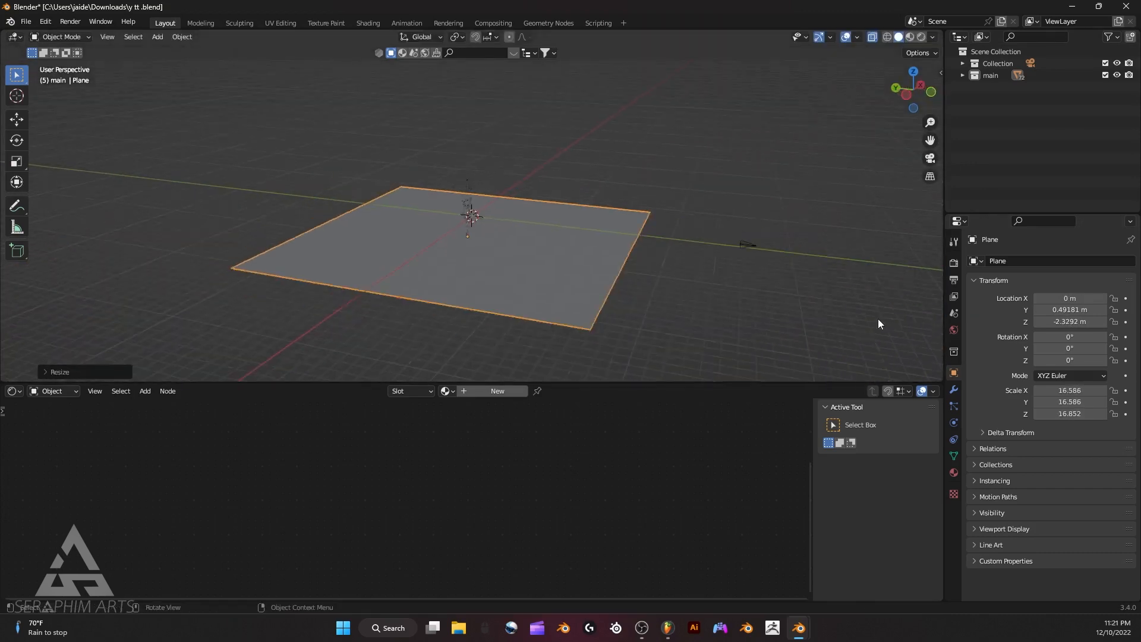
pyautogui.press('KP_0')
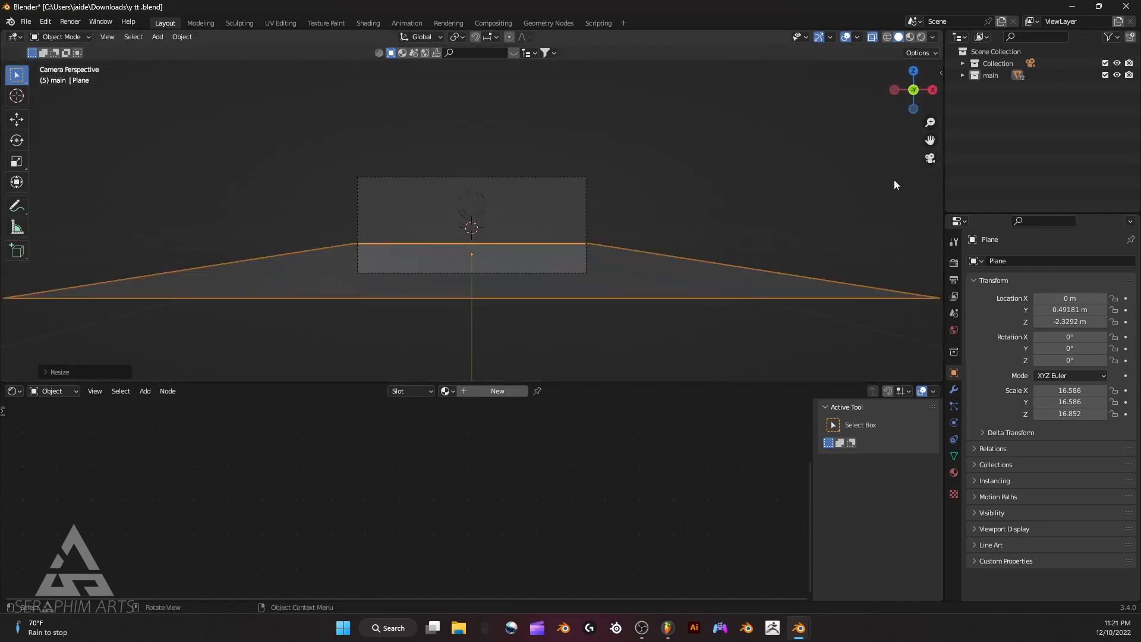
pyautogui.press('g')
pyautogui.press('y')
pyautogui.click(870, 201)
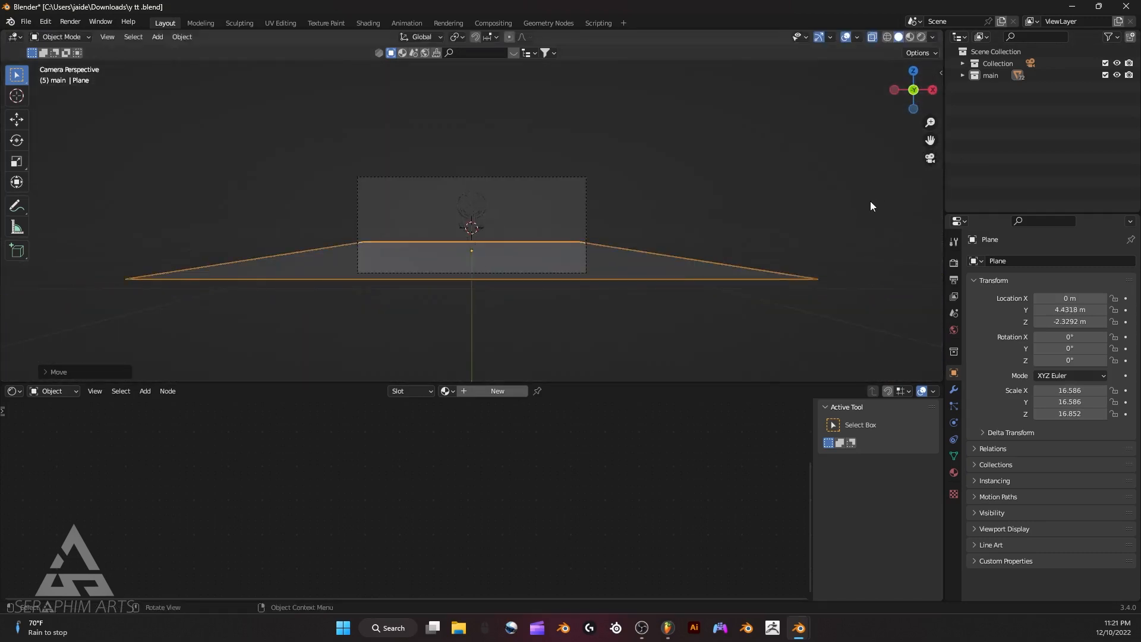
# Select the camera in its collection, position it at about Y -23.8 m, Z -1.15 m, and set its X rotation to 92.8°.
pyautogui.click(999, 67)
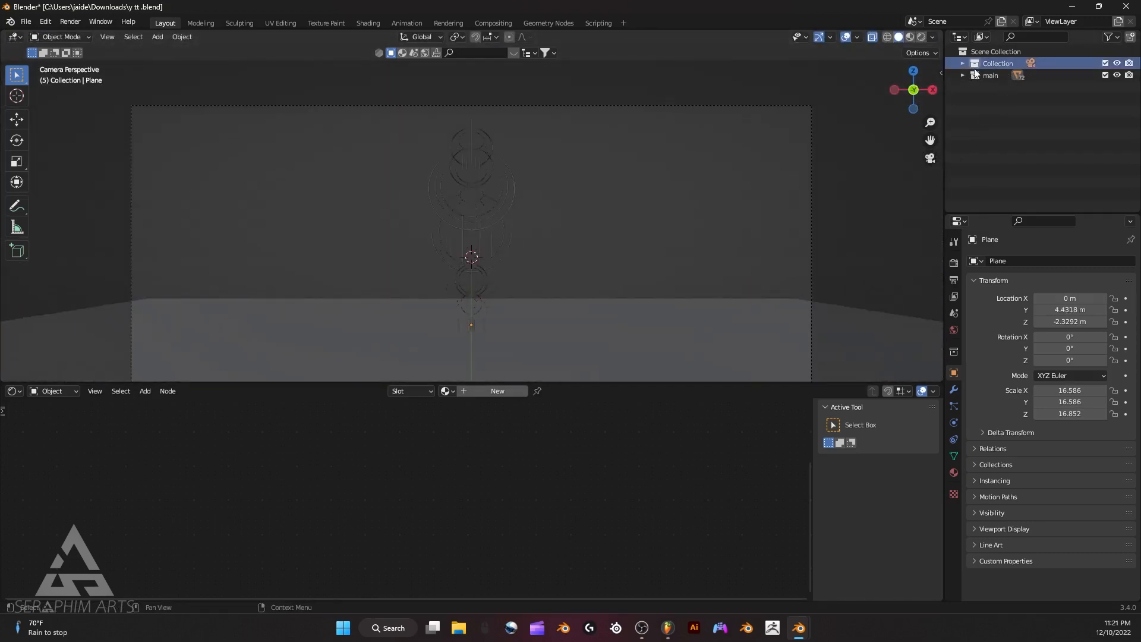
pyautogui.click(962, 63)
pyautogui.click(1006, 75)
pyautogui.moveTo(1069, 309)
pyautogui.mouseDown()
pyautogui.moveTo(1052, 322)
pyautogui.moveTo(1073, 337)
pyautogui.moveTo(1073, 309)
pyautogui.mouseUp()
pyautogui.scroll(-5, 858, 298)
pyautogui.click(1070, 337)
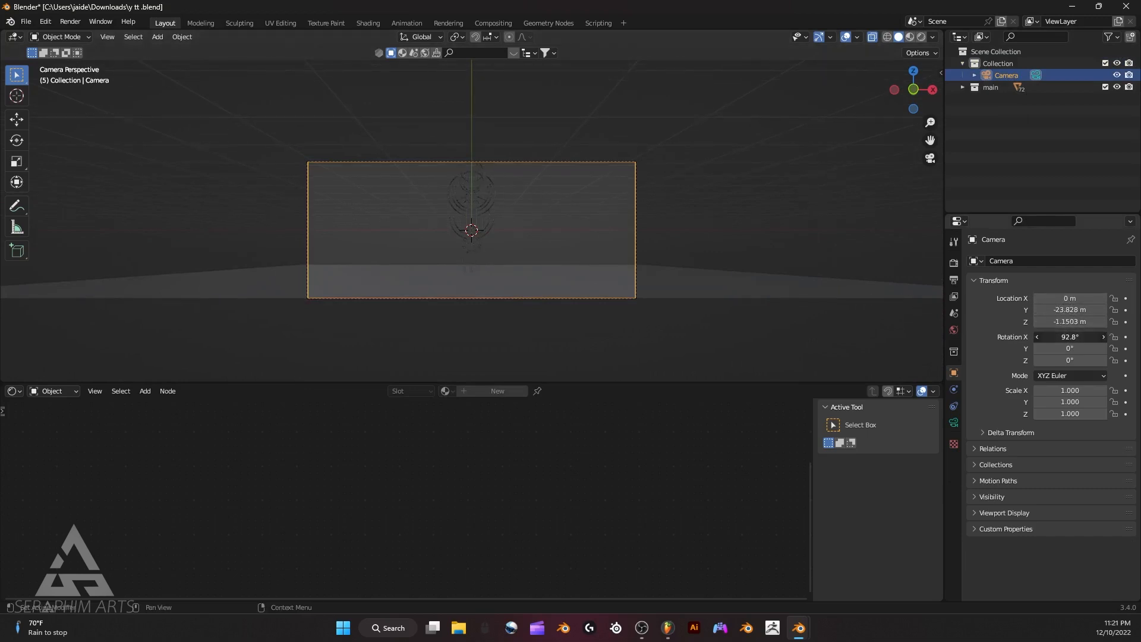
# Expand the main collection and select all the artwork's pieces in the viewport, including the lowest ones, without the floor plane.
pyautogui.click(998, 88)
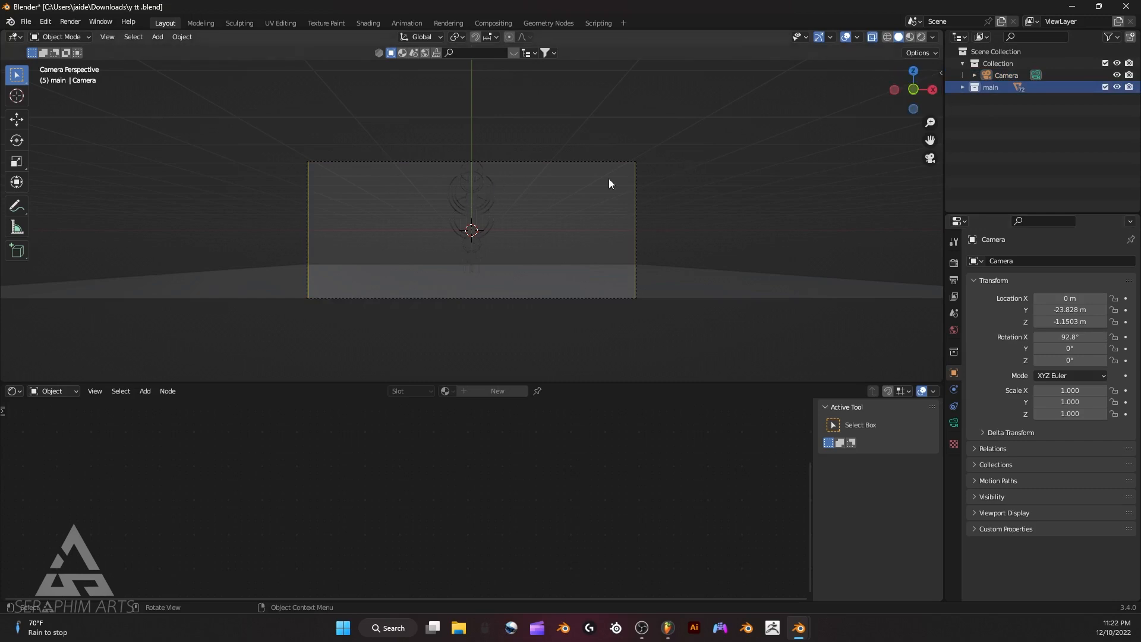
pyautogui.click(962, 87)
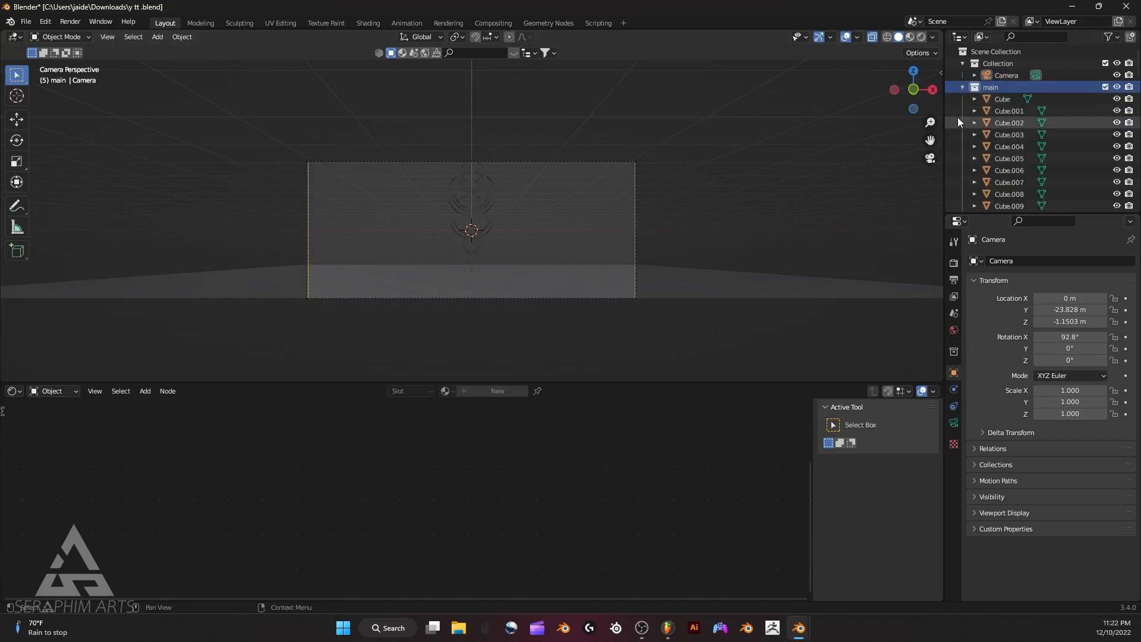
pyautogui.click(957, 119)
pyautogui.press('a')
pyautogui.click(765, 134)
pyautogui.scroll(2, 486, 189)
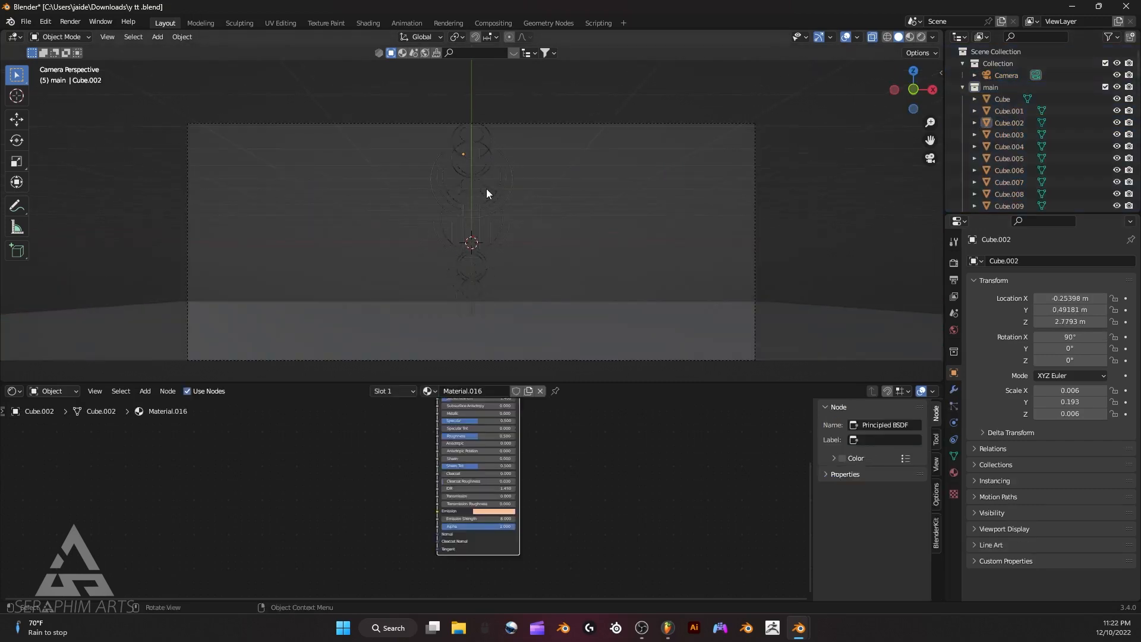
pyautogui.moveTo(419, 141); pyautogui.dragTo(595, 301)
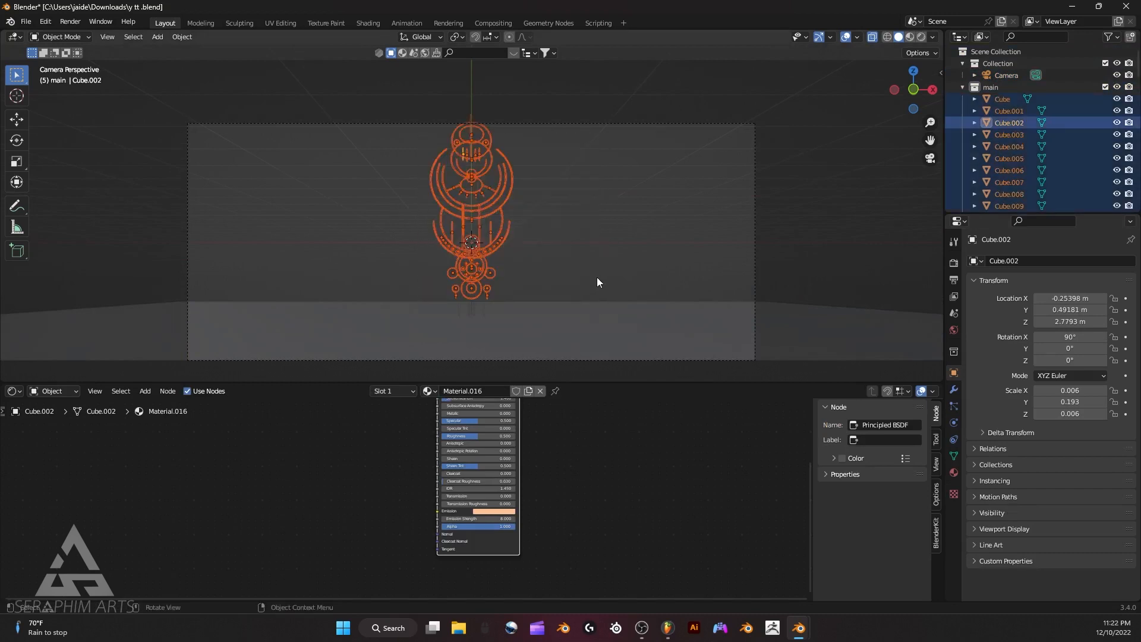
pyautogui.moveTo(597, 277); pyautogui.dragTo(588, 263, button='middle')
pyautogui.moveTo(441, 256)
pyautogui.mouseDown(button='middle')
pyautogui.moveTo(539, 240)
pyautogui.moveTo(530, 254)
pyautogui.moveTo(449, 262)
pyautogui.mouseUp(button='middle')
pyautogui.keyDown('shift'); pyautogui.moveTo(447, 257); pyautogui.dragTo(501, 269); pyautogui.keyUp('shift')
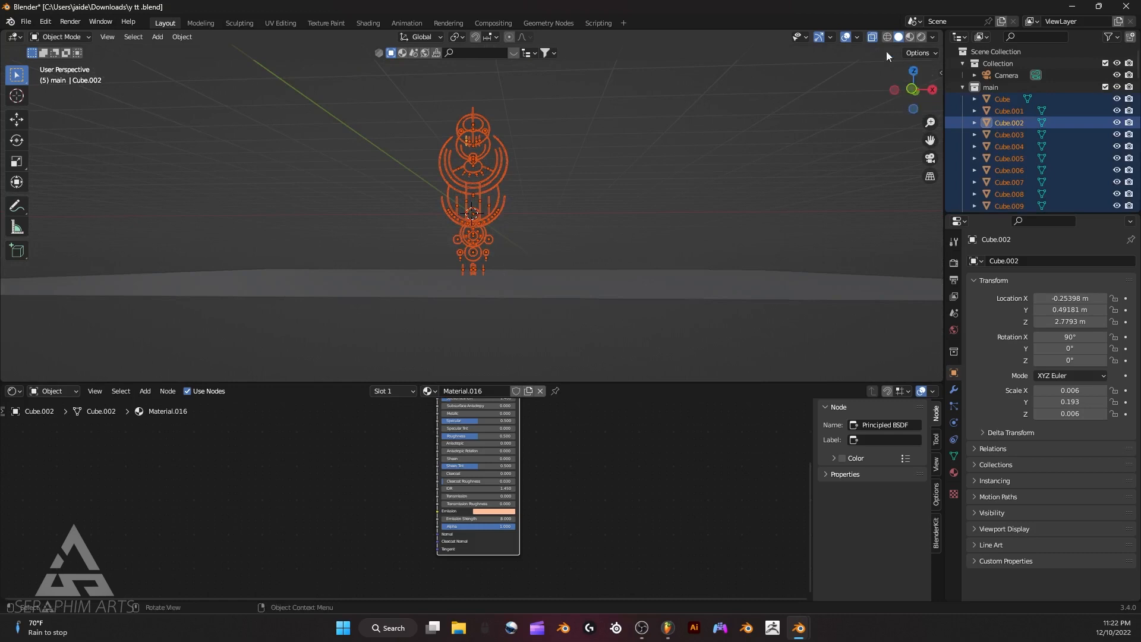
# Turn off X-ray, return to the camera view and scale the artwork down to about 0.84 of its size.
pyautogui.click(873, 37)
pyautogui.click(925, 159)
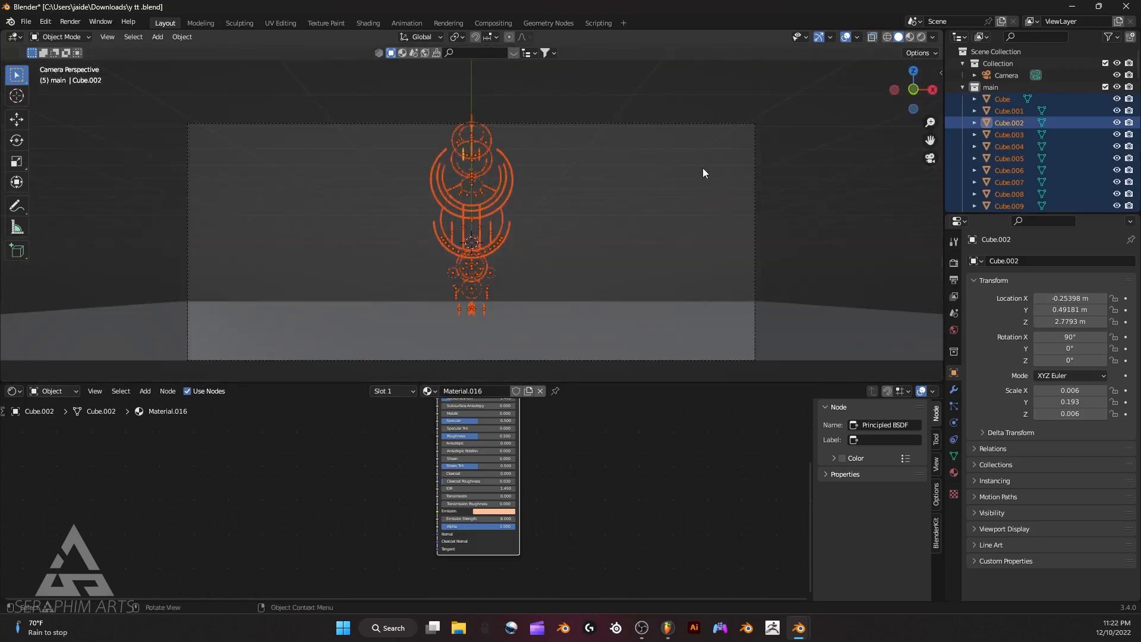
pyautogui.press('s')
pyautogui.click(667, 176)
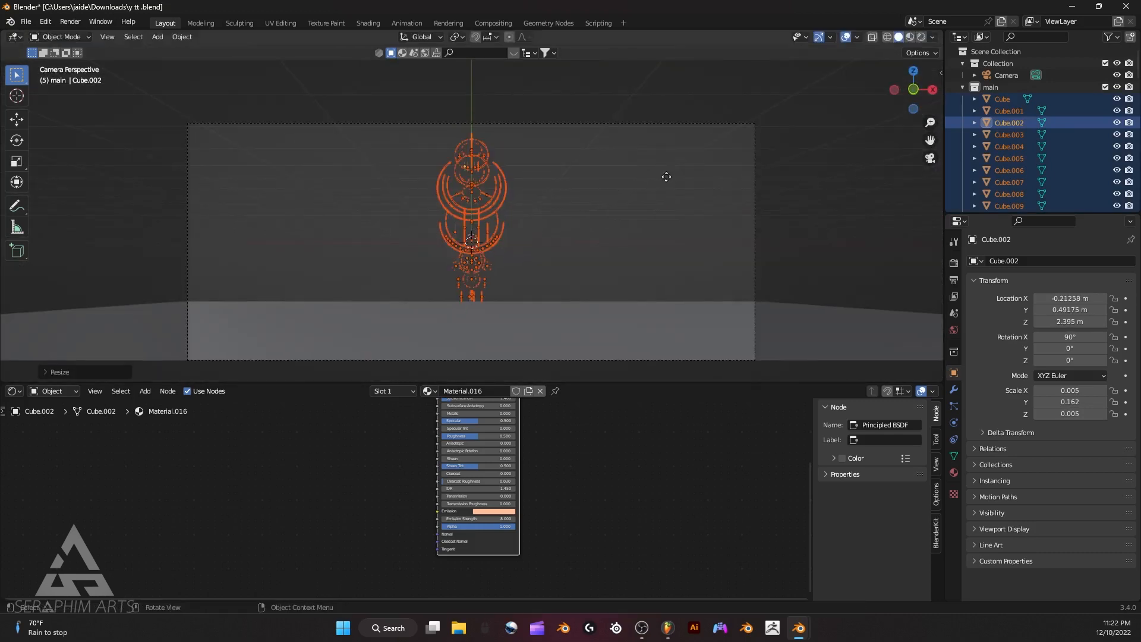
# Lower the artwork by about 0.44 m along Z overall with the viewport overlays hidden, and deselect it.
pyautogui.press('g')
pyautogui.click(658, 210)
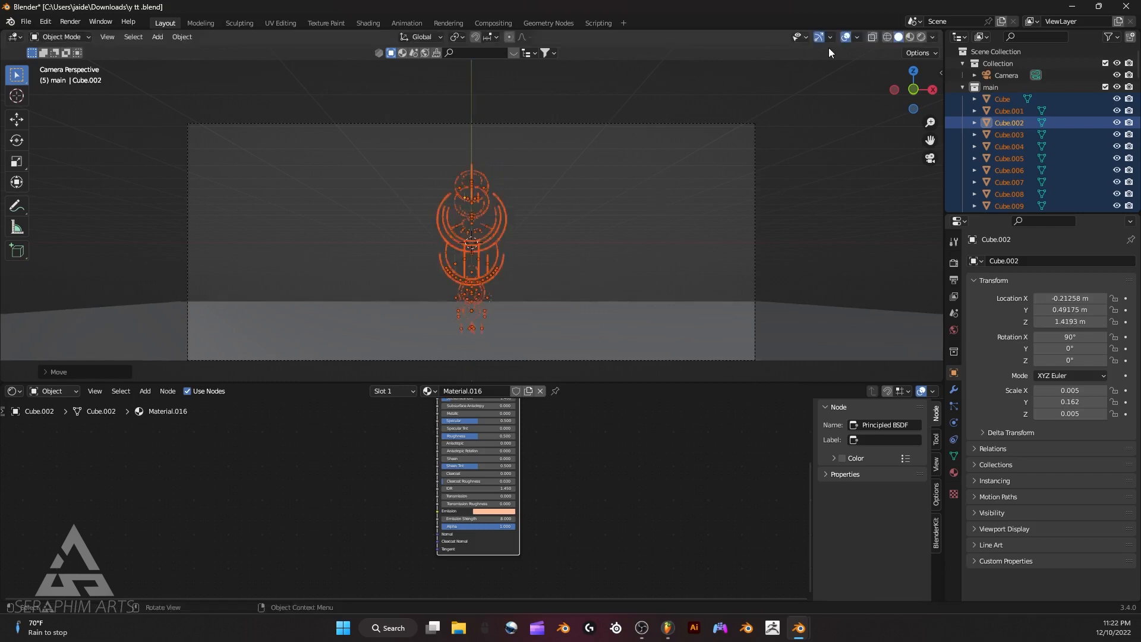
pyautogui.click(842, 38)
pyautogui.press('g')
pyautogui.press('z')
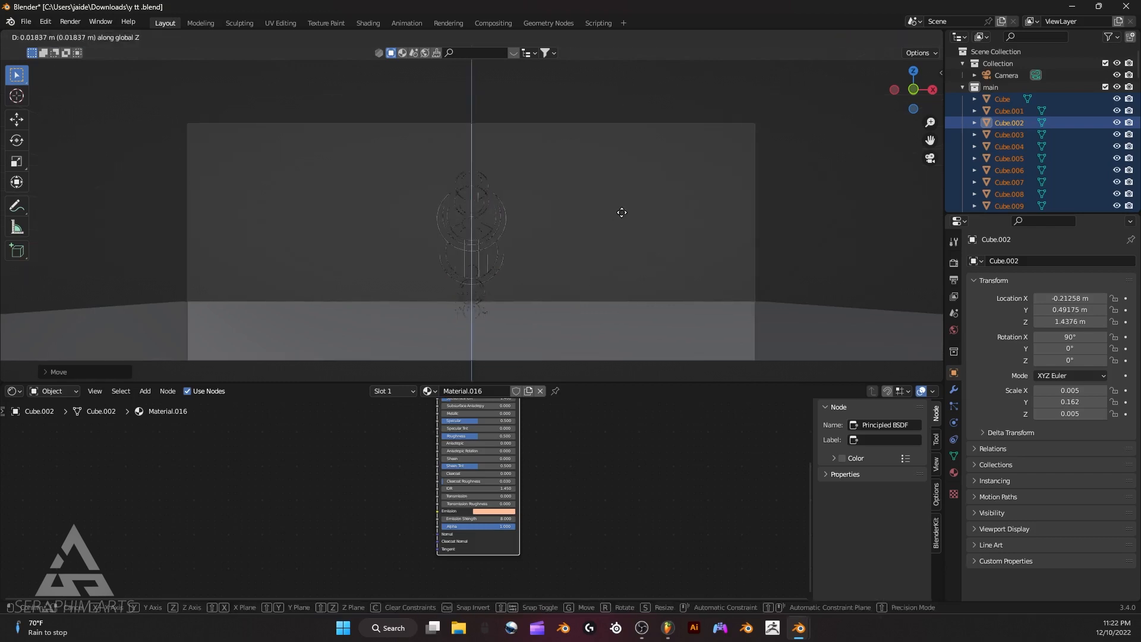
pyautogui.click(617, 205)
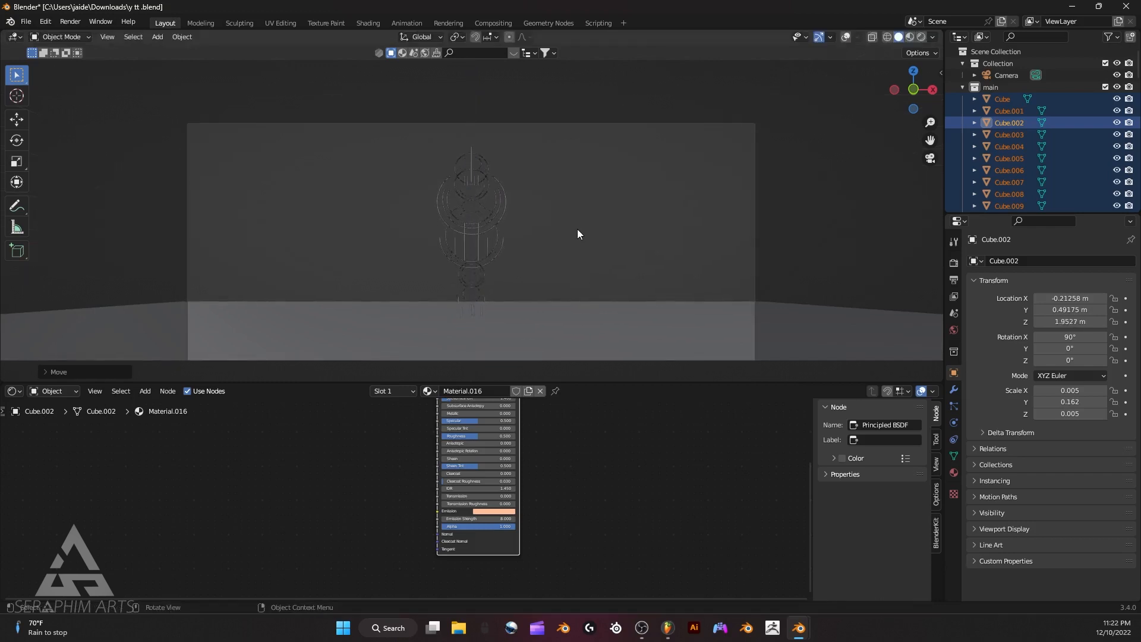
pyautogui.scroll(2, 576, 238)
pyautogui.scroll(-3, 574, 254)
pyautogui.hotkey('alt', 'a')
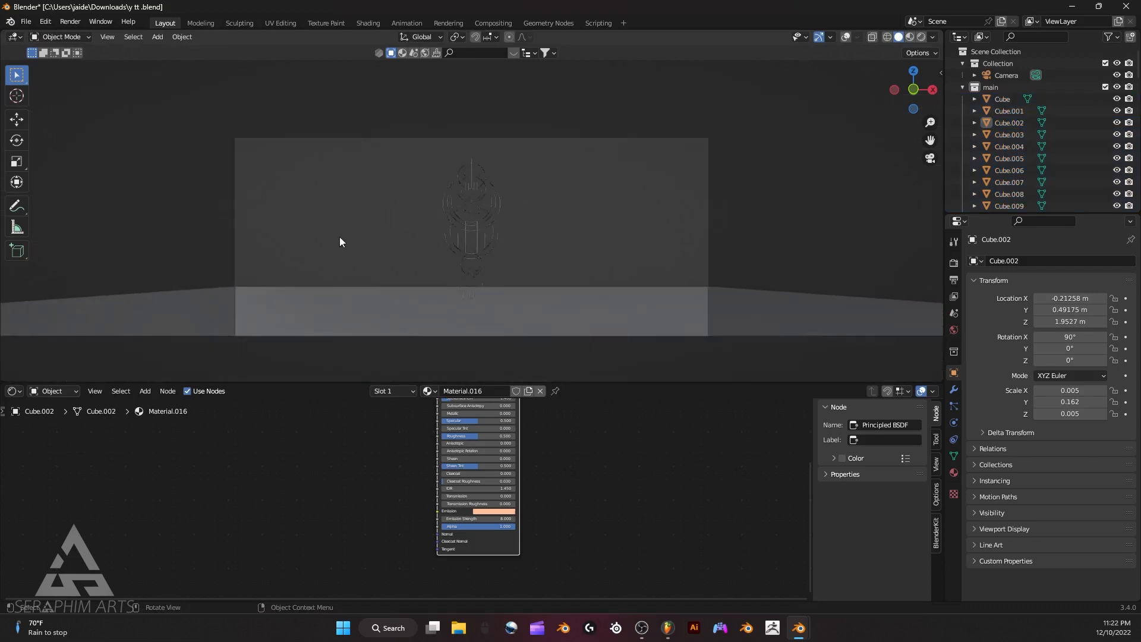
# Select the floor plane and shift it along Y to about 4.30 m.
pyautogui.click(376, 313)
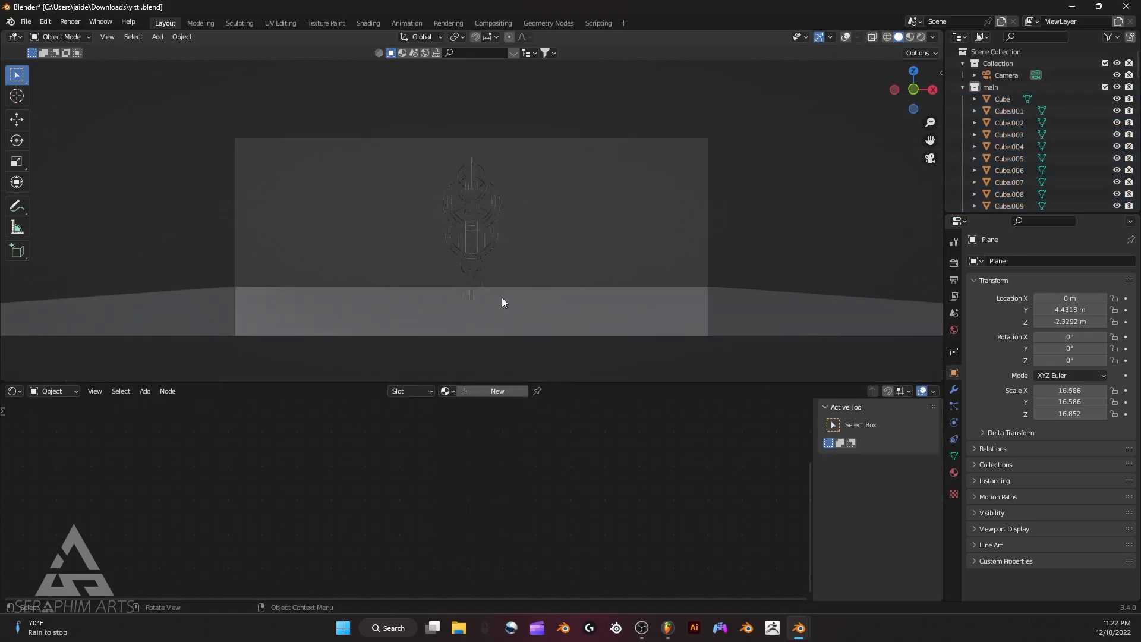
pyautogui.press('g')
pyautogui.press('y')
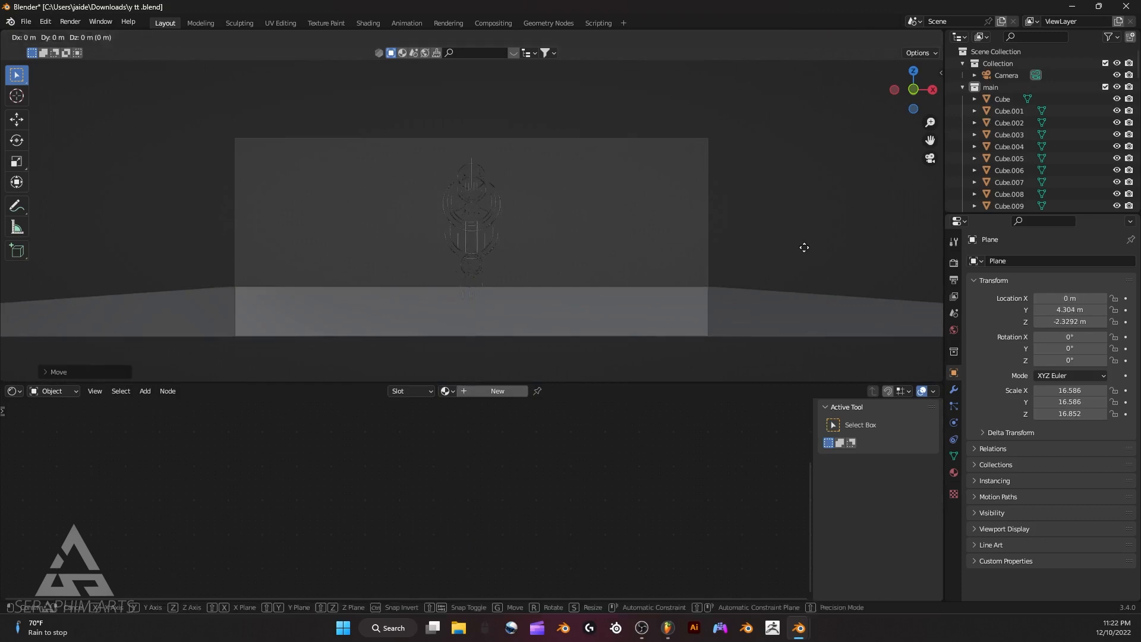
pyautogui.click(804, 253)
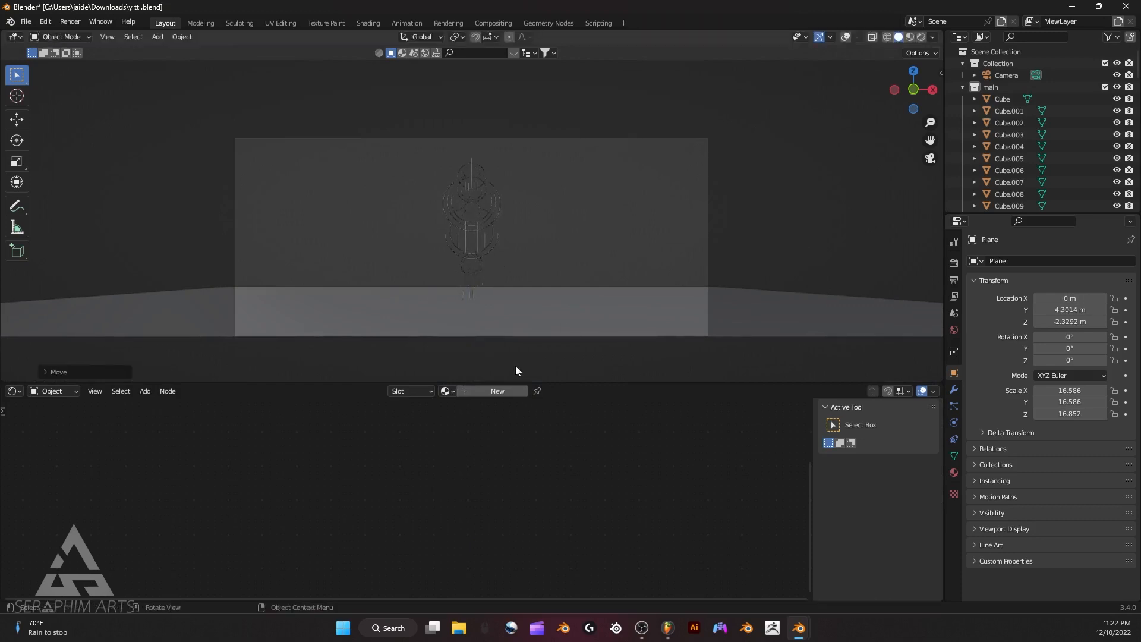
# Give the floor plane the material named "Material" and add a Bump node beside its Principled BSDF.
pyautogui.click(457, 391)
pyautogui.click(473, 413)
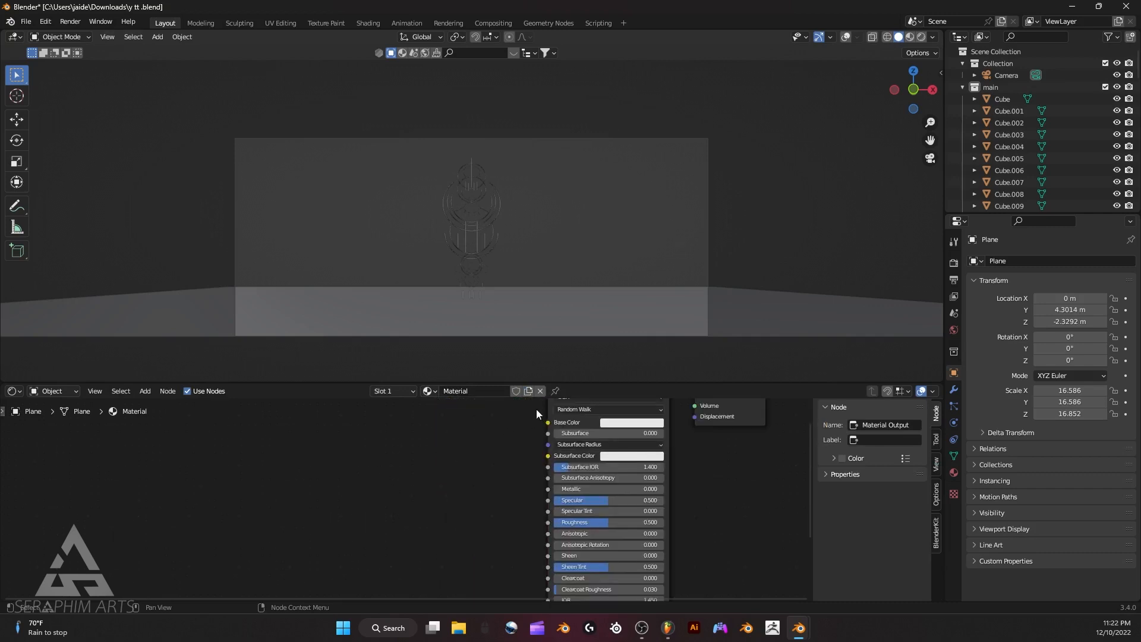
pyautogui.hotkey('shift', 'a')
pyautogui.click(366, 467)
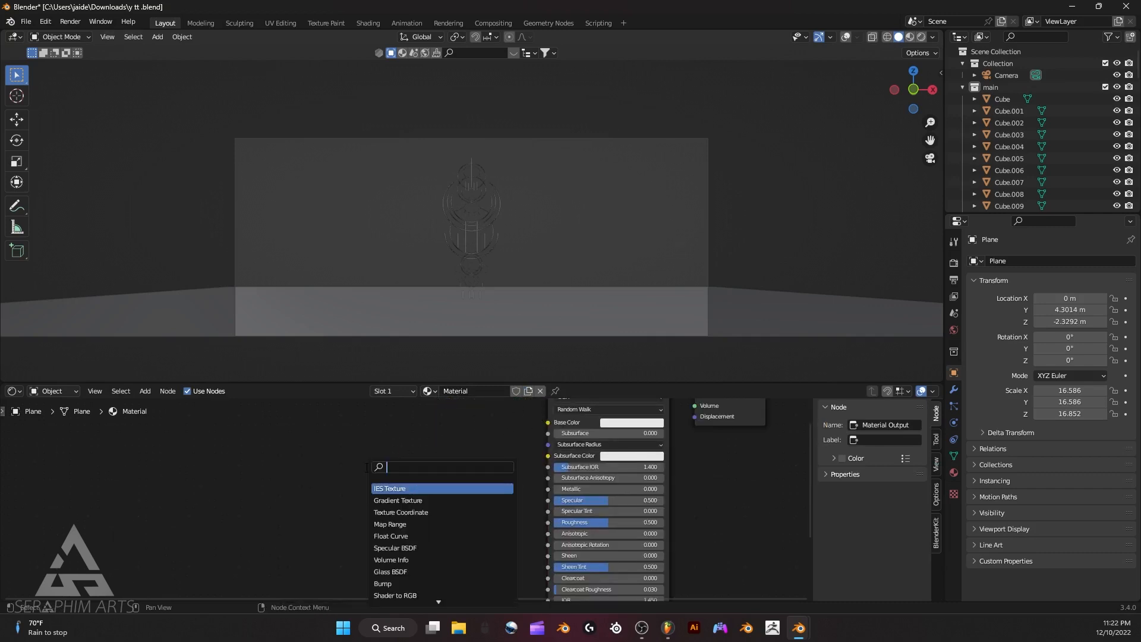
pyautogui.write('bum')
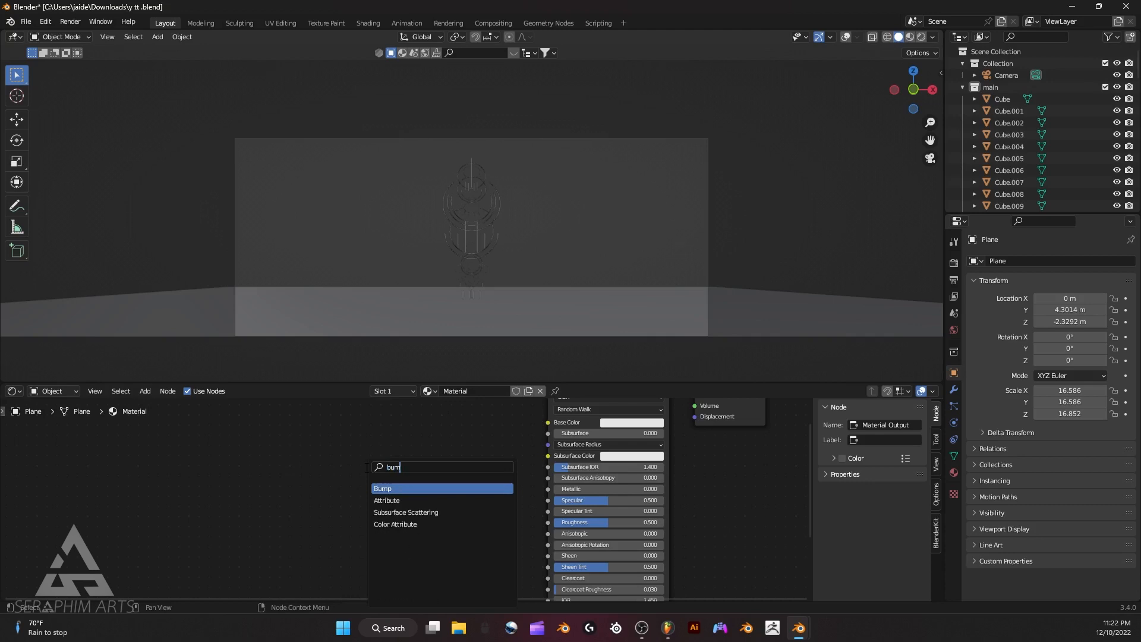
pyautogui.click(394, 486)
pyautogui.click(404, 473)
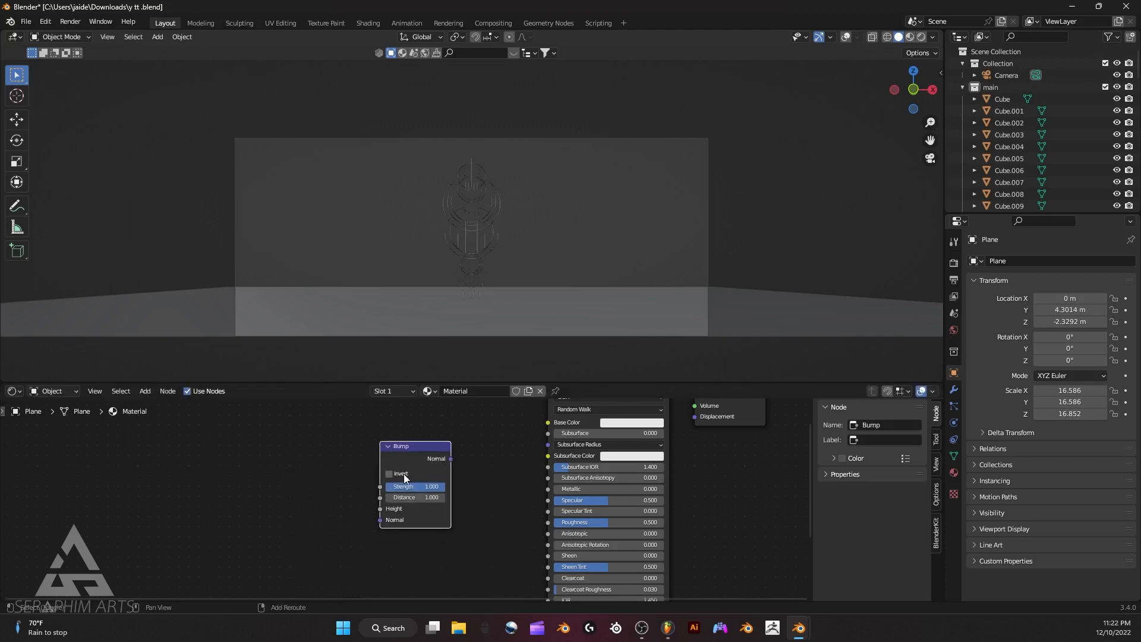
# Add a ColorRamp node beside the Bump node in the floor material and place a duplicate of it next to the original.
pyautogui.hotkey('shift', 'a')
pyautogui.click(402, 474)
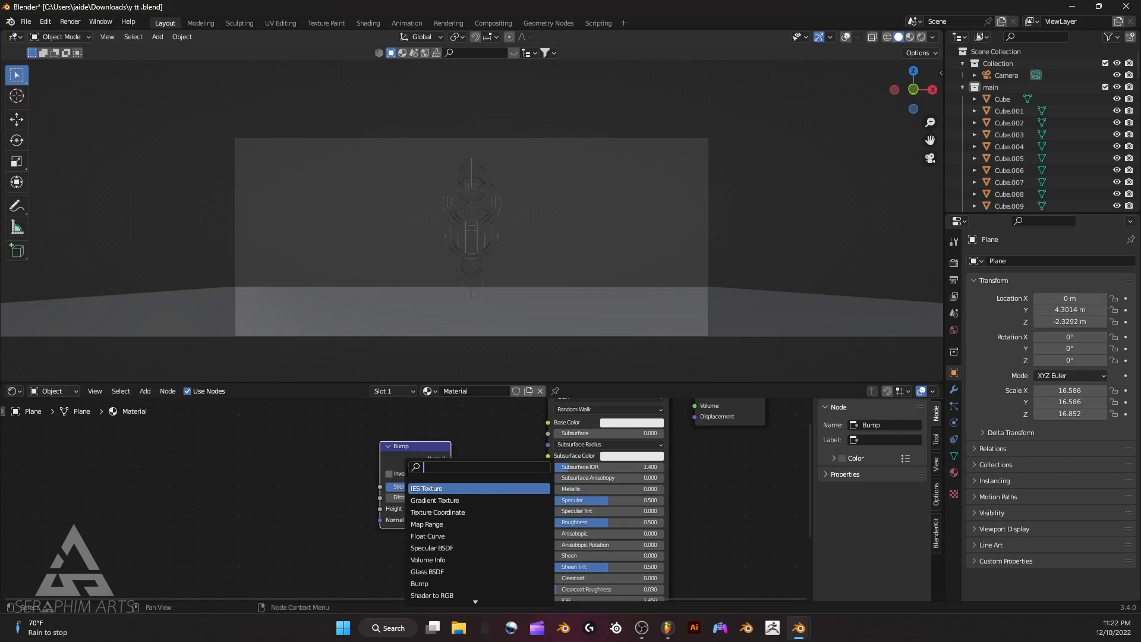
pyautogui.write('col')
pyautogui.click(414, 488)
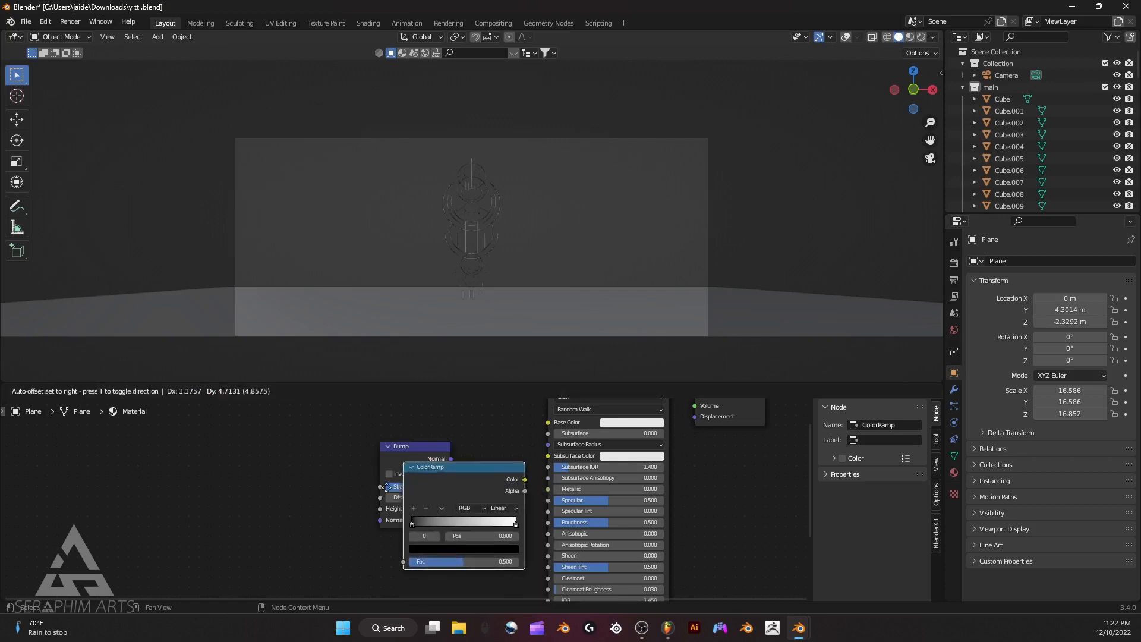
pyautogui.click(286, 480)
pyautogui.hotkey('shift', 'd')
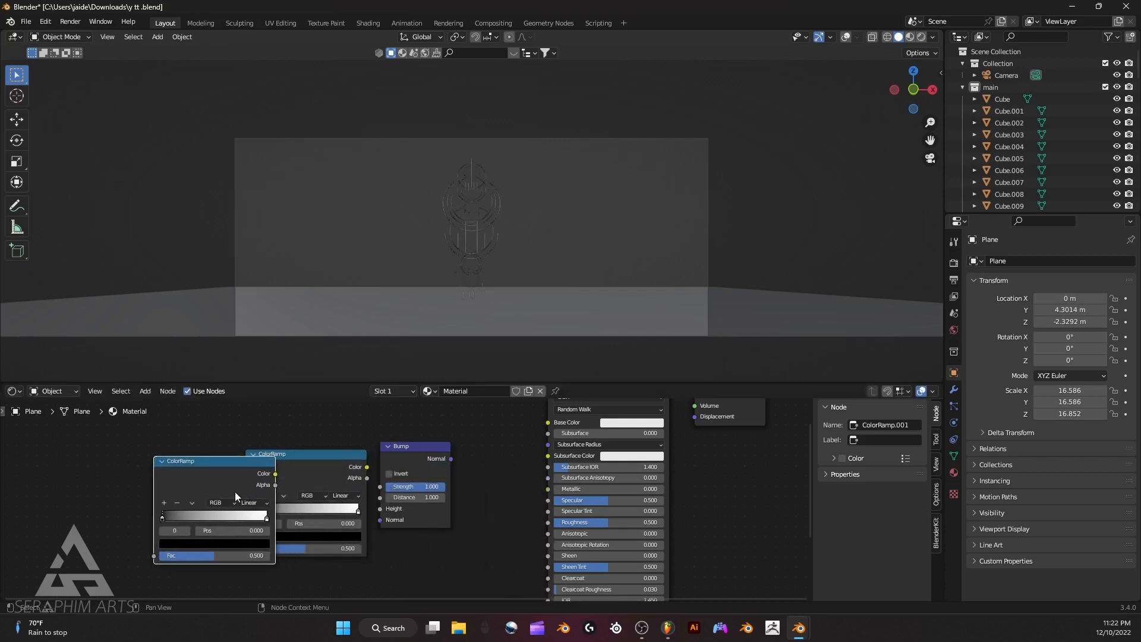
pyautogui.click(274, 439)
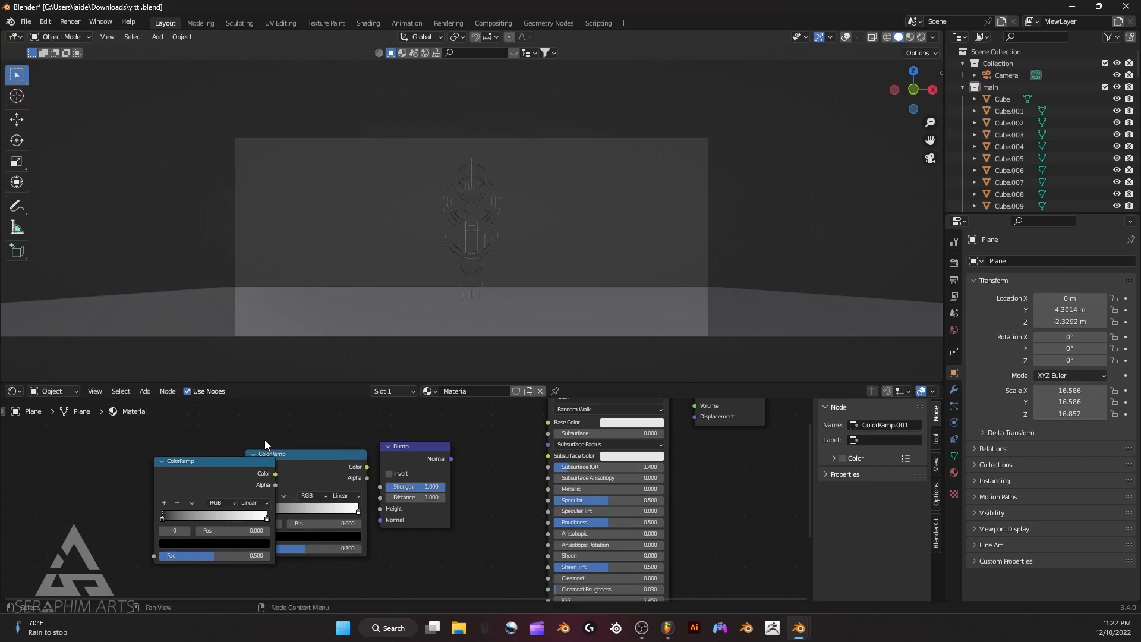
# Add a Noise Texture node ahead of the two ColorRamp nodes in the floor material.
pyautogui.hotkey('shift', 'a')
pyautogui.click(262, 441)
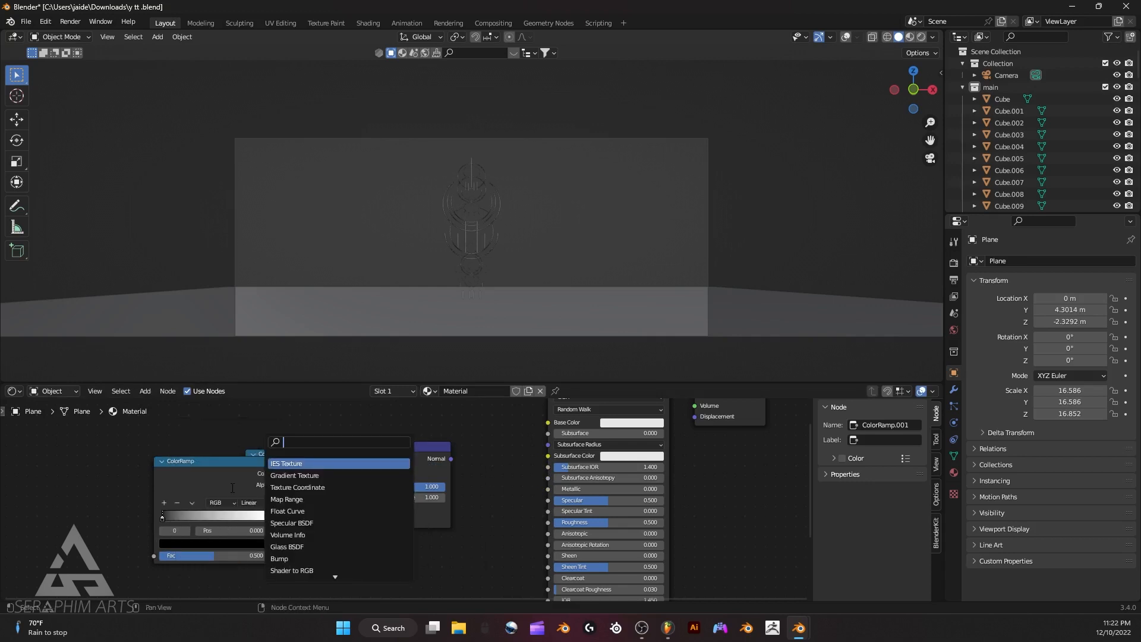
pyautogui.write('no')
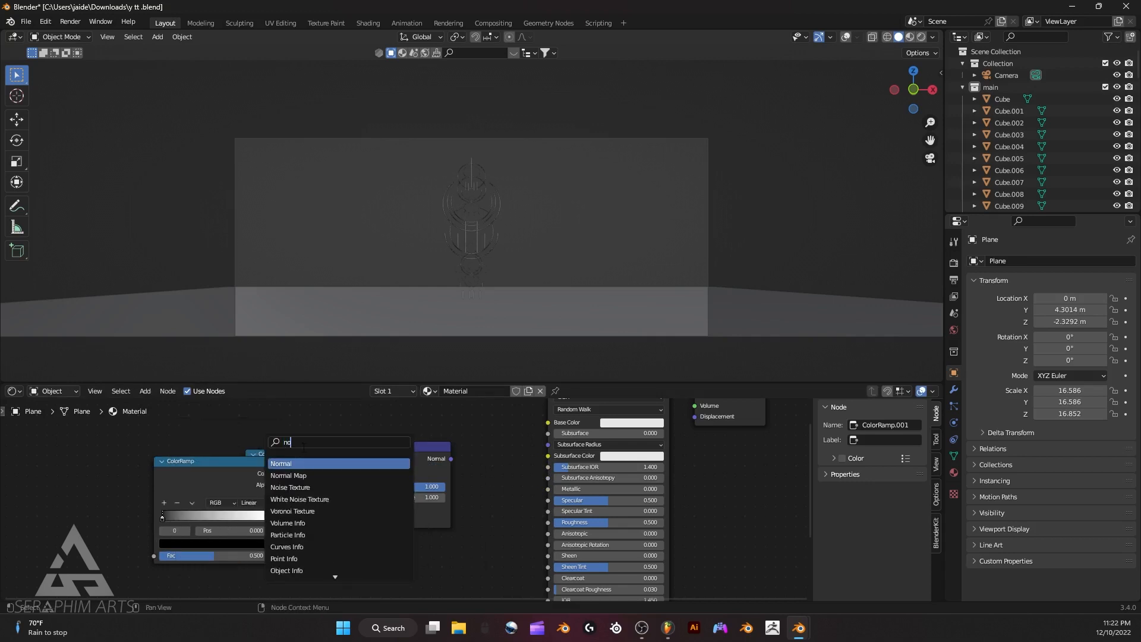
pyautogui.click(309, 487)
pyautogui.click(111, 457)
pyautogui.scroll(-3, 237, 468)
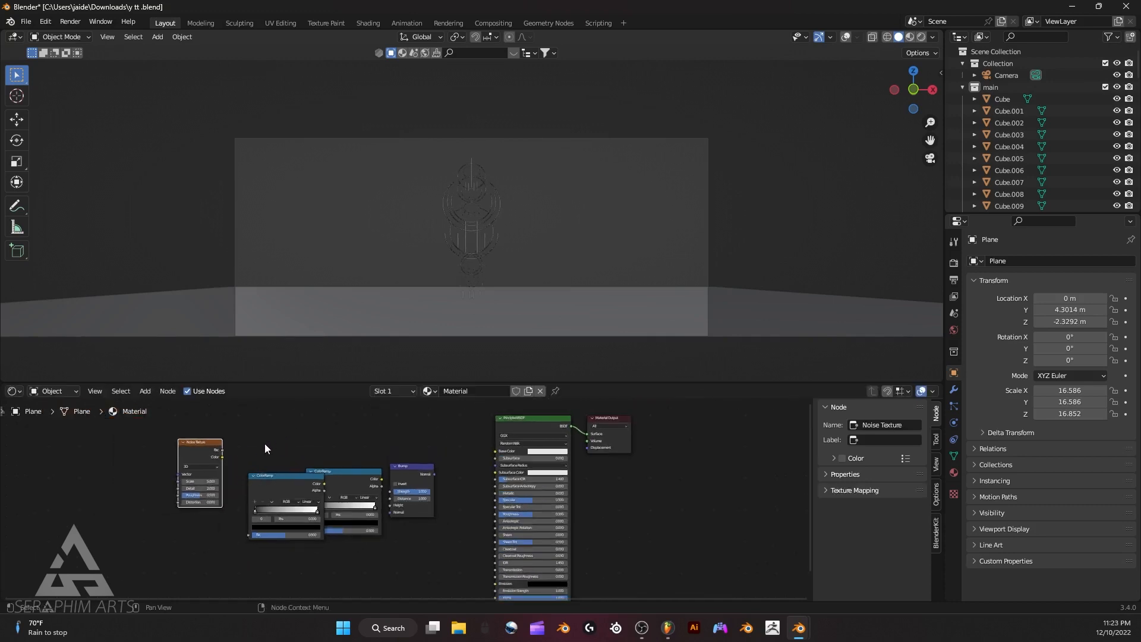
# Arrange the nodes with one ColorRamp above the other and the Noise Texture close before them.
pyautogui.moveTo(267, 437); pyautogui.dragTo(341, 421)
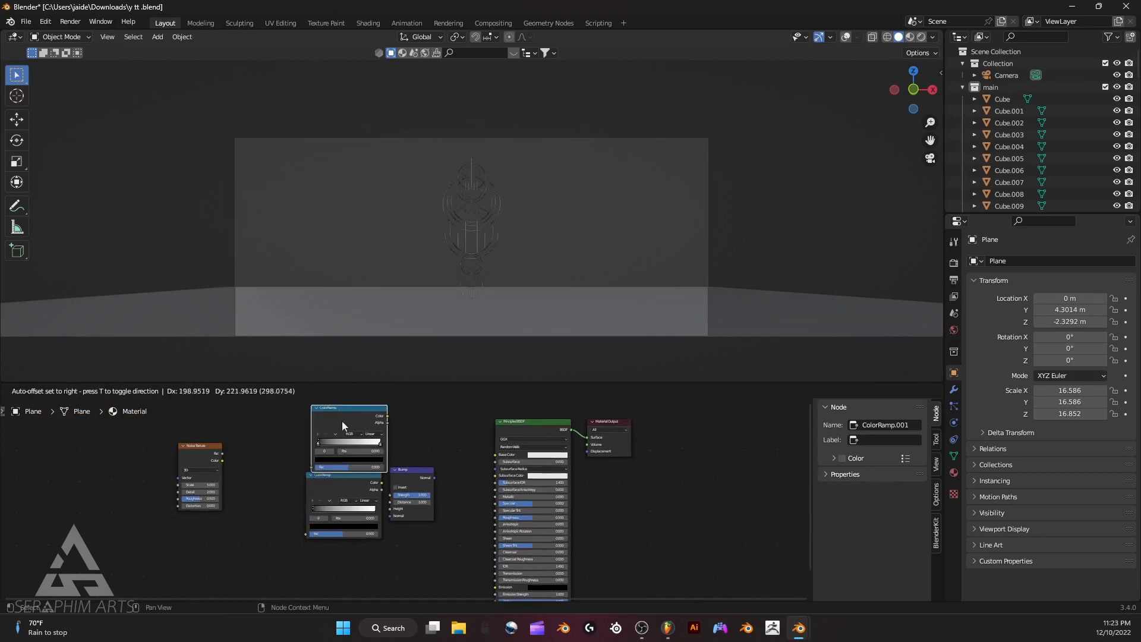
pyautogui.click(196, 455)
pyautogui.moveTo(195, 451); pyautogui.dragTo(247, 464)
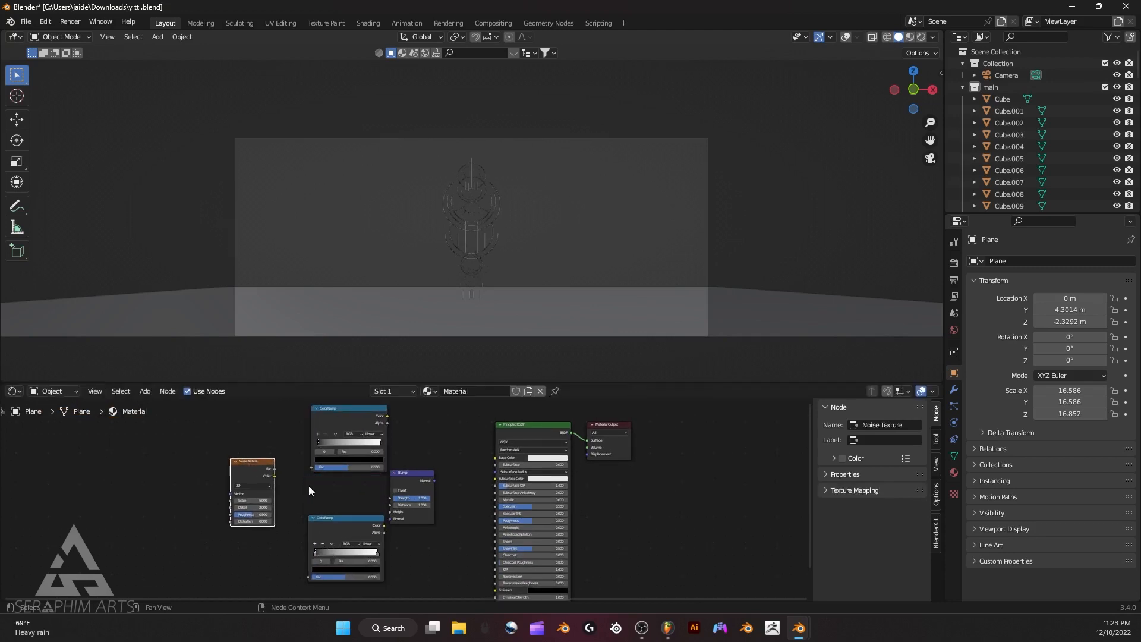
# Connect the Bump node's Normal output to the Principled BSDF's Normal input and the upper ColorRamp's Color to its Roughness.
pyautogui.moveTo(500, 472); pyautogui.dragTo(473, 427, button='middle')
pyautogui.scroll(2, 449, 437)
pyautogui.scroll(-3, 428, 438)
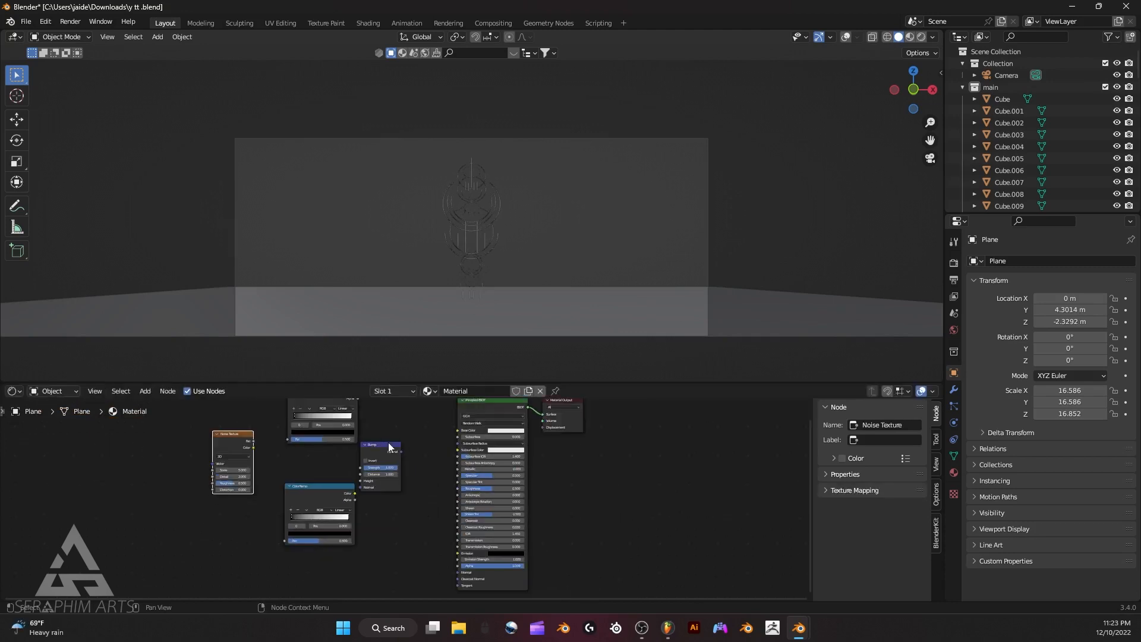
pyautogui.moveTo(403, 452); pyautogui.dragTo(459, 575)
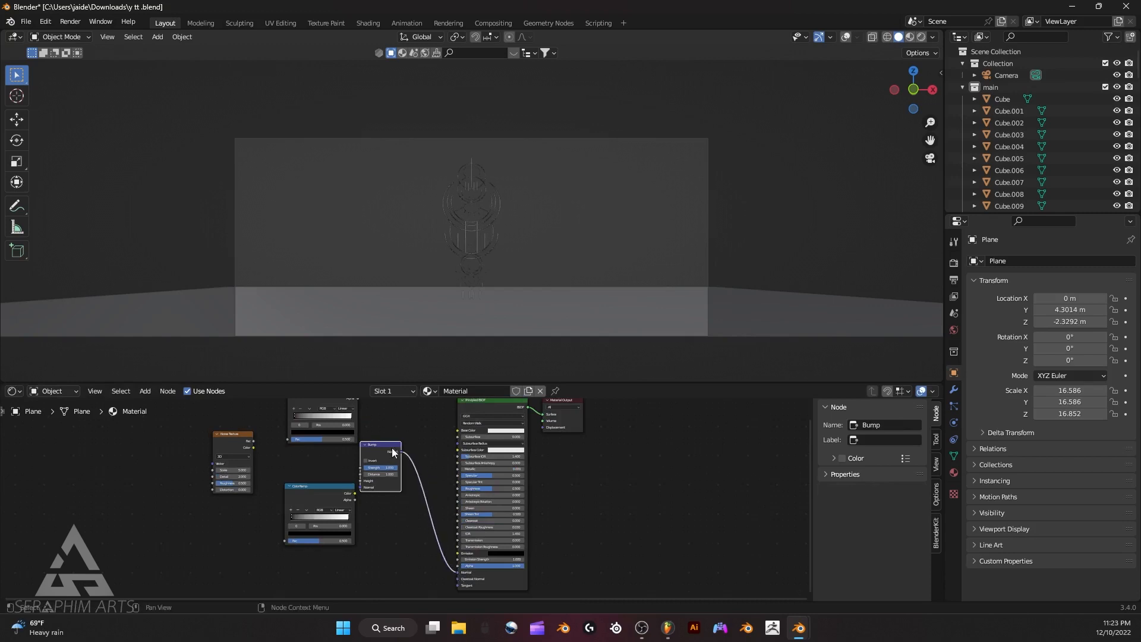
pyautogui.moveTo(381, 417); pyautogui.dragTo(373, 451, button='middle')
pyautogui.moveTo(351, 427); pyautogui.dragTo(454, 525)
# Move the upper ColorRamp's black stop to about 0.391 and show the viewport in rendered shading.
pyautogui.scroll(3, 363, 539)
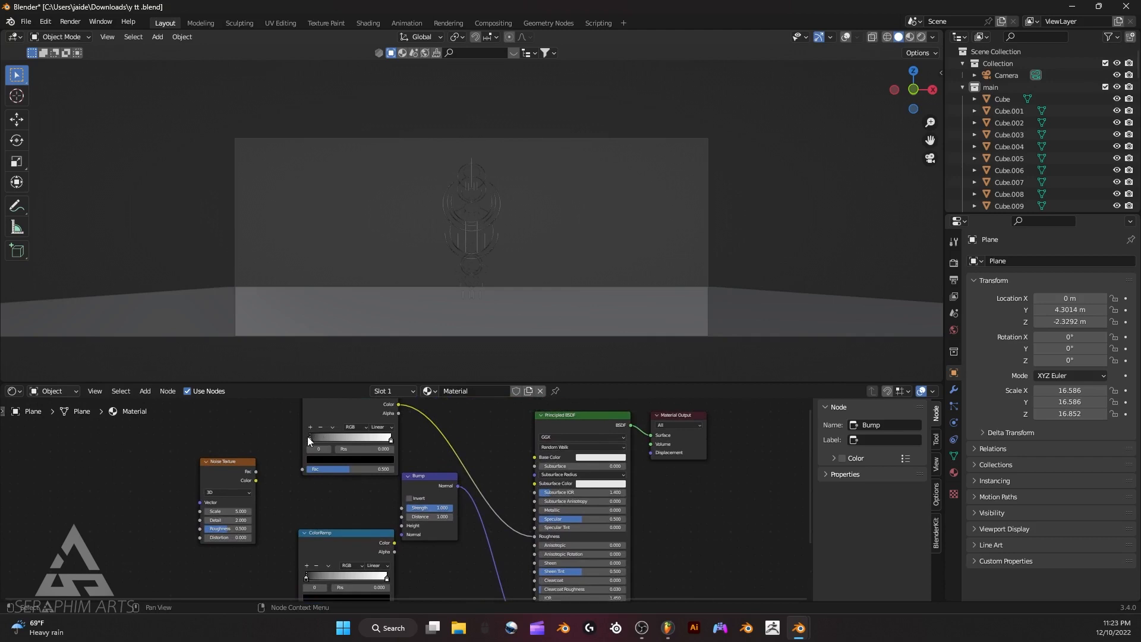
pyautogui.moveTo(308, 438); pyautogui.dragTo(326, 443)
pyautogui.press('z')
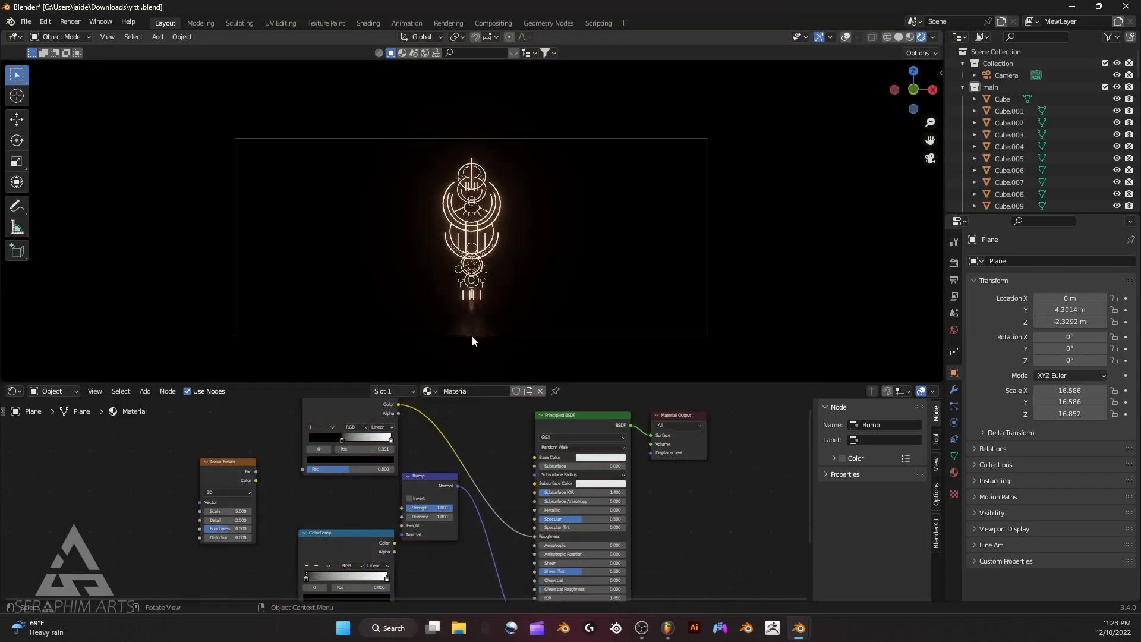
pyautogui.scroll(2, 647, 191)
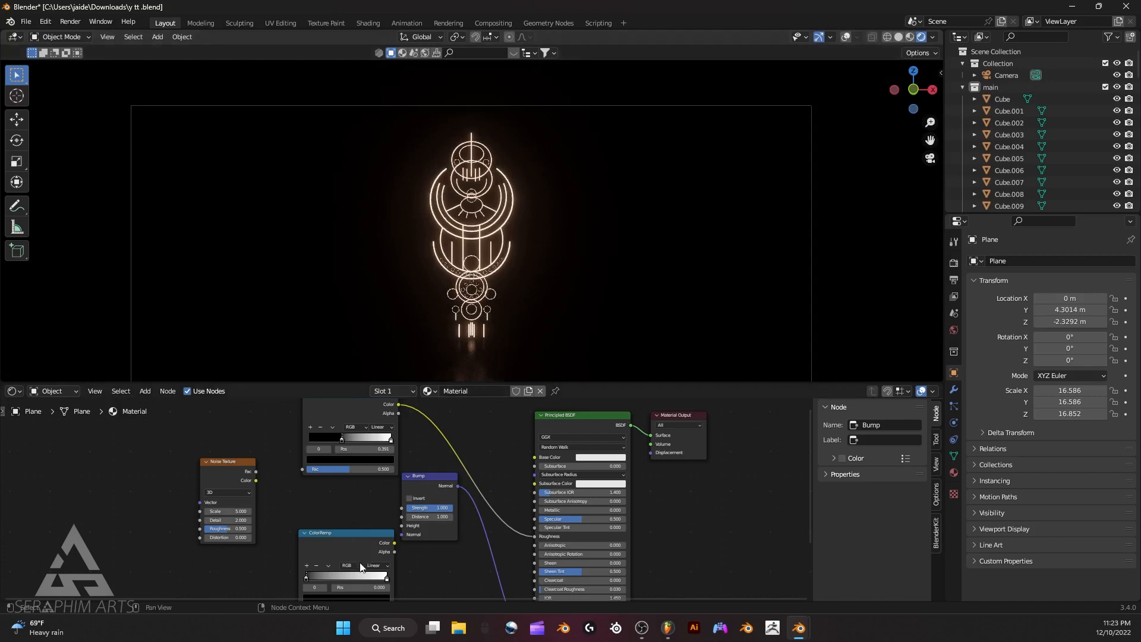
# Connect the Noise Texture's Fac to the upper ColorRamp and the lower ColorRamp's Color to the Bump node's Height.
pyautogui.moveTo(349, 548); pyautogui.dragTo(338, 549)
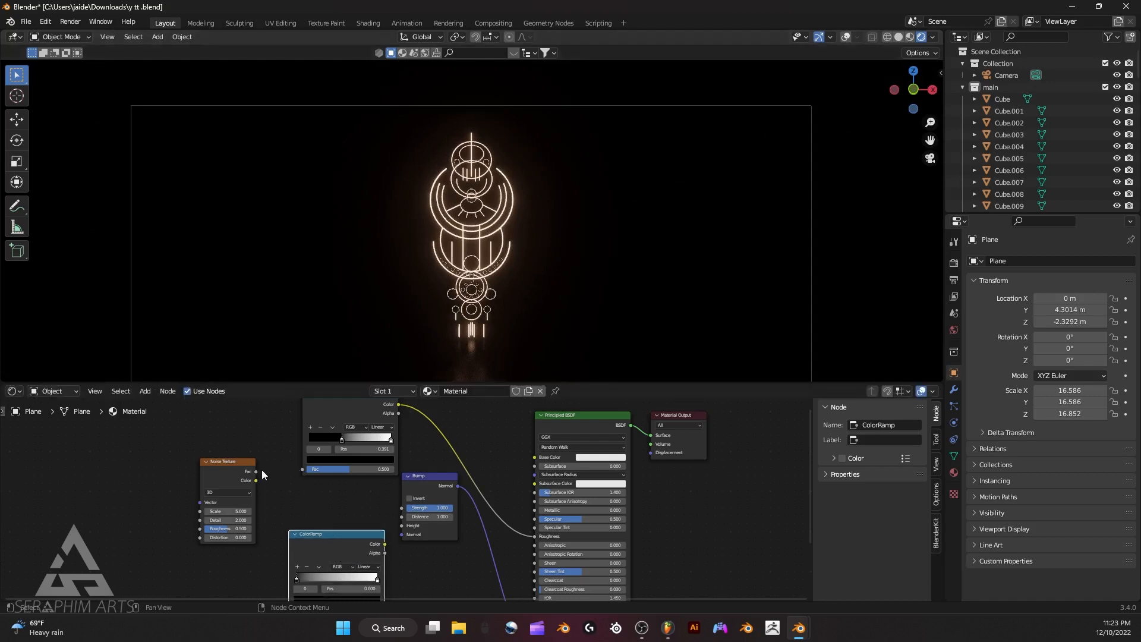
pyautogui.moveTo(256, 471); pyautogui.dragTo(302, 469)
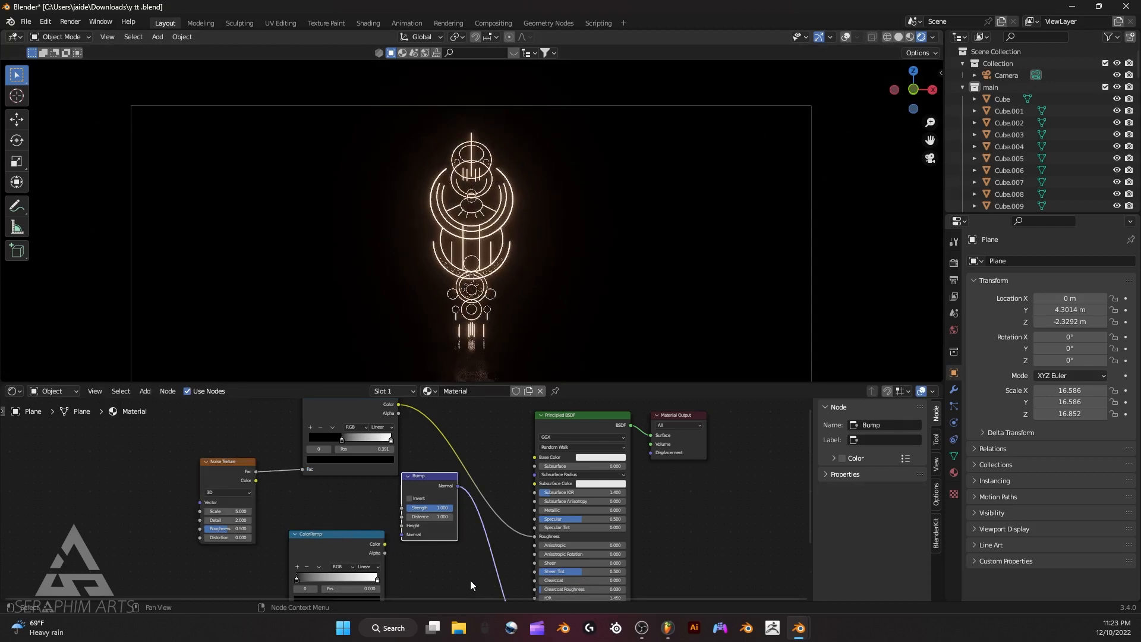
pyautogui.click(371, 547)
pyautogui.moveTo(372, 552); pyautogui.dragTo(402, 526)
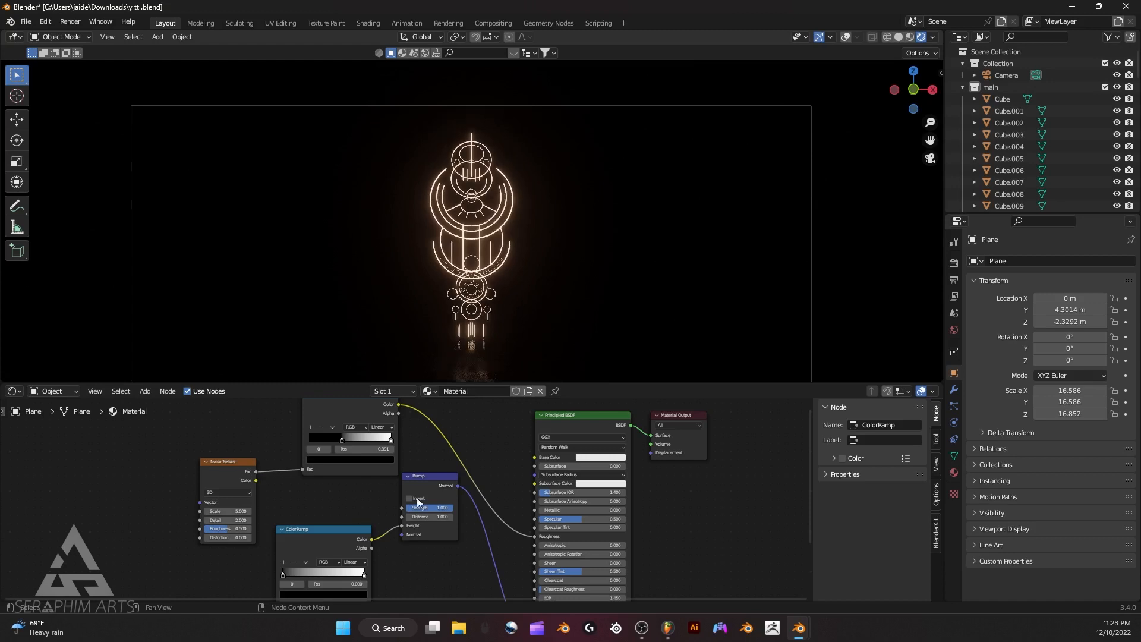
# Enable the Node Arrange, Node Presets and Node Wrangler add-ons in the preferences.
pyautogui.click(219, 477)
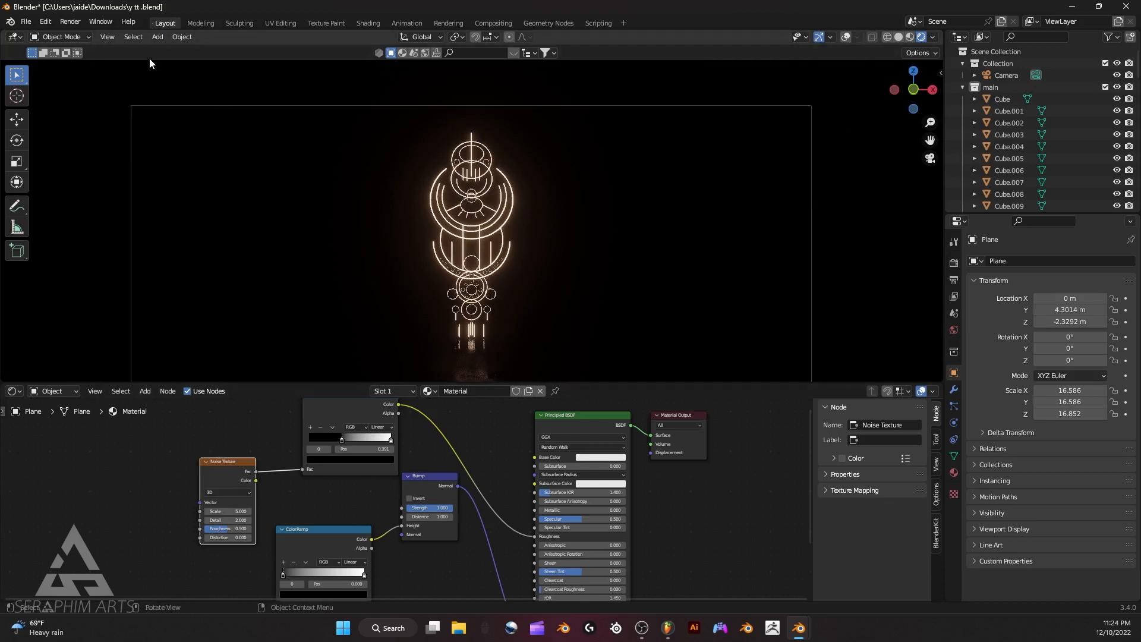
pyautogui.click(45, 22)
pyautogui.click(55, 195)
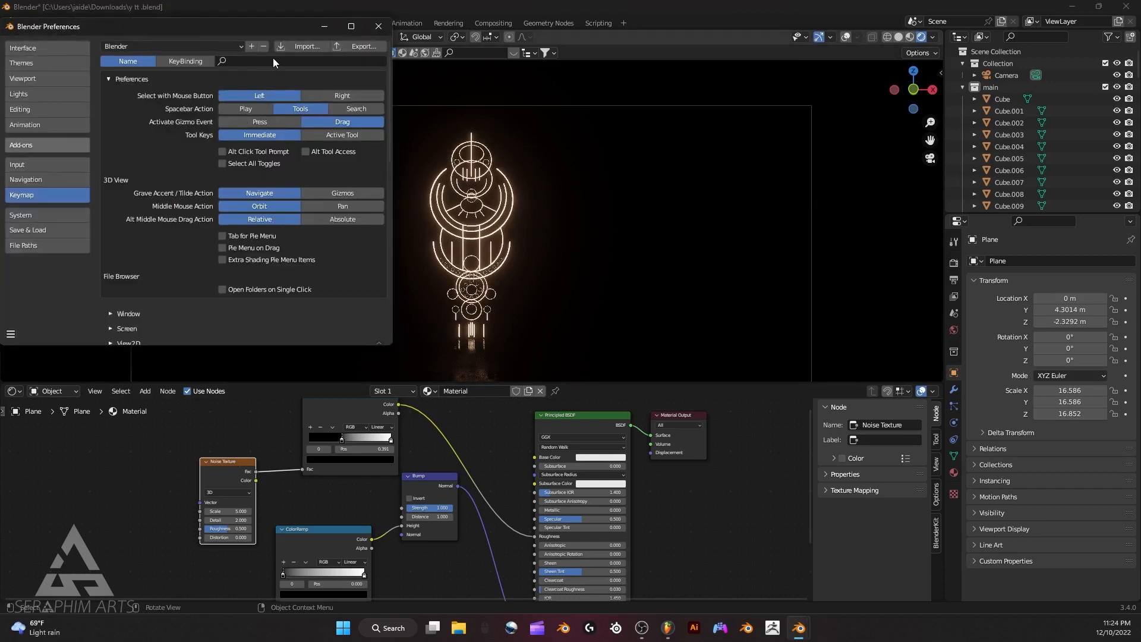
pyautogui.click(43, 144)
pyautogui.click(321, 62)
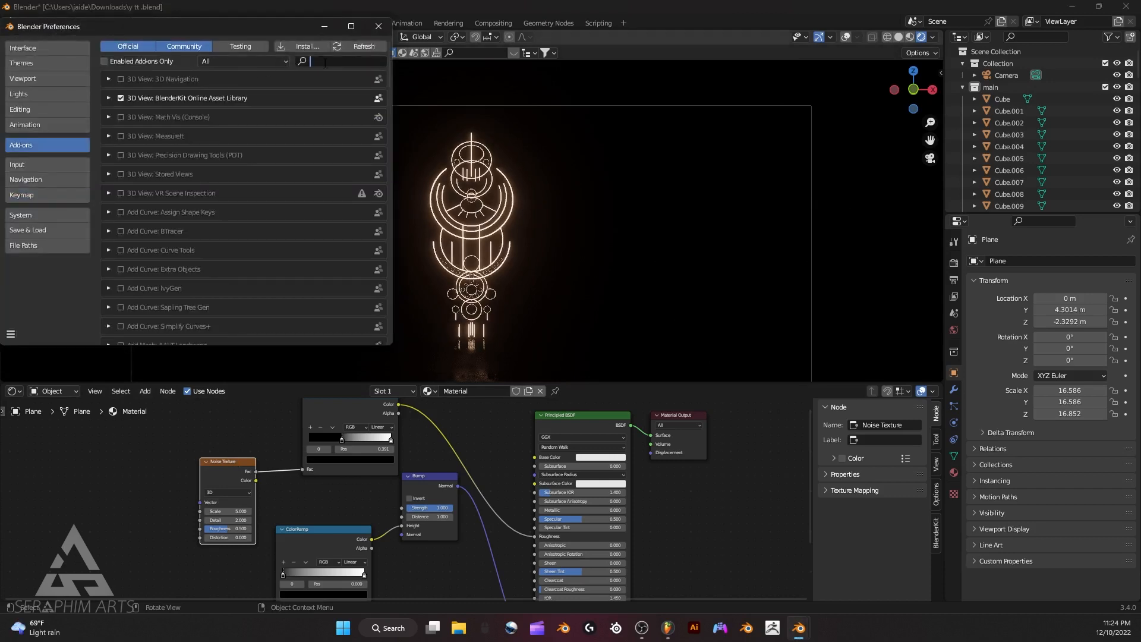
pyautogui.write('node')
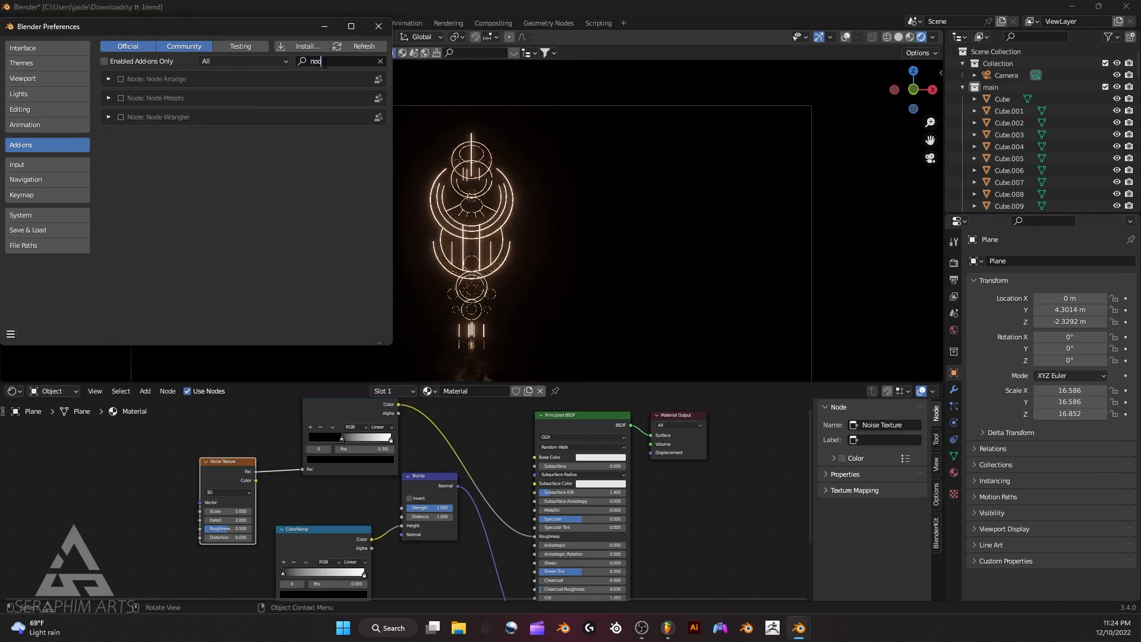
pyautogui.click(121, 79)
pyautogui.click(121, 98)
pyautogui.click(121, 116)
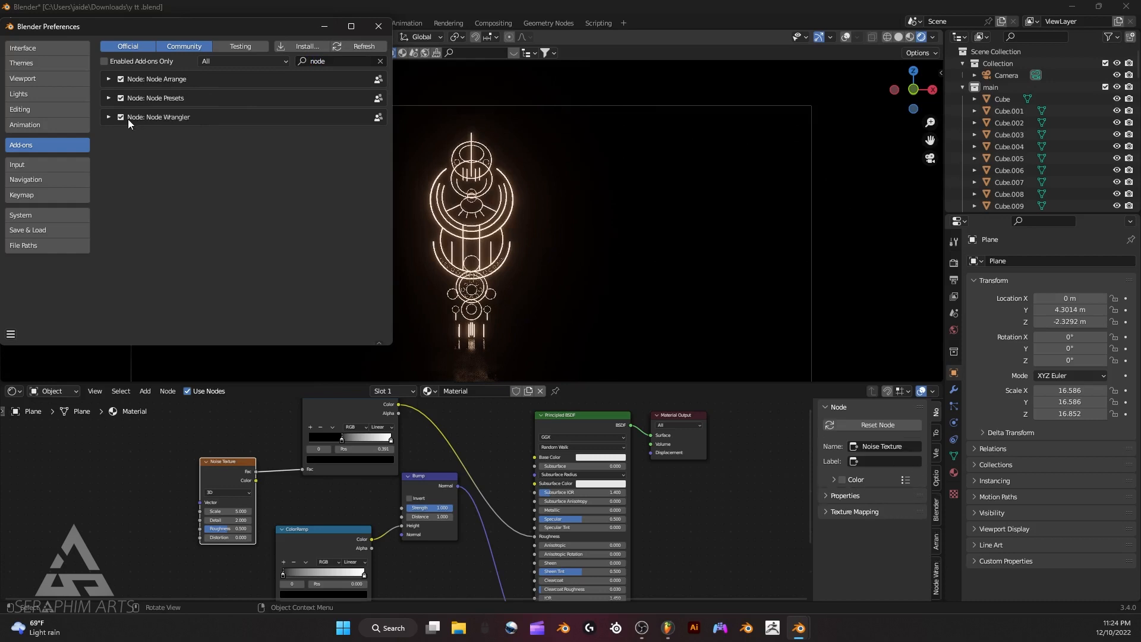
pyautogui.click(378, 26)
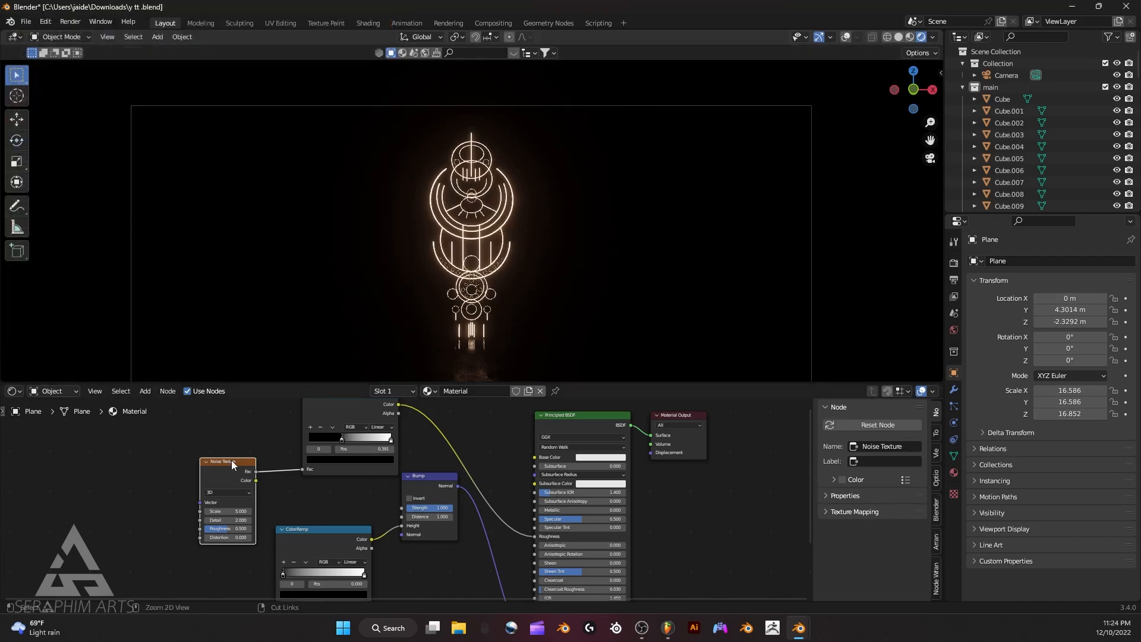
# Add linked Texture Coordinate and Mapping nodes to the Noise Texture with Node Wrangler.
pyautogui.hotkey('ctrl', 't')
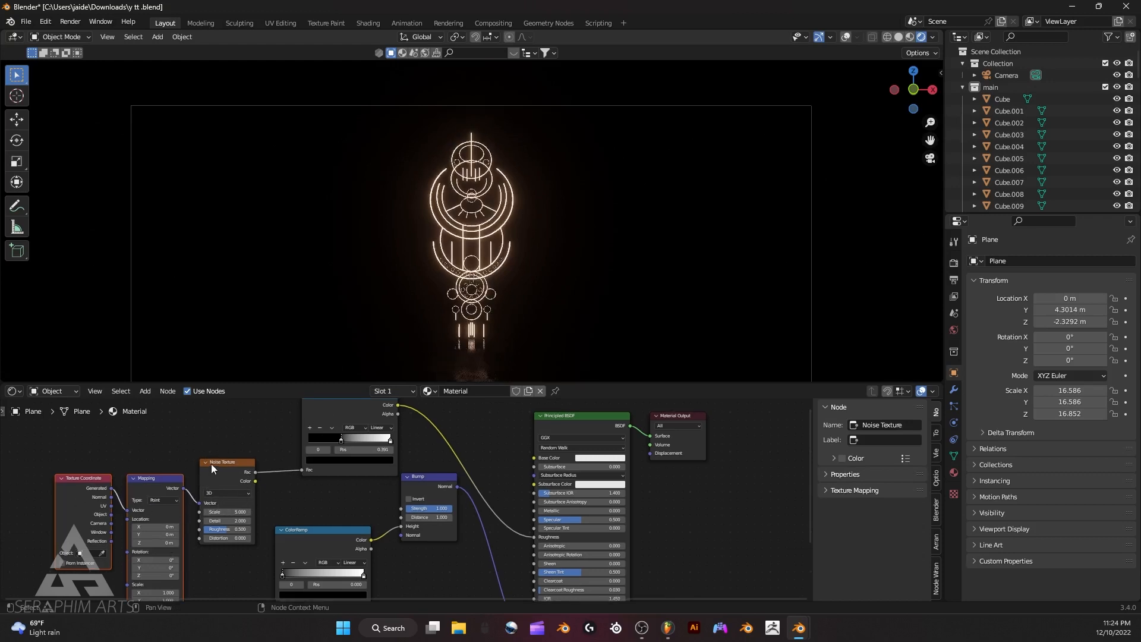
pyautogui.moveTo(262, 598); pyautogui.dragTo(477, 558, button='middle')
pyautogui.scroll(4, 532, 443)
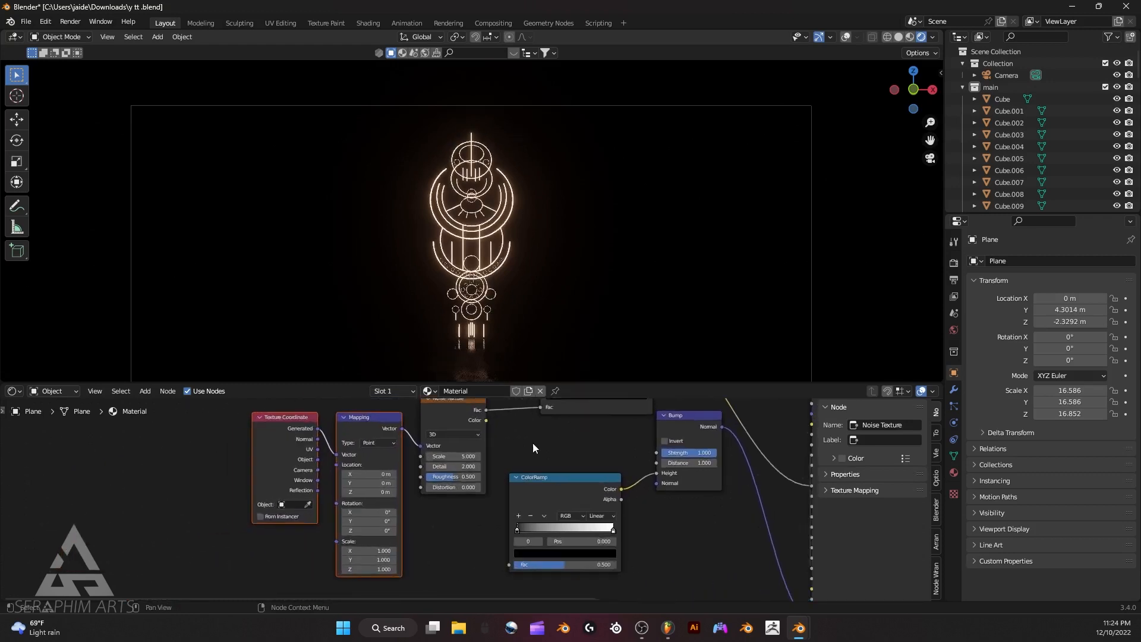
# Move the lower ColorRamp's white stop to about 0.727 and its black stop to about 0.577.
pyautogui.moveTo(491, 455); pyautogui.dragTo(403, 474, button='middle')
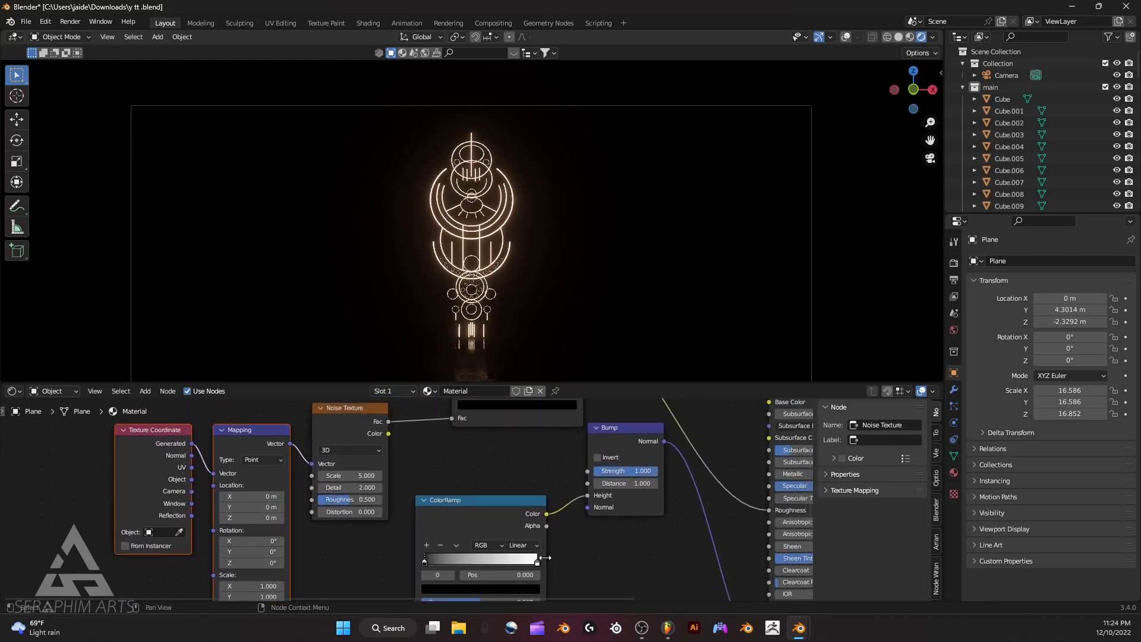
pyautogui.moveTo(534, 560); pyautogui.dragTo(506, 560)
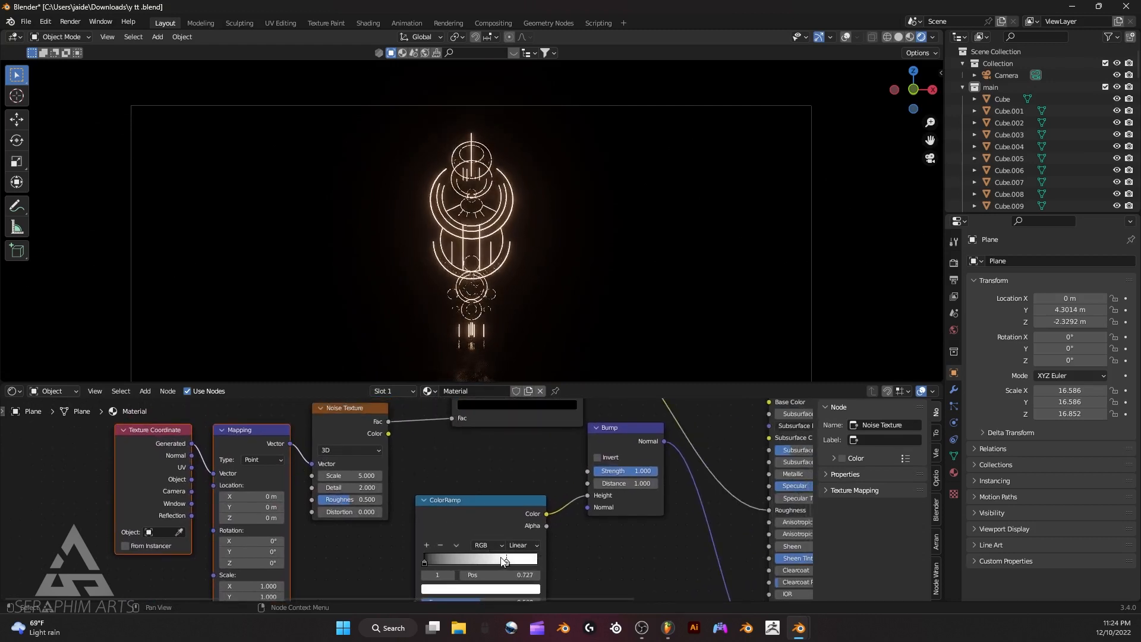
pyautogui.click(426, 561)
pyautogui.moveTo(432, 562); pyautogui.dragTo(496, 567)
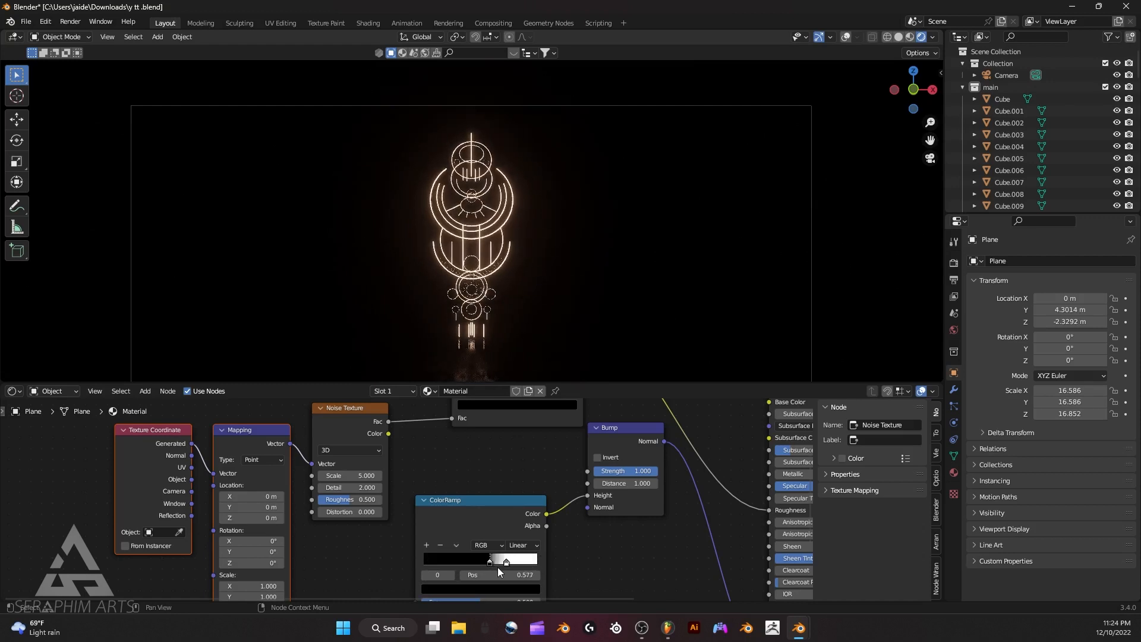
# Show the viewport overlays and inspect the whole floor plane from outside the camera in Material Preview shading.
pyautogui.click(847, 37)
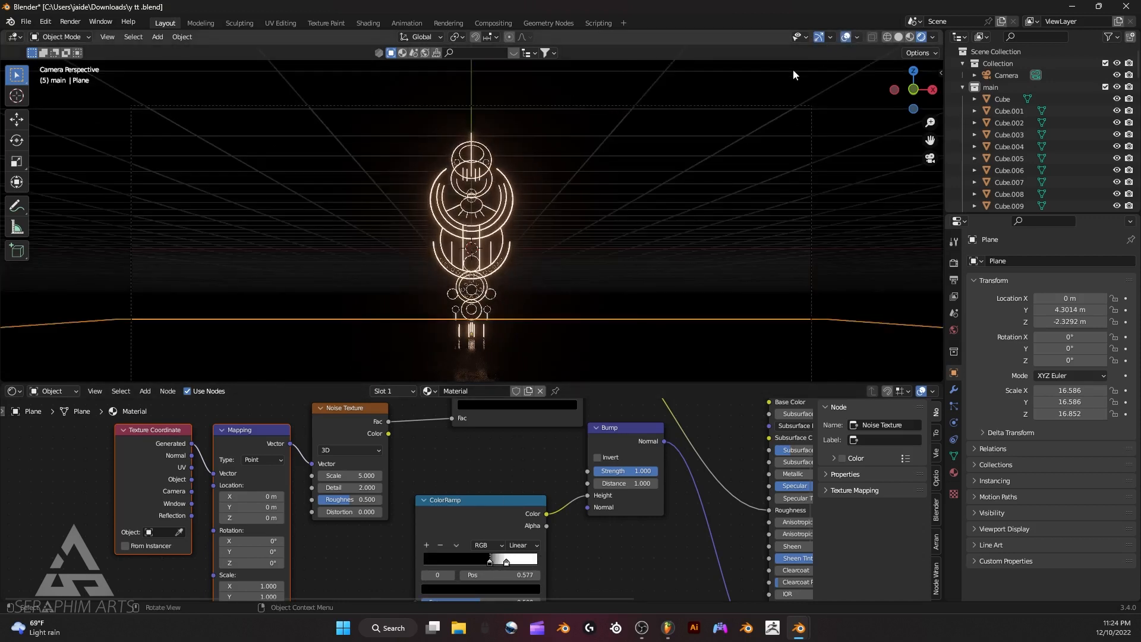
pyautogui.click(909, 37)
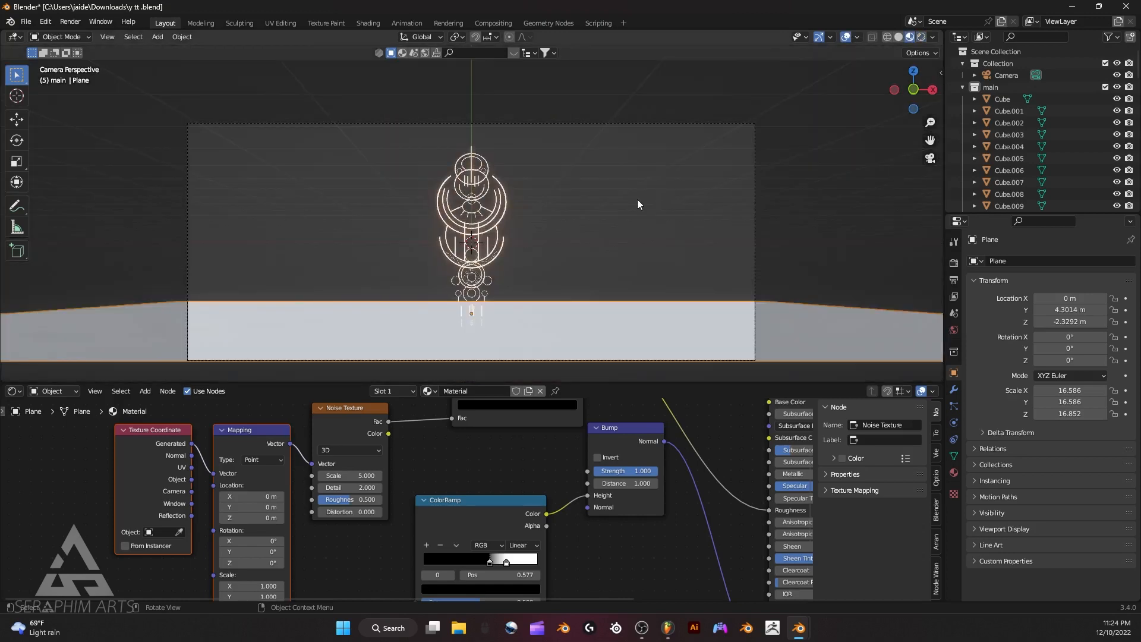
pyautogui.moveTo(637, 198)
pyautogui.mouseDown(button='middle')
pyautogui.moveTo(617, 230)
pyautogui.moveTo(663, 236)
pyautogui.mouseUp(button='middle')
pyautogui.scroll(-2, 729, 255)
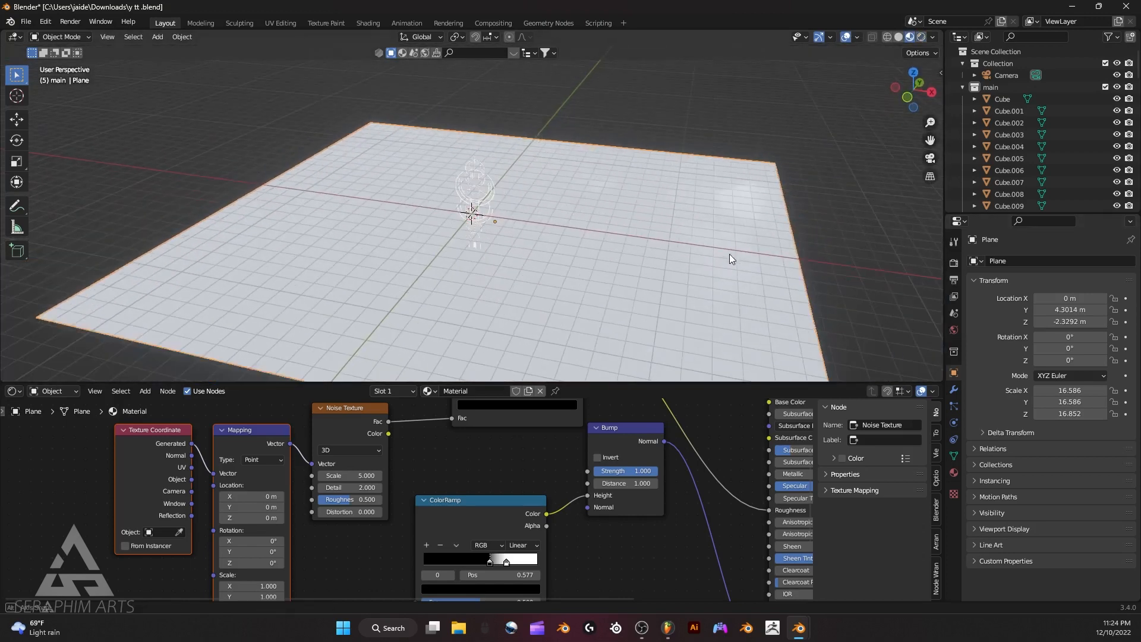
pyautogui.moveTo(729, 254); pyautogui.dragTo(735, 233, button='middle')
pyautogui.scroll(-3, 720, 451)
pyautogui.moveTo(724, 450); pyautogui.dragTo(668, 477, button='middle')
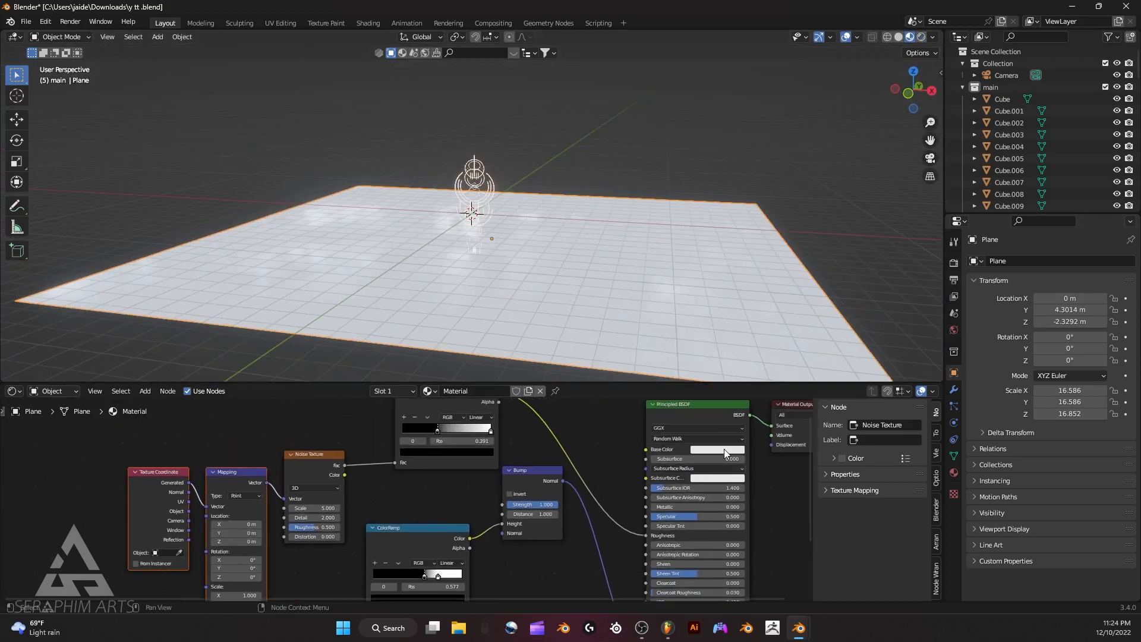
# Darken the floor material's Base Color to light grey, and return to the camera view in rendered shading.
pyautogui.click(723, 449)
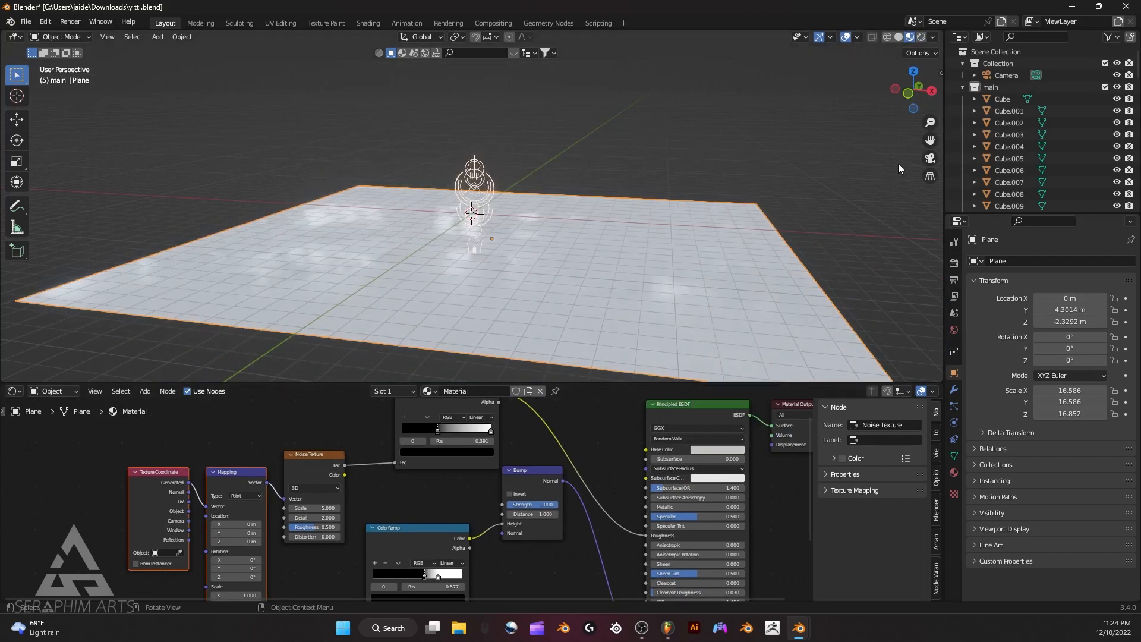
pyautogui.click(930, 157)
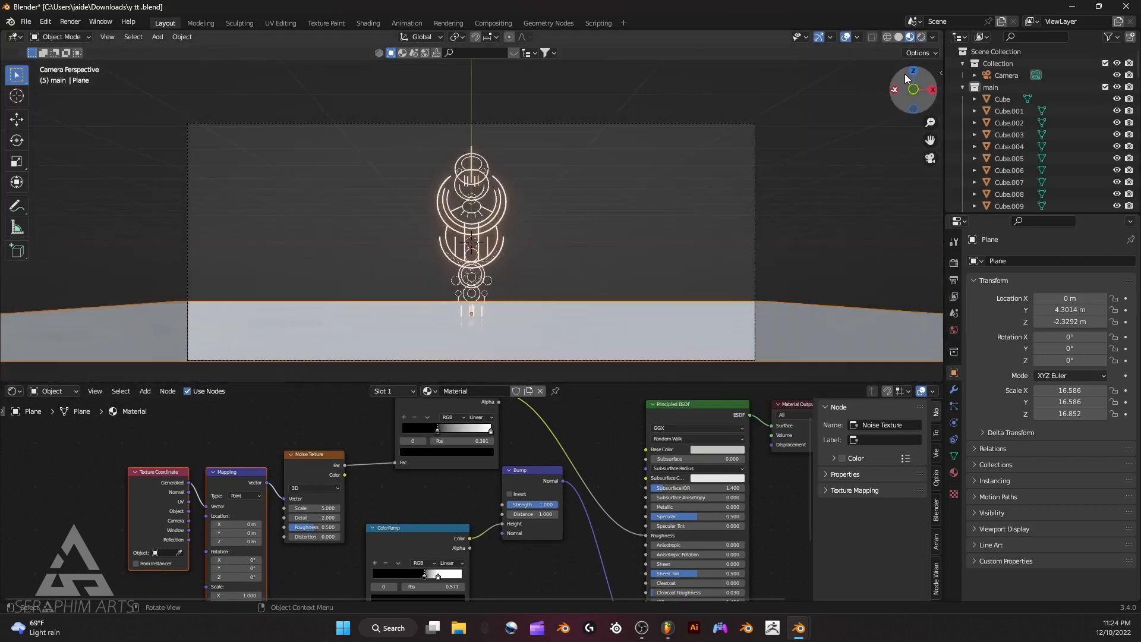
pyautogui.click(921, 38)
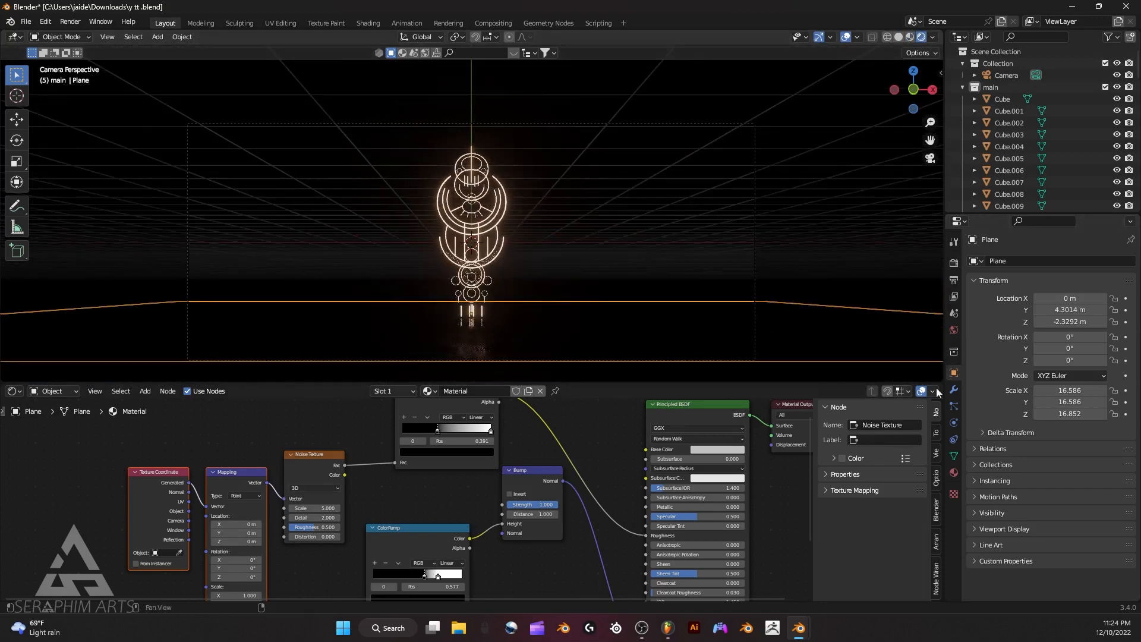
# Set the camera's focal length to 40 mm.
pyautogui.click(1003, 76)
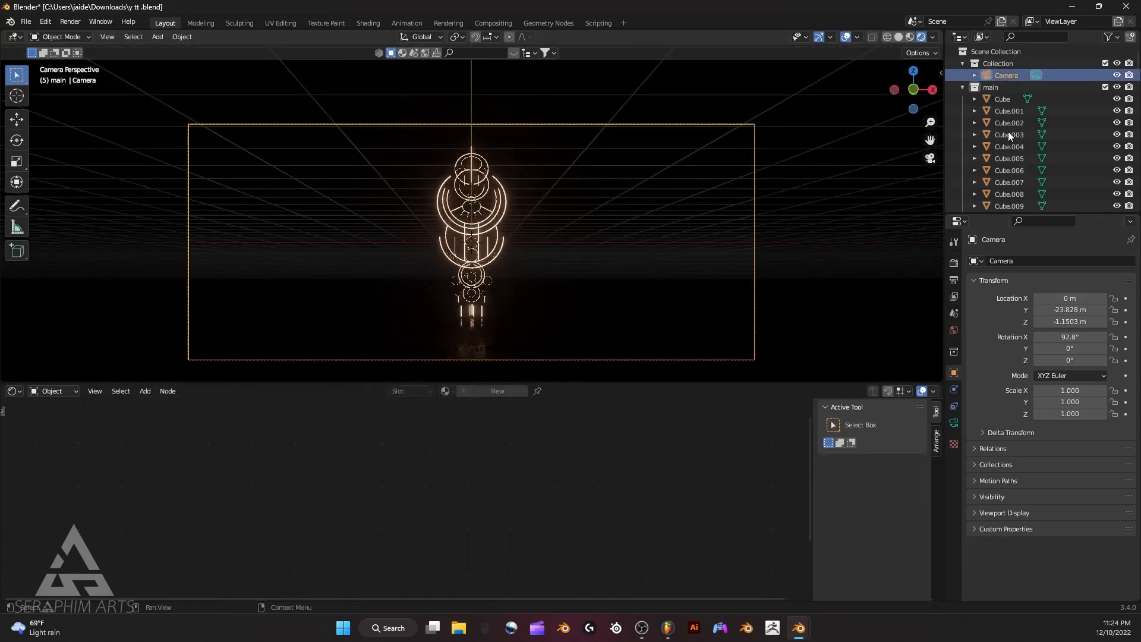
pyautogui.click(953, 422)
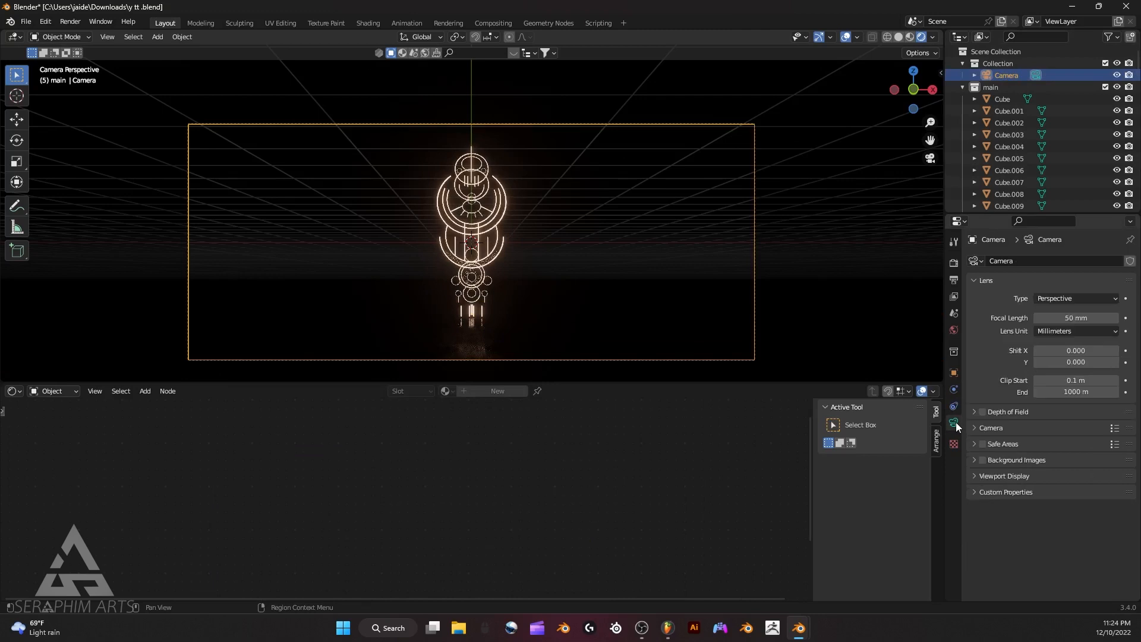
pyautogui.click(1072, 318)
pyautogui.write('40')
pyautogui.press('Return')
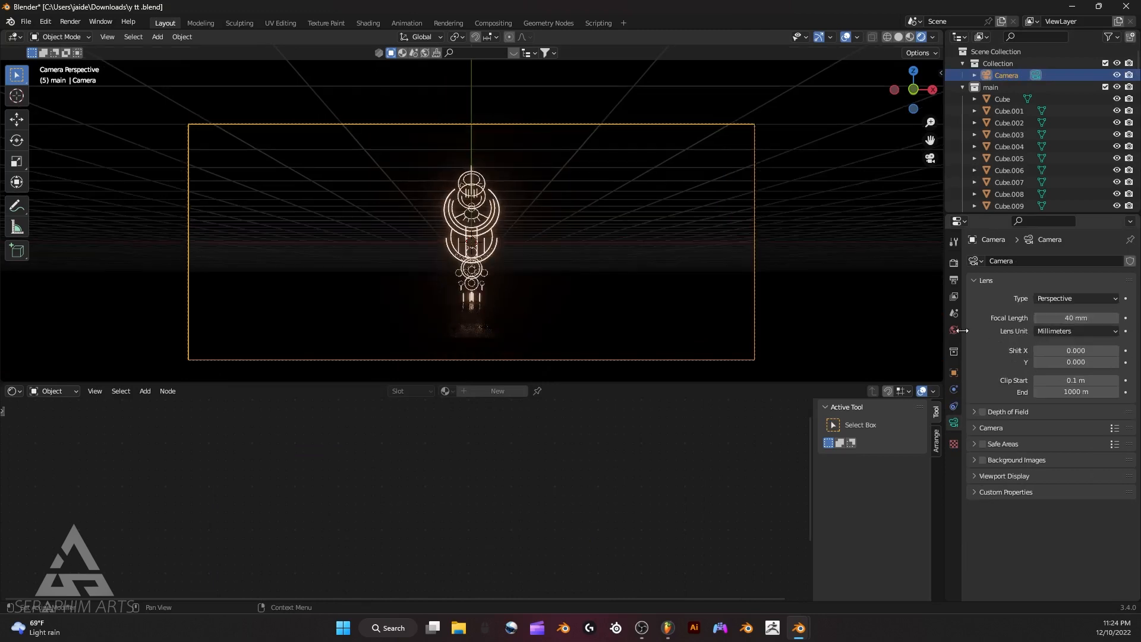
# Move the camera closer to the artwork, to Y -18.558 m, and tilt its X rotation to 92.3°.
pyautogui.click(953, 373)
pyautogui.moveTo(1070, 309); pyautogui.dragTo(1140, 310)
pyautogui.moveTo(1056, 338)
pyautogui.mouseDown()
pyautogui.moveTo(1035, 338)
pyautogui.moveTo(1061, 337)
pyautogui.mouseUp()
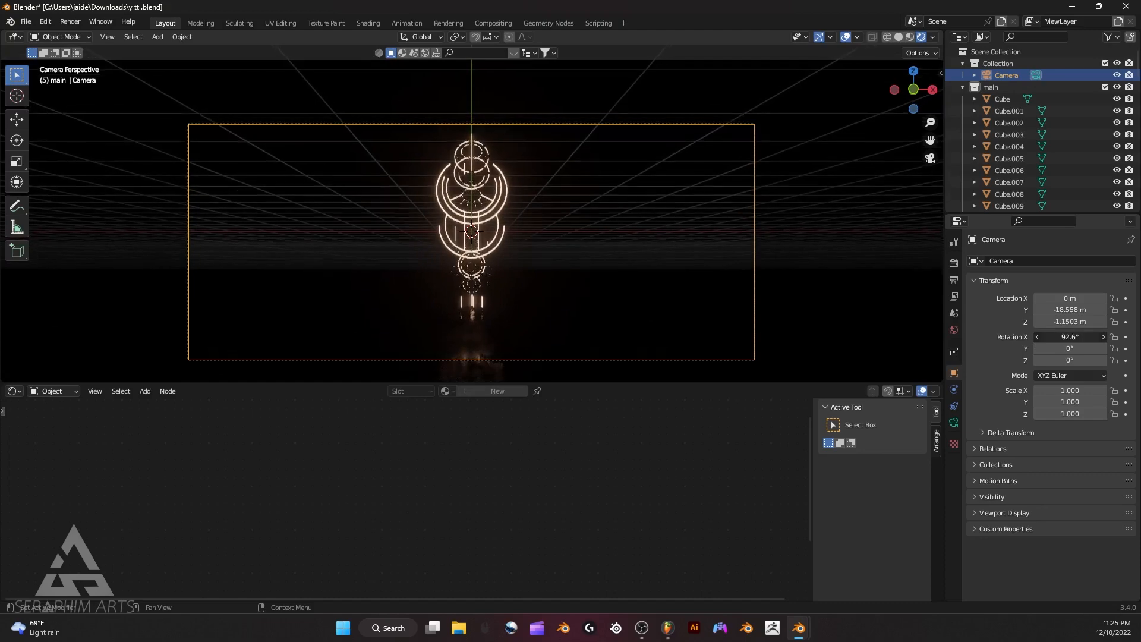
pyautogui.scroll(2, 755, 320)
pyautogui.scroll(-1, 529, 369)
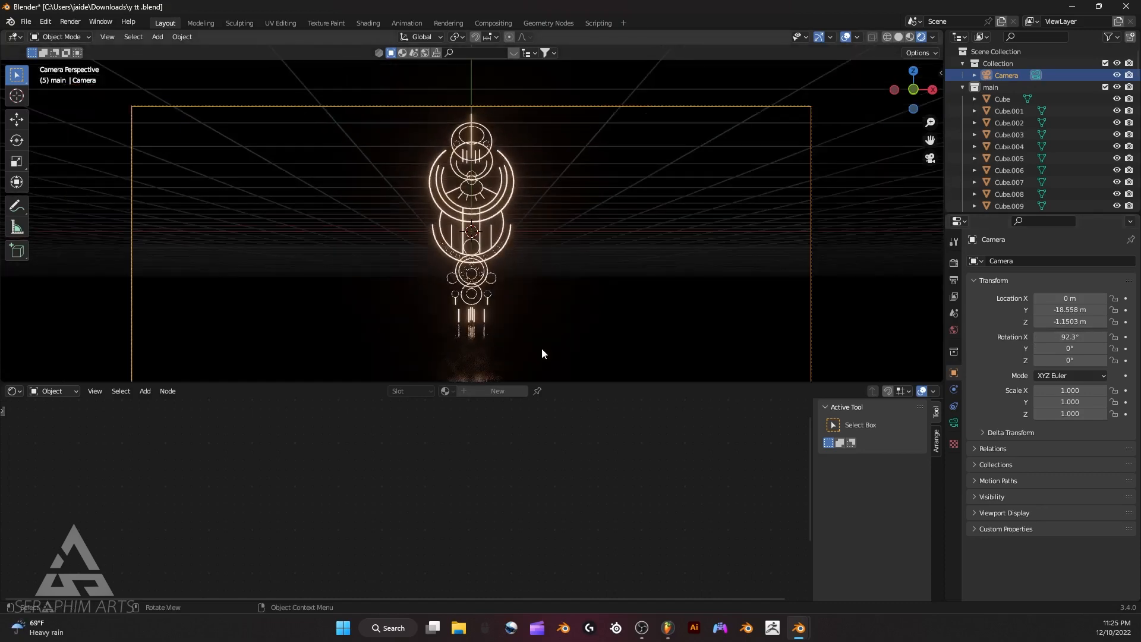
# Set the Noise Texture scale in the floor plane's material to 6.3.
pyautogui.click(540, 348)
pyautogui.scroll(-2, 304, 425)
pyautogui.moveTo(307, 422); pyautogui.dragTo(348, 576, button='middle')
pyautogui.scroll(4, 380, 526)
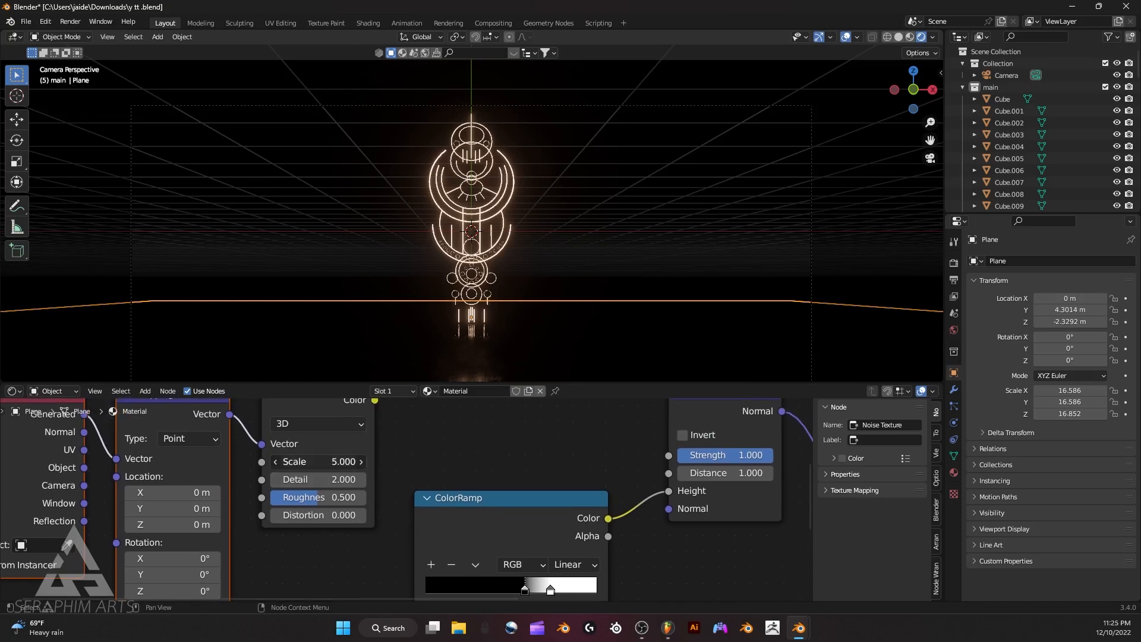
pyautogui.moveTo(324, 463); pyautogui.dragTo(301, 462)
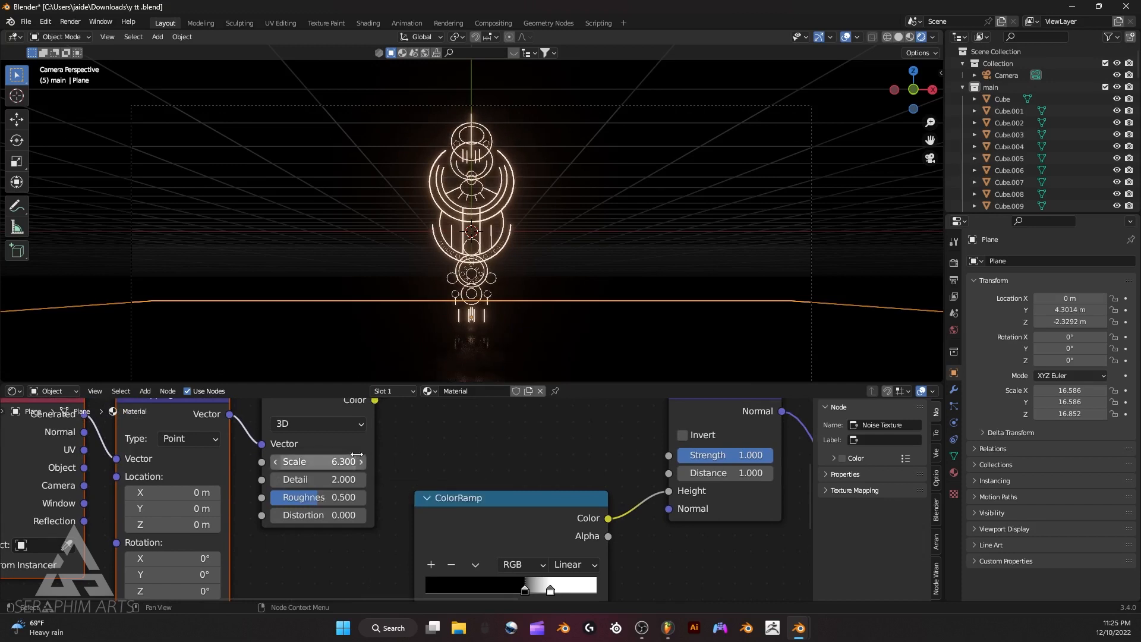
# Reduce the Bump node's strength in the floor material to 0.05.
pyautogui.scroll(-2, 479, 438)
pyautogui.moveTo(479, 439); pyautogui.dragTo(268, 424, button='middle')
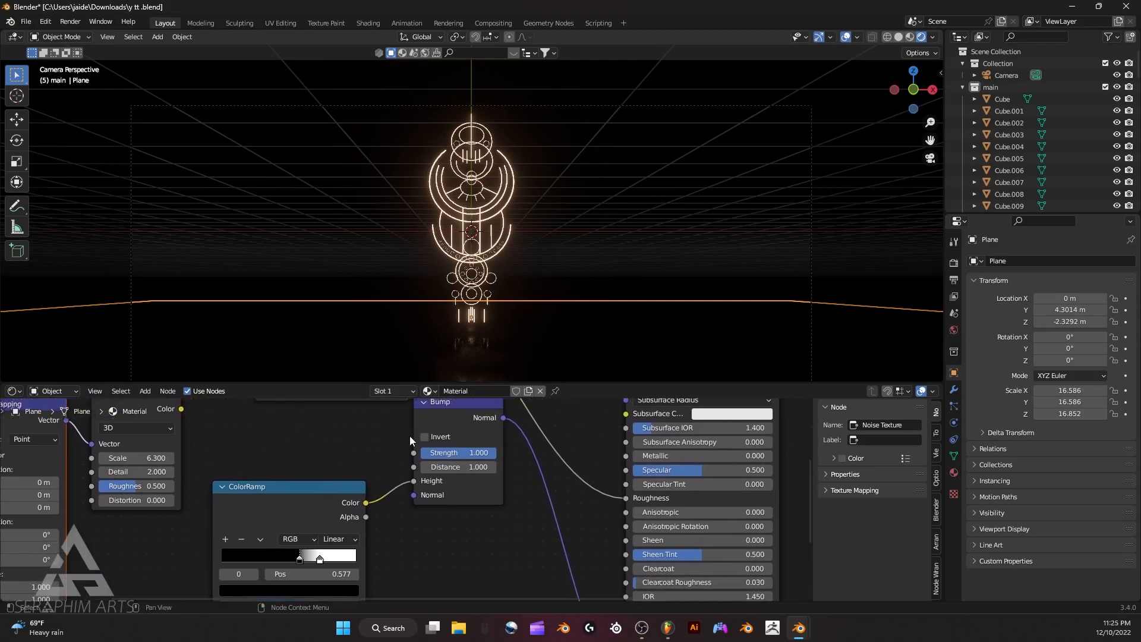
pyautogui.scroll(-5, 468, 458)
pyautogui.scroll(6, 515, 465)
pyautogui.moveTo(515, 465); pyautogui.dragTo(492, 484, button='middle')
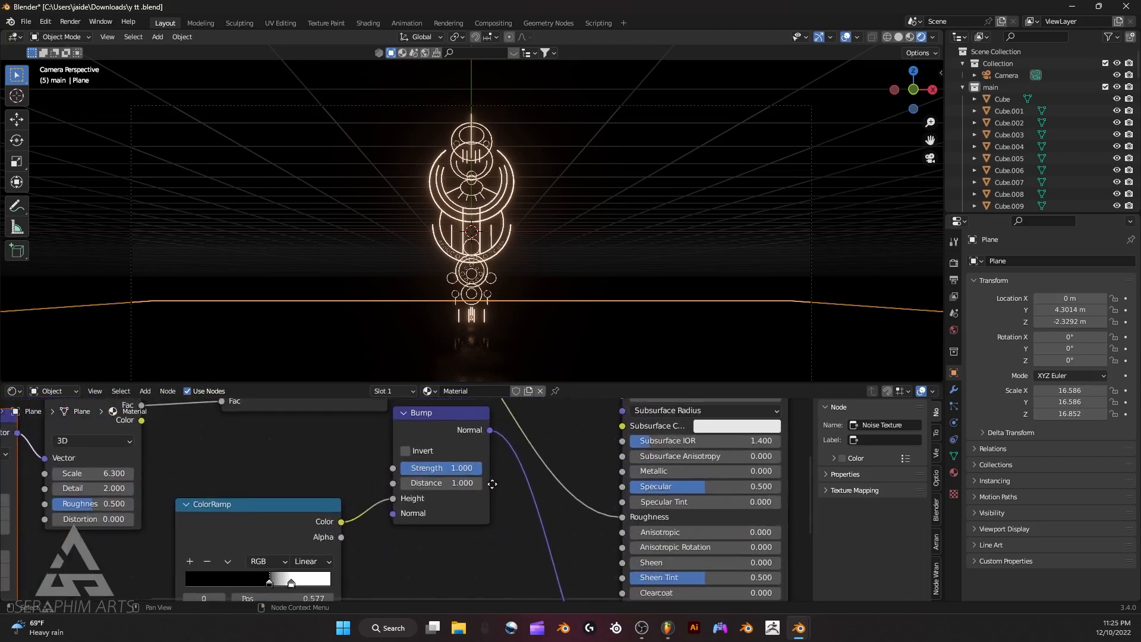
pyautogui.click(436, 467)
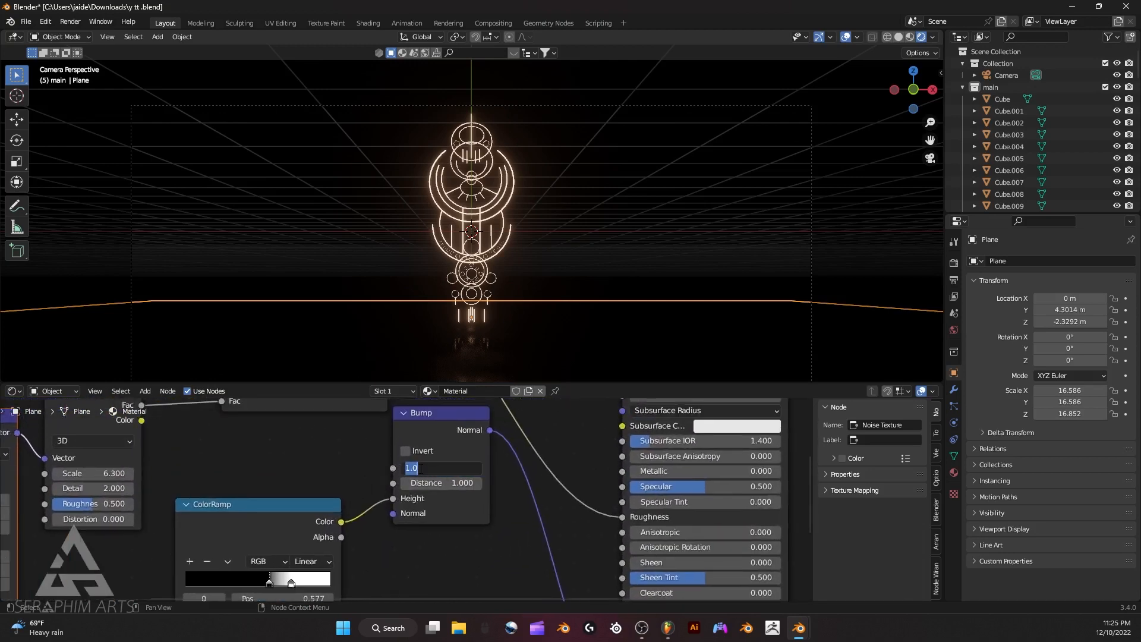
pyautogui.write('0.')
pyautogui.press('Return')
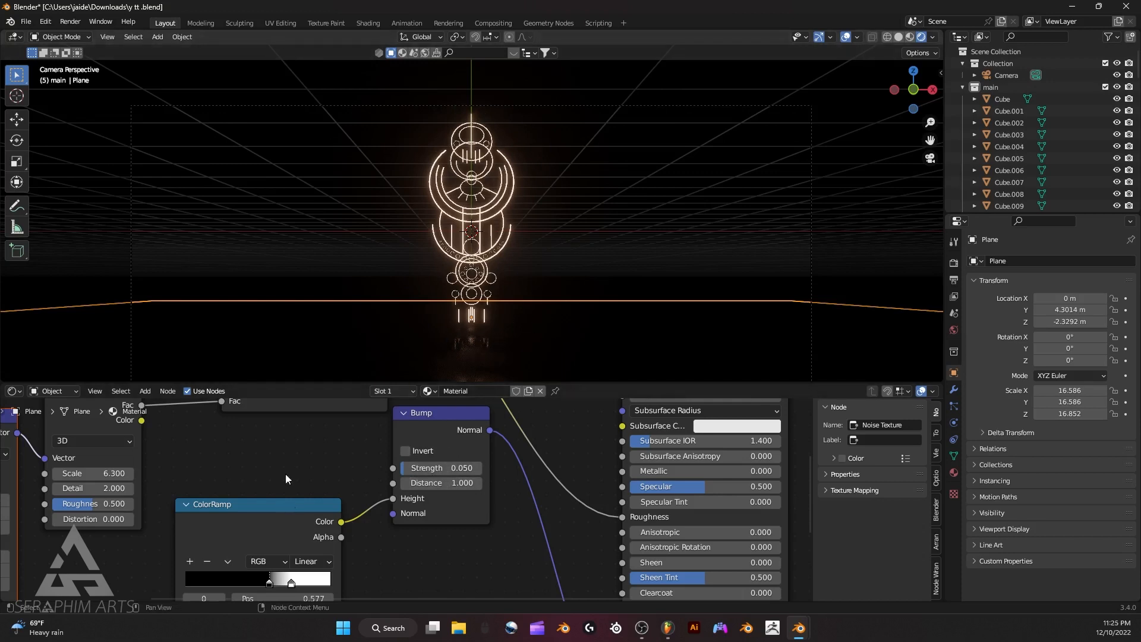
# Set the floor material's Mapping node scale to 3 on the X, Y and Z axes.
pyautogui.moveTo(280, 432); pyautogui.dragTo(428, 419, button='middle')
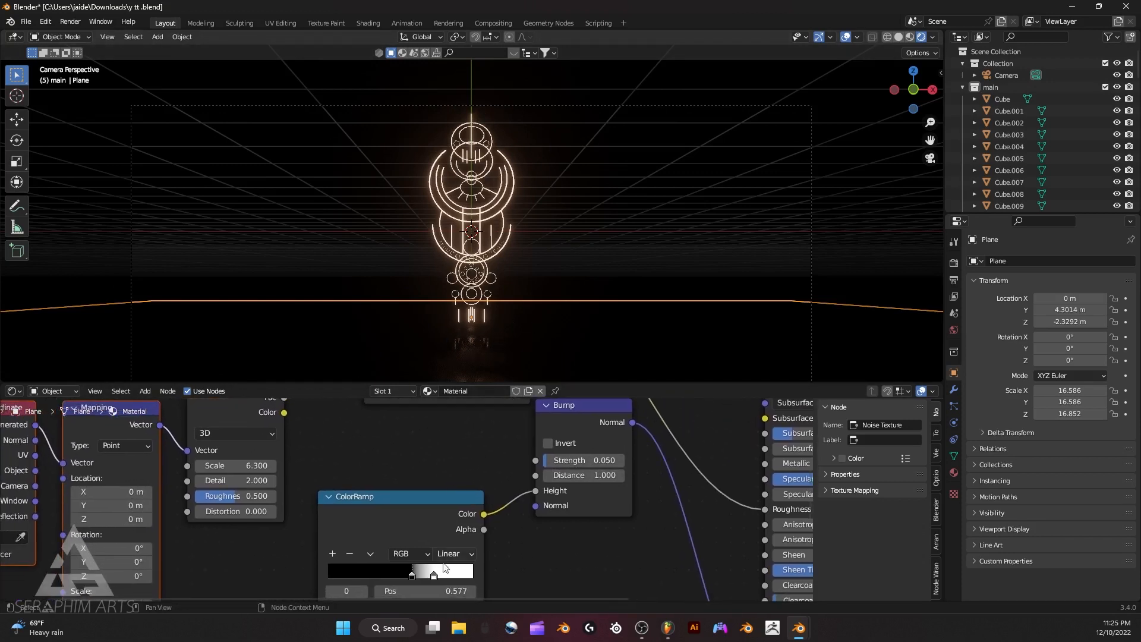
pyautogui.moveTo(194, 539); pyautogui.dragTo(229, 448, button='middle')
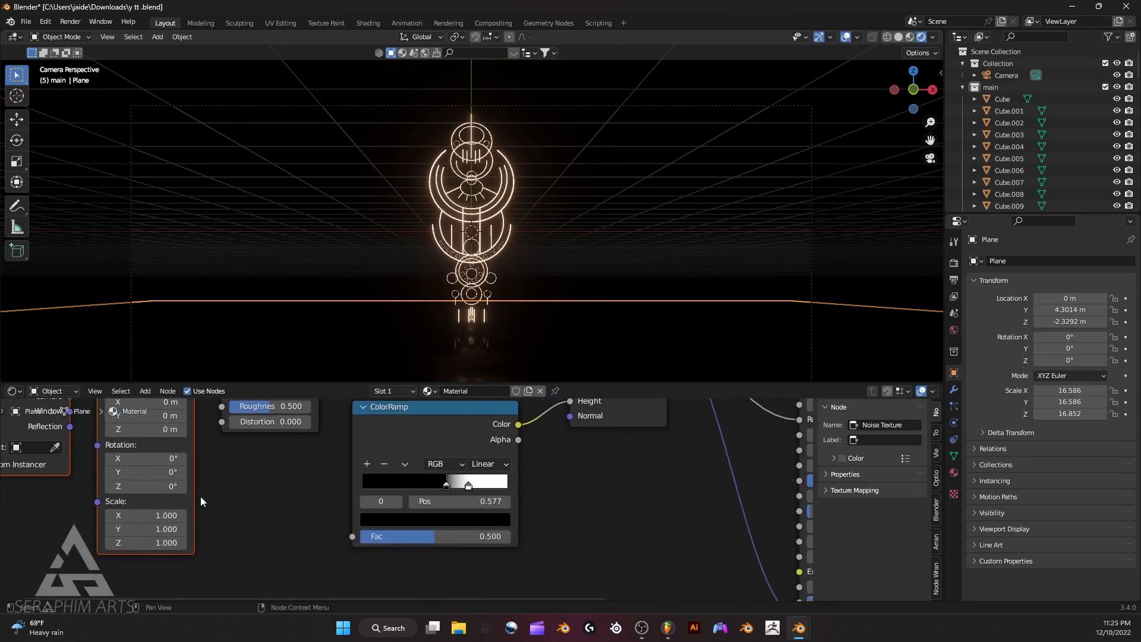
pyautogui.click(164, 515)
pyautogui.write('3')
pyautogui.press('Tab')
pyautogui.write('3')
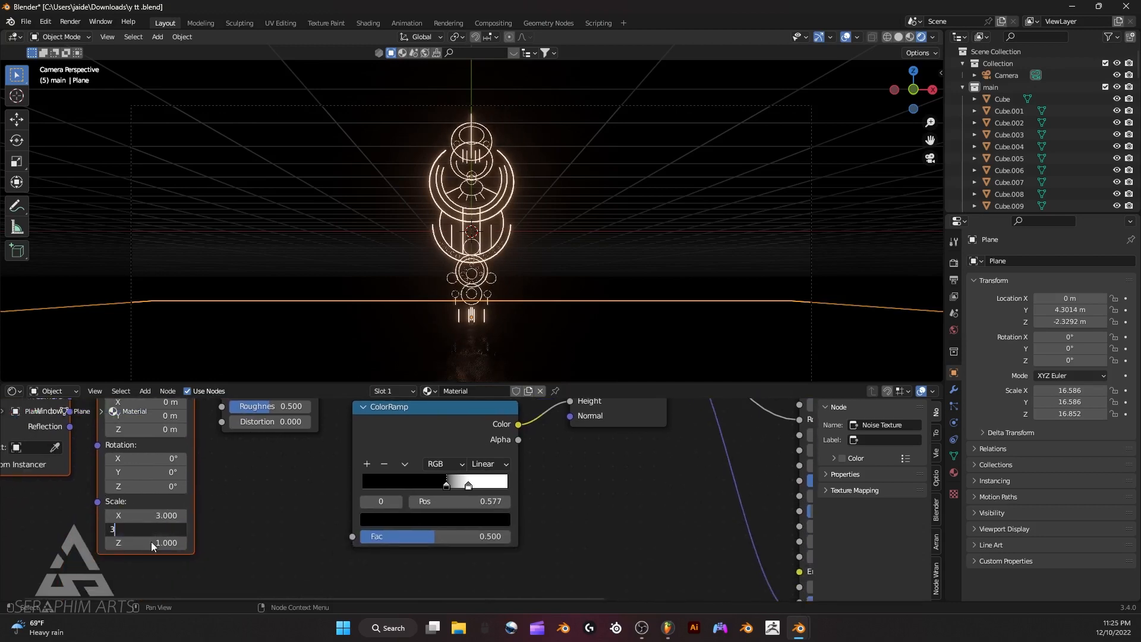
pyautogui.press('Tab')
pyautogui.write('3')
pyautogui.press('Return')
# Check the floor from outside the camera, set the Mapping node's scale to 4 on all three axes, and return to the camera view.
pyautogui.moveTo(500, 294); pyautogui.dragTo(557, 318, button='middle')
pyautogui.click(910, 37)
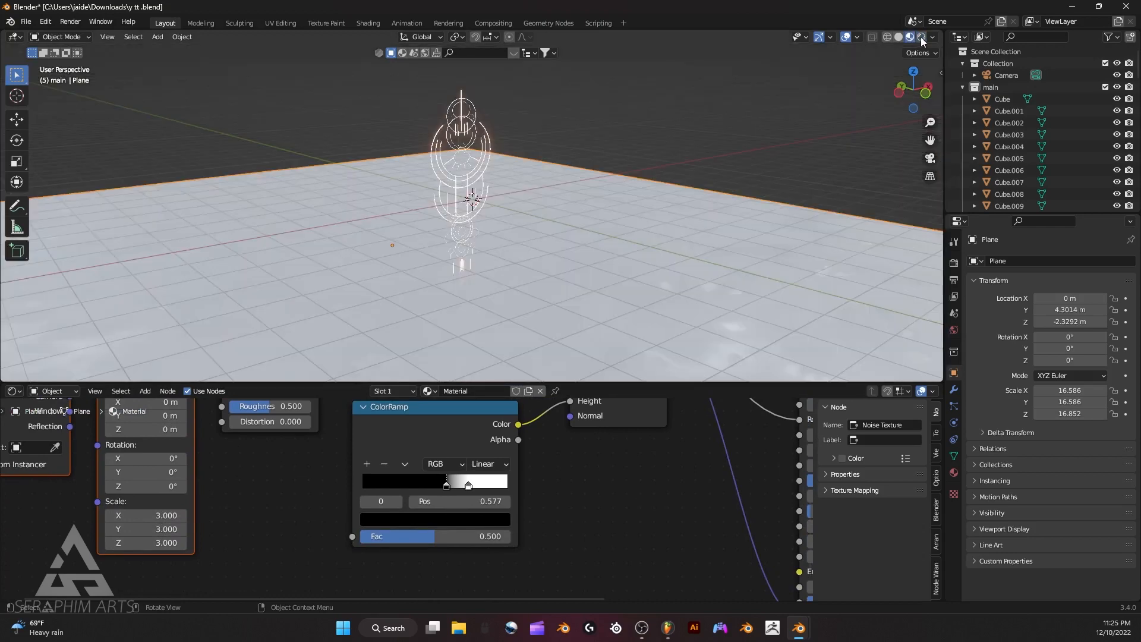
pyautogui.click(921, 37)
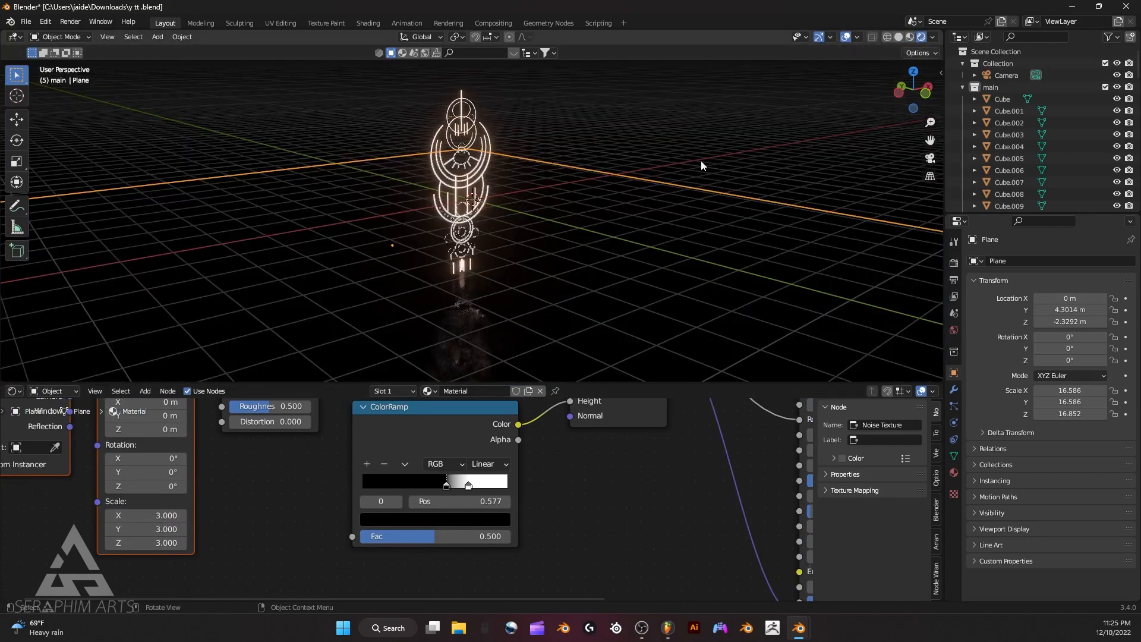
pyautogui.scroll(1, 656, 202)
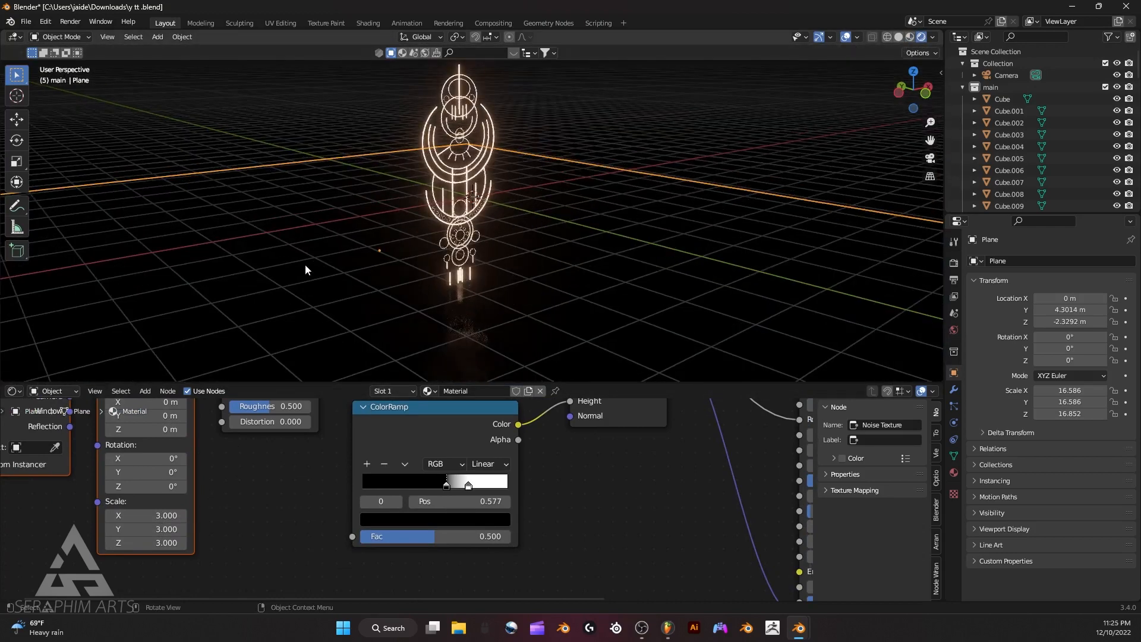
pyautogui.click(141, 515)
pyautogui.write('4')
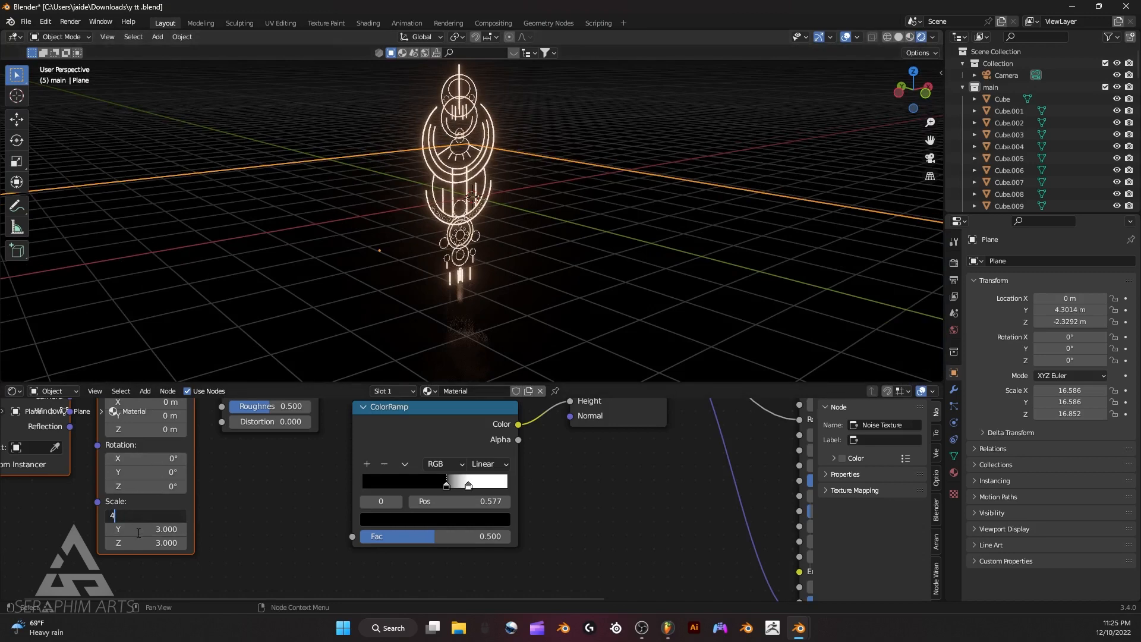
pyautogui.press('Tab')
pyautogui.write('4')
pyautogui.press('Tab')
pyautogui.write('4')
pyautogui.press('Return')
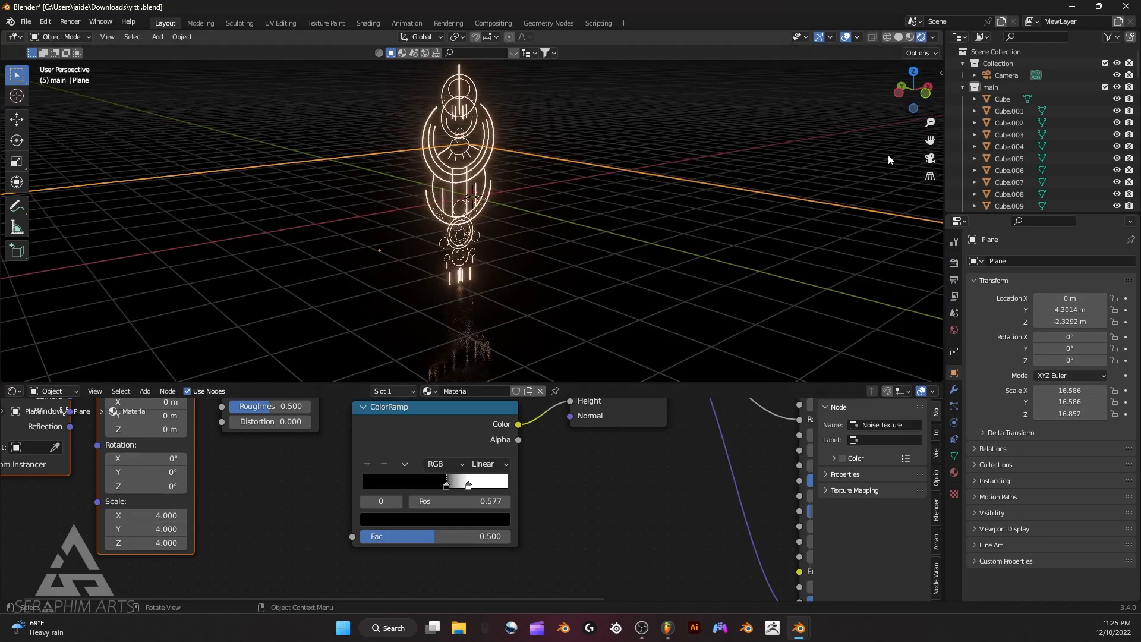
pyautogui.click(930, 158)
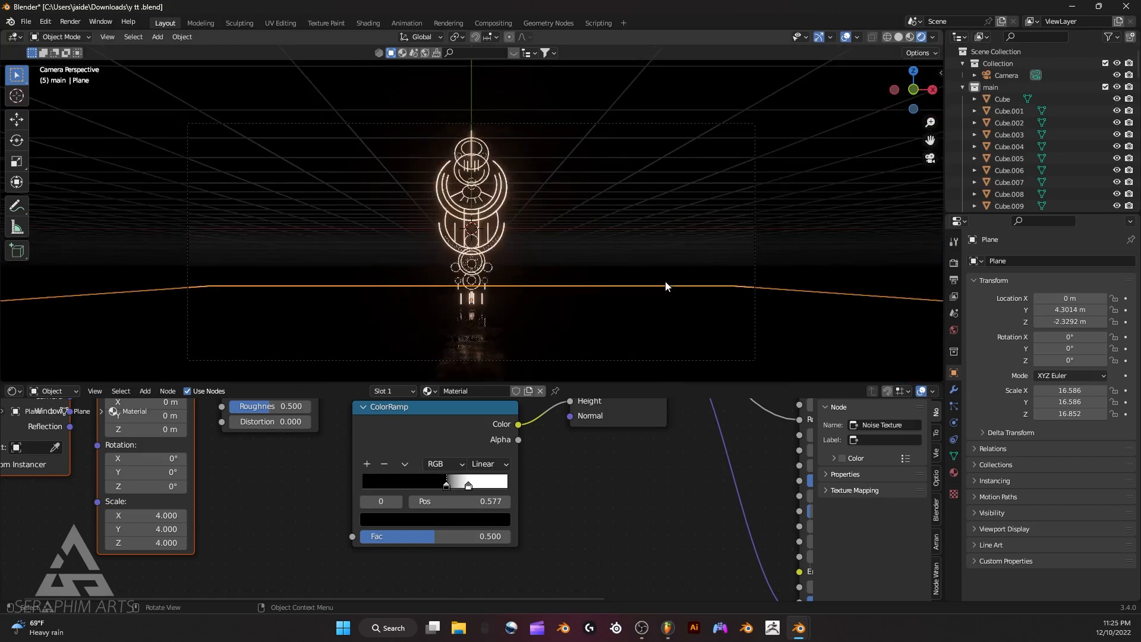
# Show the scene's render settings and raise the floor material's Noise Texture scale to 6.8.
pyautogui.scroll(1, 627, 331)
pyautogui.scroll(5, 309, 477)
pyautogui.moveTo(321, 478); pyautogui.dragTo(306, 569, button='middle')
pyautogui.scroll(-3, 261, 469)
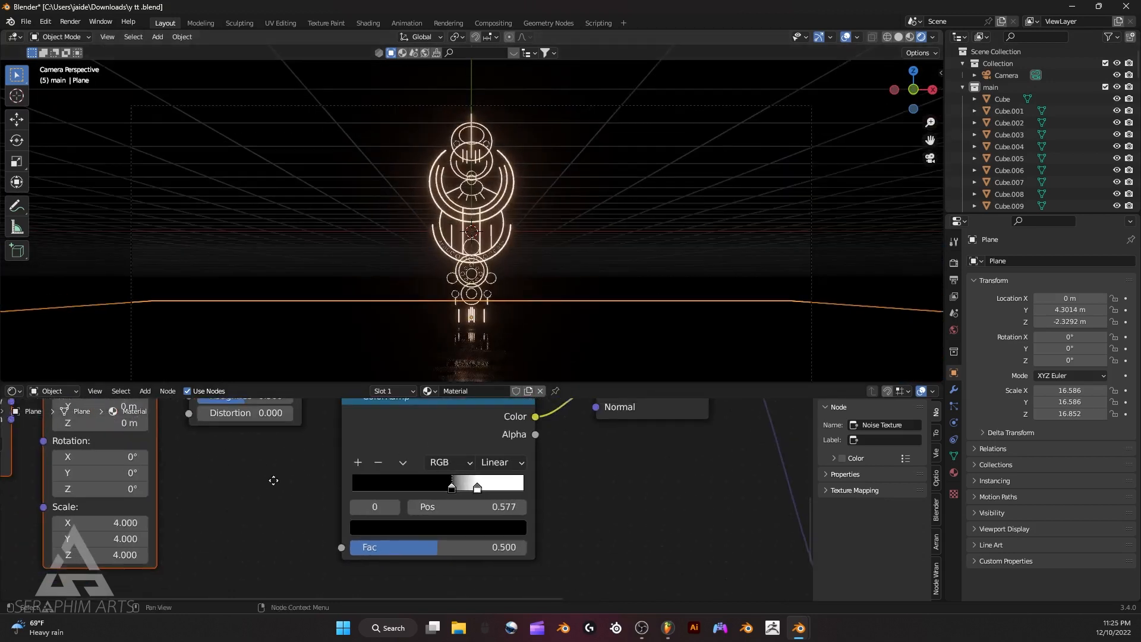
pyautogui.scroll(-1, 351, 434)
pyautogui.moveTo(353, 428); pyautogui.dragTo(384, 471, button='middle')
pyautogui.click(953, 263)
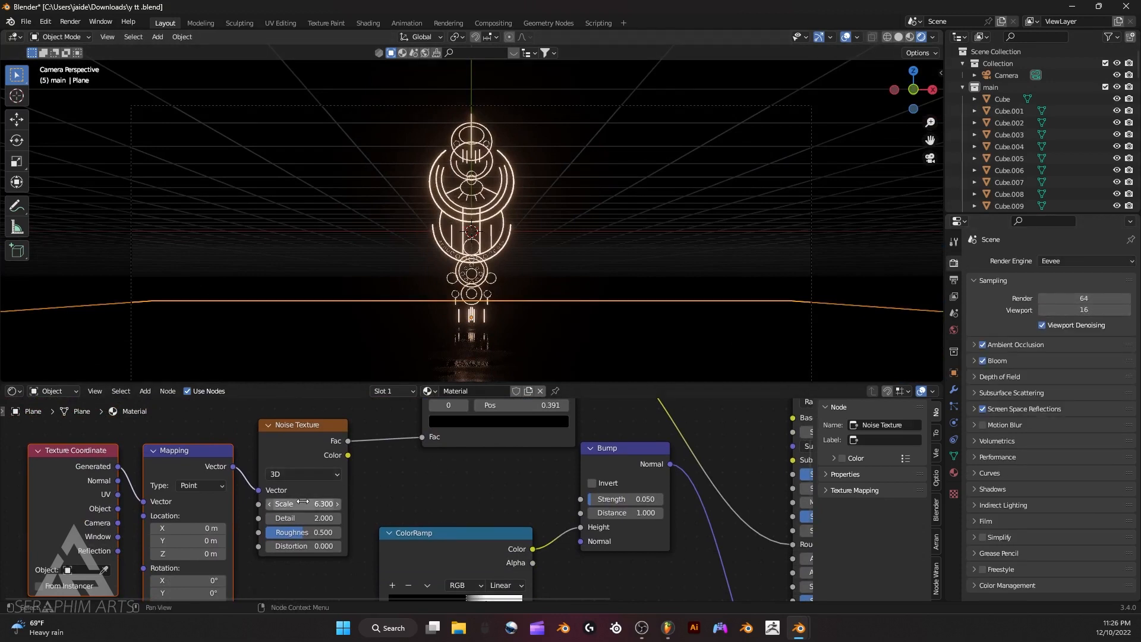
pyautogui.moveTo(303, 503); pyautogui.dragTo(314, 503)
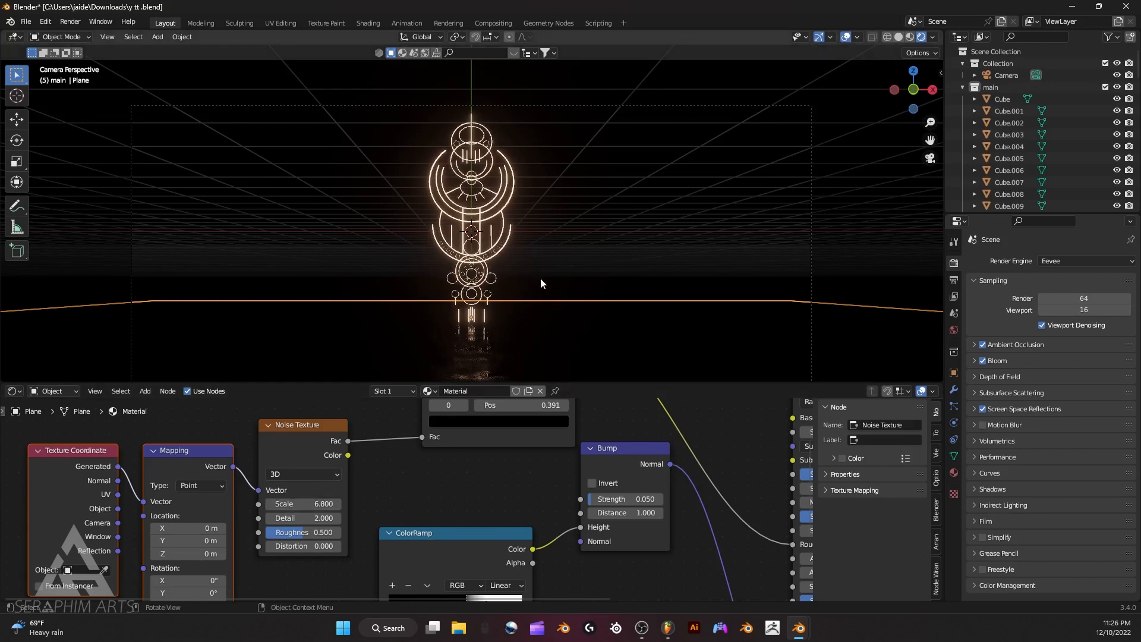
# Add a Volume Scatter node to the World shader and link it to the World Output's Surface and Volume inputs.
pyautogui.click(54, 390)
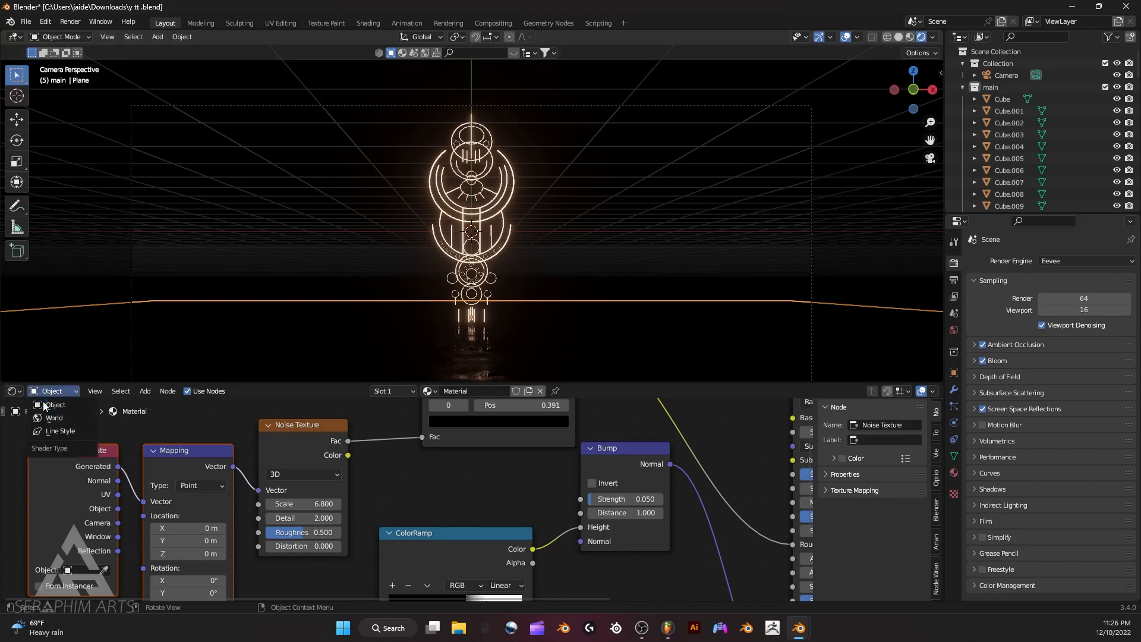
pyautogui.click(67, 420)
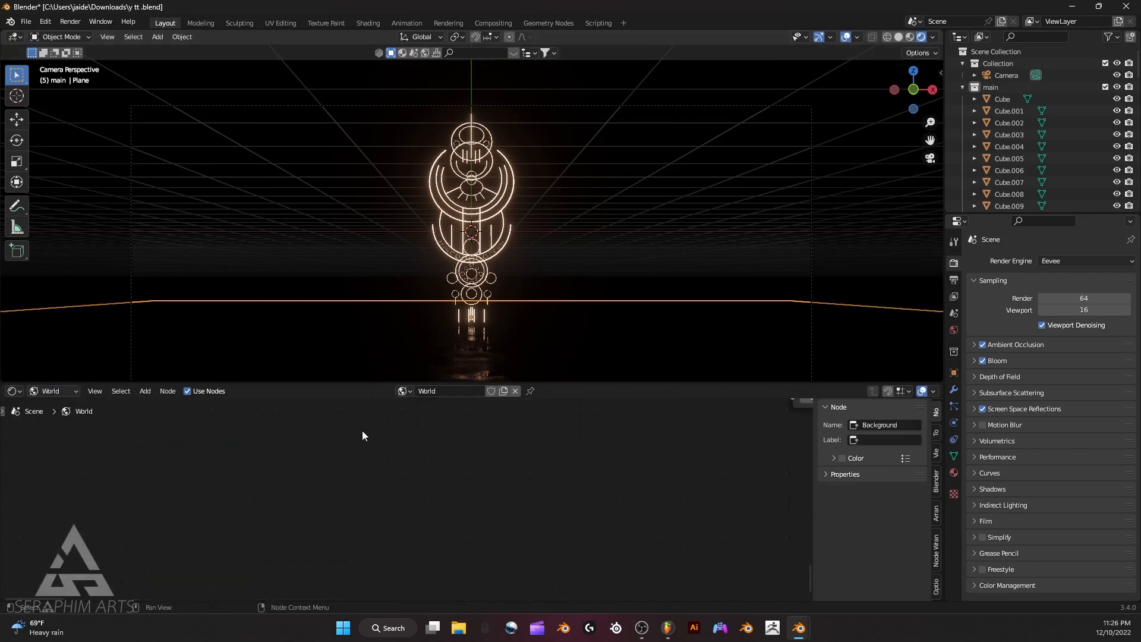
pyautogui.press('Home')
pyautogui.scroll(5, 355, 481)
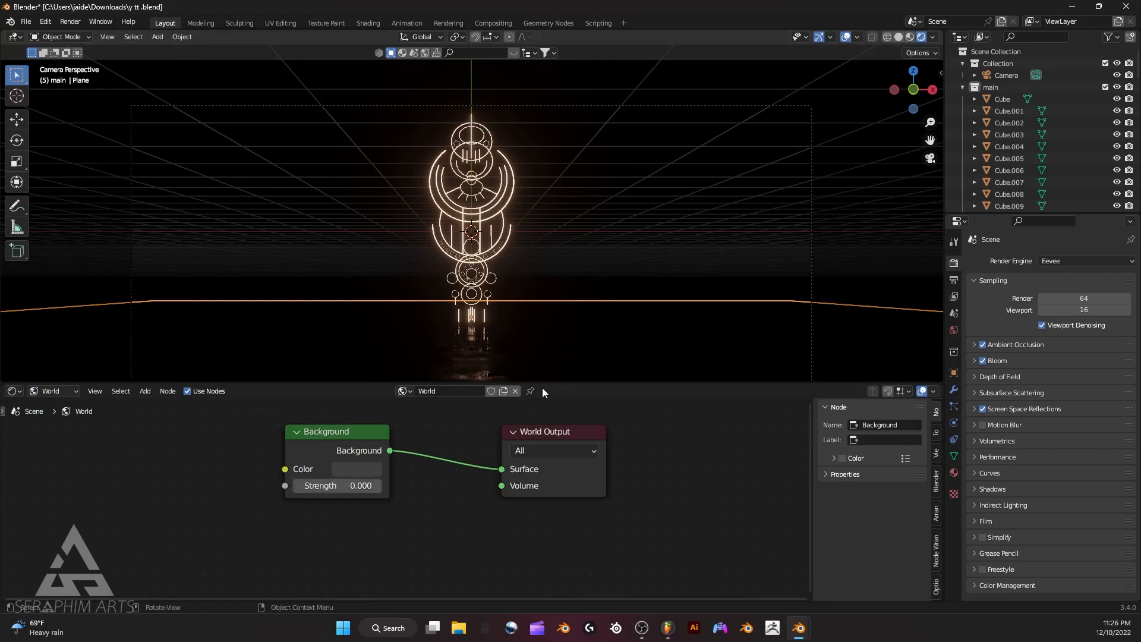
pyautogui.hotkey('shift', 'a')
pyautogui.click(394, 463)
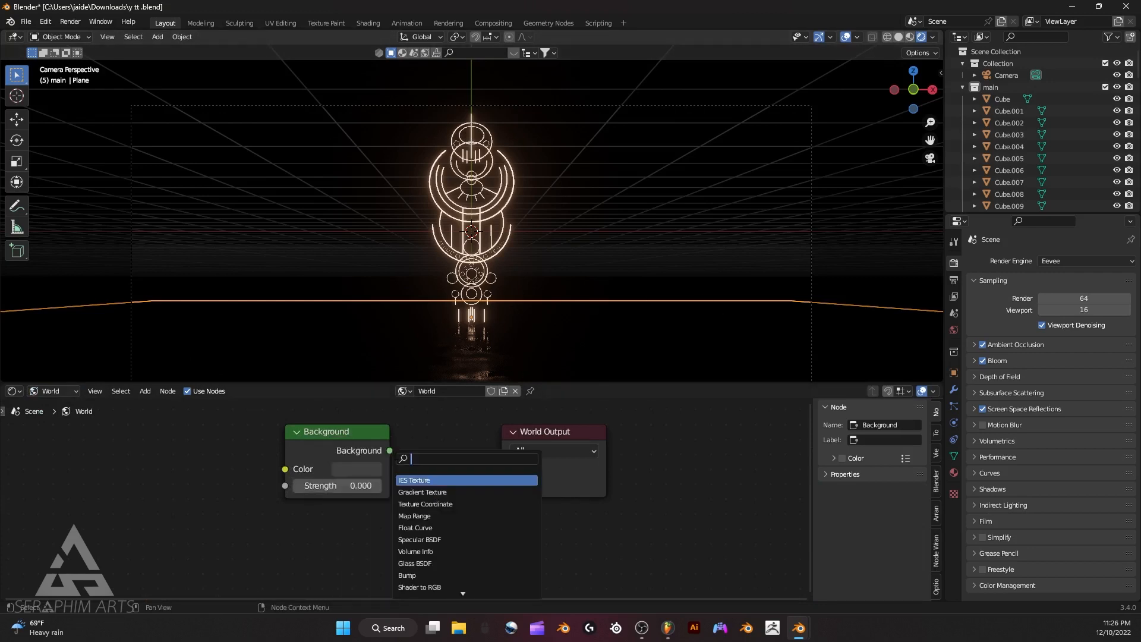
pyautogui.write('vol')
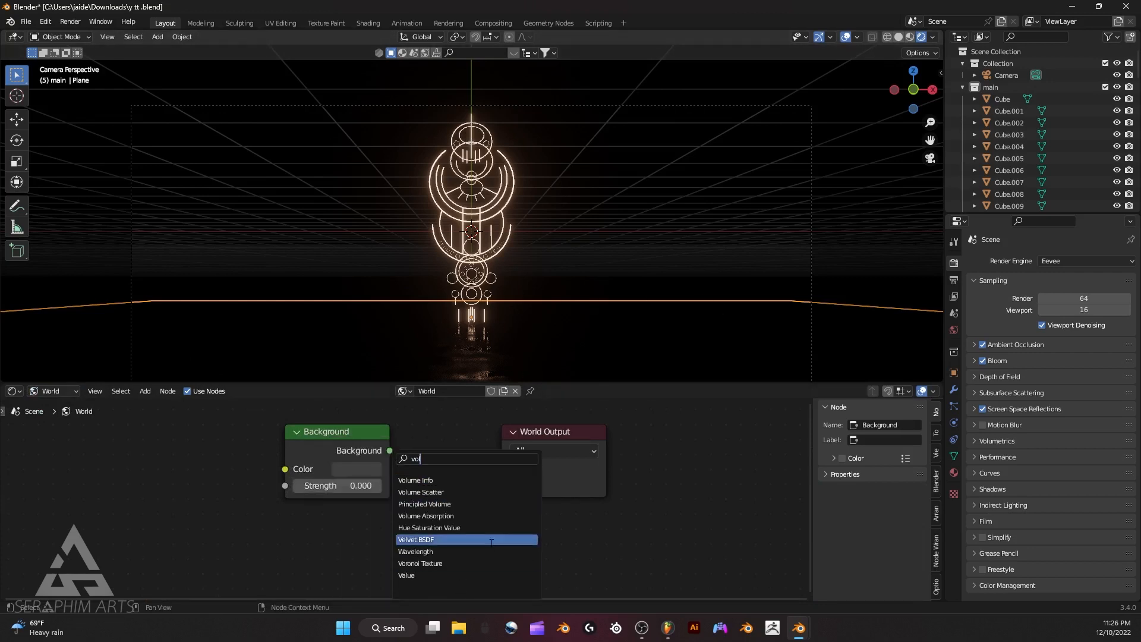
pyautogui.click(403, 492)
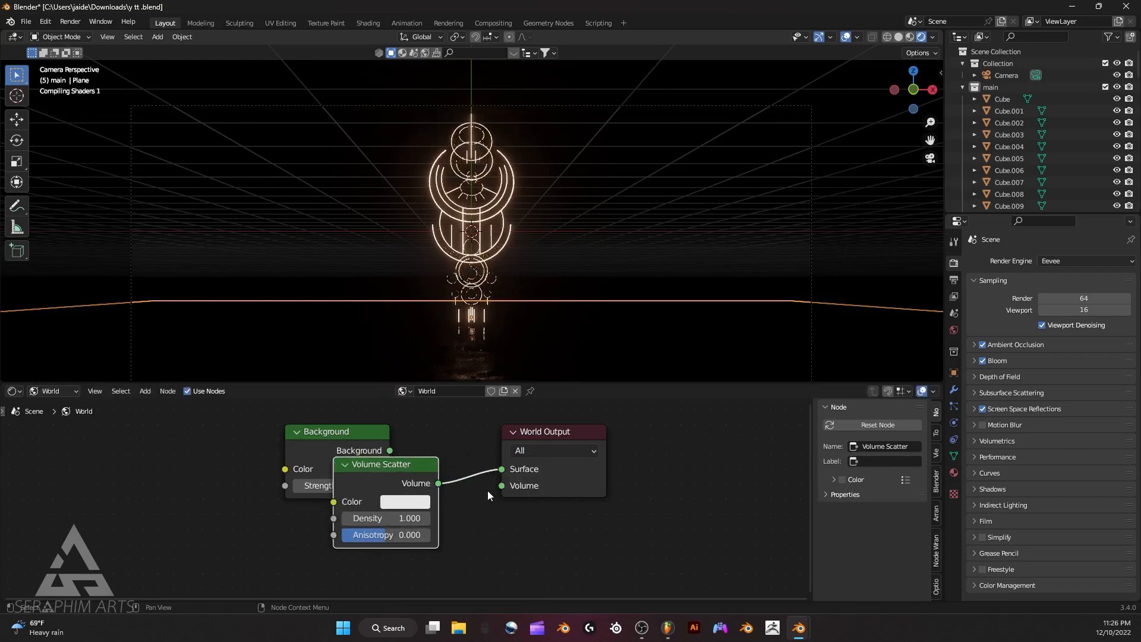
pyautogui.click(545, 486)
pyautogui.moveTo(543, 483); pyautogui.dragTo(612, 469)
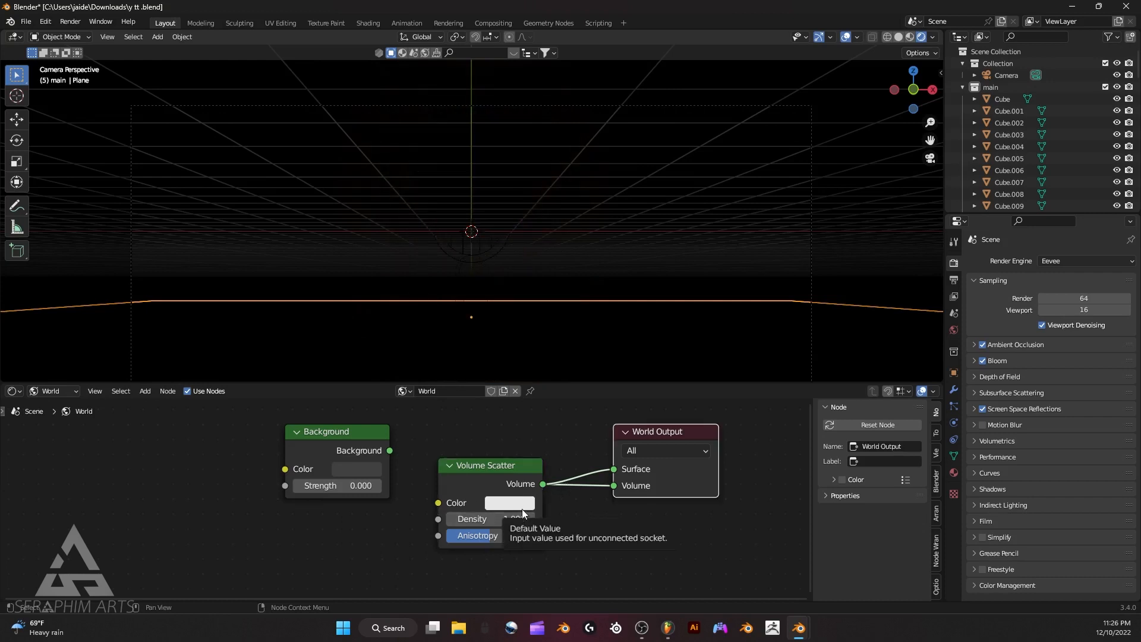
# Set the Volume Scatter node's density to 0.002.
pyautogui.click(487, 519)
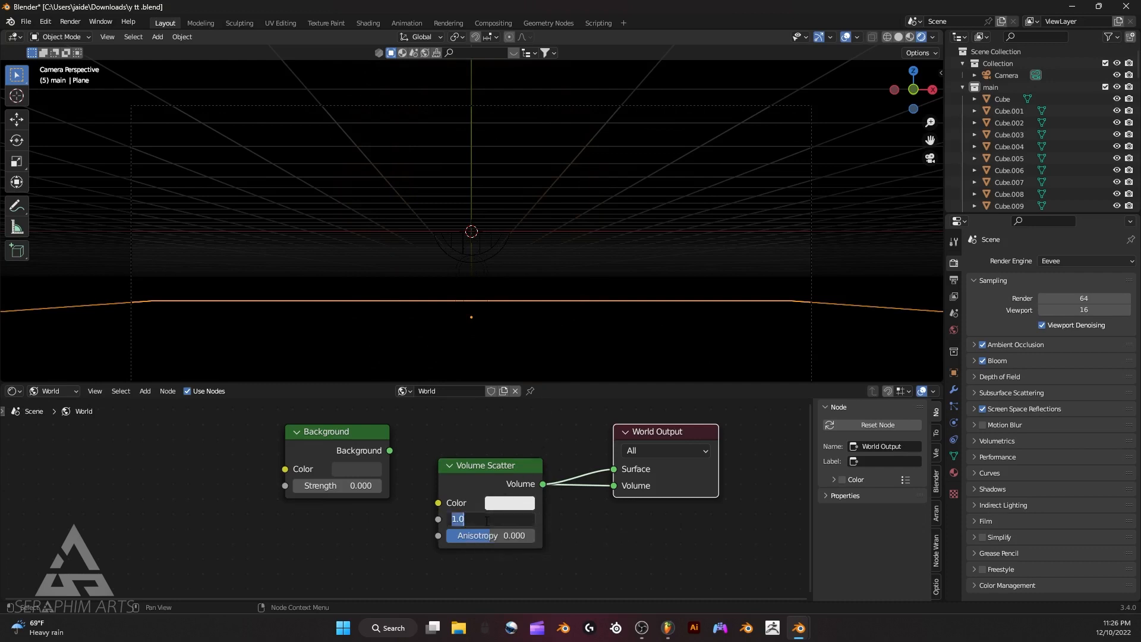
pyautogui.write('0')
pyautogui.press('Return')
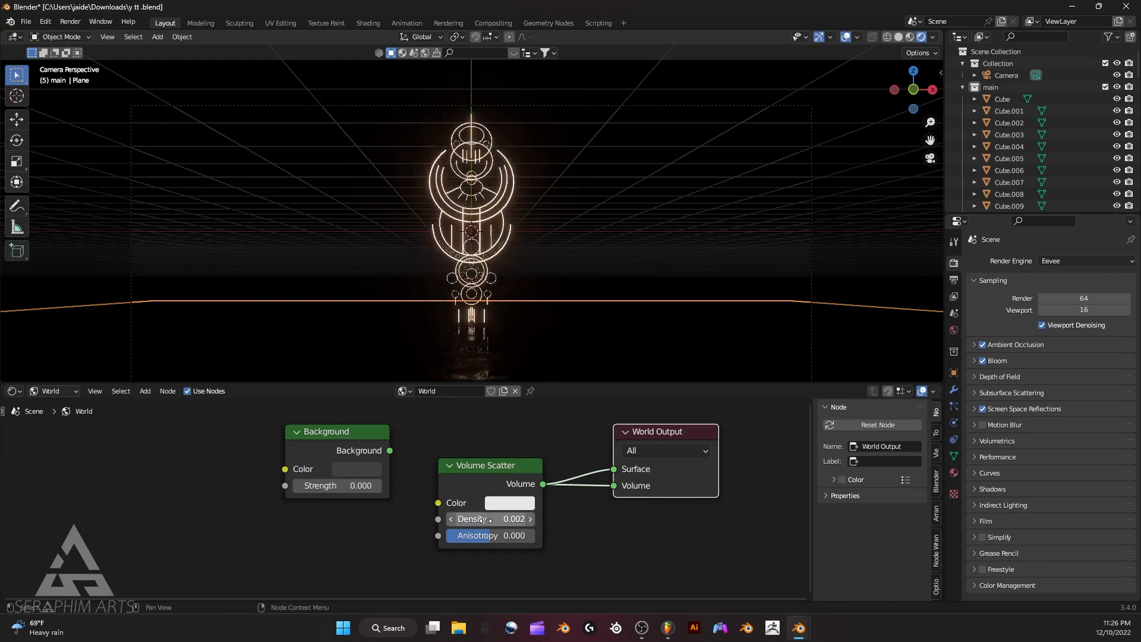
# Hide the viewport overlays to view the whole camera frame, and change the viewport to Solid shading.
pyautogui.click(845, 37)
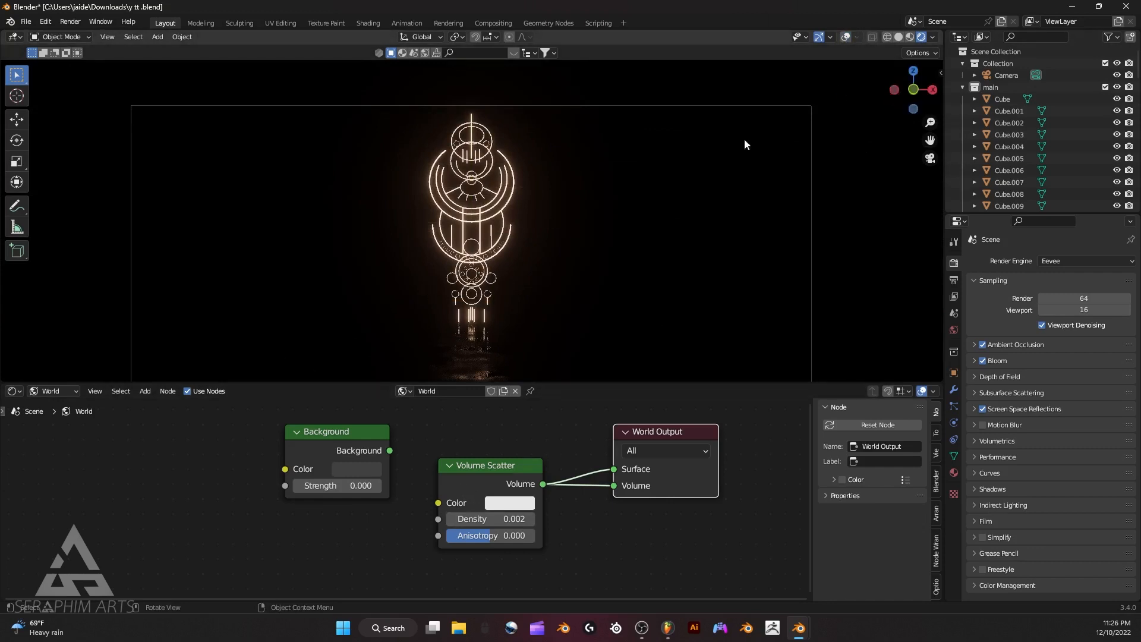
pyautogui.scroll(-1, 530, 308)
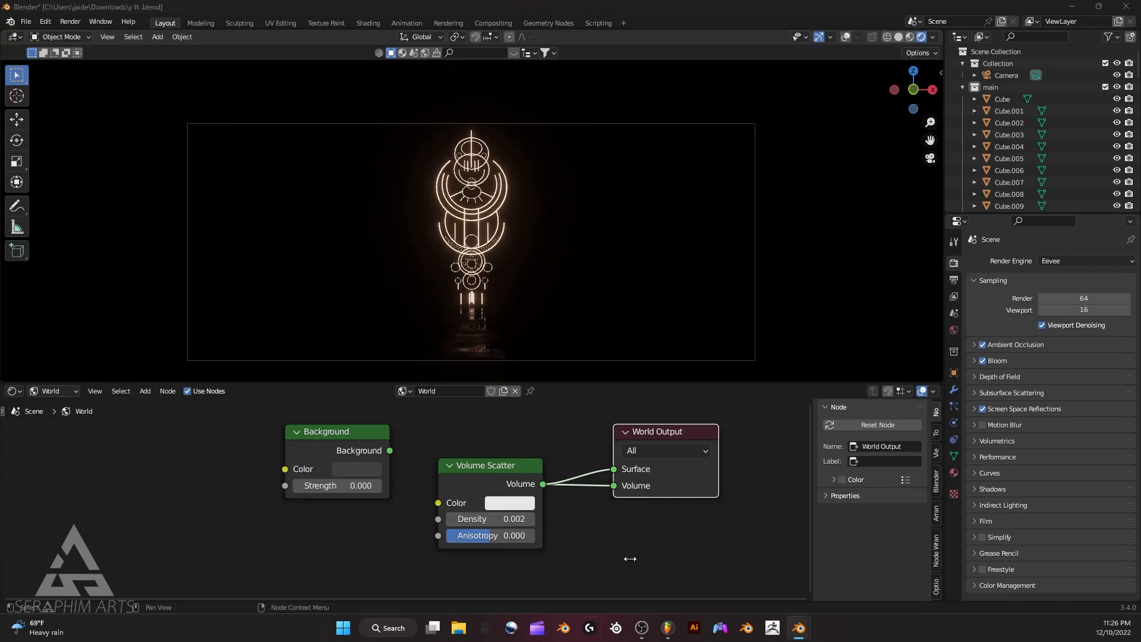
pyautogui.click(898, 37)
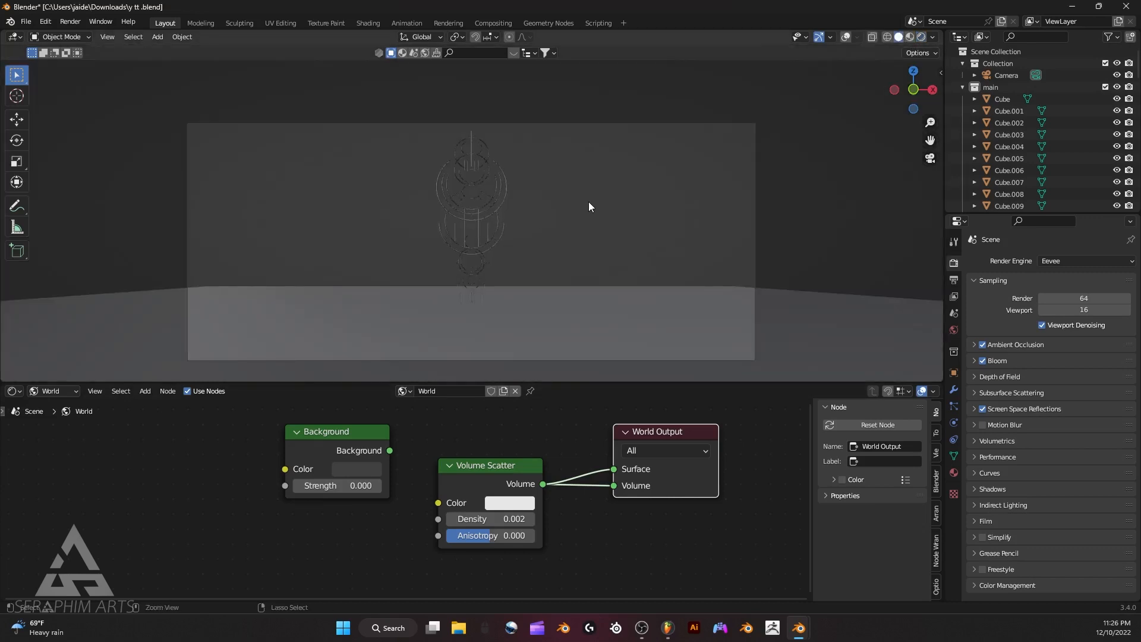
# Paste the copied blossom tree into the scene and scale it down until its crown fits within the camera frame.
pyautogui.hotkey('ctrl', 'v')
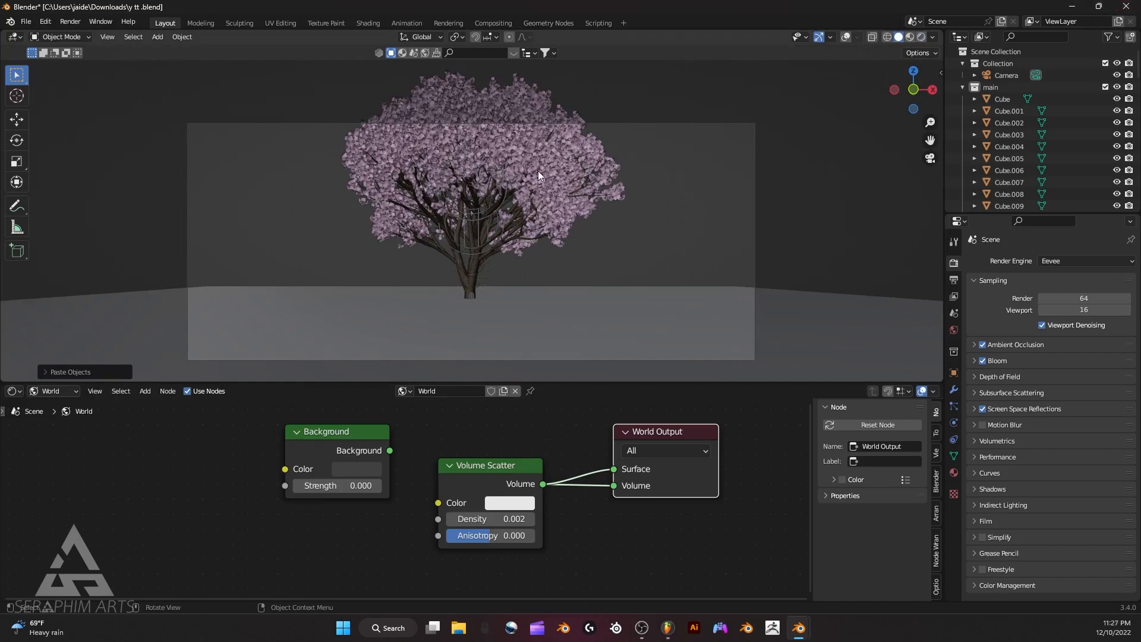
pyautogui.press('s')
pyautogui.click(627, 173)
pyautogui.scroll(3, 628, 176)
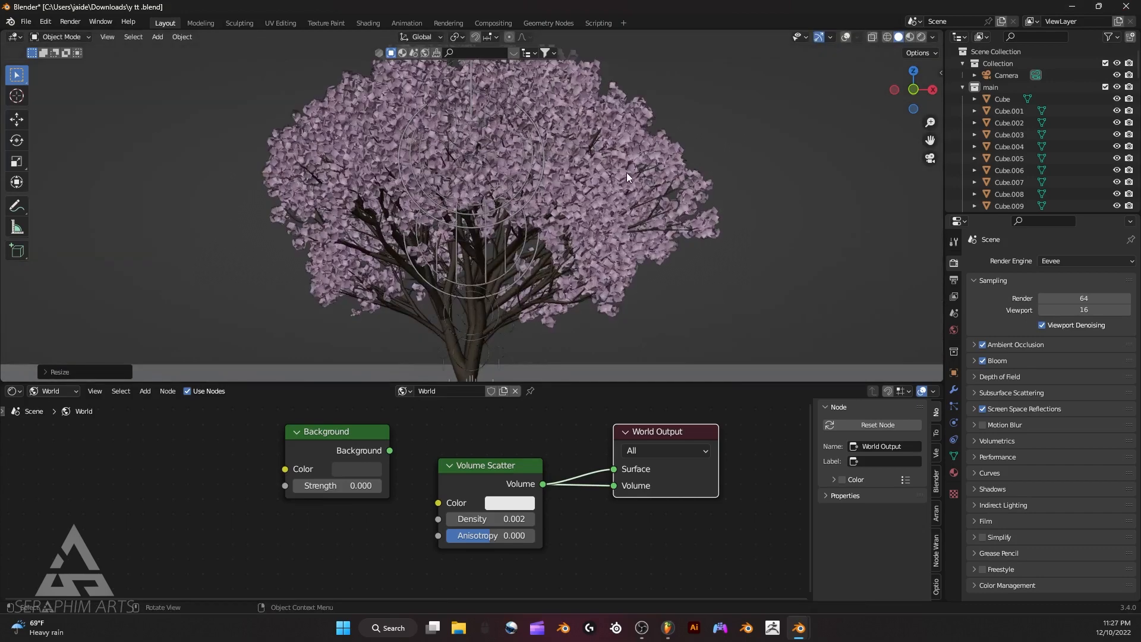
pyautogui.scroll(-1, 629, 176)
pyautogui.scroll(-1, 627, 174)
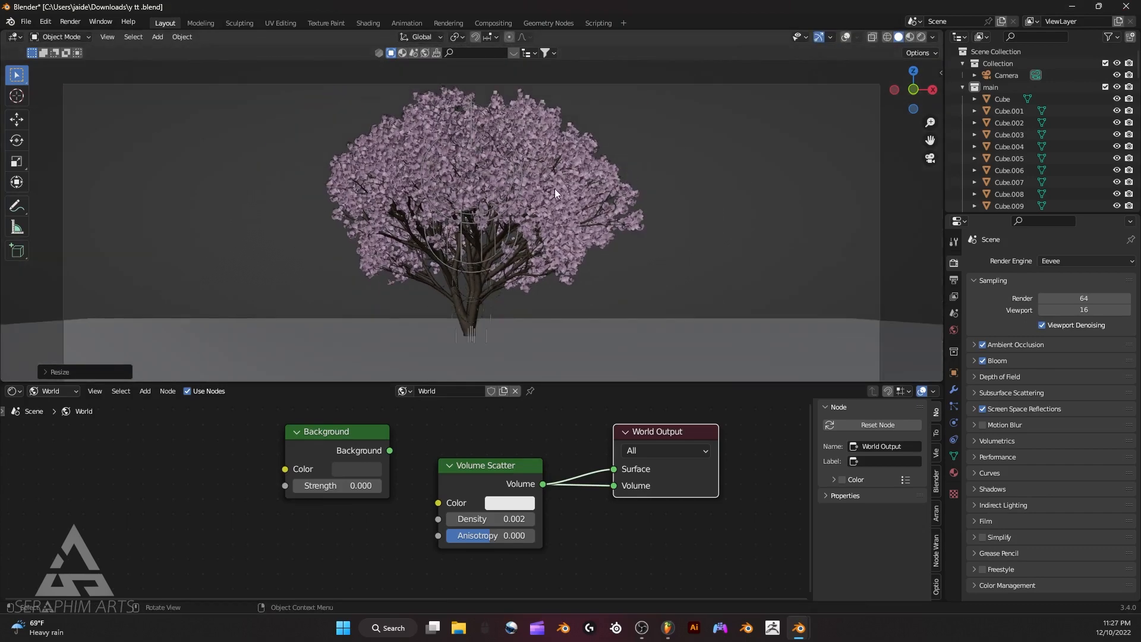
pyautogui.moveTo(502, 160)
pyautogui.mouseDown(button='middle')
pyautogui.moveTo(637, 174)
pyautogui.moveTo(487, 159)
pyautogui.mouseUp(button='middle')
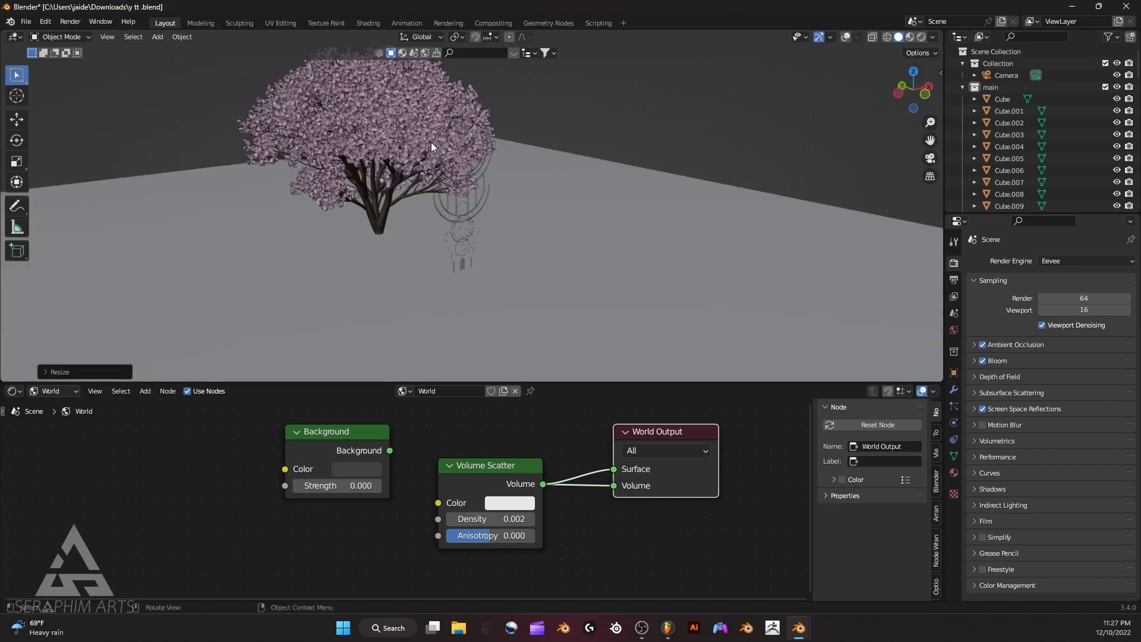
pyautogui.click(929, 158)
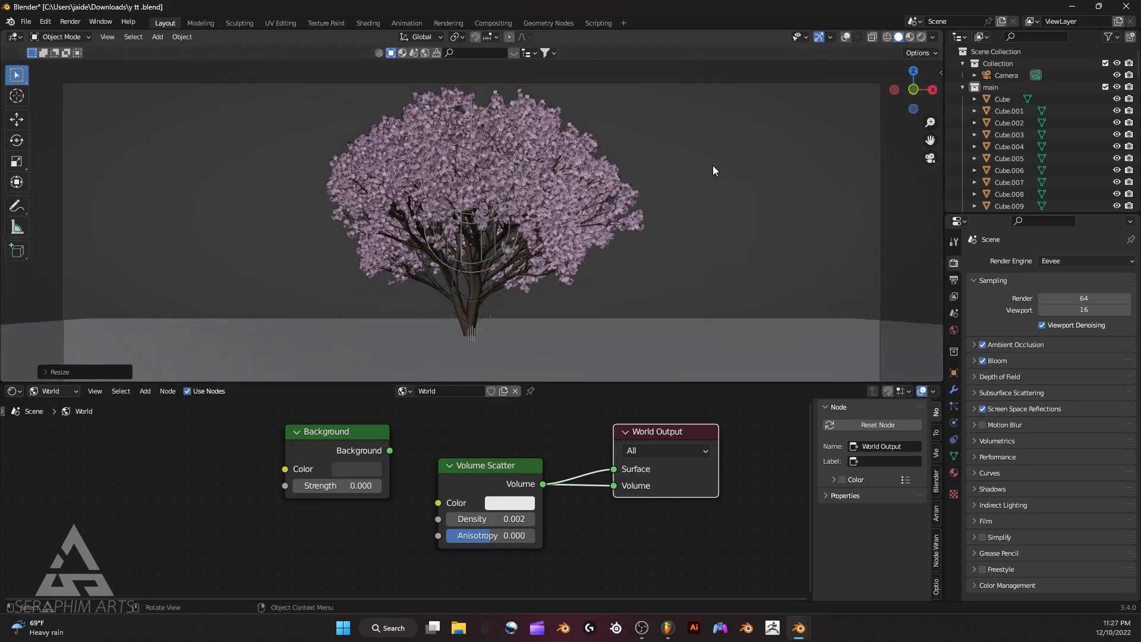
# Fine-tune the tree's scale and check its position behind the ring artwork, ending in the camera view.
pyautogui.press('s')
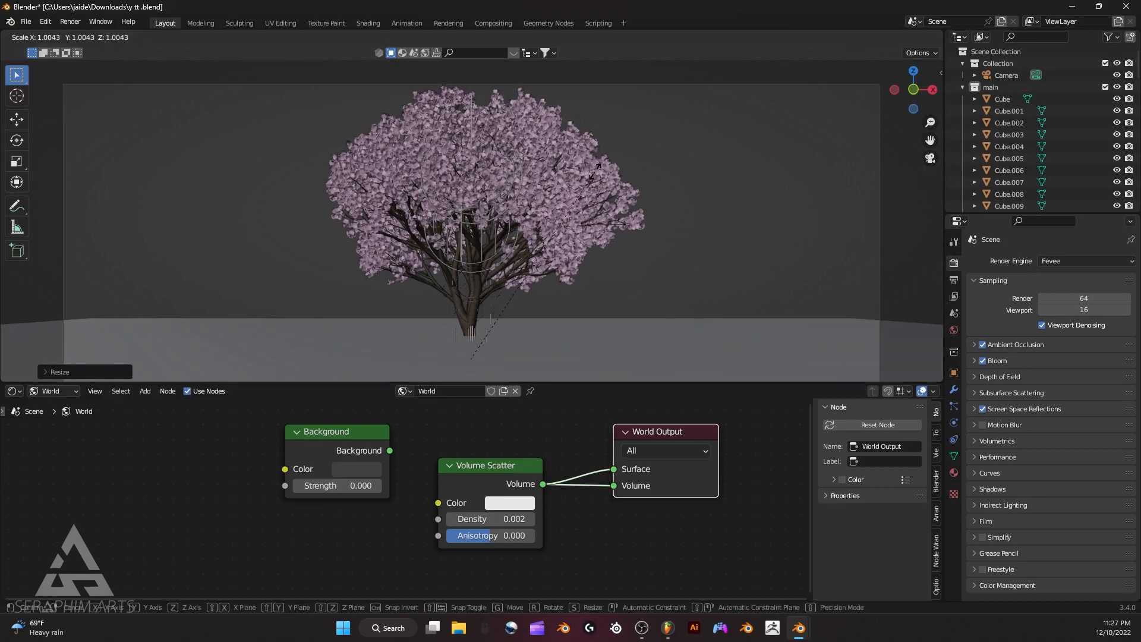
pyautogui.click(500, 163)
pyautogui.scroll(-1, 534, 164)
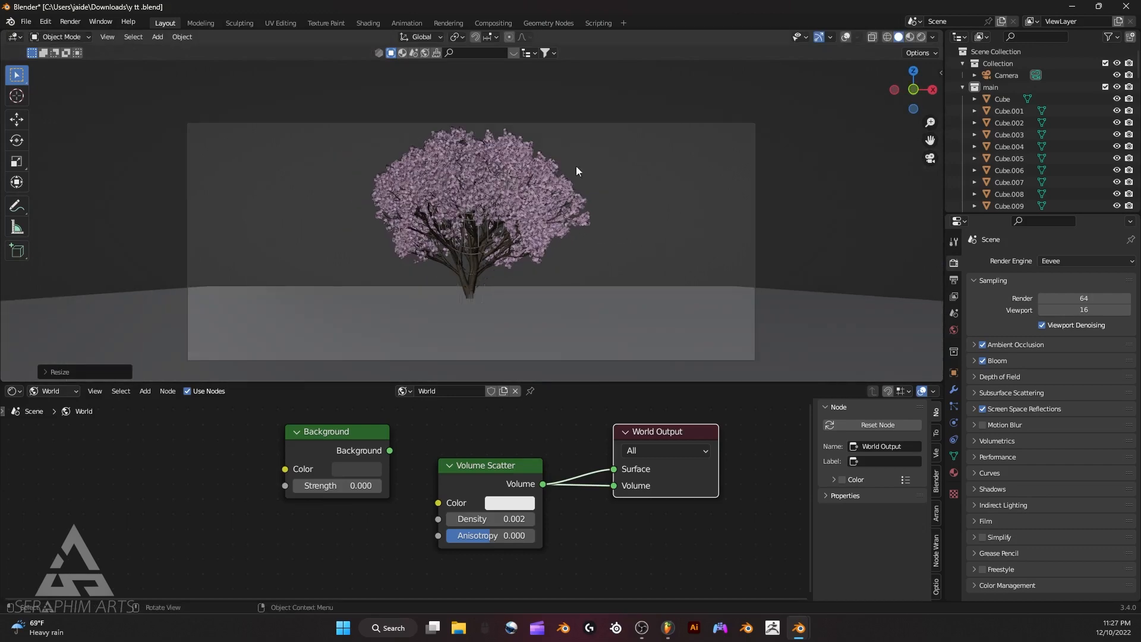
pyautogui.scroll(1, 547, 188)
pyautogui.moveTo(545, 191); pyautogui.dragTo(490, 177, button='middle')
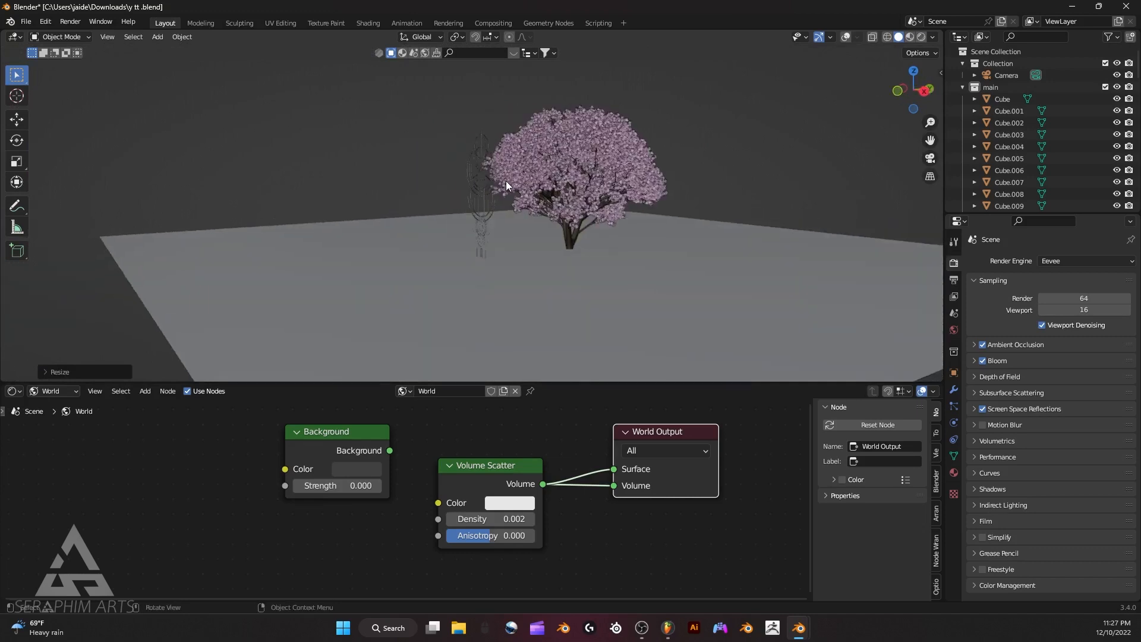
pyautogui.click(929, 159)
pyautogui.scroll(-3, 703, 176)
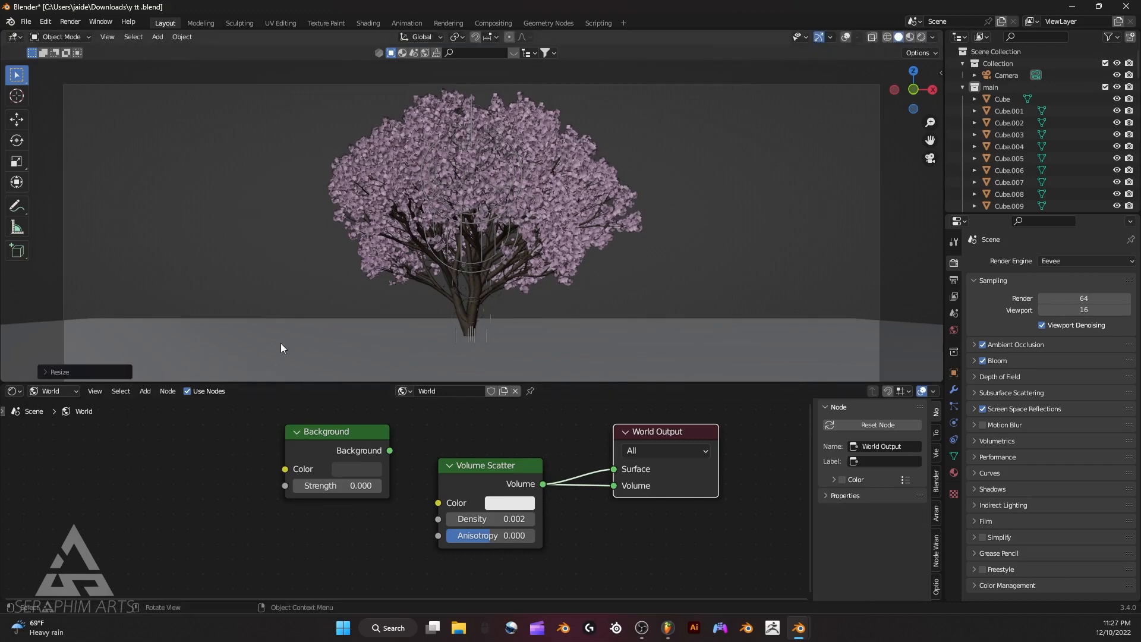
pyautogui.scroll(-4, 281, 341)
# Change the shader editor area to a Timeline and shrink it to give the 3D viewport more height.
pyautogui.click(42, 393)
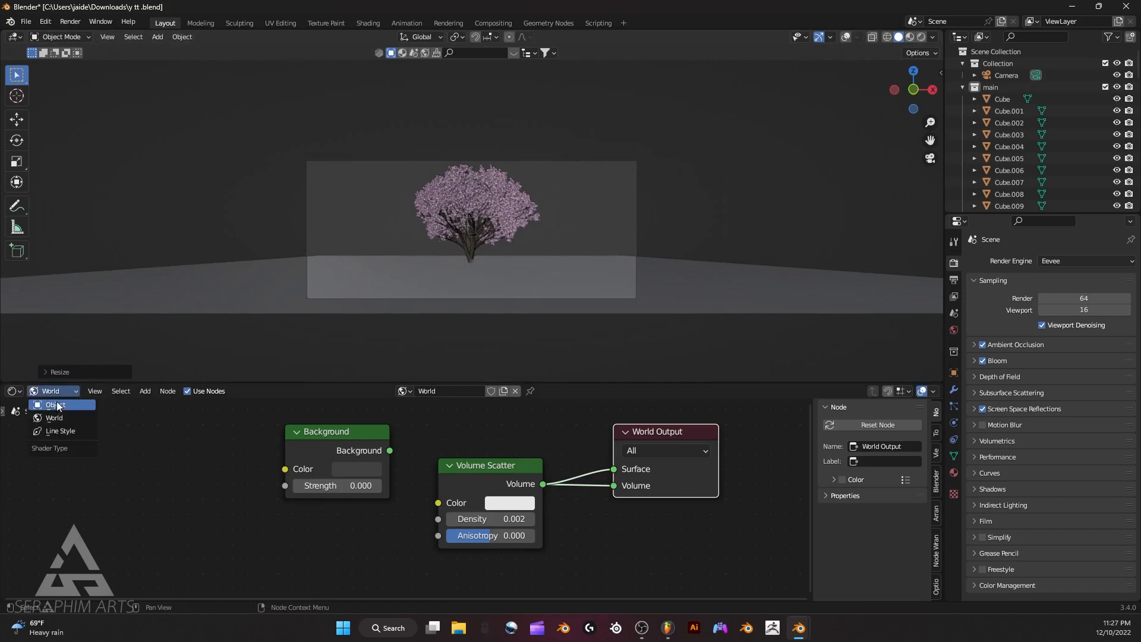
pyautogui.click(13, 390)
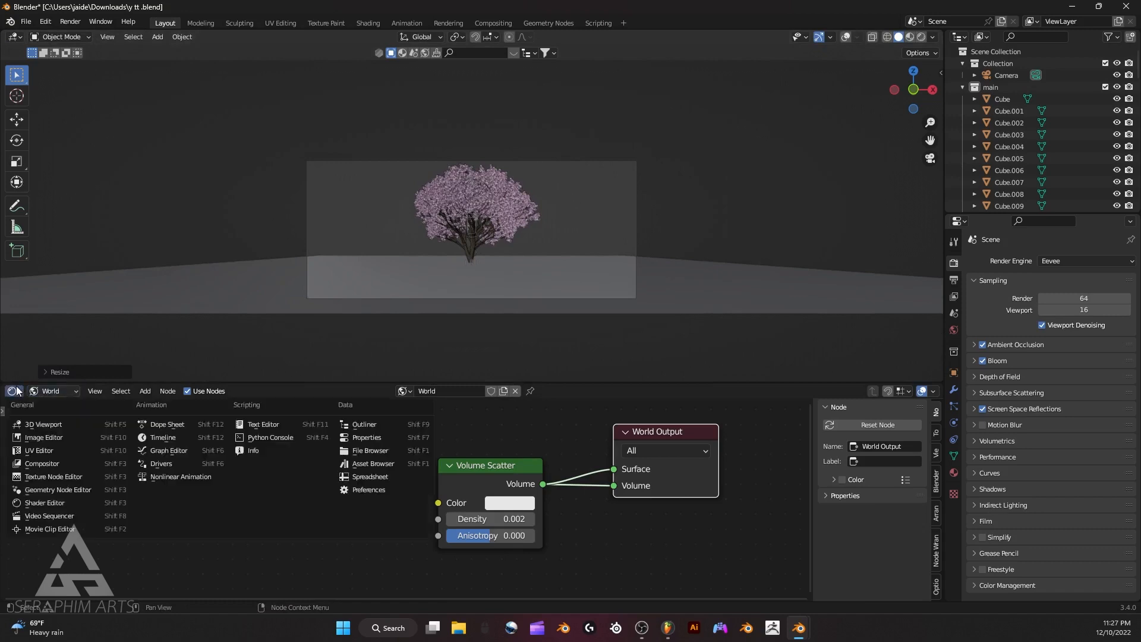
pyautogui.click(160, 438)
pyautogui.moveTo(221, 384); pyautogui.dragTo(208, 514)
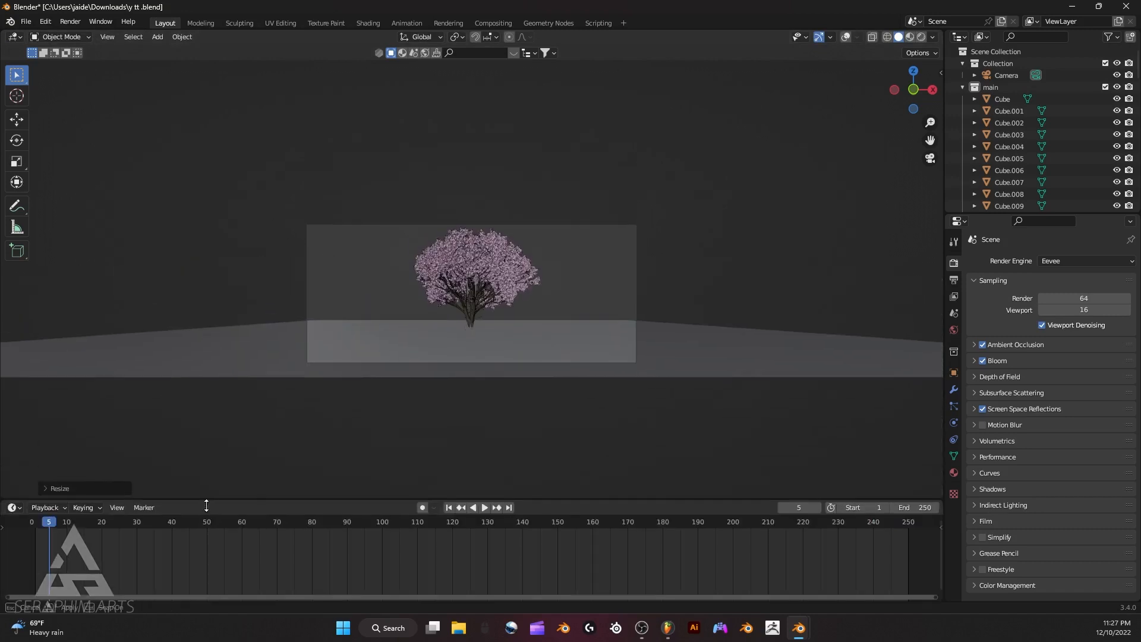
pyautogui.scroll(6, 472, 310)
pyautogui.scroll(-2, 472, 310)
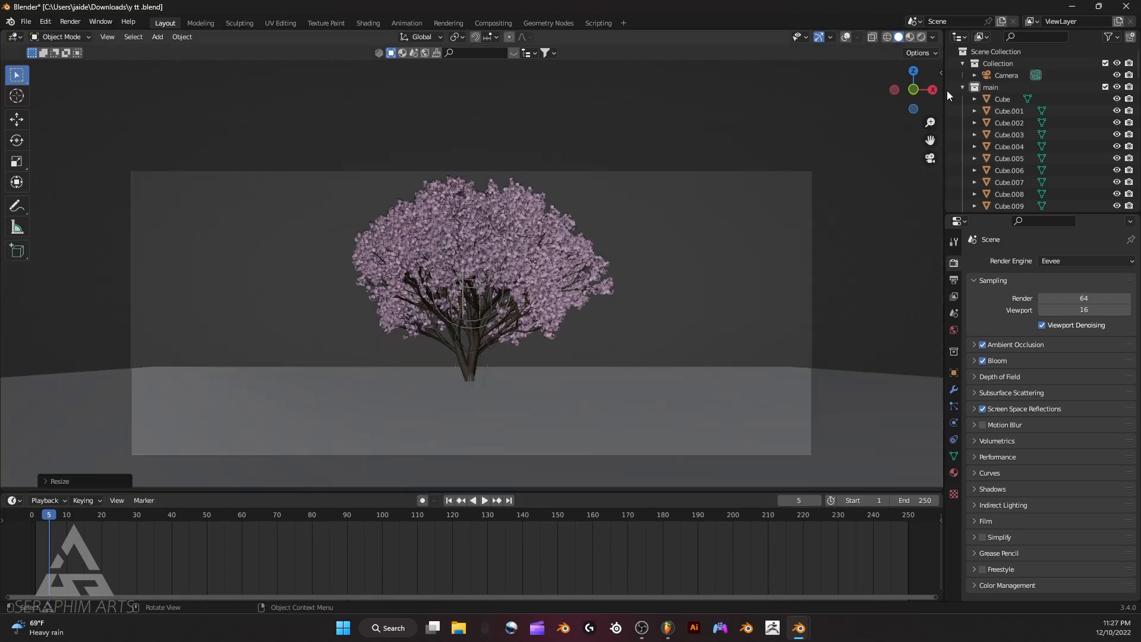
pyautogui.scroll(3, 924, 137)
pyautogui.scroll(-1, 924, 138)
pyautogui.moveTo(927, 139); pyautogui.dragTo(928, 83)
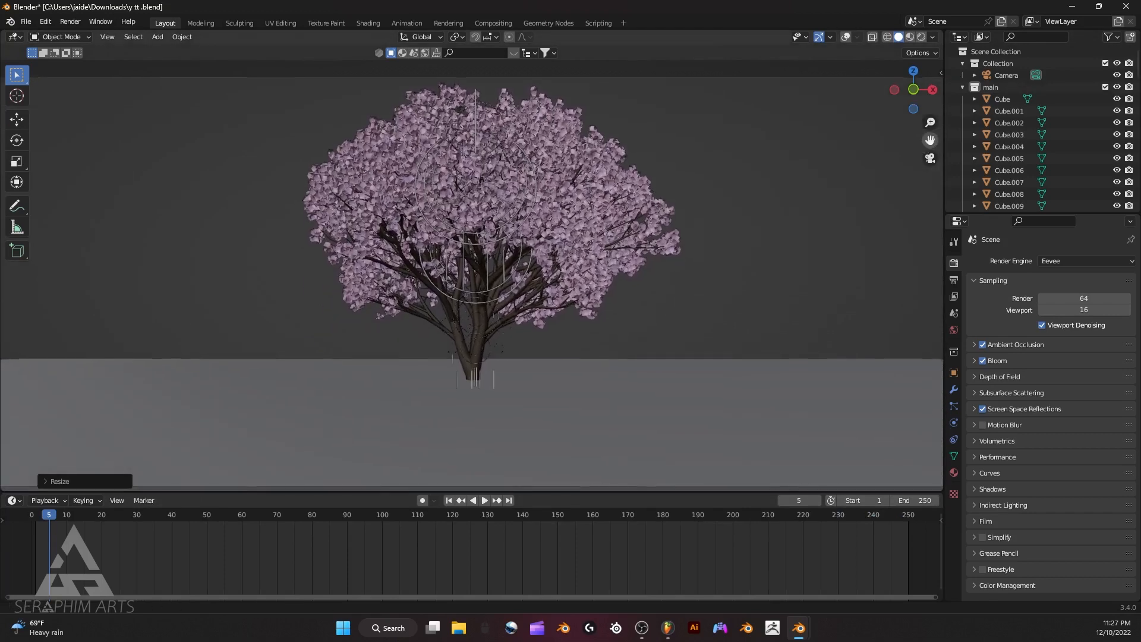
pyautogui.scroll(-1, 643, 197)
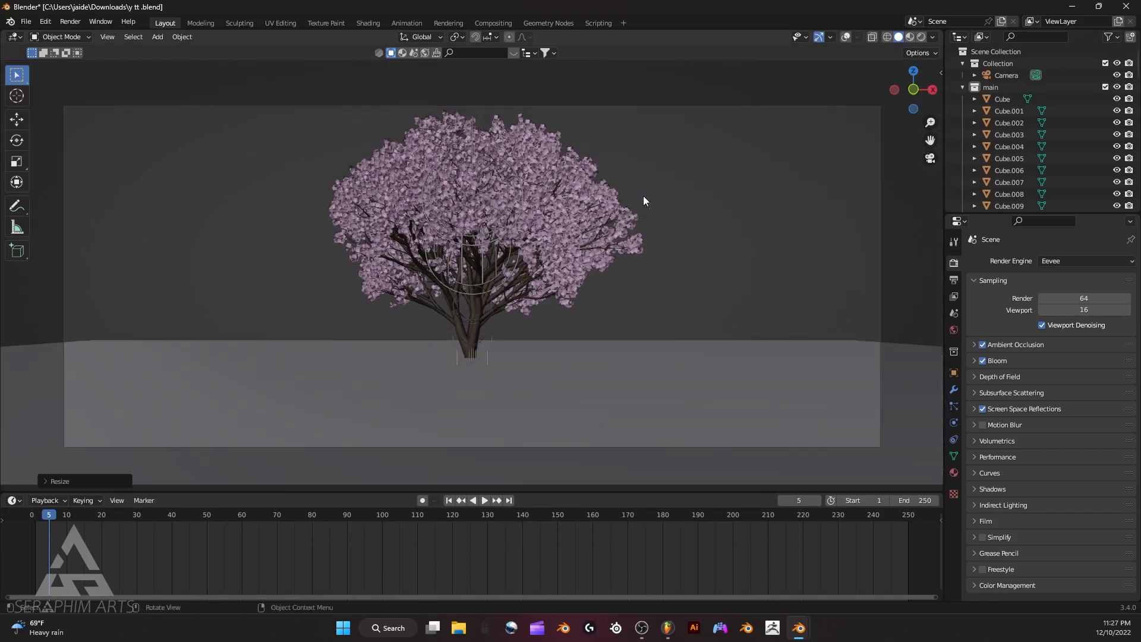
# Add an area light and rotate it about 90° in the side view with overlays shown, so it faces the tree.
pyautogui.hotkey('shift', 'a')
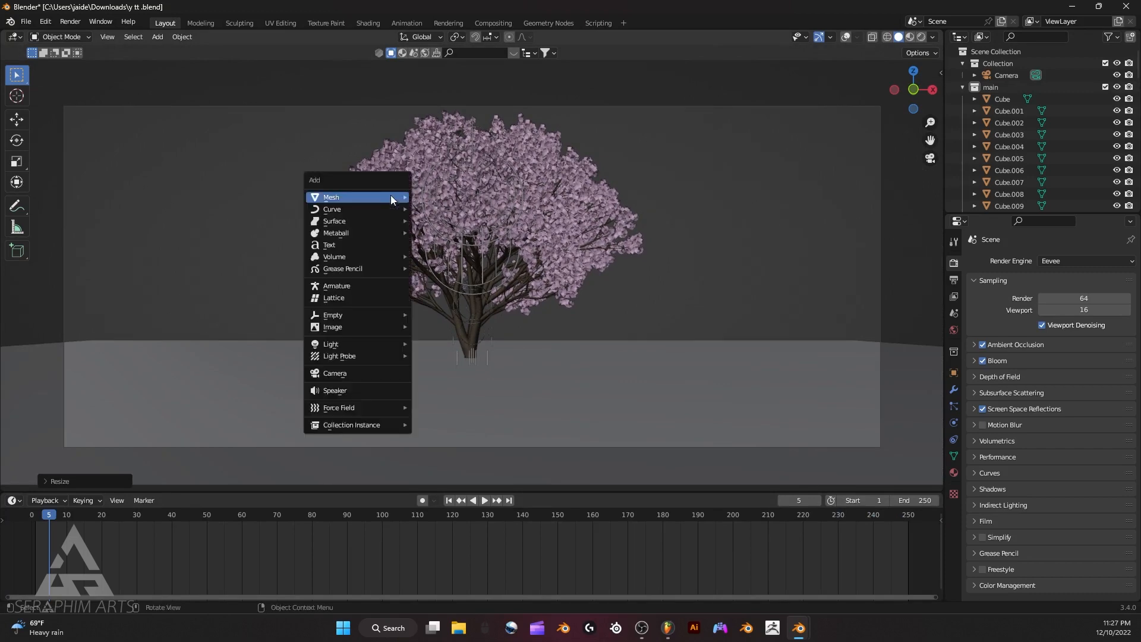
pyautogui.moveTo(326, 346)
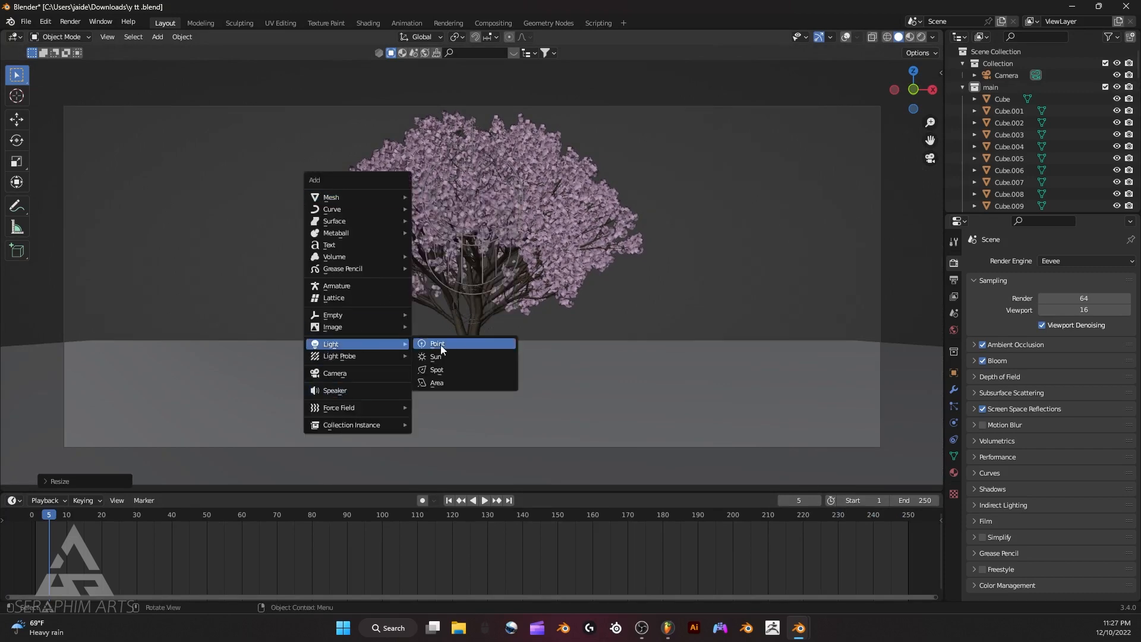
pyautogui.click(435, 383)
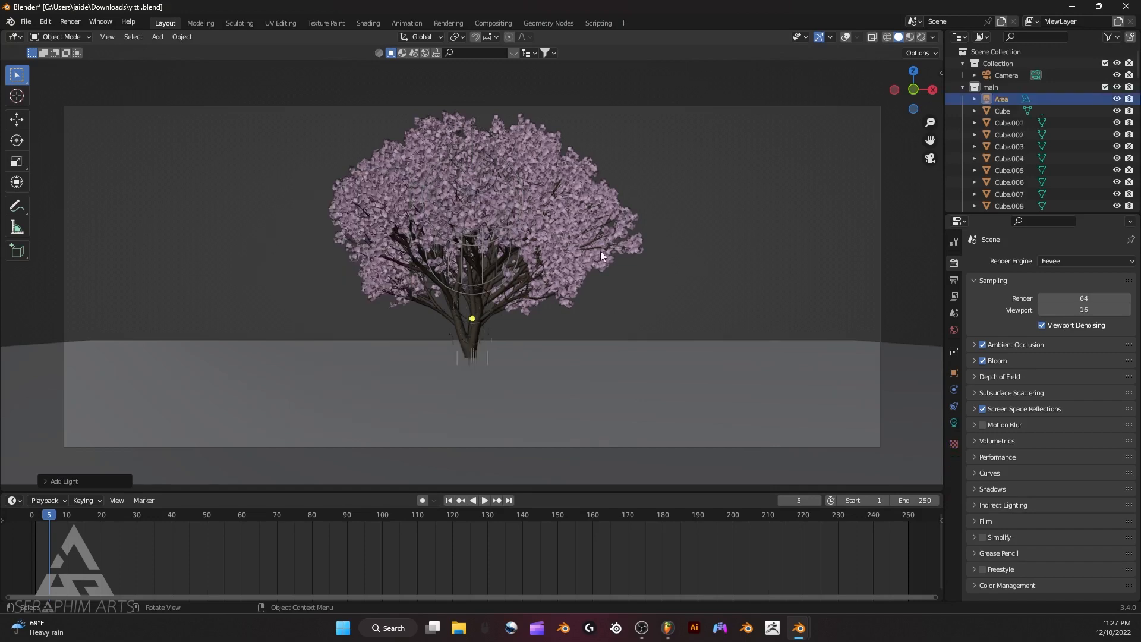
pyautogui.click(894, 89)
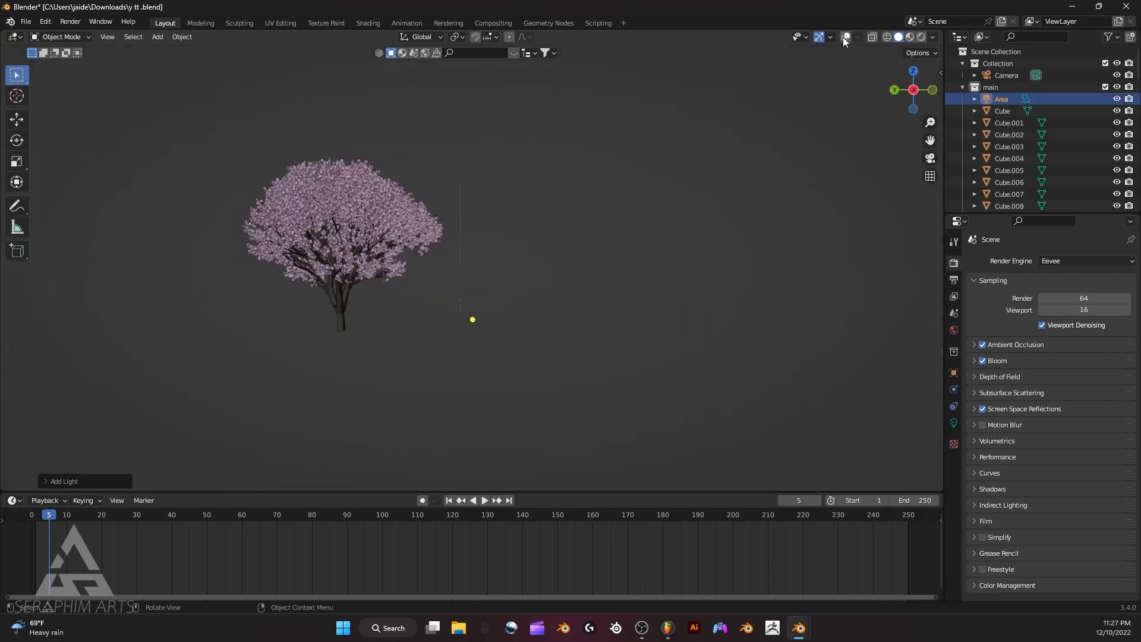
pyautogui.press('r')
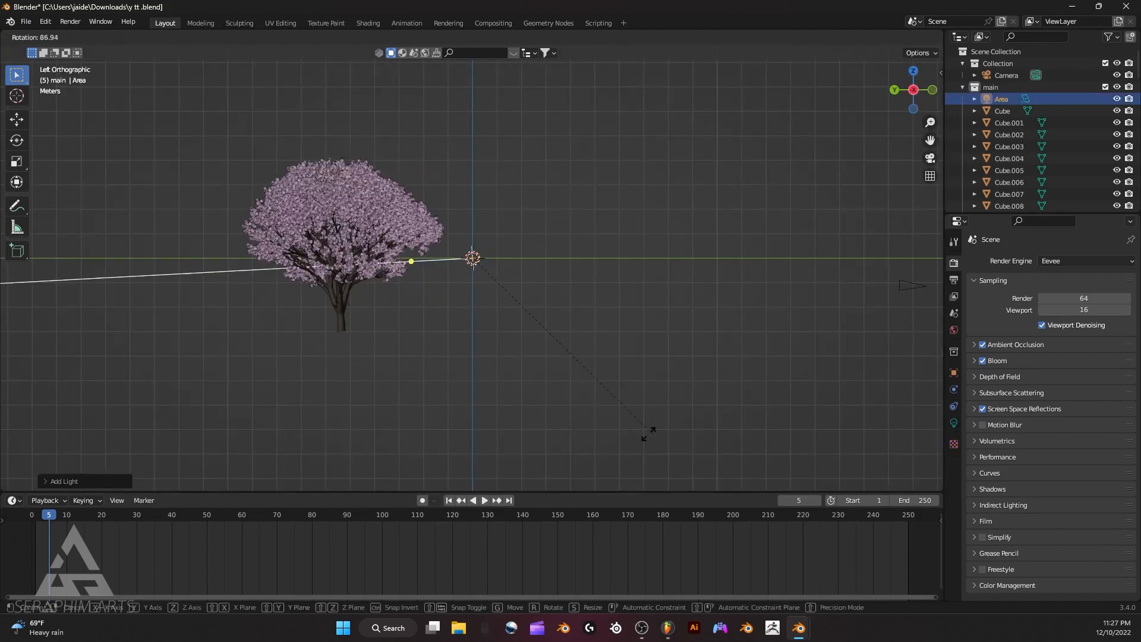
pyautogui.click(590, 324)
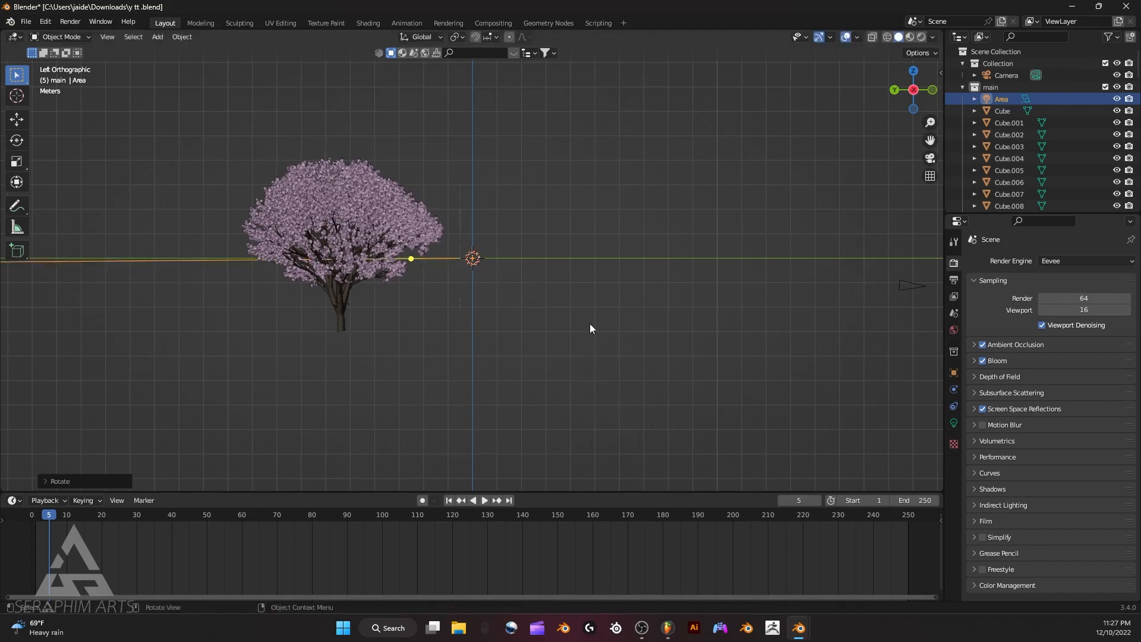
# Stretch the area light along the Z axis into a tall rectangle close to the ring artwork's height.
pyautogui.press('s')
pyautogui.press('z')
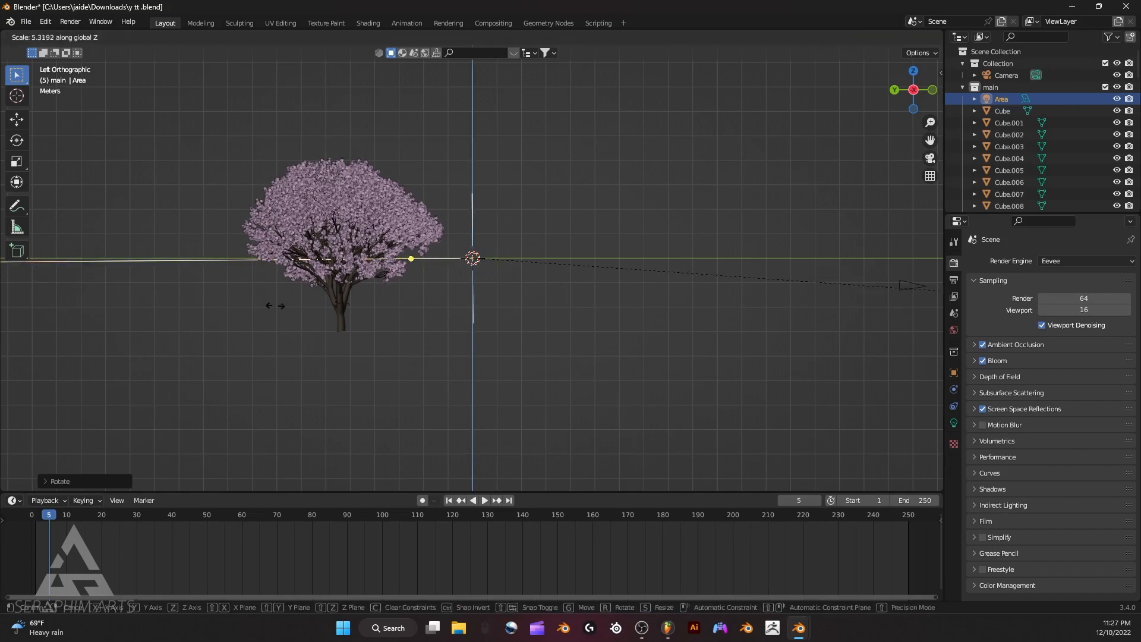
pyautogui.click(275, 306)
pyautogui.moveTo(274, 306); pyautogui.dragTo(364, 247, button='middle')
pyautogui.scroll(4, 439, 240)
pyautogui.press('s')
pyautogui.press('z')
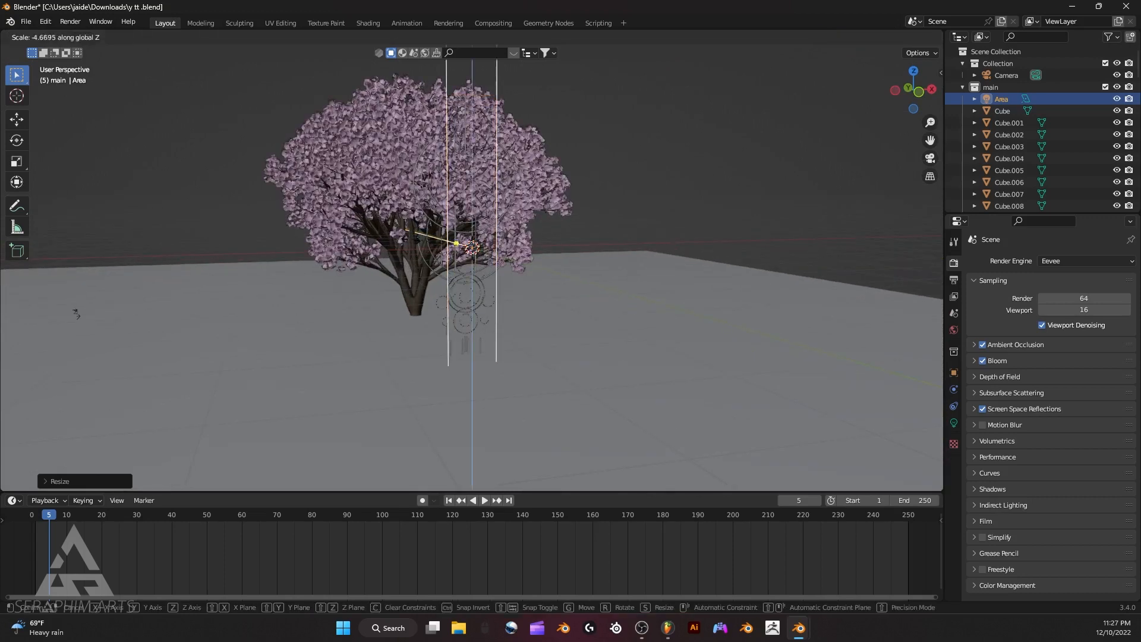
pyautogui.click(393, 236)
pyautogui.press('s')
pyautogui.press('z')
pyautogui.click(433, 239)
pyautogui.press('s')
pyautogui.press('z')
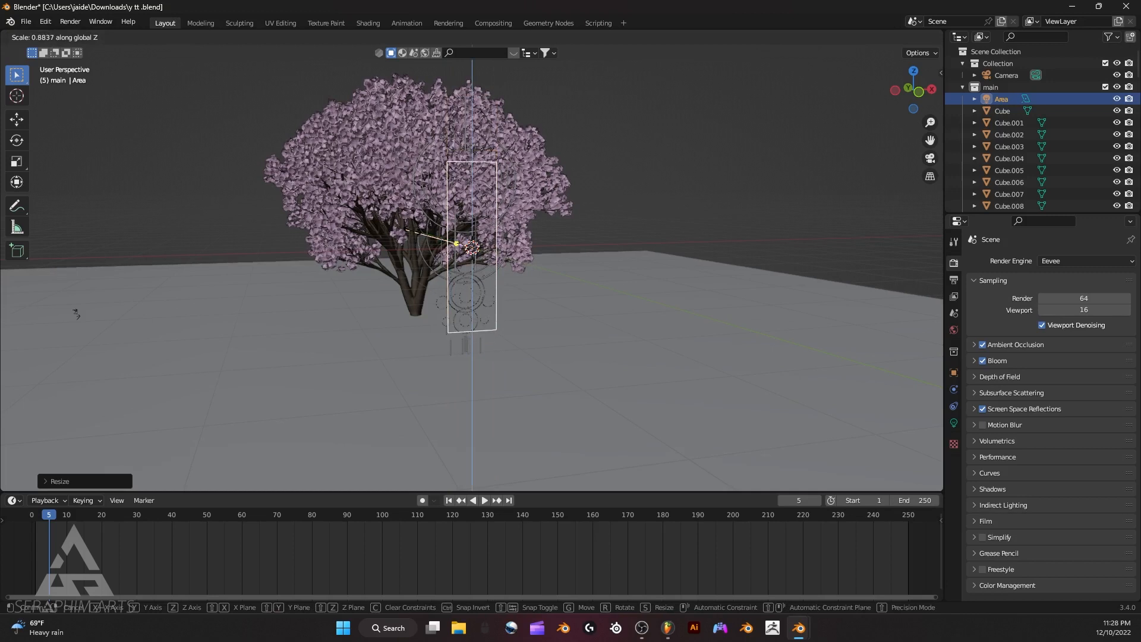
pyautogui.click(435, 238)
# Widen the area light along X, extend its height along Z, and enlarge it overall to an X scale of about 1.37.
pyautogui.press('s')
pyautogui.press('x')
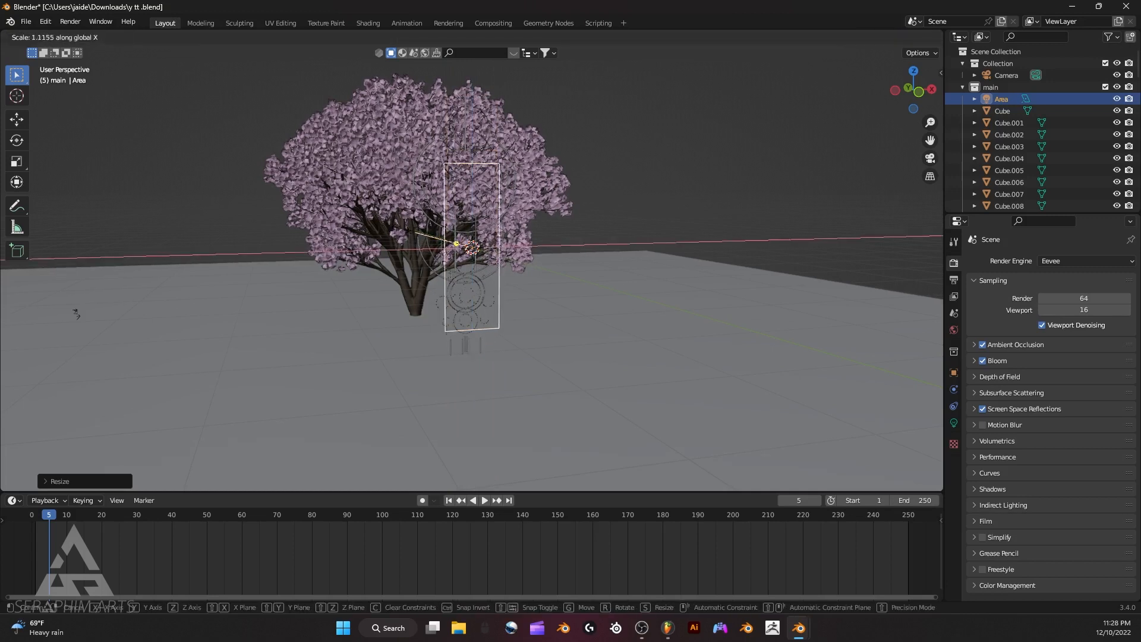
pyautogui.click(397, 232)
pyautogui.press('s')
pyautogui.press('z')
pyautogui.click(400, 232)
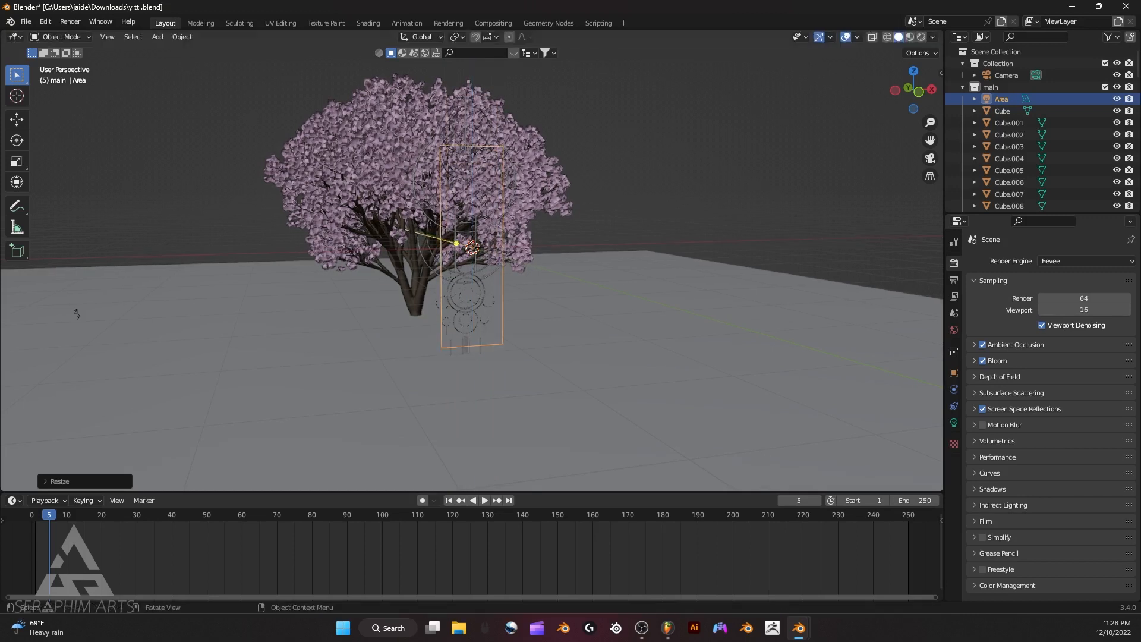
pyautogui.press('s')
pyautogui.click(684, 213)
# Raise the area light about 0.19 m along Z and move it along Y to about 0.74 m, just behind the artwork.
pyautogui.press('g')
pyautogui.press('z')
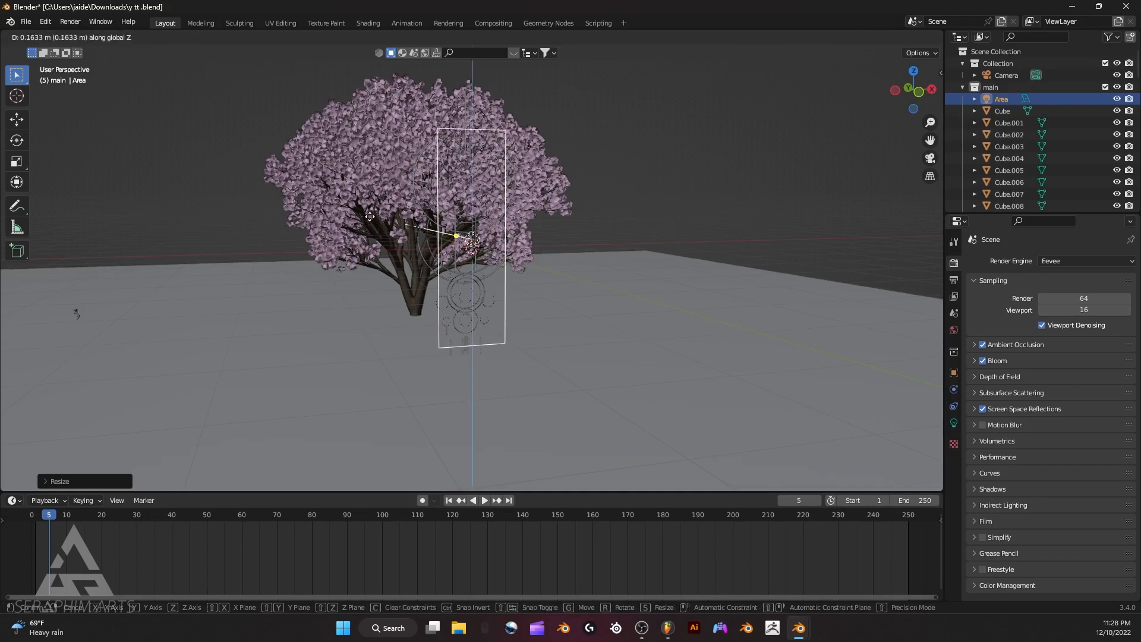
pyautogui.click(685, 203)
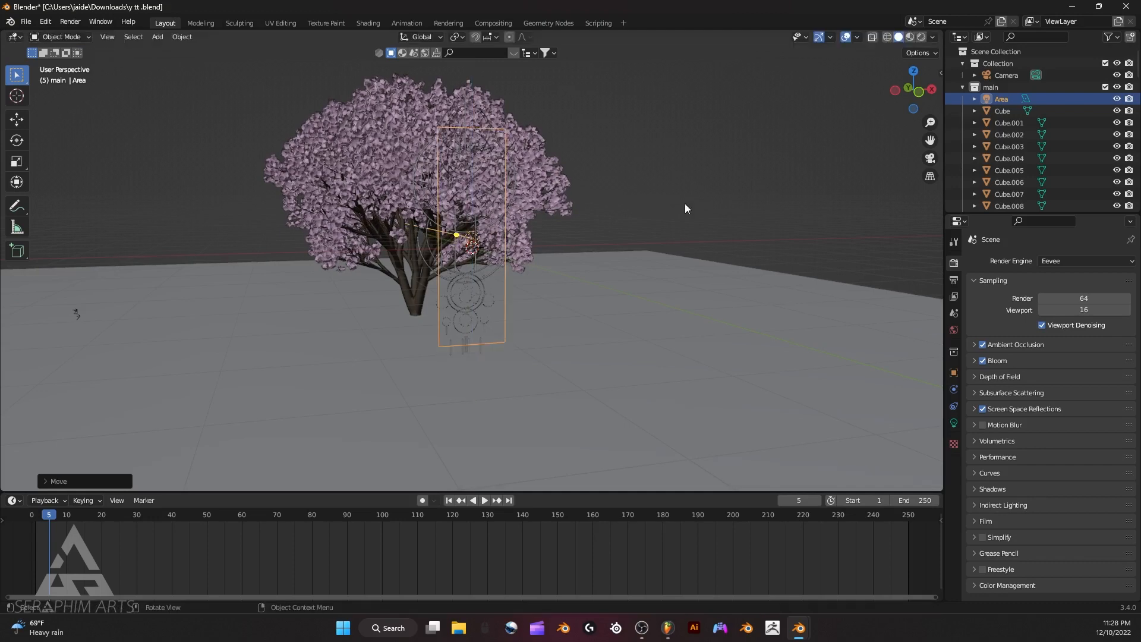
pyautogui.click(894, 92)
pyautogui.press('g')
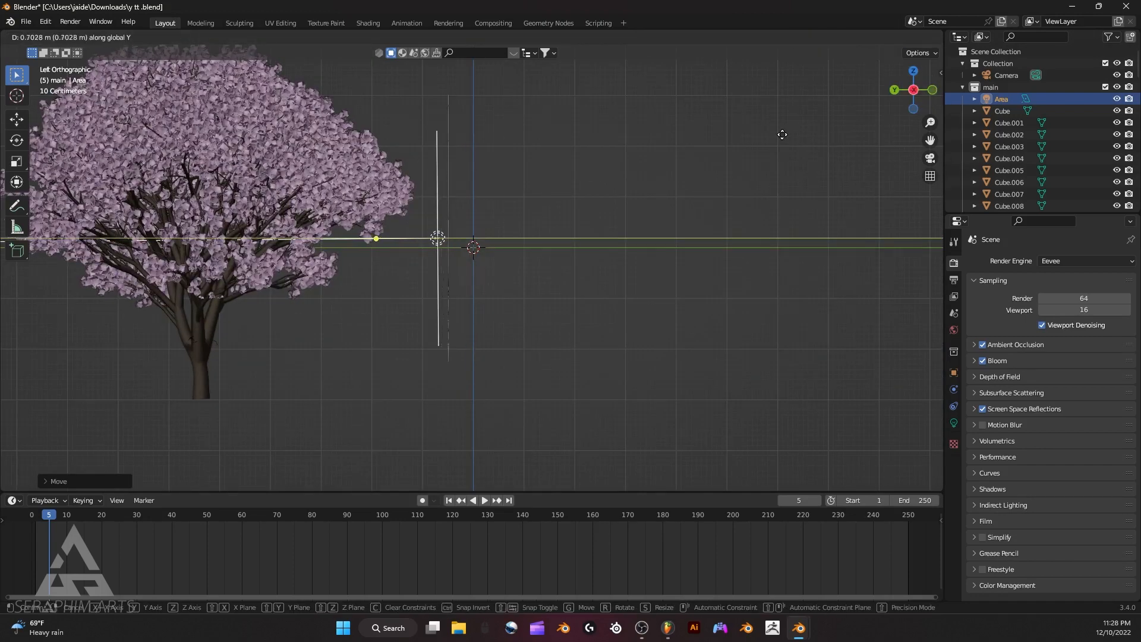
pyautogui.click(757, 133)
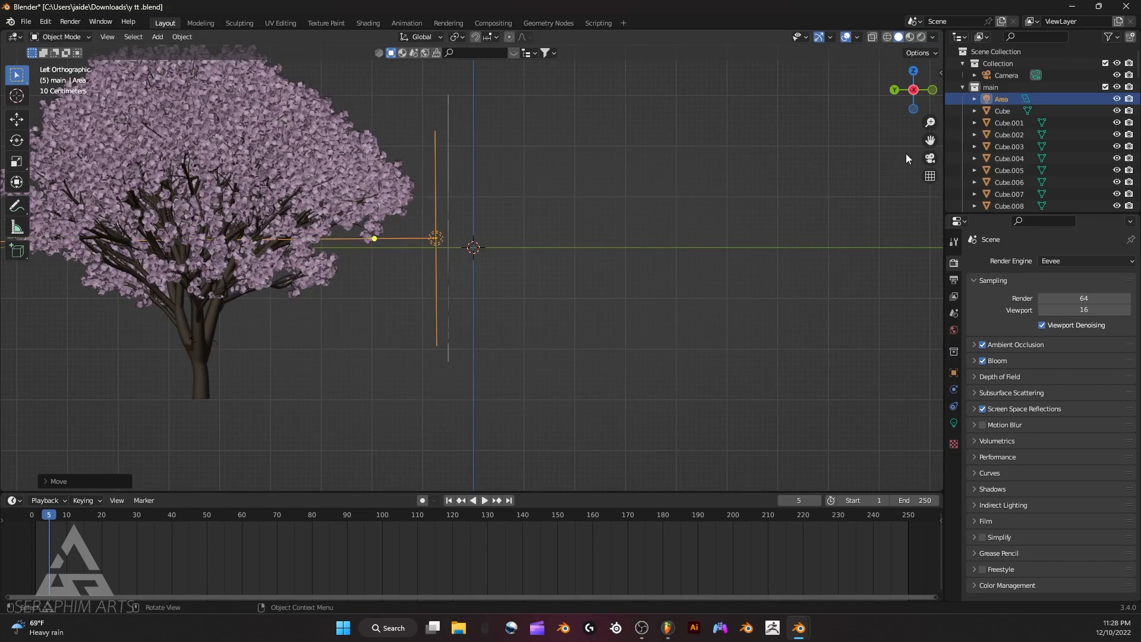
# Check the area light through the camera in Rendered shading and return the viewport to Solid shading.
pyautogui.click(930, 158)
pyautogui.scroll(3, 466, 197)
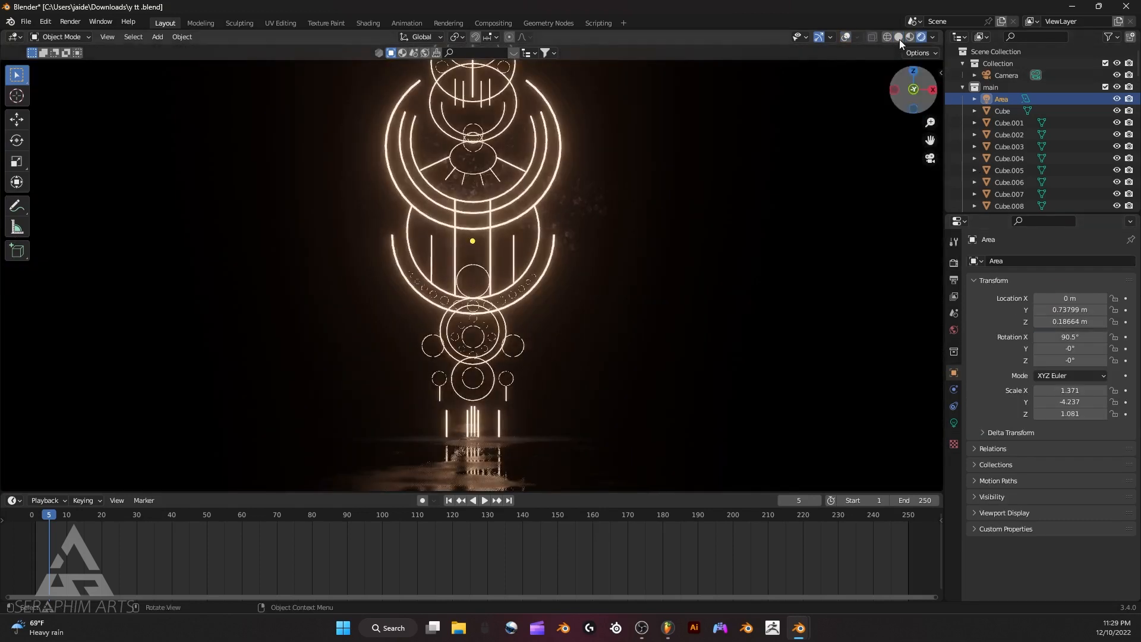
pyautogui.click(899, 40)
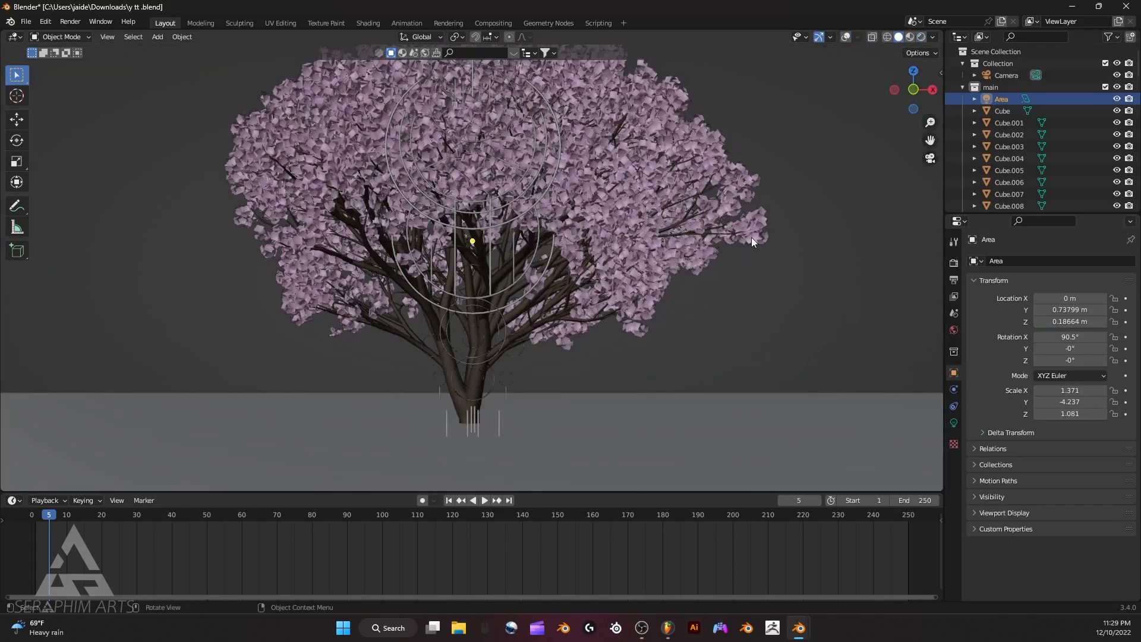
# Show the viewport overlays and, in the side view, tilt the area light slightly upward and shift it a little toward the tree.
pyautogui.scroll(-5, 517, 128)
pyautogui.moveTo(517, 128)
pyautogui.mouseDown(button='middle')
pyautogui.moveTo(608, 123)
pyautogui.moveTo(639, 154)
pyautogui.mouseUp(button='middle')
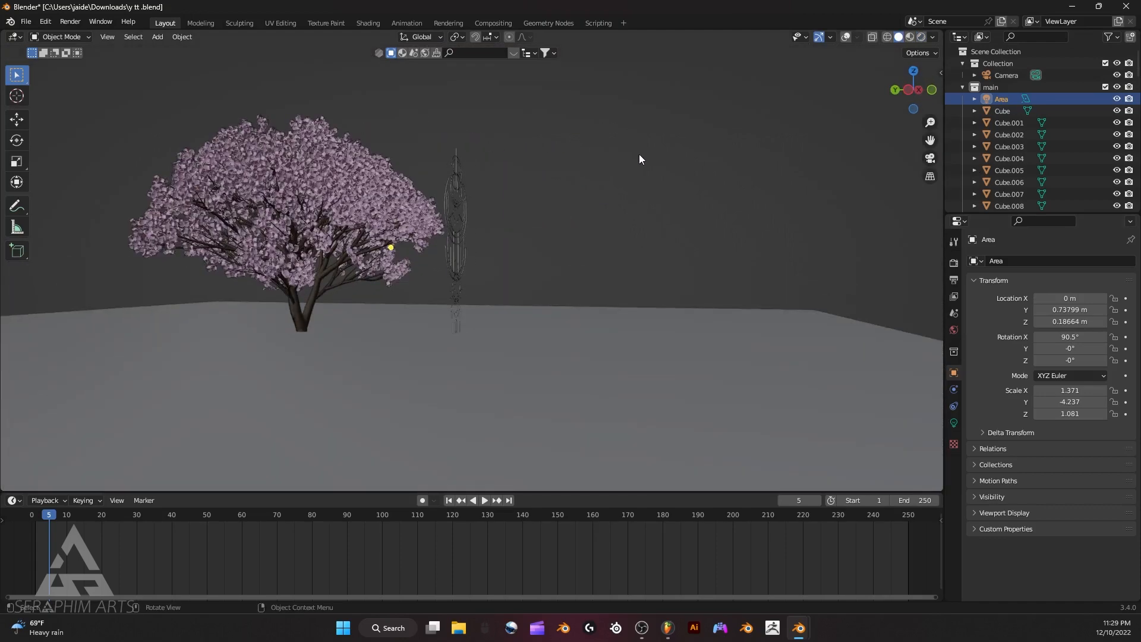
pyautogui.click(845, 38)
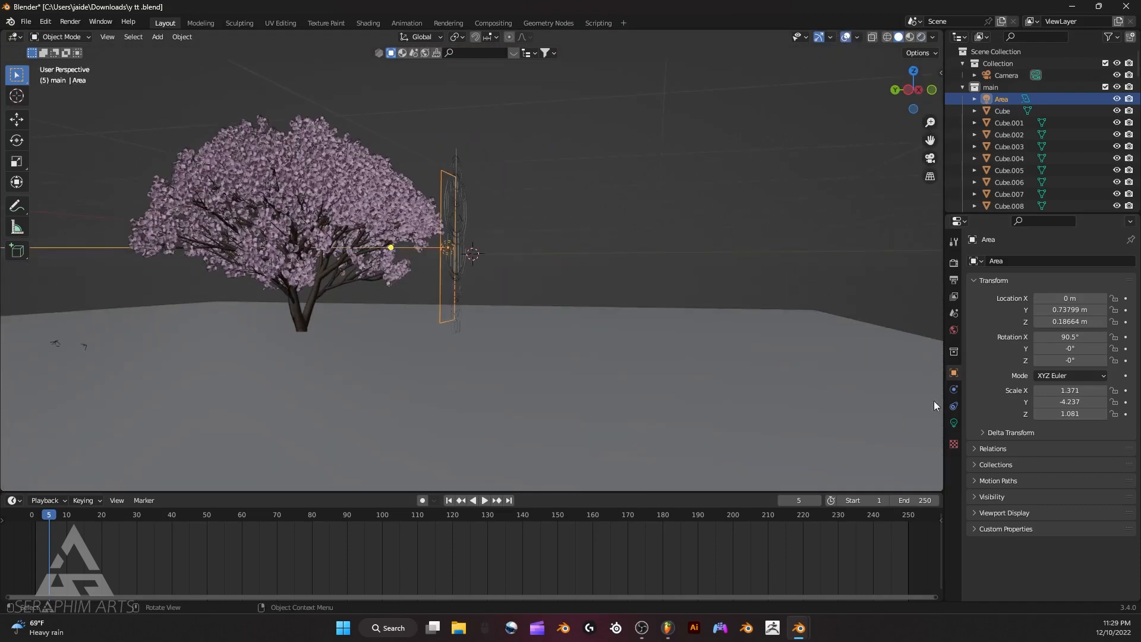
pyautogui.click(954, 423)
pyautogui.click(907, 91)
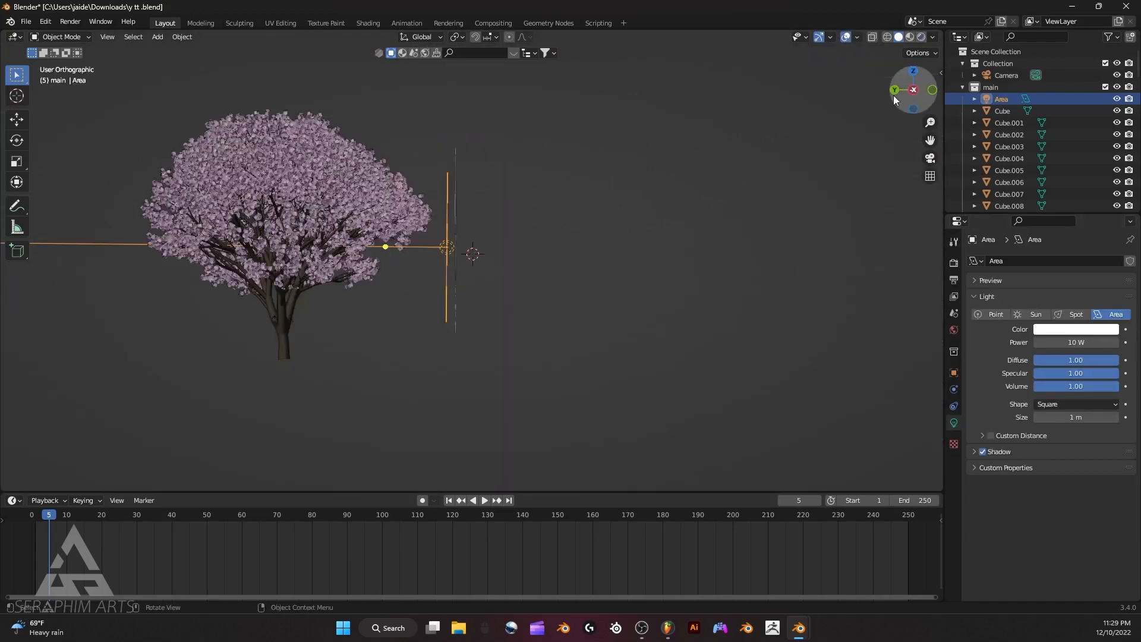
pyautogui.press('r')
pyautogui.click(697, 161)
pyautogui.press('g')
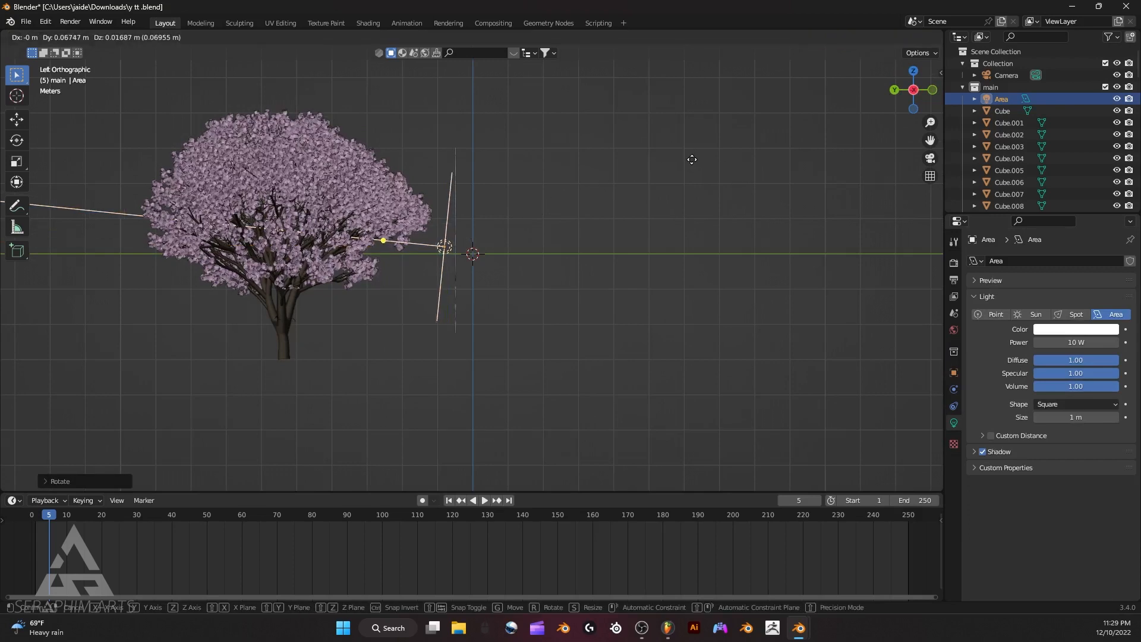
pyautogui.click(691, 160)
# Set the area light's power to 12.7 W and its color to a pale warm yellow with hue 0.112 and saturation 0.513.
pyautogui.moveTo(1073, 342); pyautogui.dragTo(1075, 342)
pyautogui.click(1076, 330)
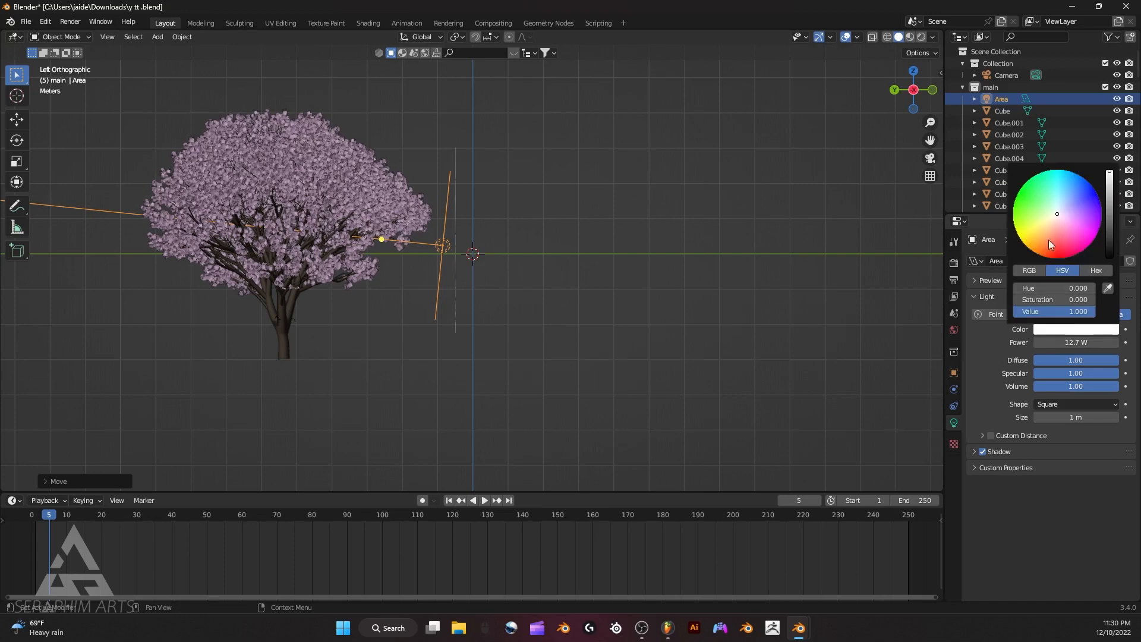
pyautogui.moveTo(1053, 220); pyautogui.dragTo(1050, 222)
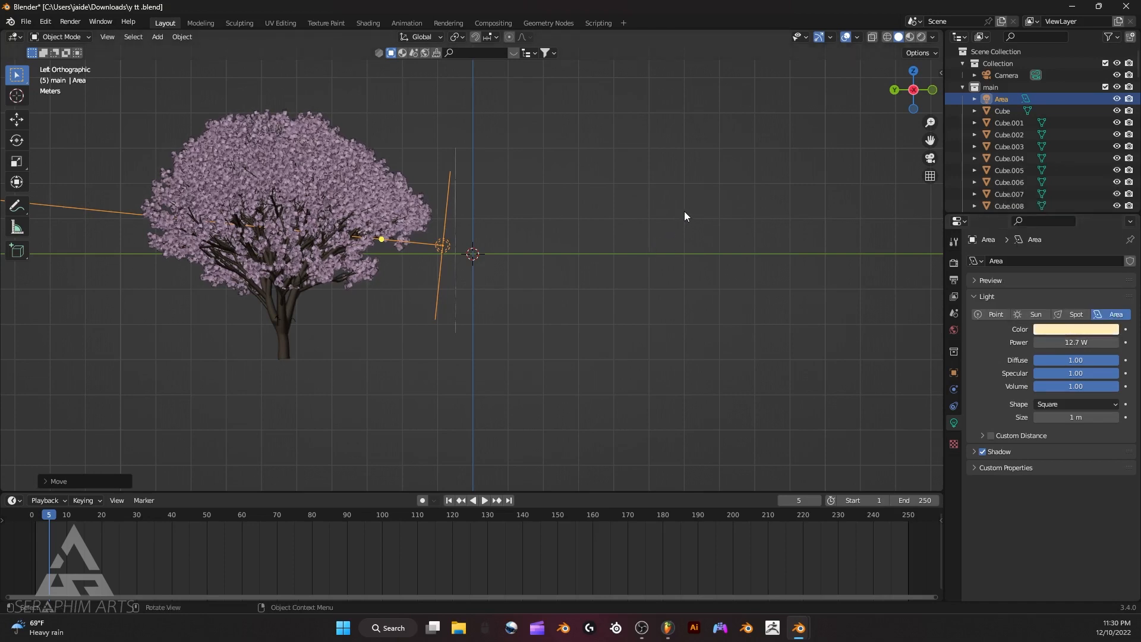
# Duplicate the area light and place the copy directly above the original, between the artwork and the treetop.
pyautogui.hotkey('ctrl', 'c')
pyautogui.hotkey('ctrl', 'v')
pyautogui.press('r')
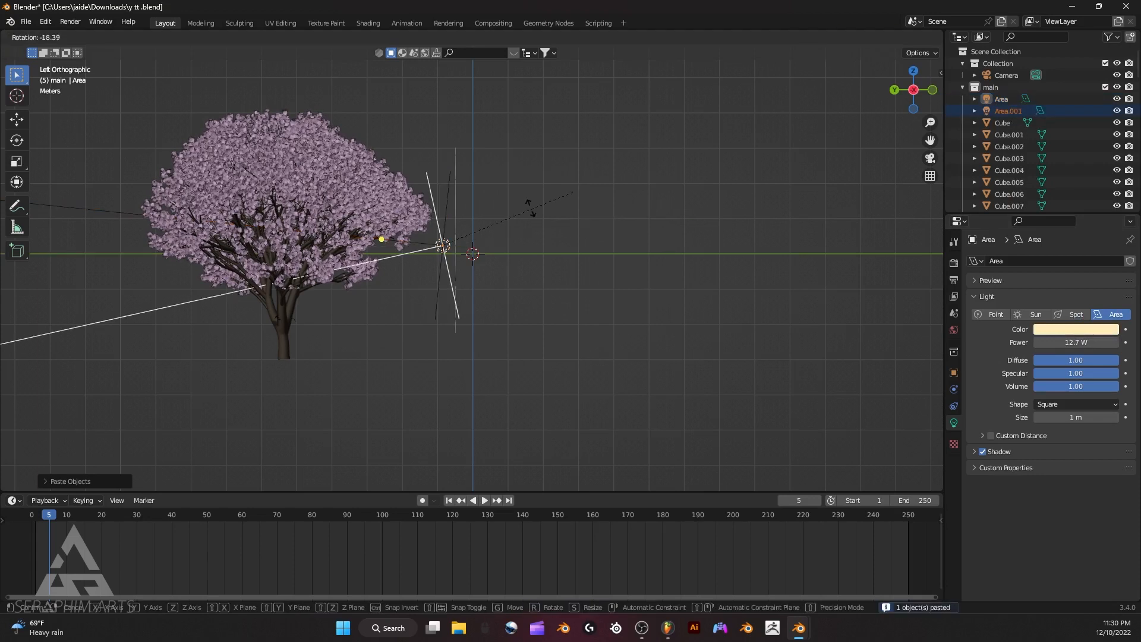
pyautogui.click(533, 133)
pyautogui.press('g')
pyautogui.click(576, 31)
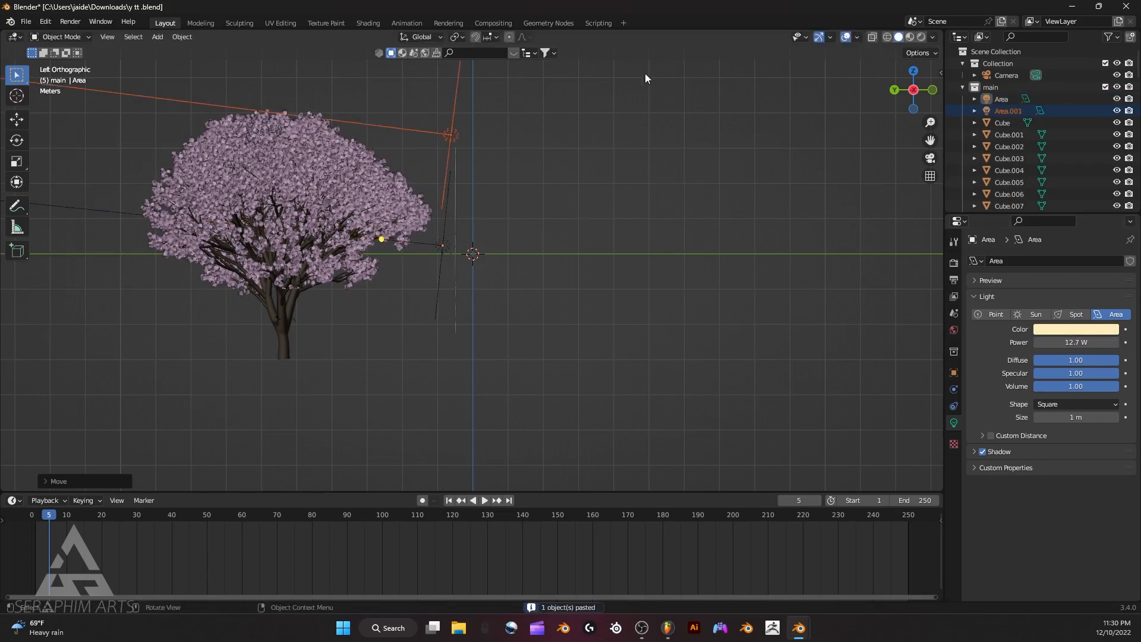
# Stretch the upper light along Z to about twice its height and raise it above the treetop, angled down at the tree.
pyautogui.scroll(-4, 614, 169)
pyautogui.press('s')
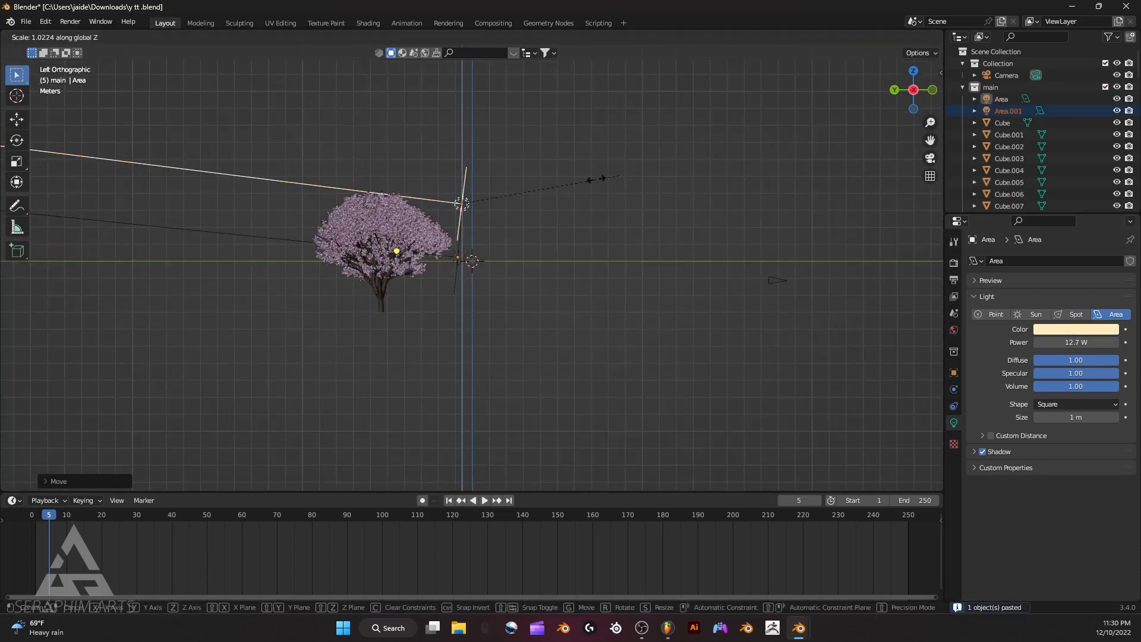
pyautogui.press('r')
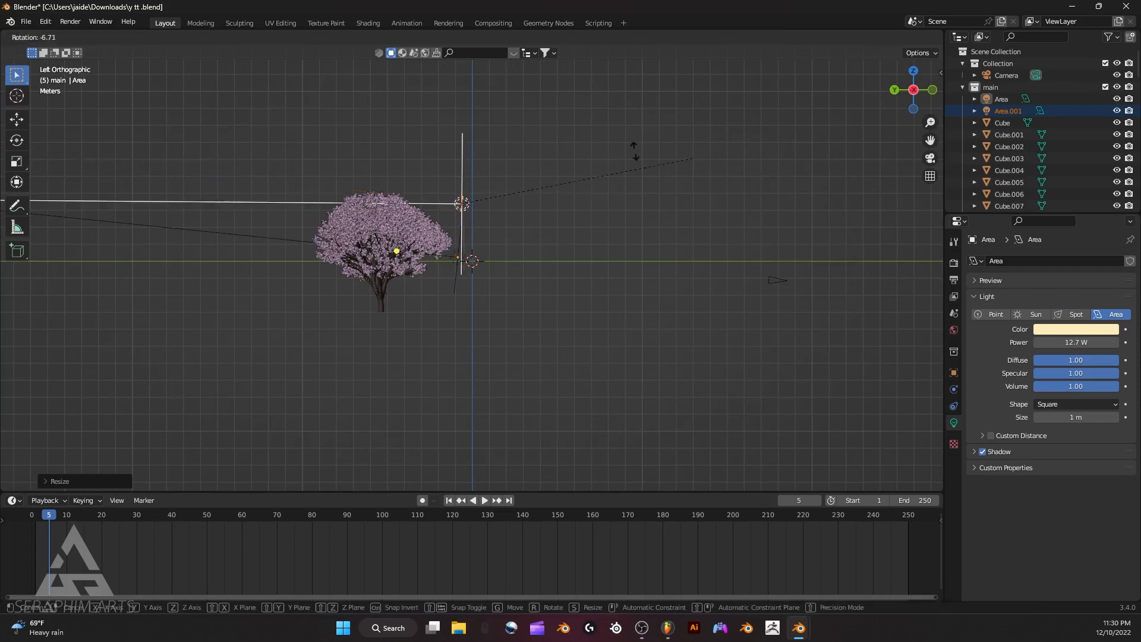
pyautogui.click(553, 129)
pyautogui.press('g')
pyautogui.click(506, 111)
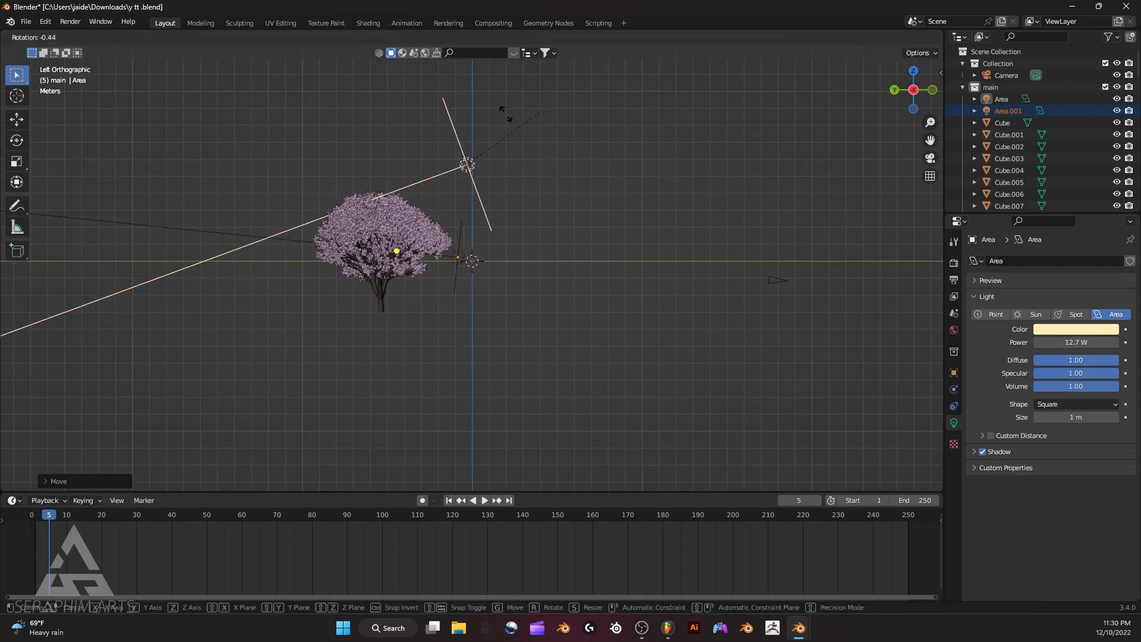
pyautogui.press('r')
pyautogui.click(507, 112)
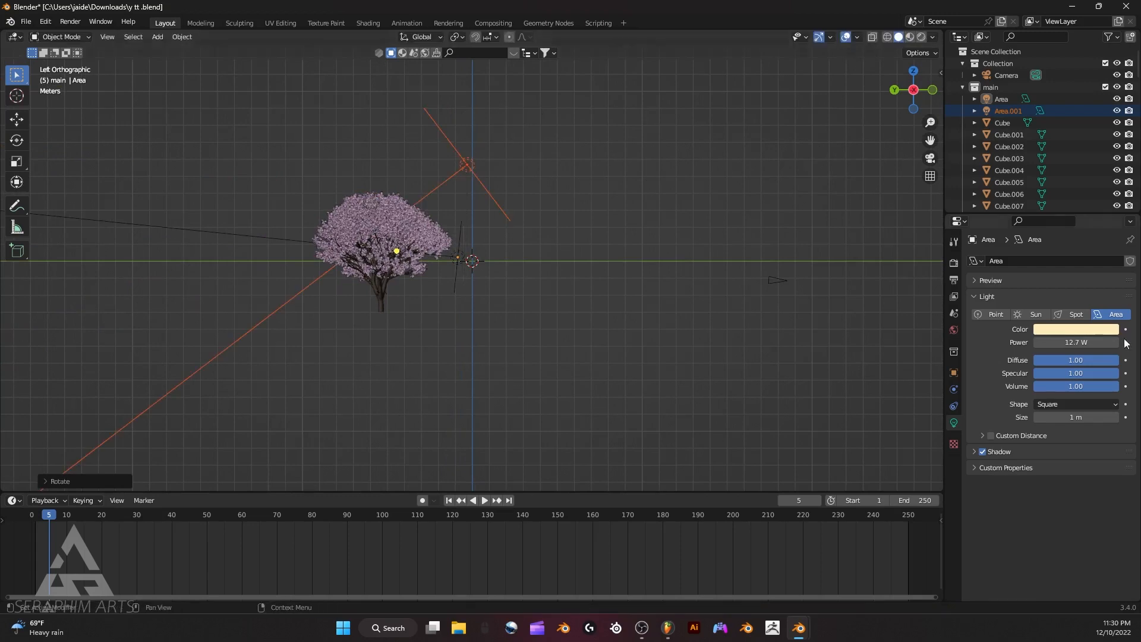
# Set the active area light's power to 69.1 W and its color to almost white.
pyautogui.moveTo(1092, 343); pyautogui.dragTo(1105, 342)
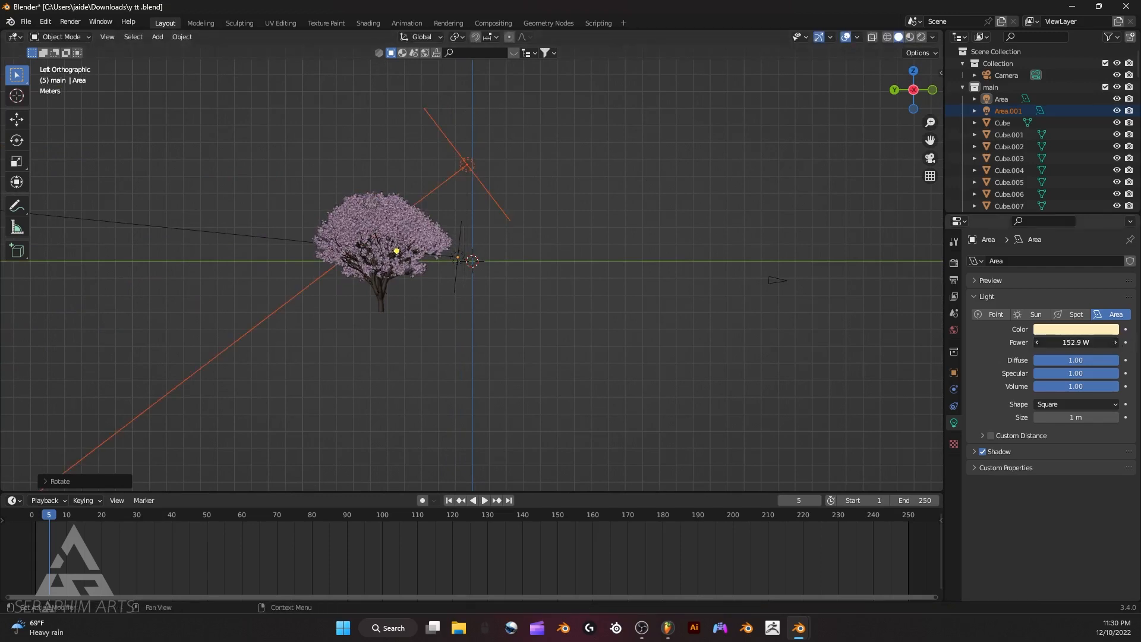
pyautogui.click(1057, 328)
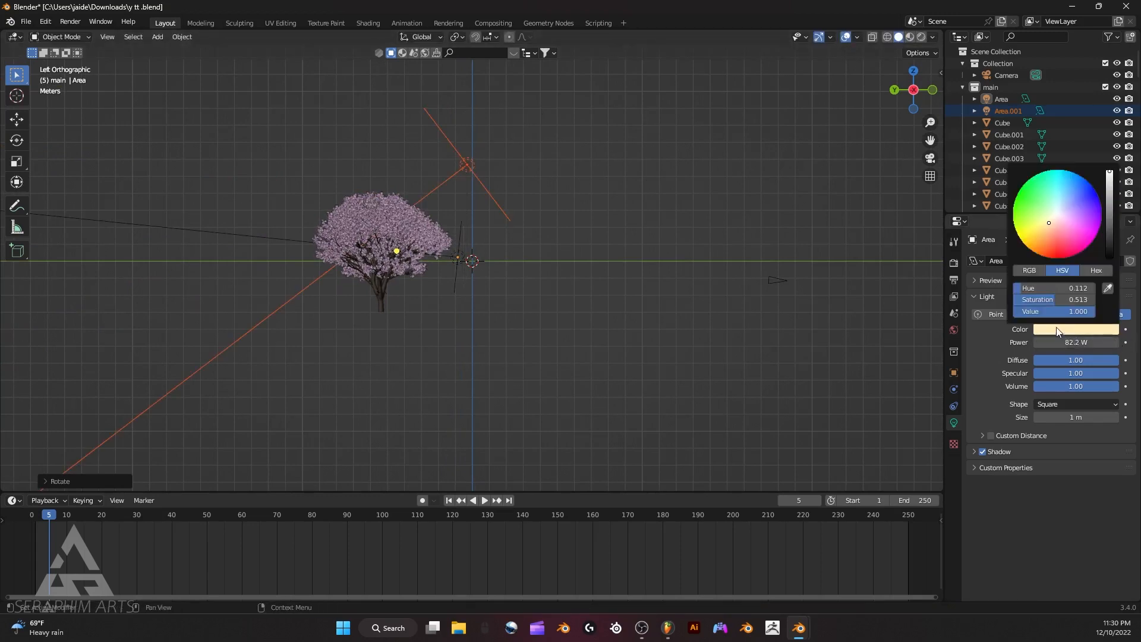
pyautogui.moveTo(1049, 226); pyautogui.dragTo(1055, 216)
pyautogui.moveTo(1075, 342); pyautogui.dragTo(1062, 343)
# Paste another area light high behind the tree, angled down toward the artwork, and enlarge it slightly.
pyautogui.hotkey('ctrl', 'v')
pyautogui.press('r')
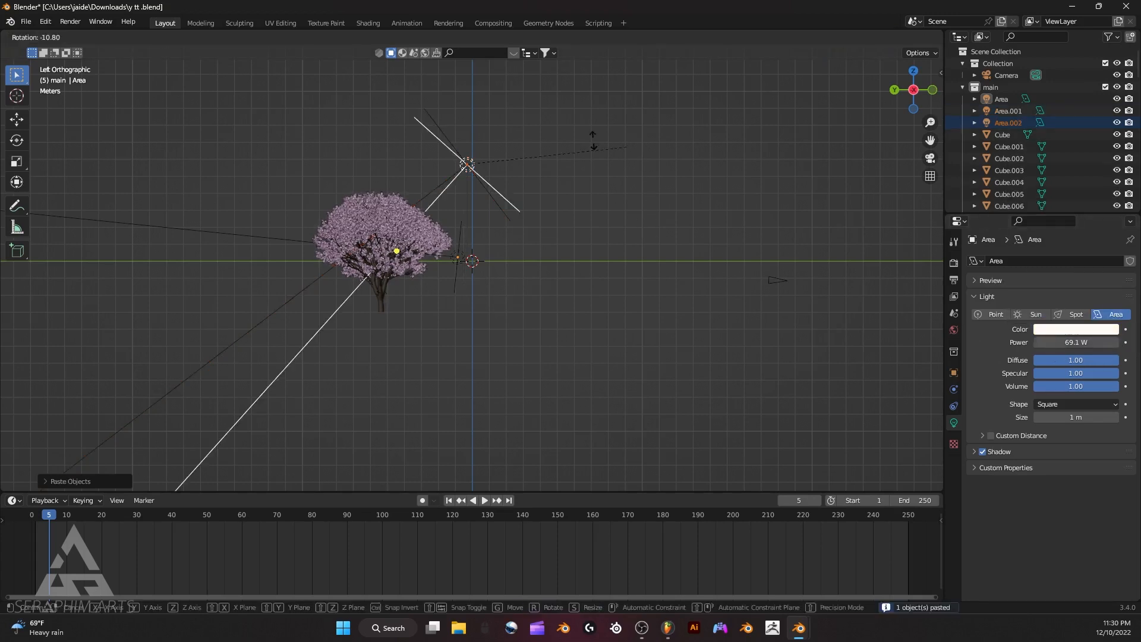
pyautogui.click(434, 117)
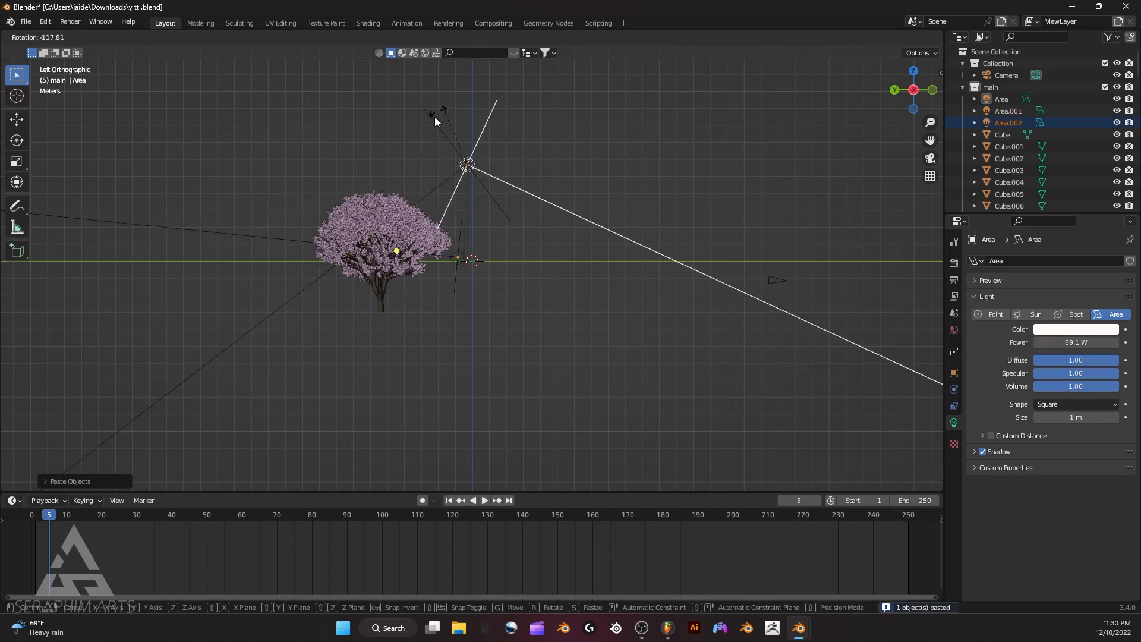
pyautogui.press('g')
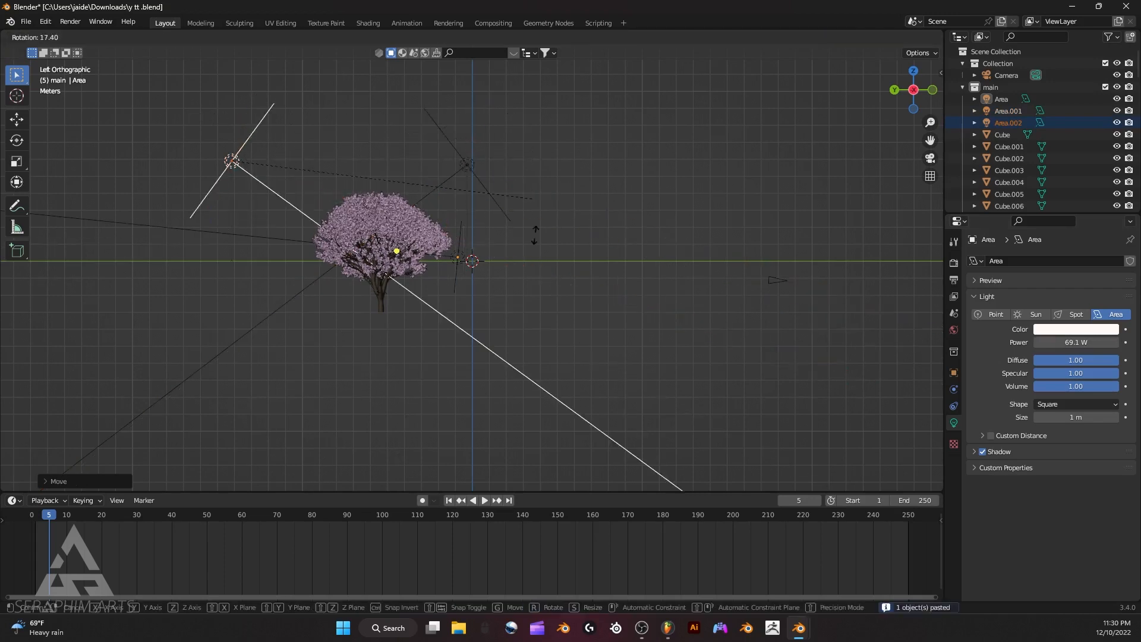
pyautogui.click(554, 204)
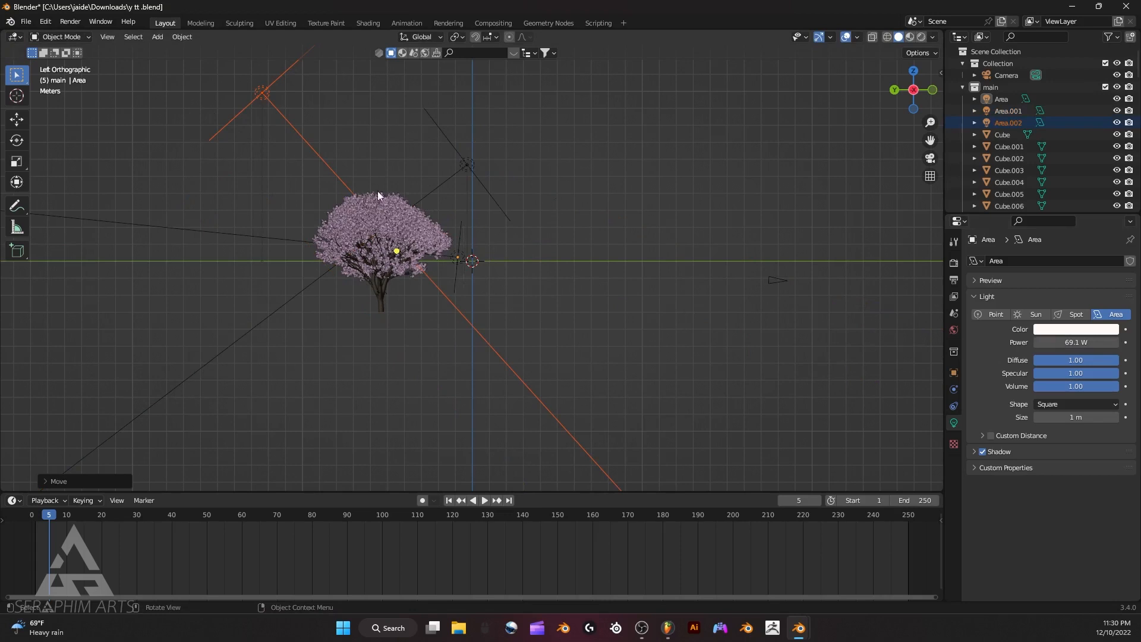
pyautogui.press('s')
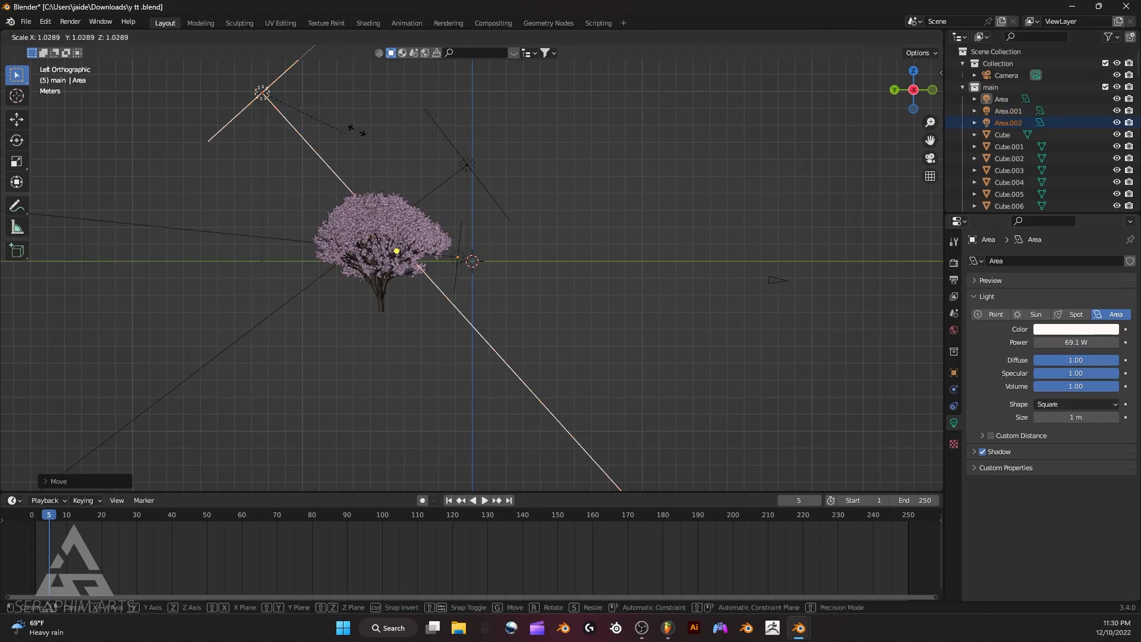
pyautogui.click(371, 132)
# Select the area light above the front of the tree and widen it along X to about 2.8 times its width.
pyautogui.click(560, 109)
pyautogui.moveTo(534, 110); pyautogui.dragTo(496, 171, button='middle')
pyautogui.click(474, 187)
pyautogui.press('s')
pyautogui.press('x')
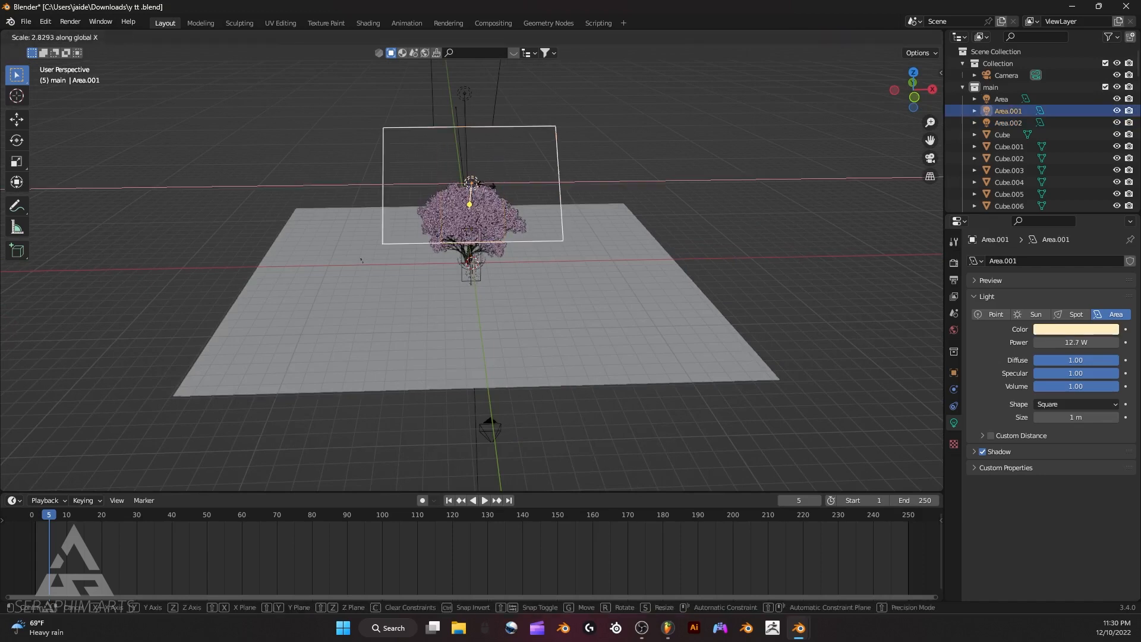
pyautogui.click(486, 185)
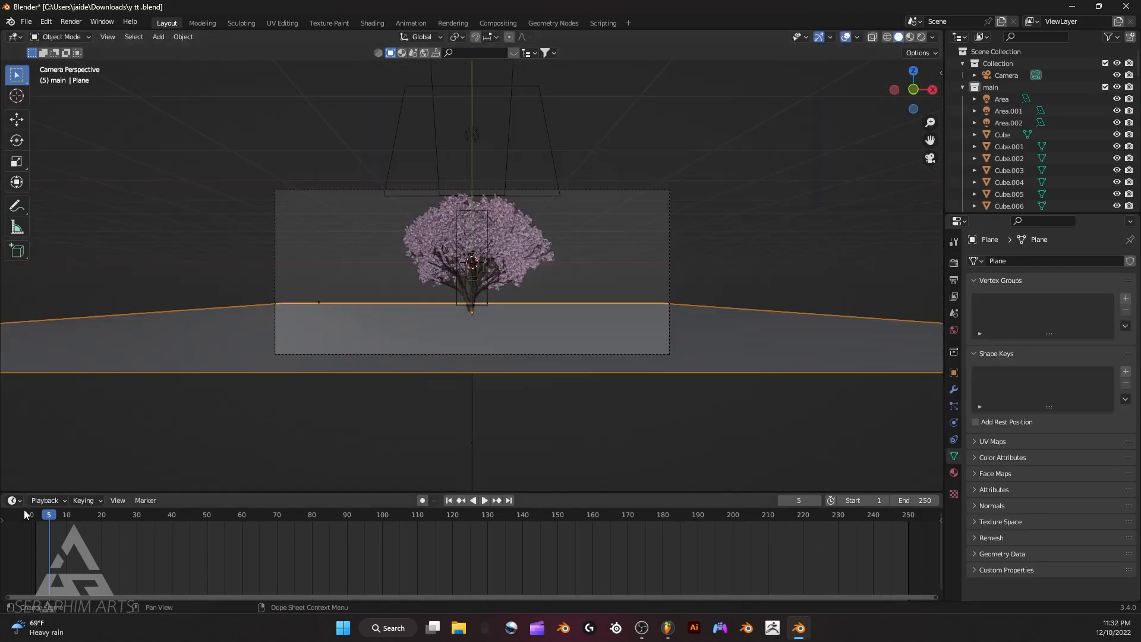
# Set the timeline to frame 0 and add a UV sphere at the scene's center.
pyautogui.moveTo(52, 516); pyautogui.dragTo(31, 518)
pyautogui.press('space')
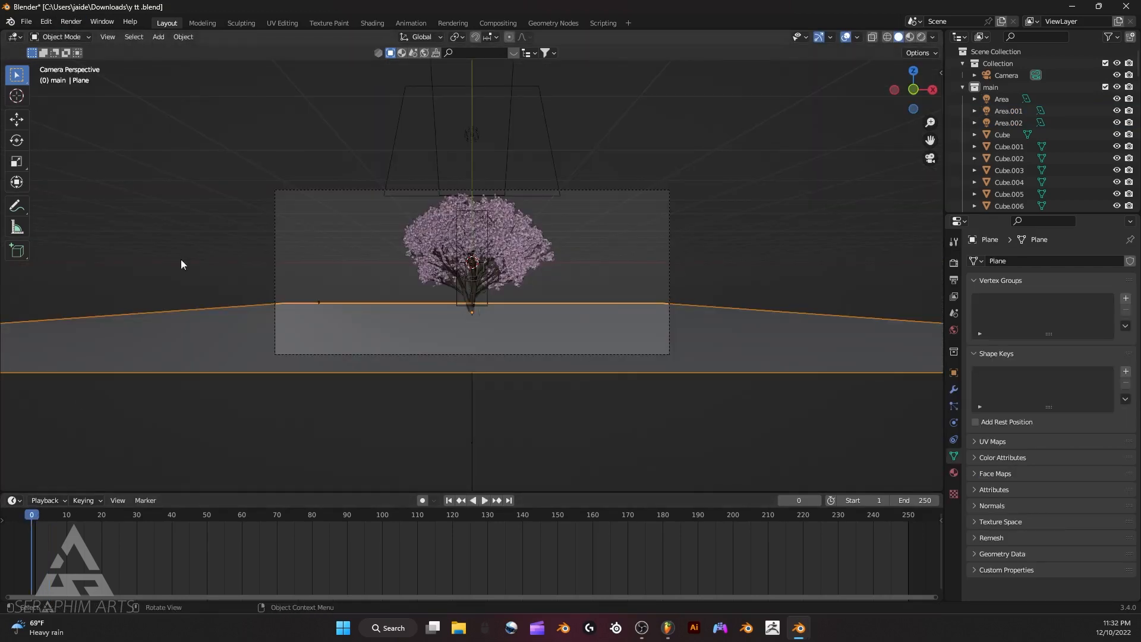
pyautogui.hotkey('shift', 'a')
pyautogui.moveTo(198, 270)
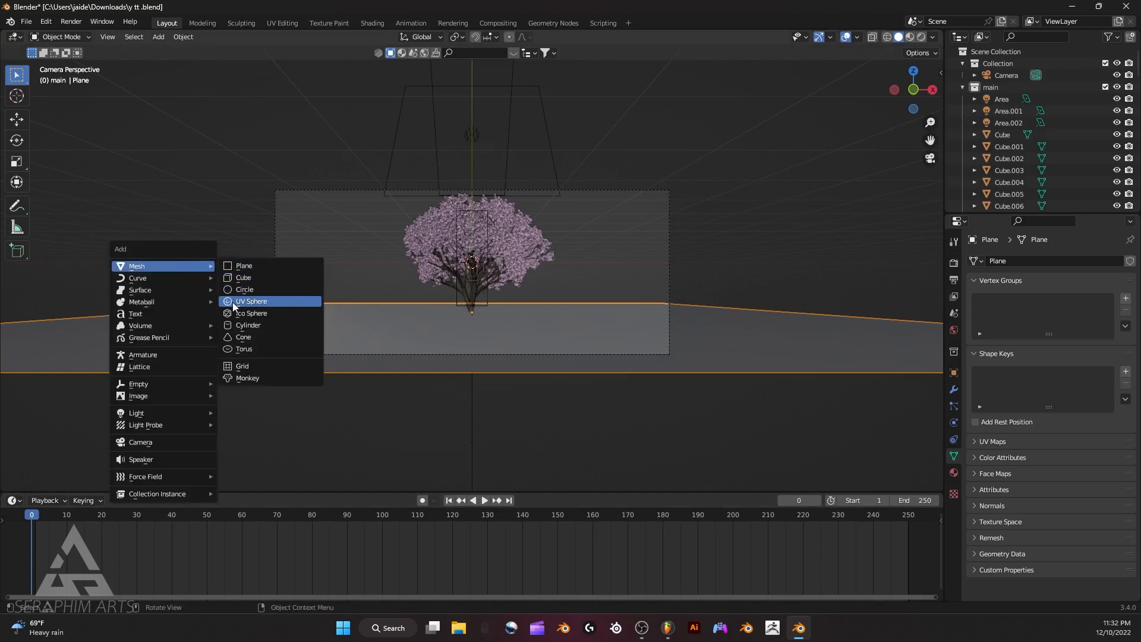
pyautogui.click(304, 301)
pyautogui.scroll(5, 528, 291)
# Apply smooth shading to the new sphere in Object Mode.
pyautogui.rightClick(526, 290)
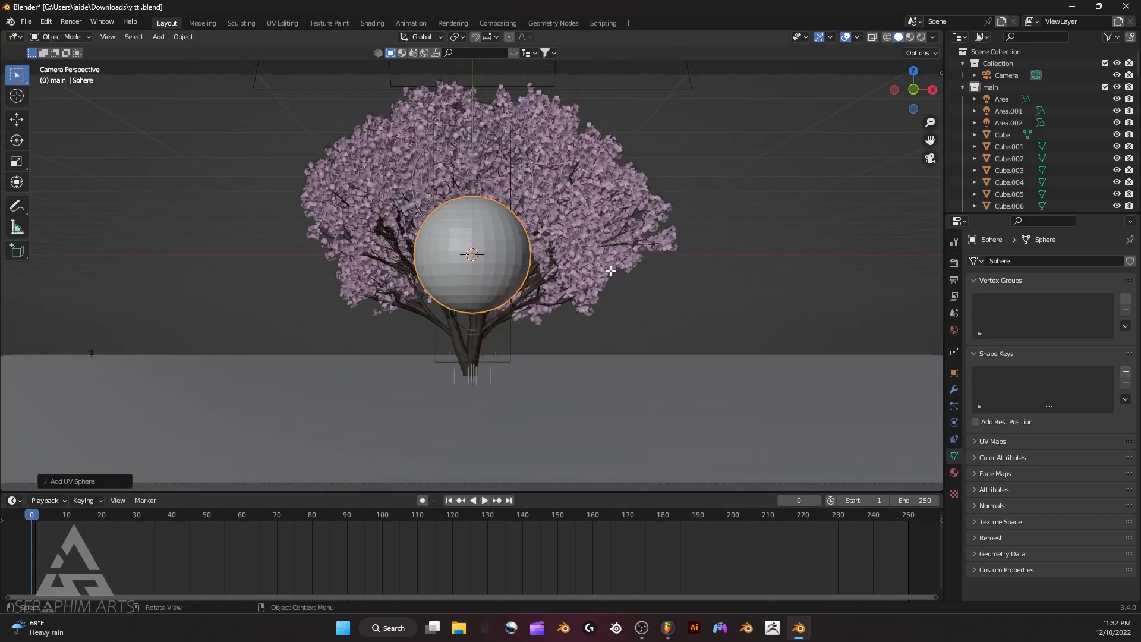
pyautogui.press('Tab')
pyautogui.rightClick(560, 238)
pyautogui.press('Escape')
pyautogui.press('Tab')
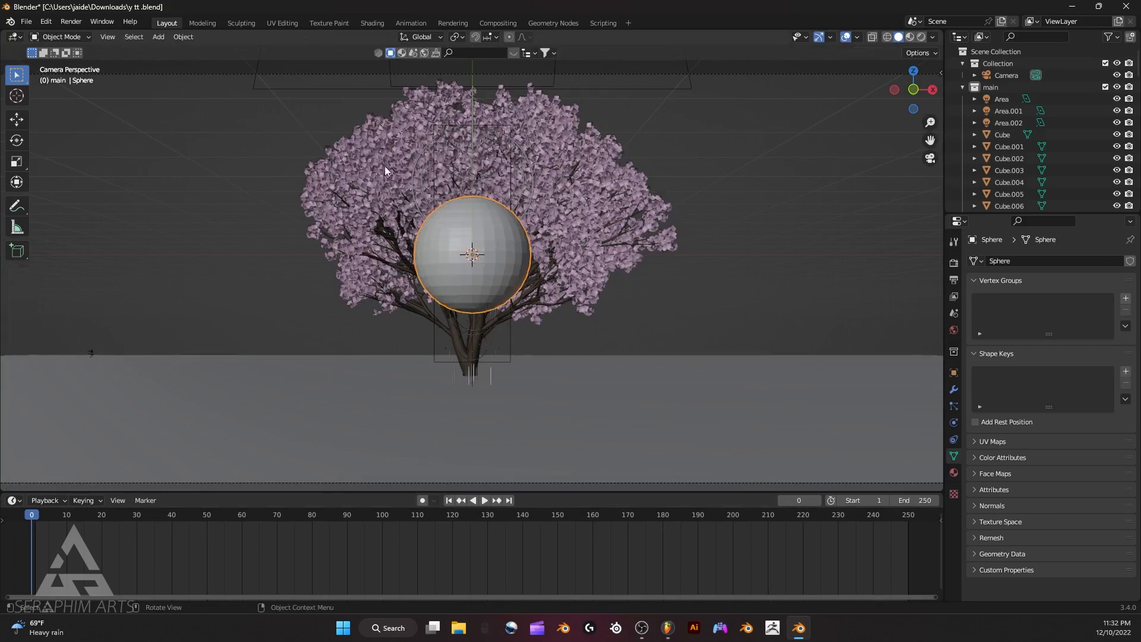
pyautogui.rightClick(483, 217)
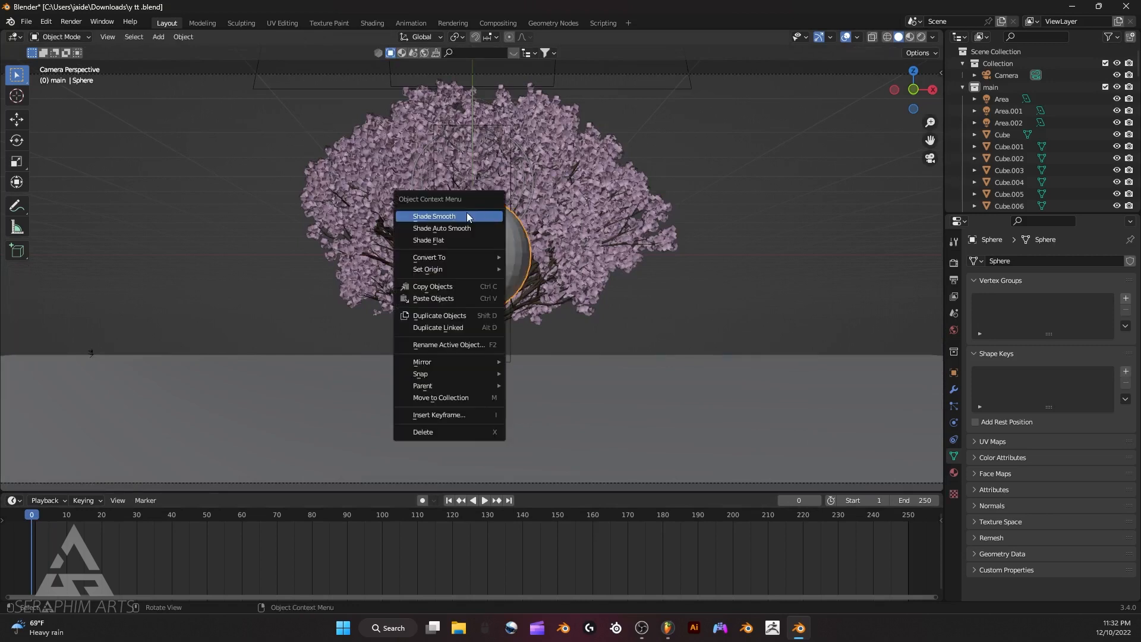
pyautogui.click(468, 217)
# Add a Displace modifier to the sphere.
pyautogui.click(954, 390)
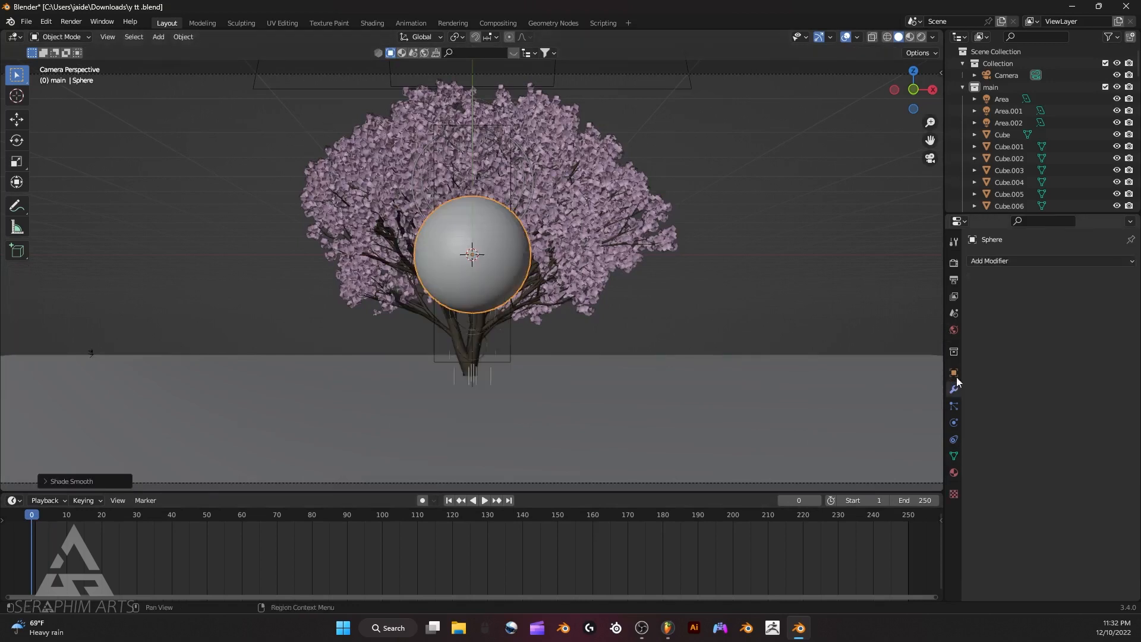
pyautogui.click(998, 261)
pyautogui.click(998, 261)
pyautogui.click(995, 333)
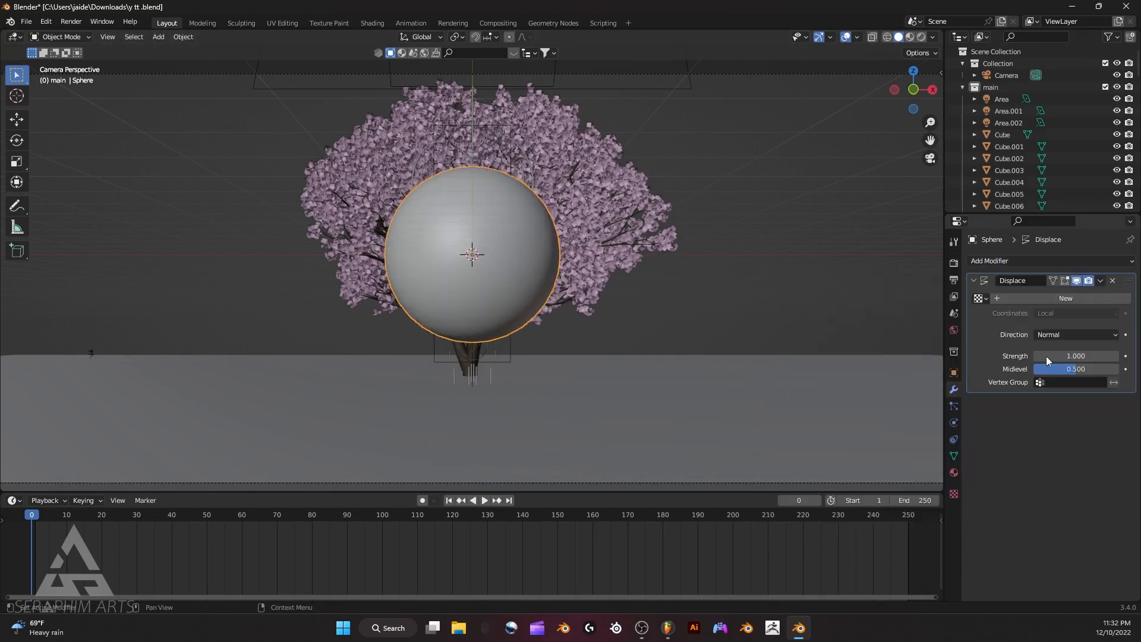
# Give the Displace modifier a new Clouds texture with size 0.94 and depth 24 to shape the sphere into a rock.
pyautogui.click(1099, 298)
pyautogui.click(1125, 299)
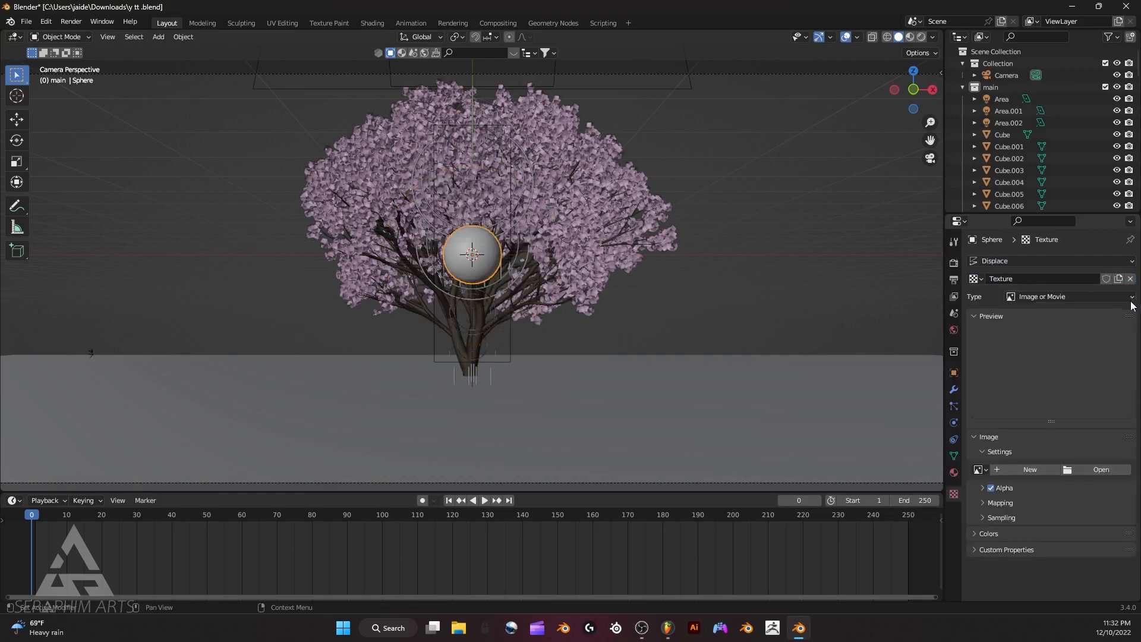
pyautogui.click(1070, 297)
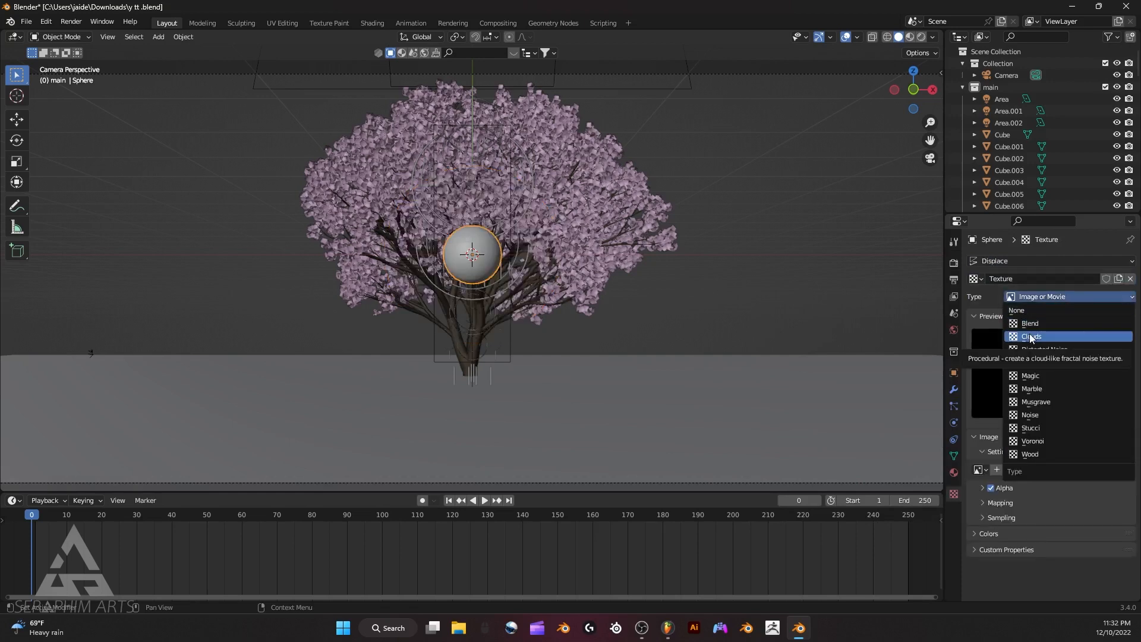
pyautogui.click(1031, 337)
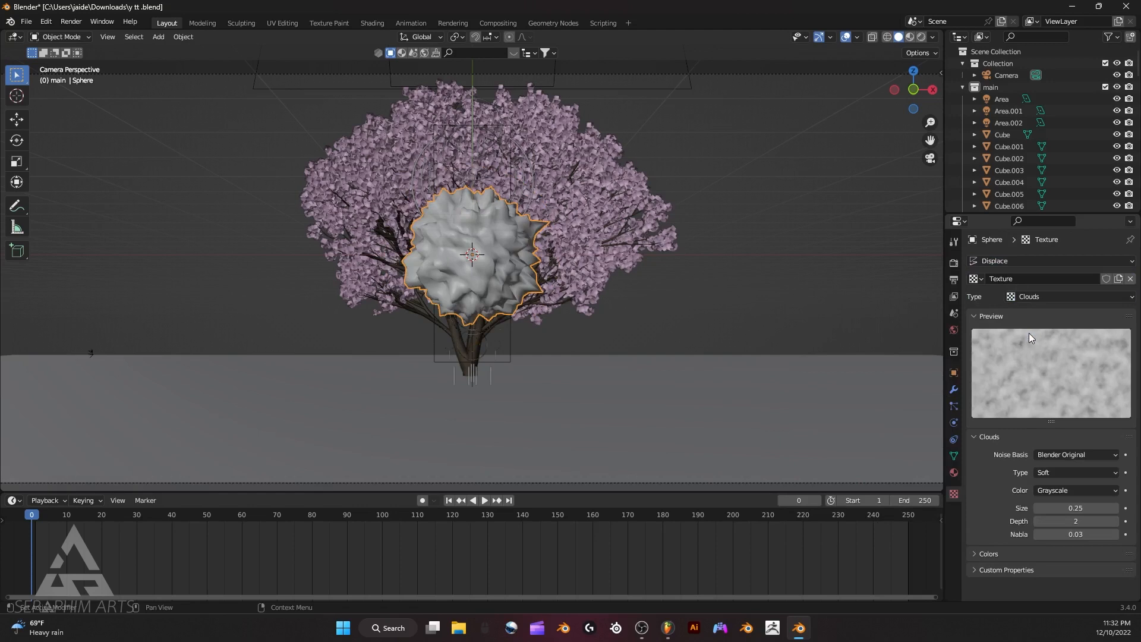
pyautogui.click(1074, 473)
pyautogui.moveTo(1072, 520)
pyautogui.mouseDown()
pyautogui.moveTo(1120, 521)
pyautogui.moveTo(1075, 521)
pyautogui.moveTo(1075, 508)
pyautogui.moveTo(1094, 508)
pyautogui.moveTo(1078, 508)
pyautogui.mouseUp()
# Move the rock away from the tree to the upper-right corner of the camera frame.
pyautogui.scroll(-3, 697, 382)
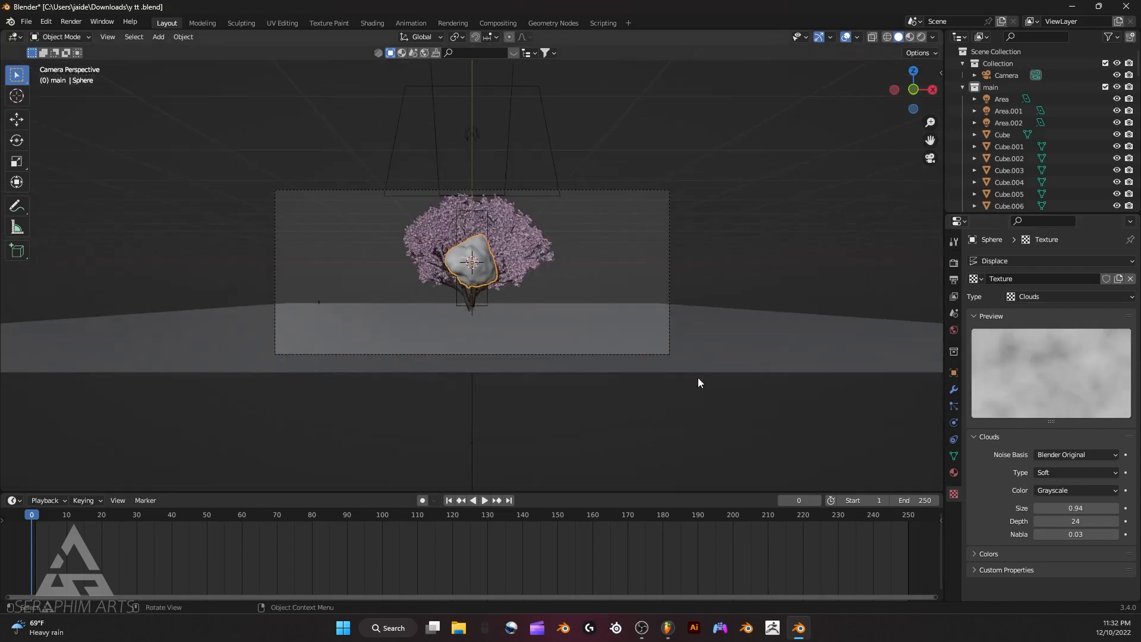
pyautogui.press('g')
pyautogui.click(857, 321)
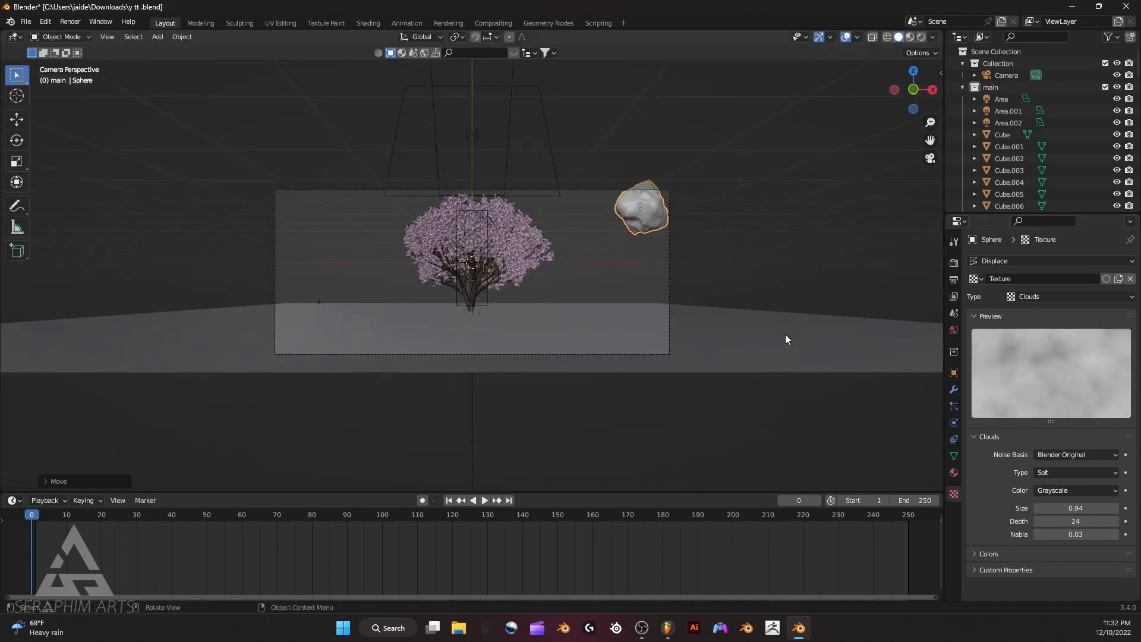
# Create a new material on the rock.
pyautogui.scroll(4, 785, 335)
pyautogui.click(953, 472)
pyautogui.click(1057, 312)
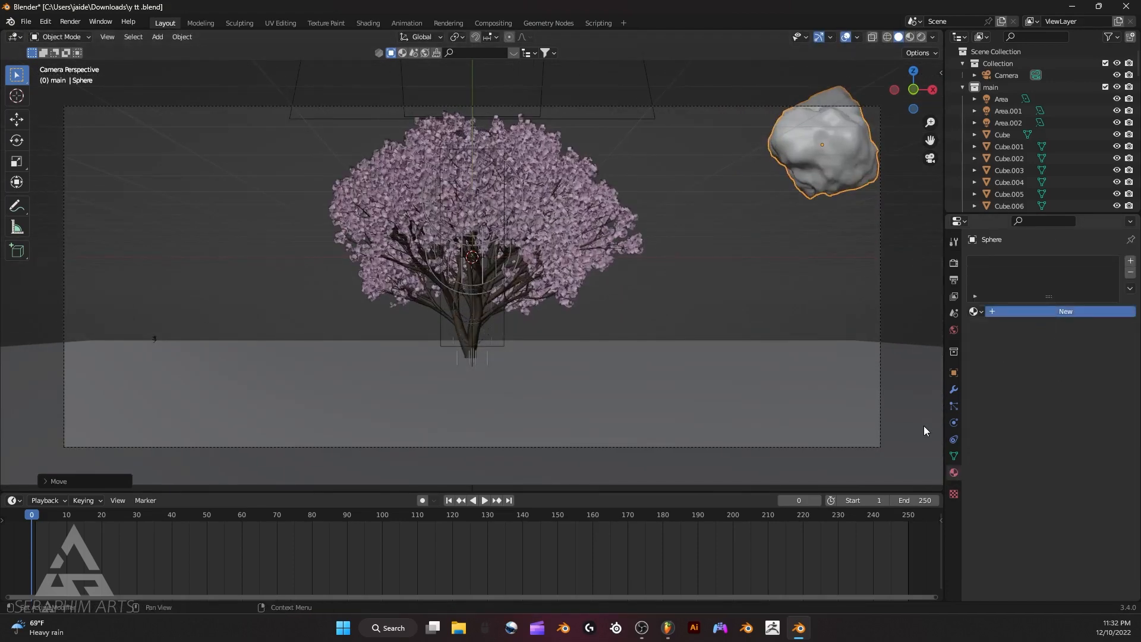
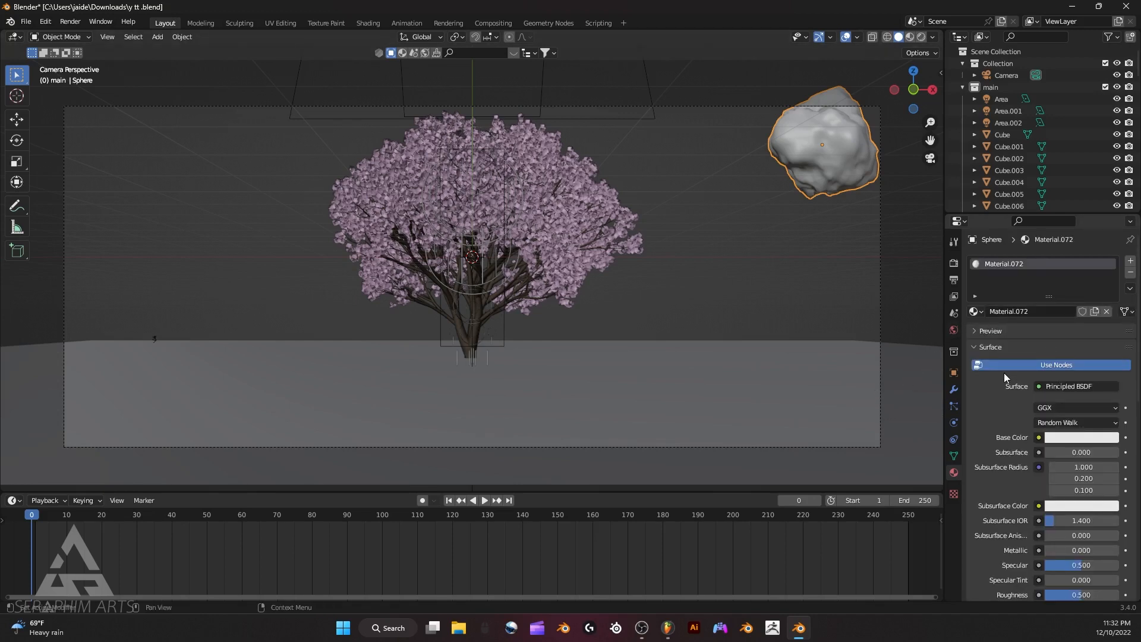
# Set the rock material's base color to pink with hue 0.825, saturation 0.572 and value 0.800.
pyautogui.scroll(-4, 1058, 383)
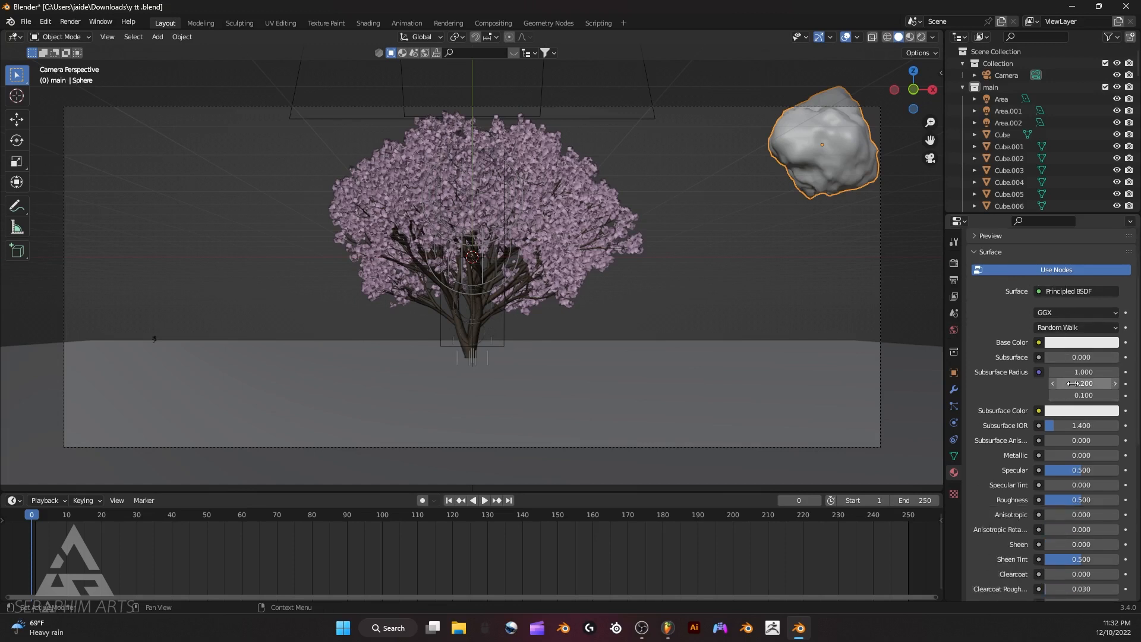
pyautogui.click(1080, 344)
pyautogui.moveTo(1053, 219)
pyautogui.mouseDown()
pyautogui.moveTo(1053, 232)
pyautogui.moveTo(1082, 231)
pyautogui.moveTo(1070, 222)
pyautogui.mouseUp()
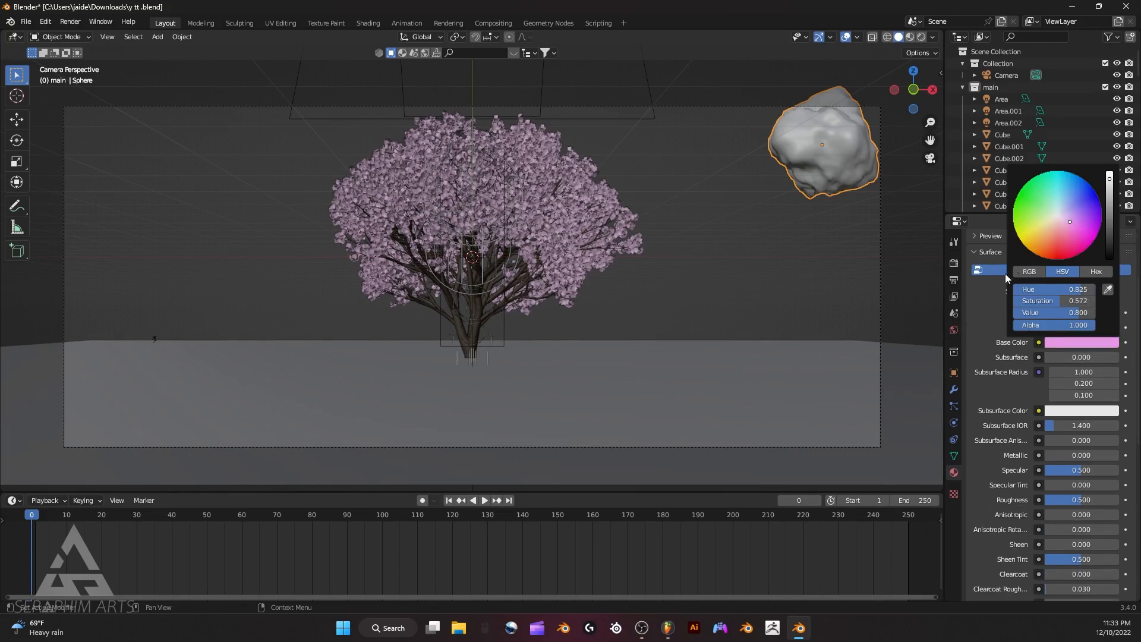
# Move the rock up and to the right, outside the camera frame.
pyautogui.scroll(-5, 844, 168)
pyautogui.press('s')
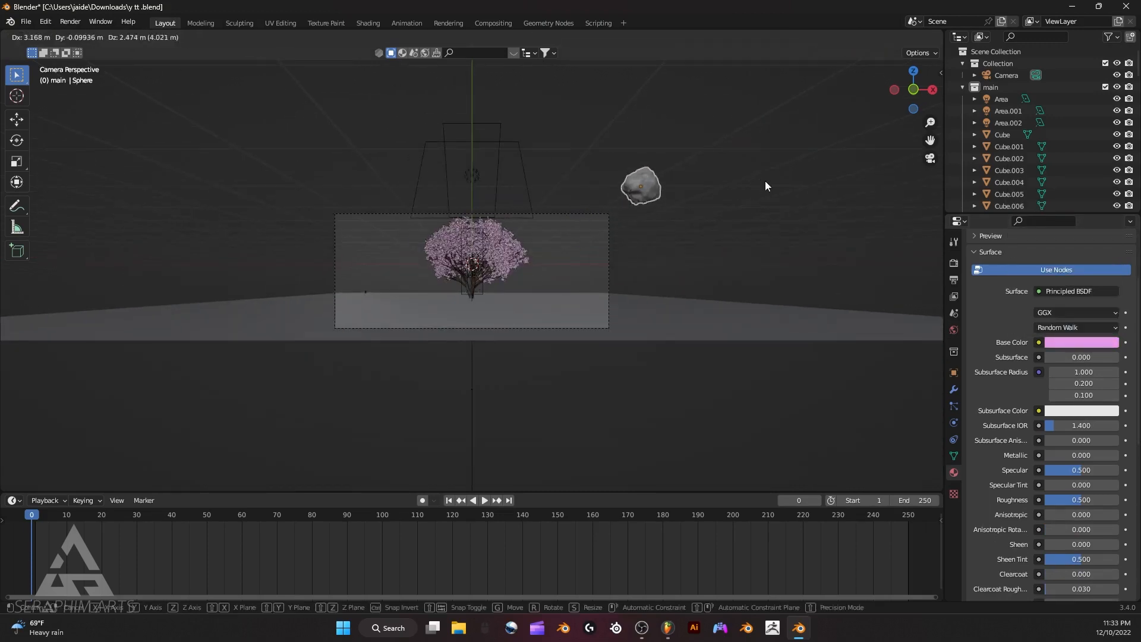
pyautogui.click(742, 187)
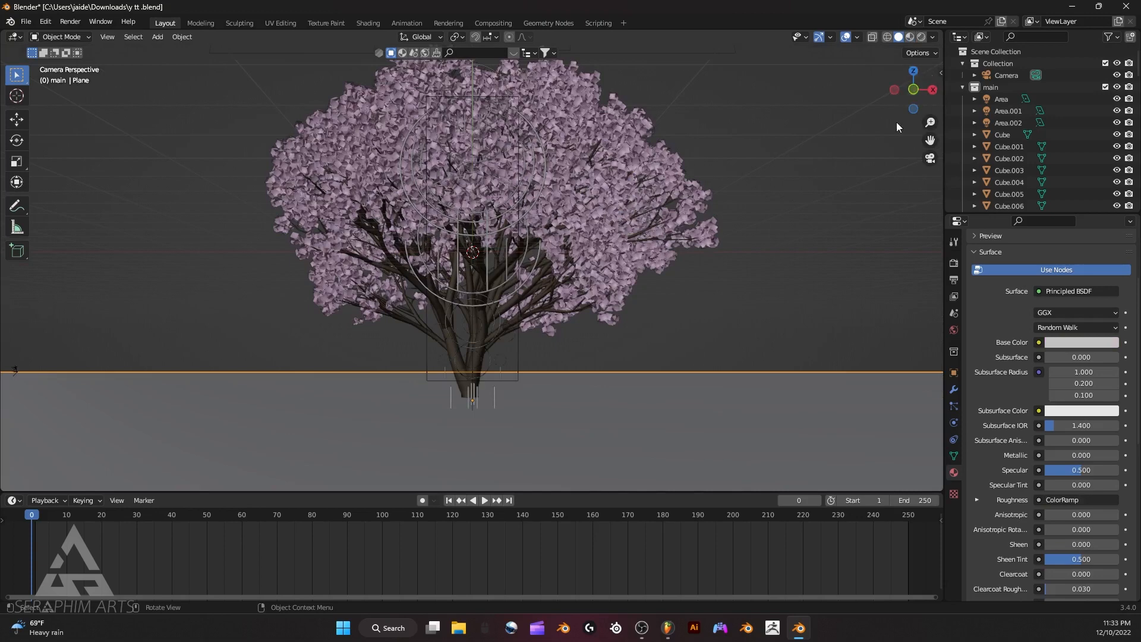
# Add an emitter particle system to the floor plane and render its particles as Object.
pyautogui.scroll(-4, 922, 164)
pyautogui.scroll(2, 921, 403)
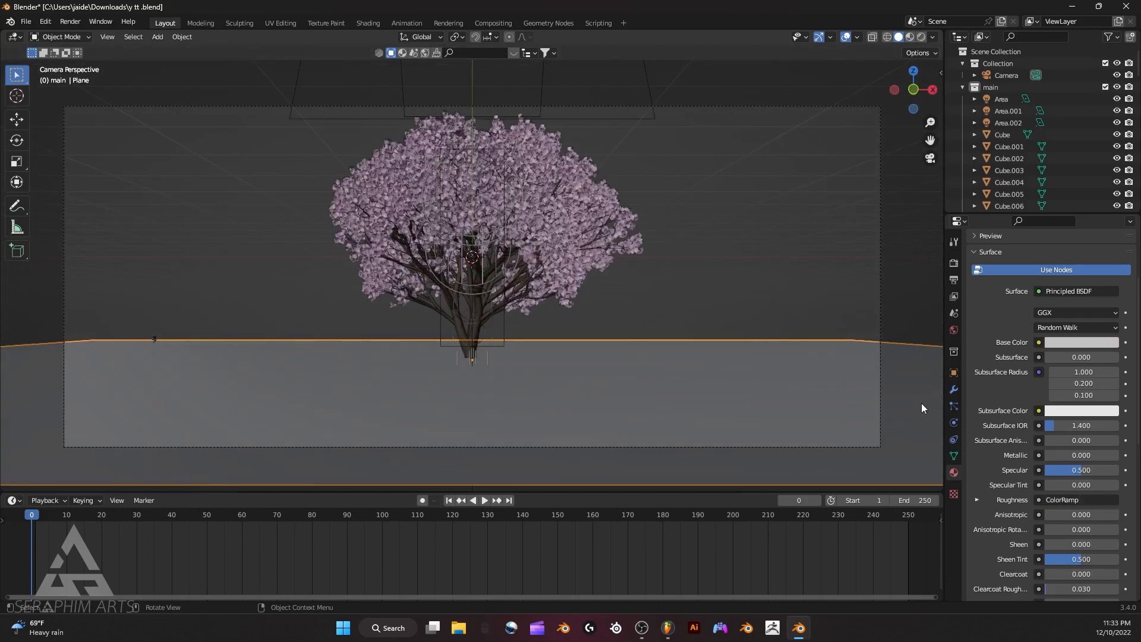
pyautogui.click(954, 406)
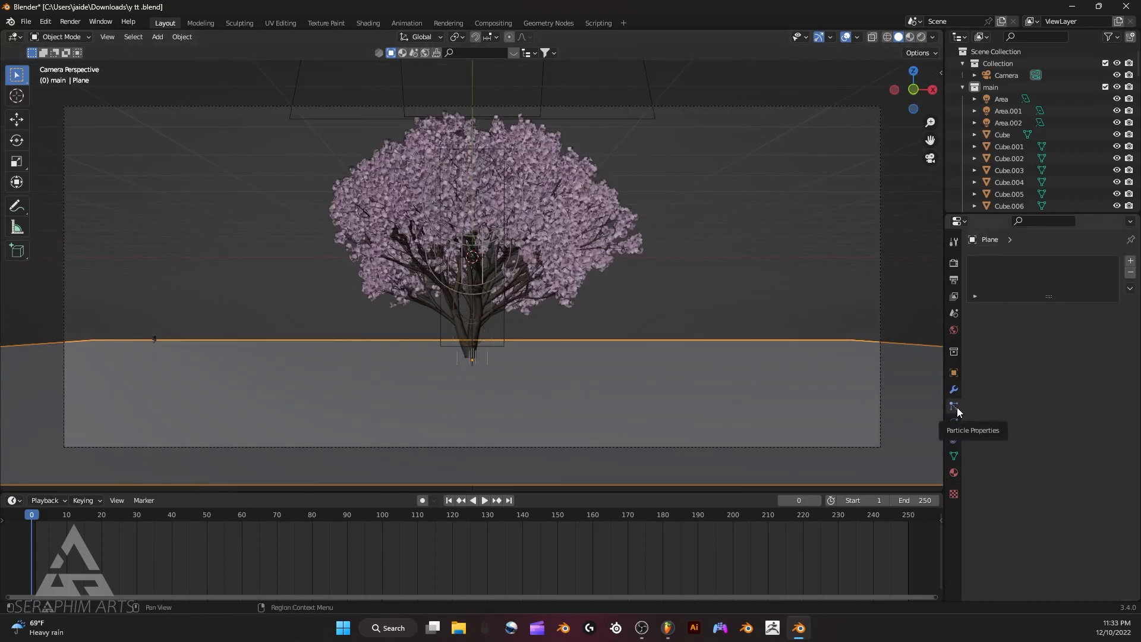
pyautogui.click(1130, 261)
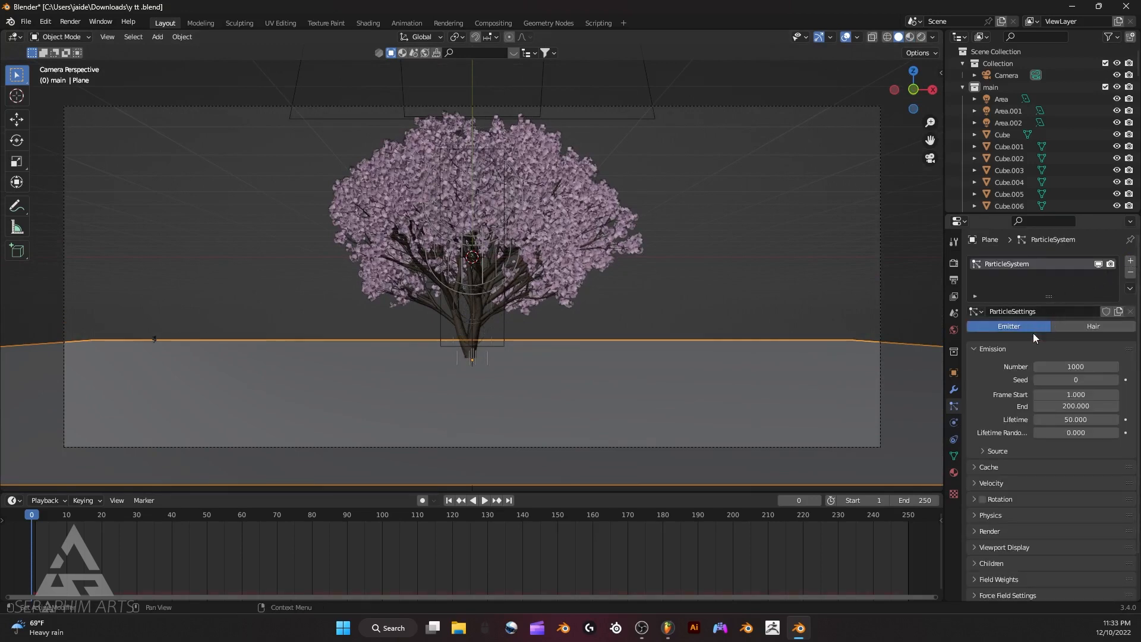
pyautogui.scroll(-2, 1034, 336)
pyautogui.click(980, 480)
pyautogui.click(1065, 498)
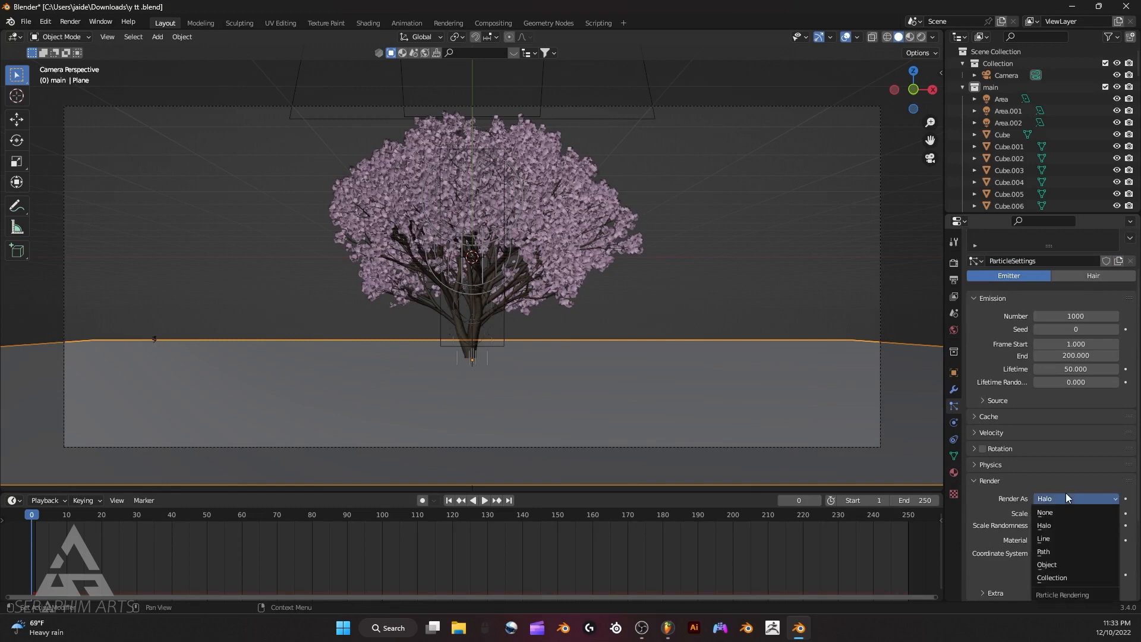
pyautogui.click(1057, 562)
# Set the gravity field weight of the floor's particle system to 0.
pyautogui.scroll(-5, 1033, 508)
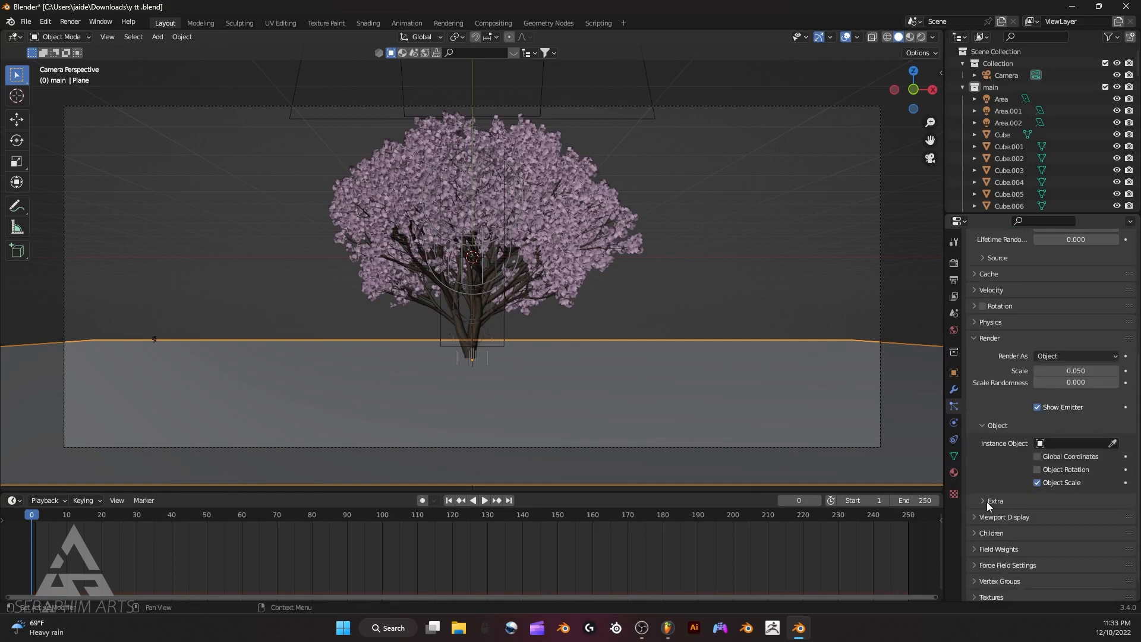
pyautogui.click(980, 548)
pyautogui.scroll(-4, 1083, 529)
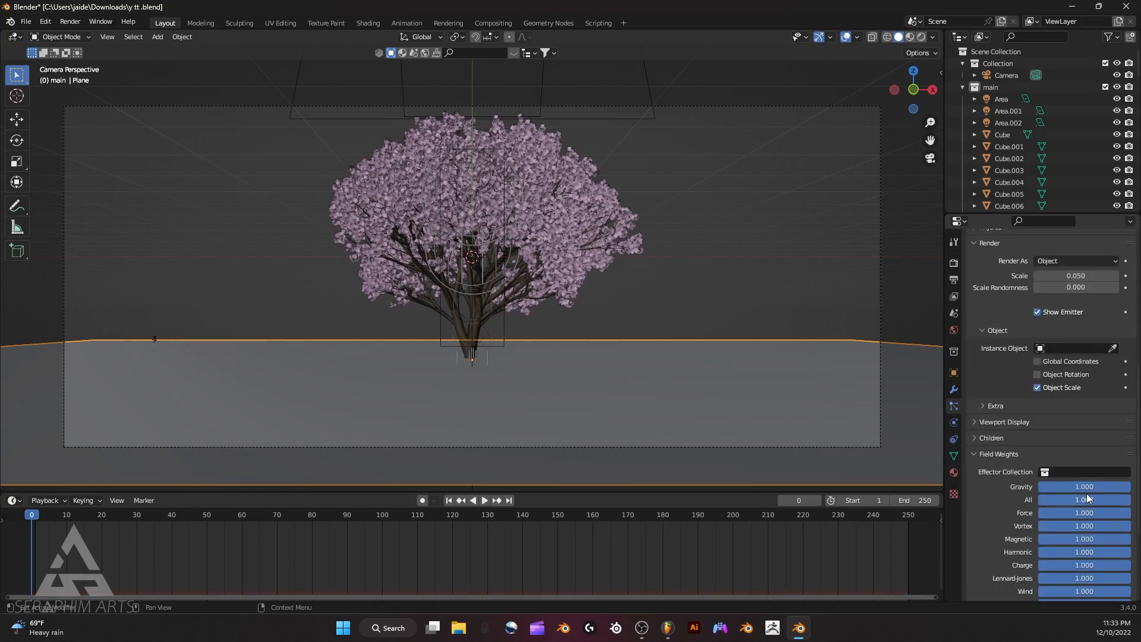
pyautogui.moveTo(1086, 489); pyautogui.dragTo(991, 488)
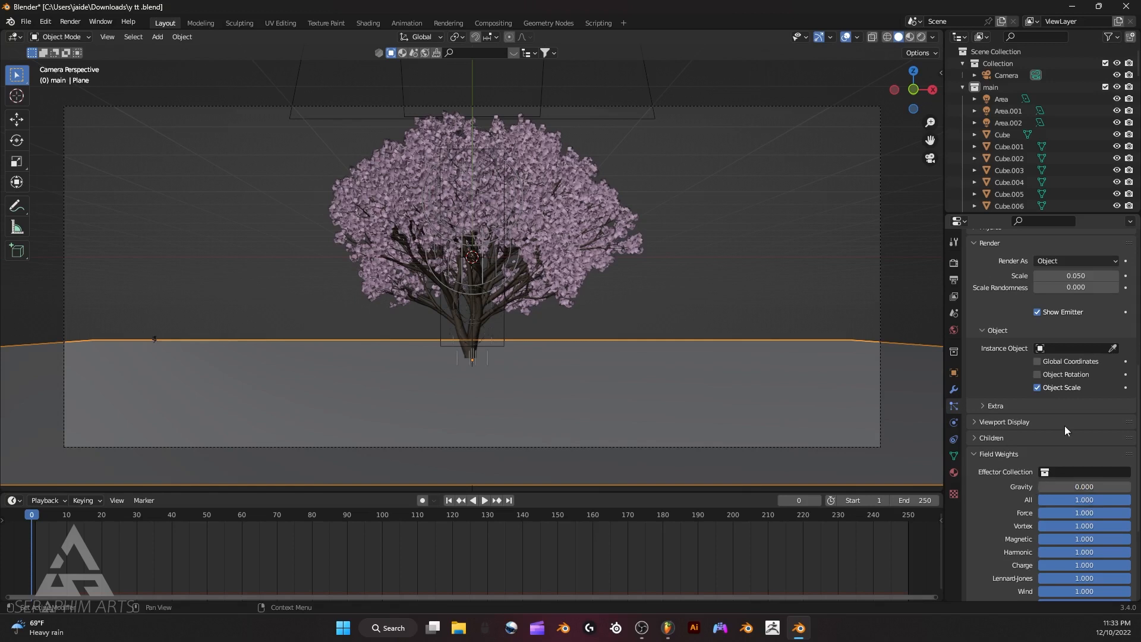
# Choose the rock outside the camera frame as the instance object for the floor's particles.
pyautogui.click(1113, 347)
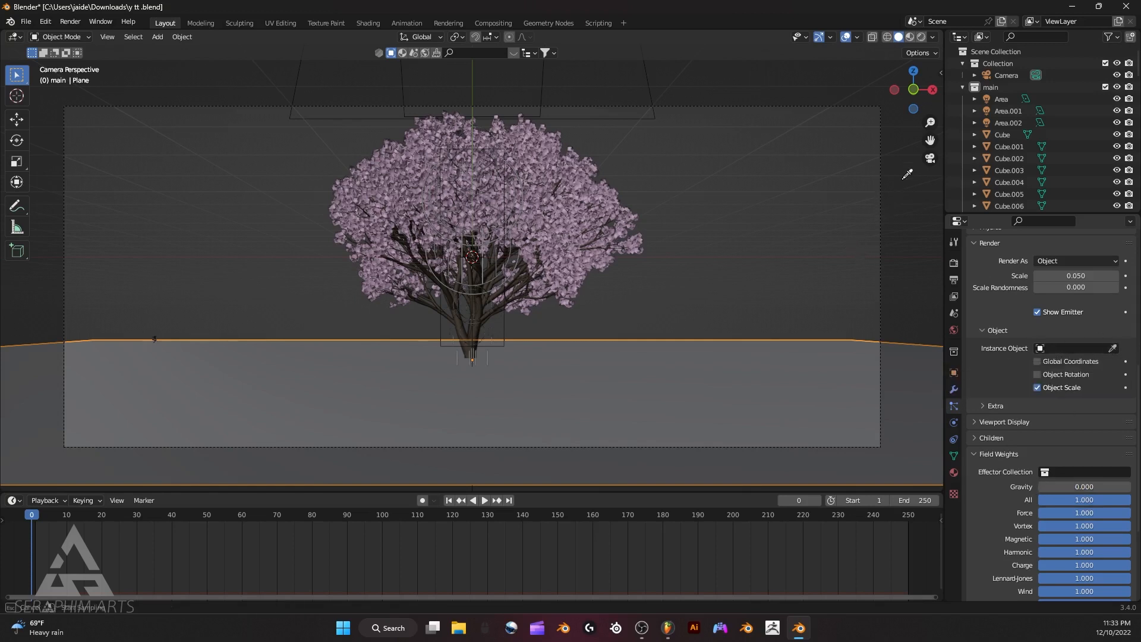
pyautogui.press('Escape')
pyautogui.scroll(-5, 902, 180)
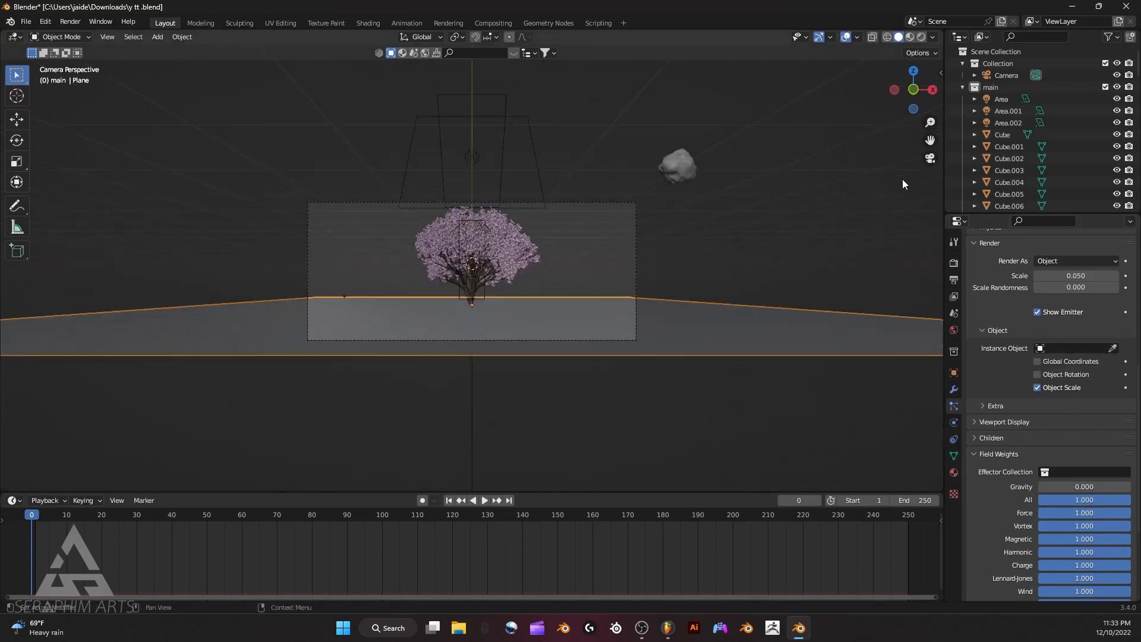
pyautogui.click(1113, 347)
pyautogui.click(677, 166)
pyautogui.scroll(5, 636, 219)
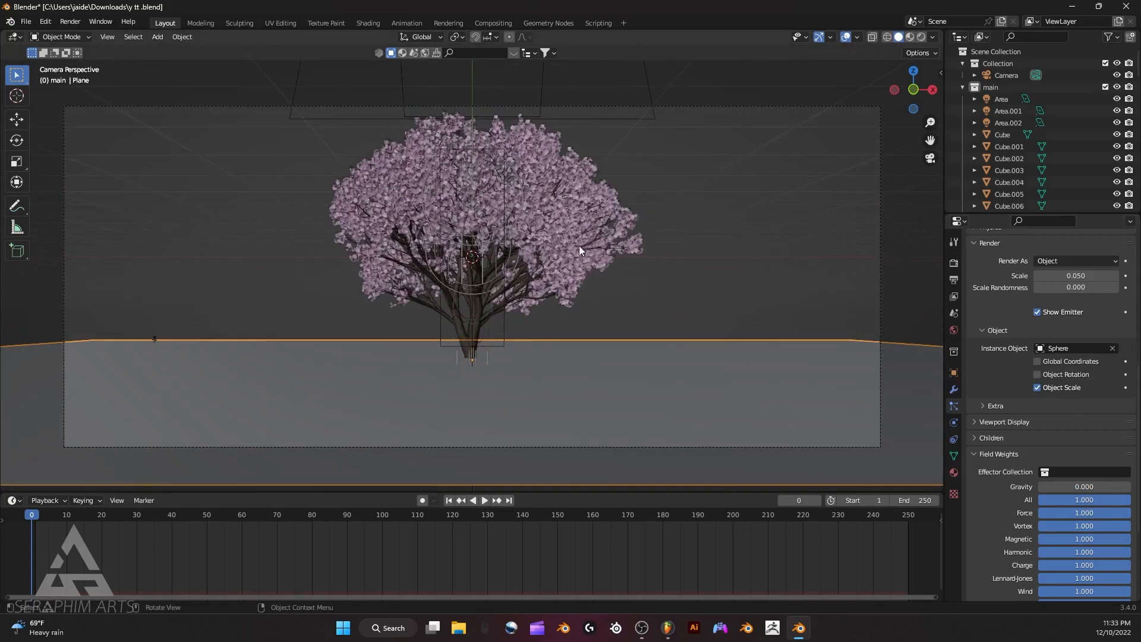
# Move the rock farther away from the camera frame so it stays out of the shot.
pyautogui.scroll(1, 1014, 334)
pyautogui.scroll(-4, 800, 194)
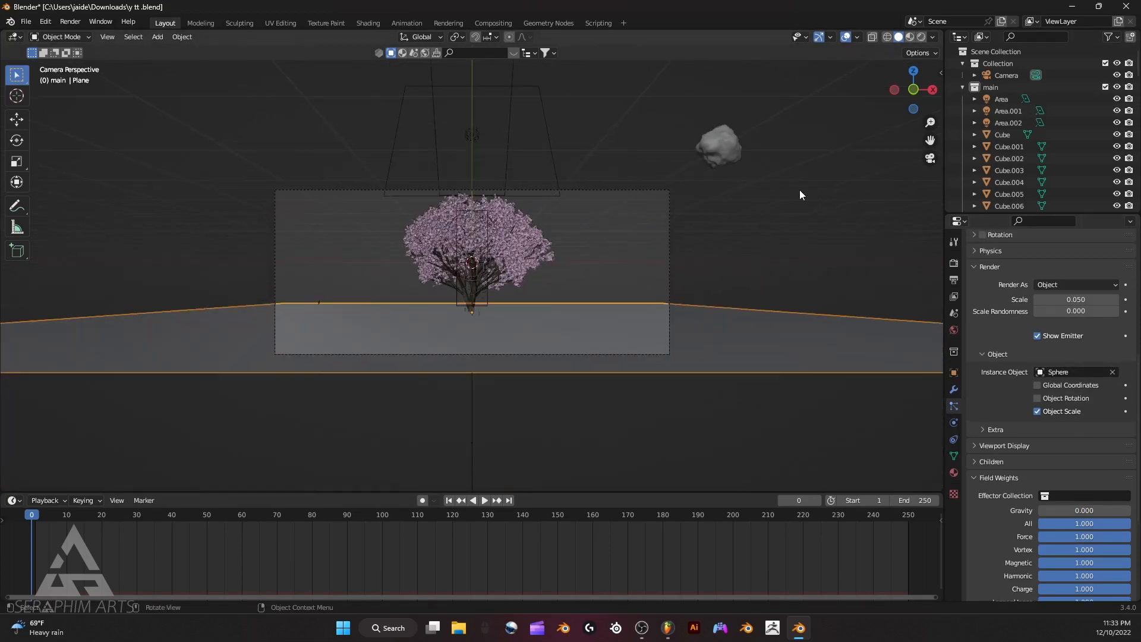
pyautogui.click(714, 138)
pyautogui.press('g')
pyautogui.click(760, 132)
pyautogui.scroll(3, 604, 346)
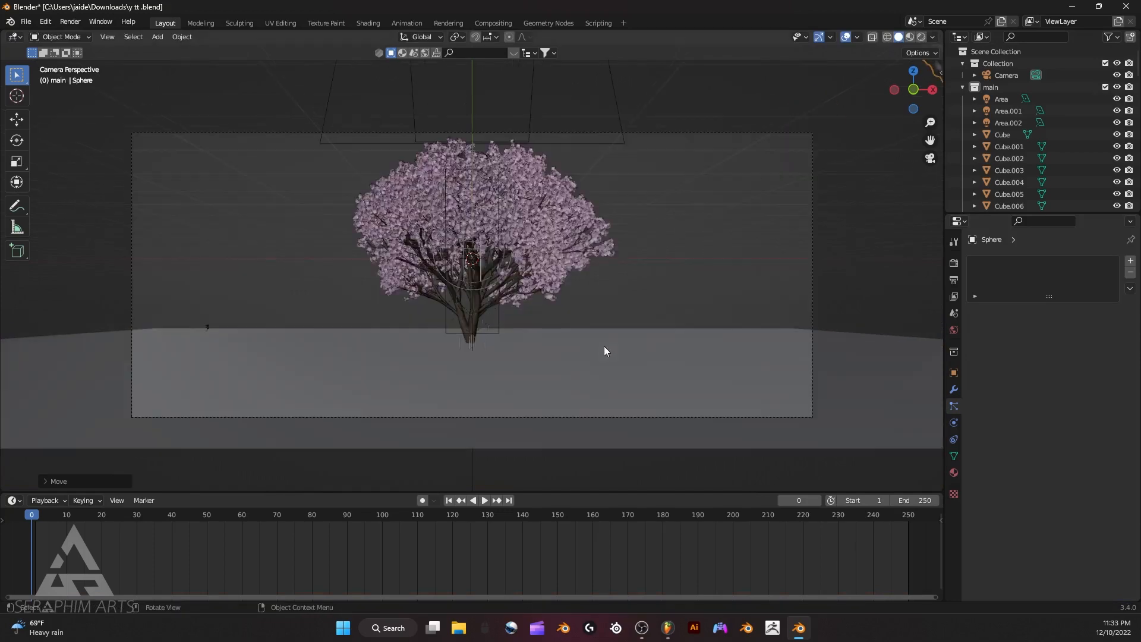
pyautogui.click(603, 348)
pyautogui.scroll(2, 604, 346)
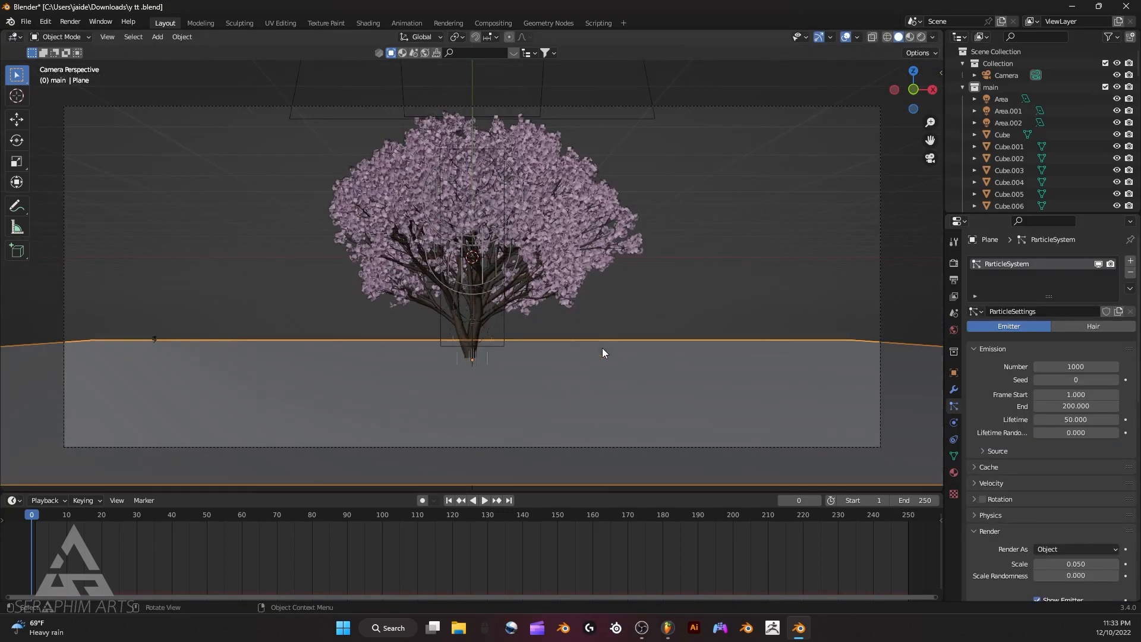
pyautogui.moveTo(593, 360); pyautogui.dragTo(620, 348, button='middle')
pyautogui.scroll(4, 621, 348)
pyautogui.click(30, 329)
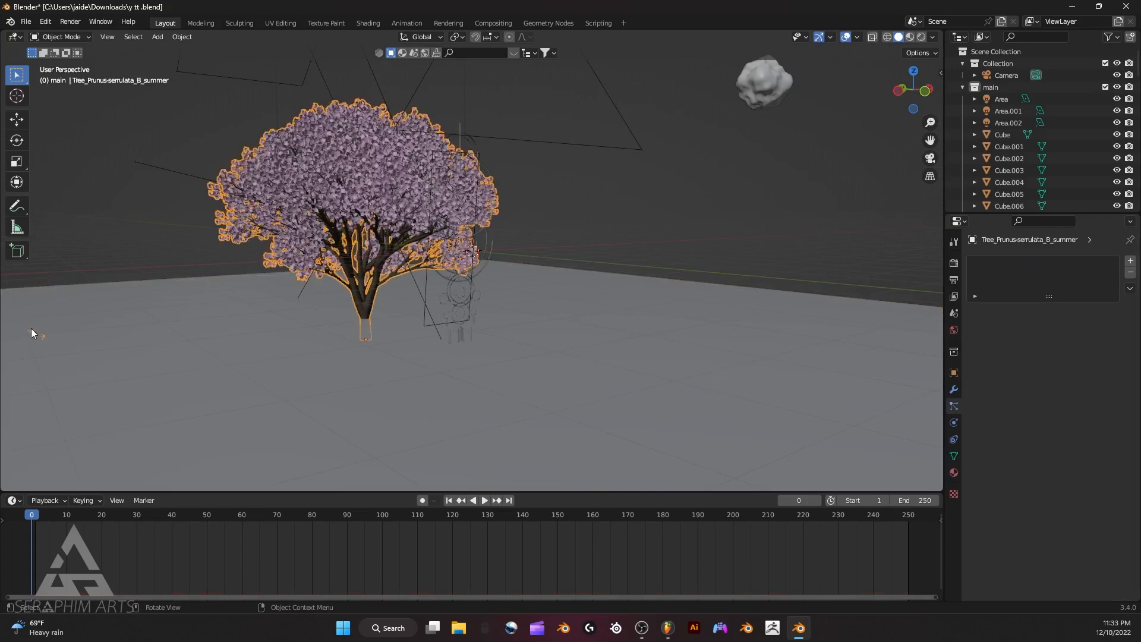
pyautogui.click(929, 159)
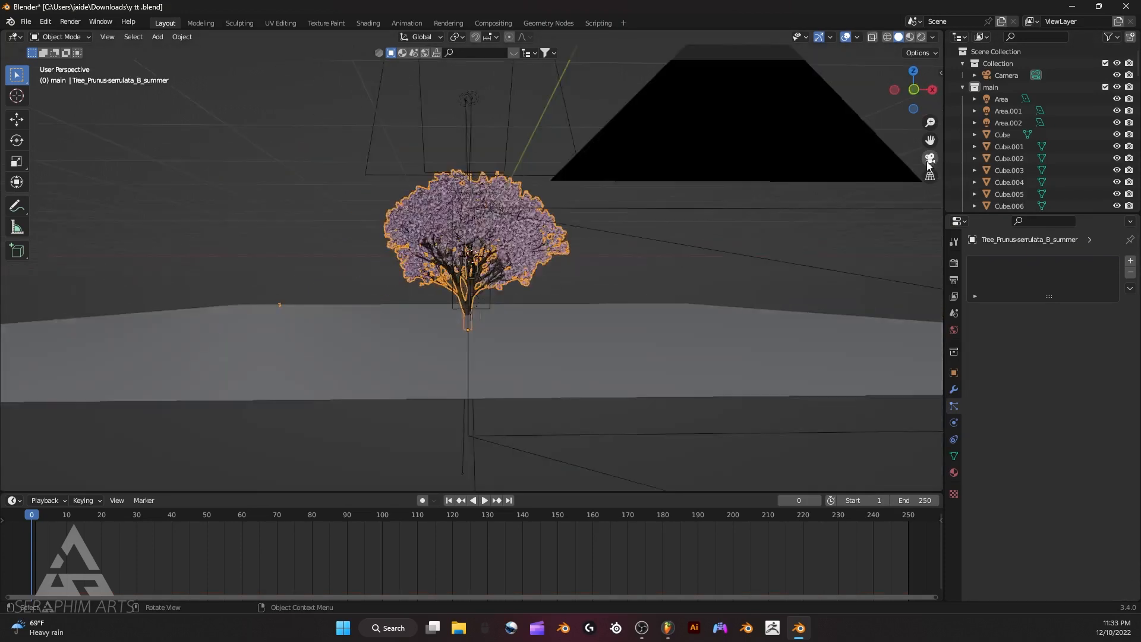
pyautogui.click(845, 37)
pyautogui.click(846, 38)
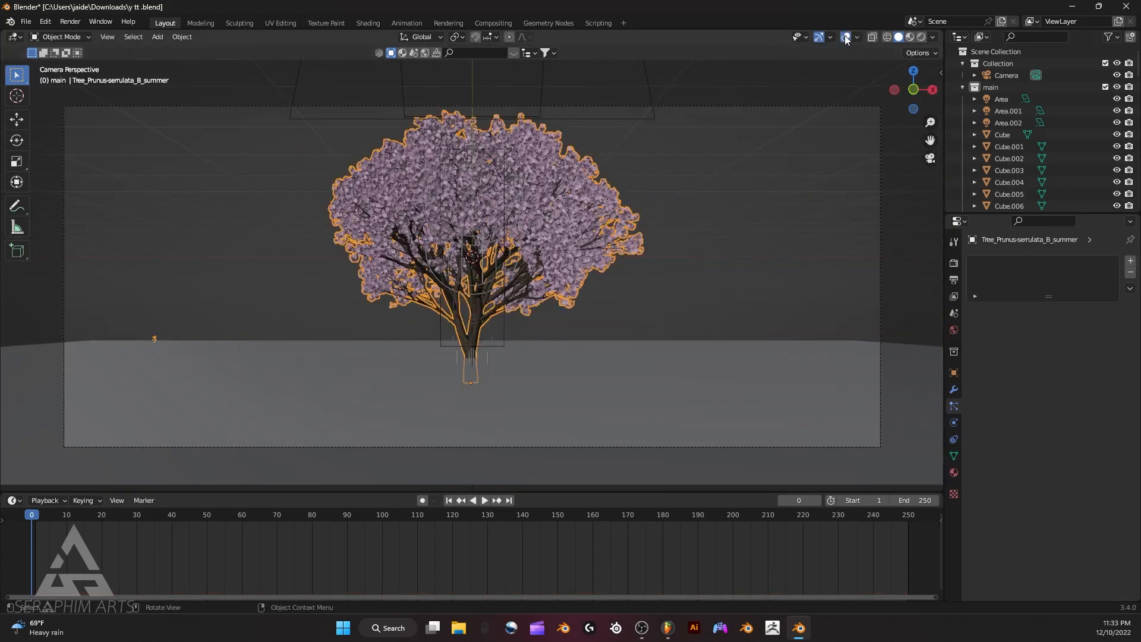
# Set the floor particles' scale randomness to 1.000, preview the emission by playing the animation, and return to frame 0.
pyautogui.click(700, 351)
pyautogui.scroll(-5, 1075, 391)
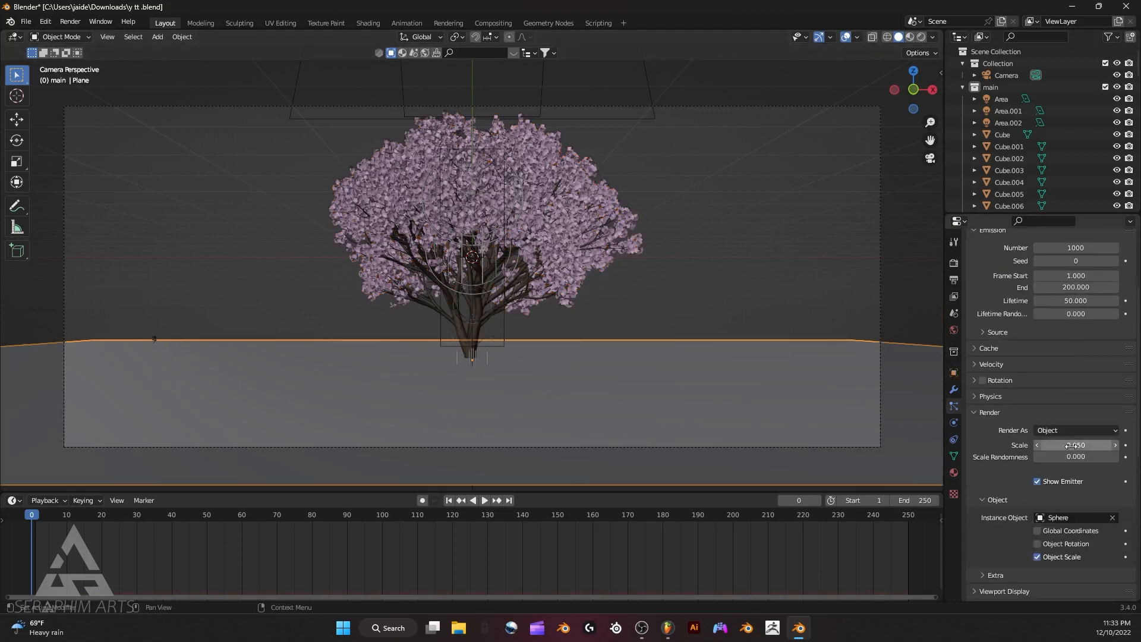
pyautogui.moveTo(1073, 456); pyautogui.dragTo(1119, 457)
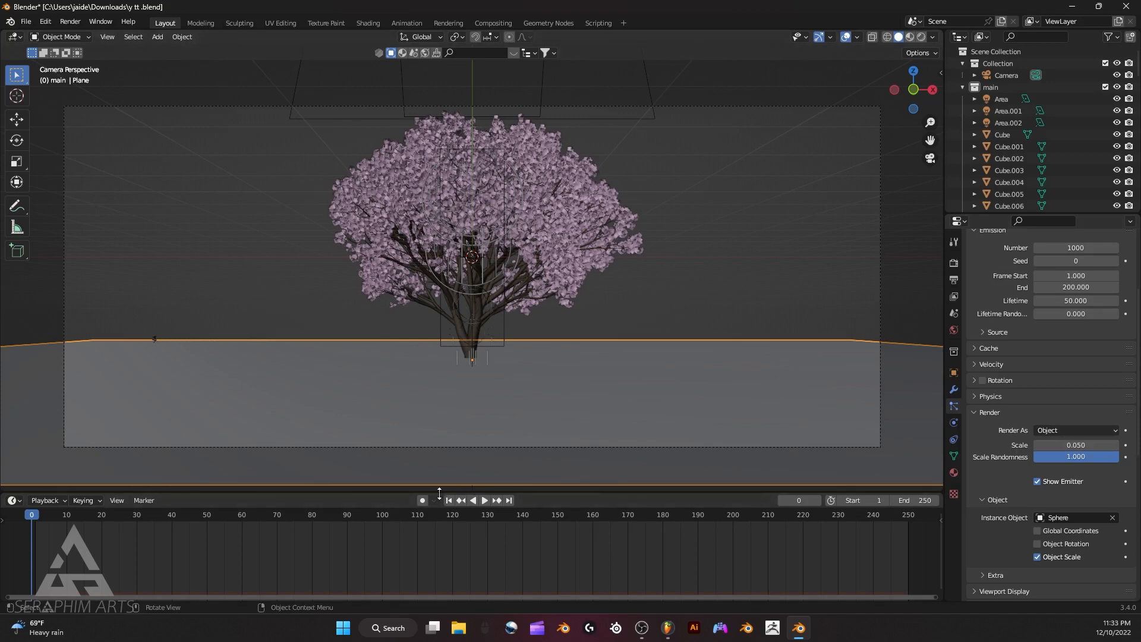
pyautogui.click(485, 500)
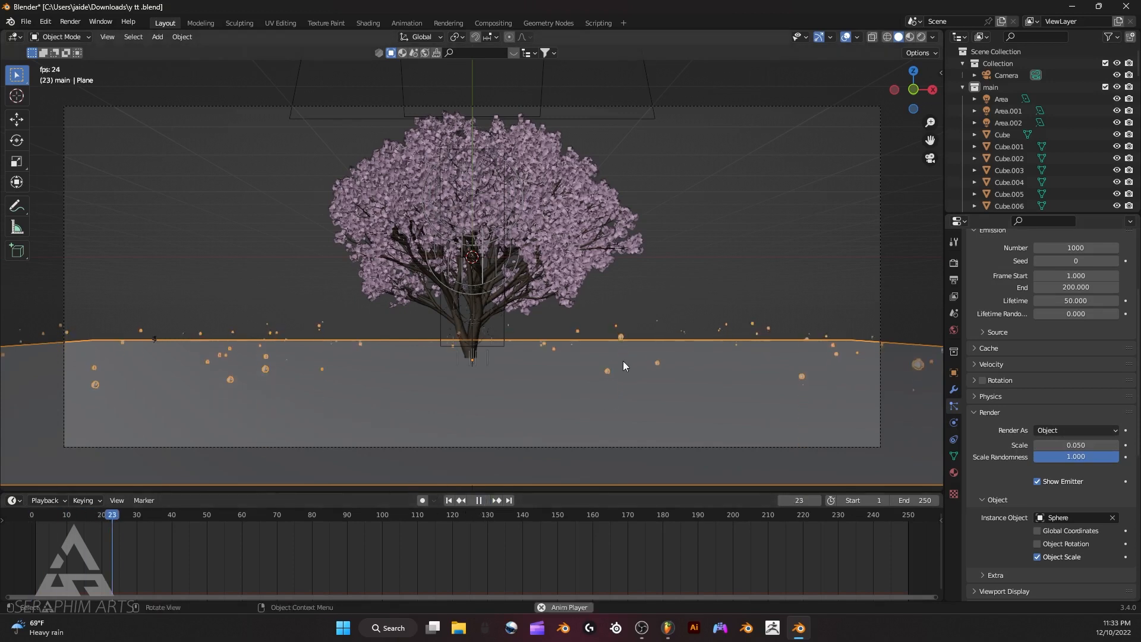
pyautogui.click(845, 38)
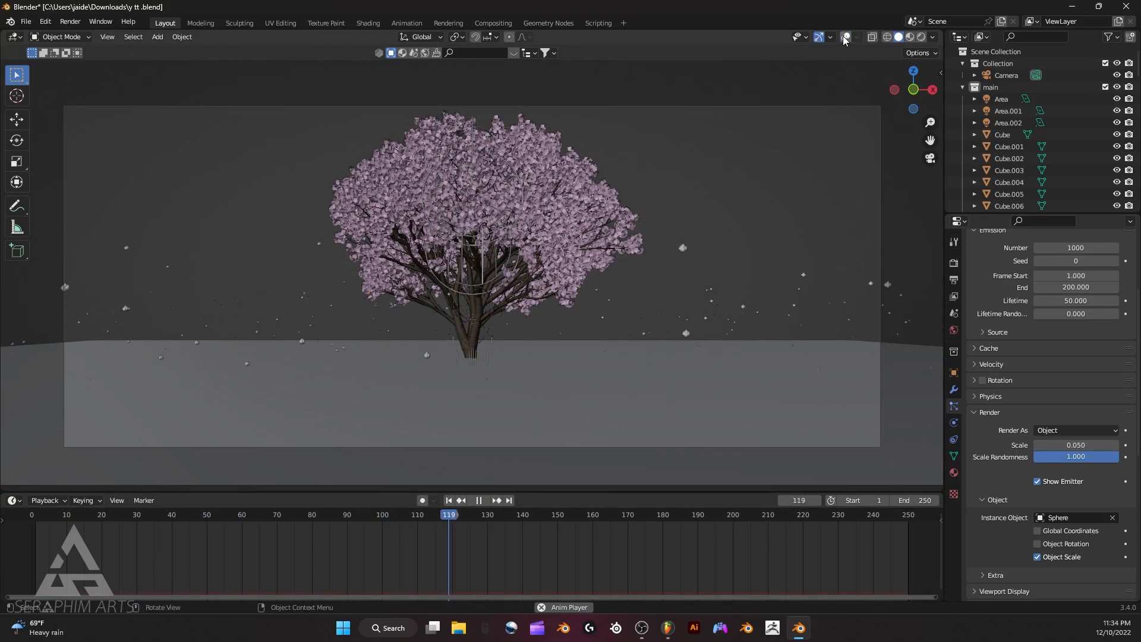
pyautogui.click(844, 37)
pyautogui.click(476, 499)
pyautogui.moveTo(417, 515); pyautogui.dragTo(936, 497)
# Set the particles' lifetime randomness to 1.000 and their lifetime to 250 frames.
pyautogui.scroll(2, 1023, 379)
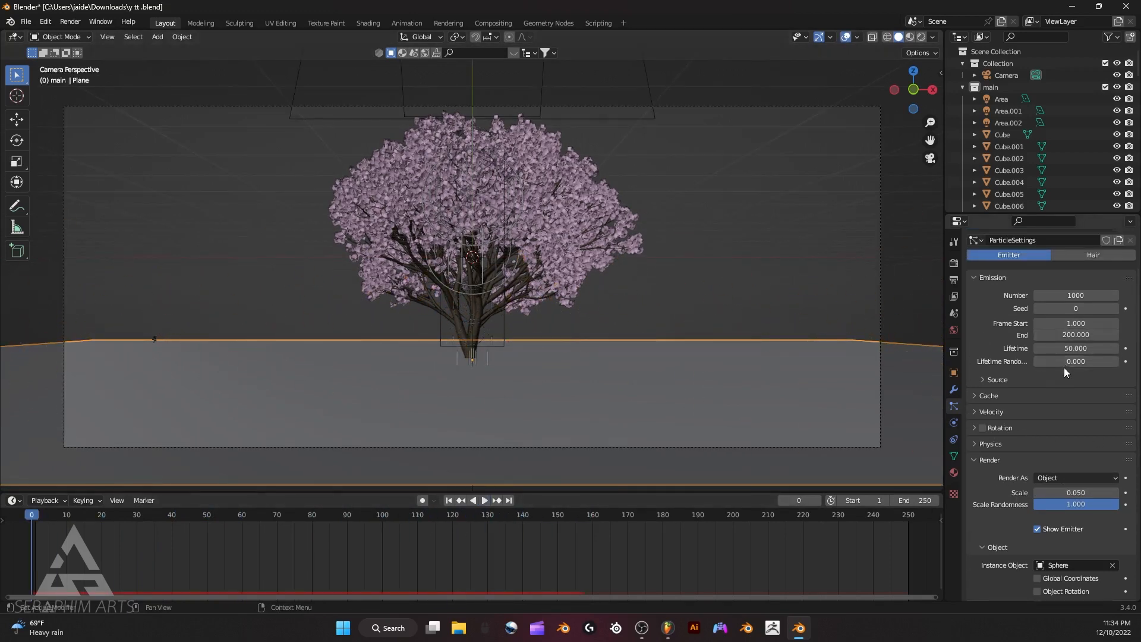
pyautogui.moveTo(1057, 362); pyautogui.dragTo(1083, 361)
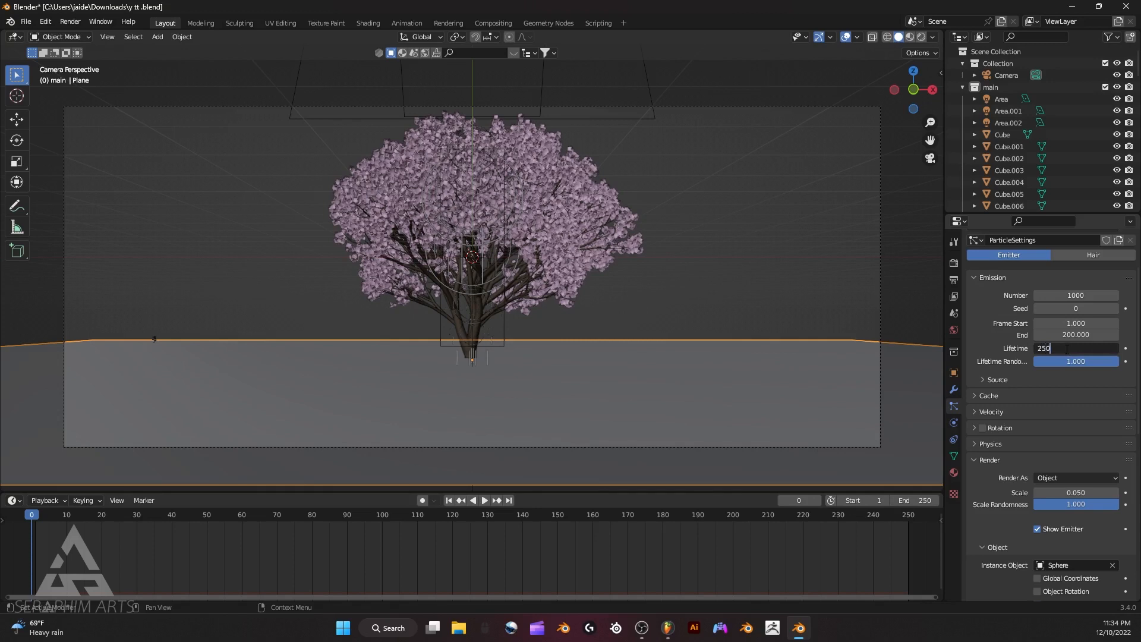
pyautogui.scroll(-4, 1028, 363)
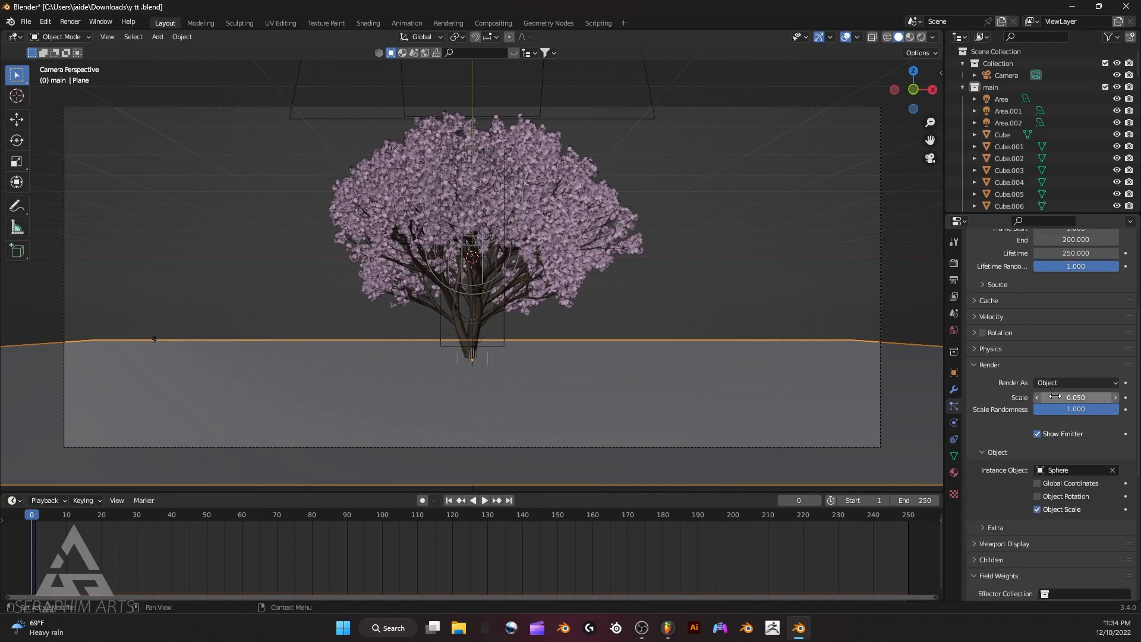
# Set the particle scale to 0.030 while the animation plays, with the viewport overlays hidden.
pyautogui.click(484, 502)
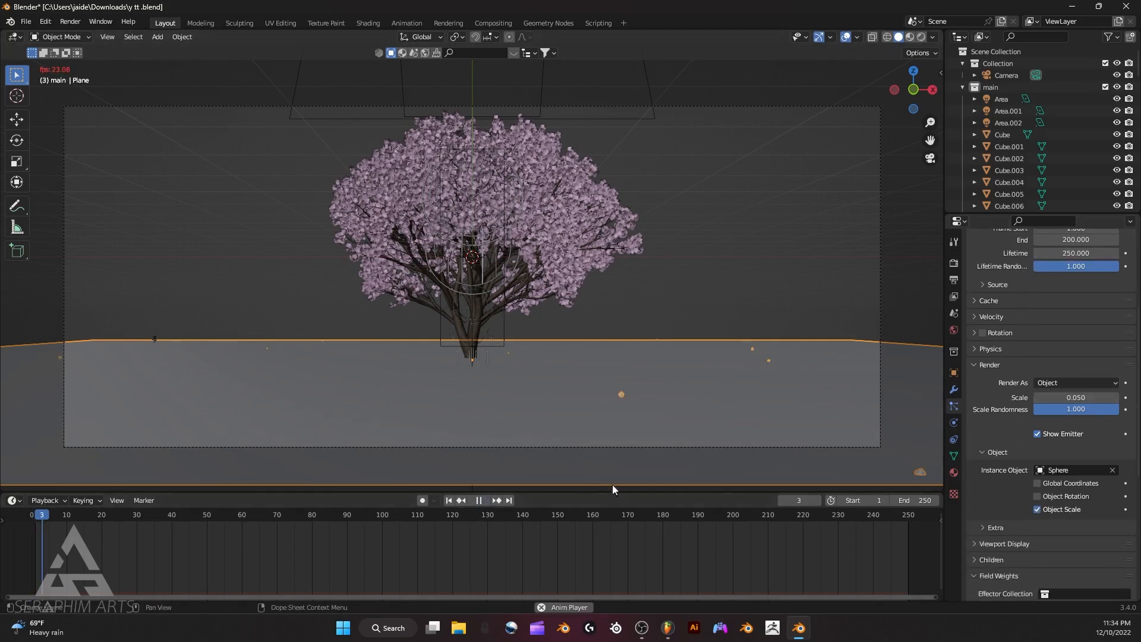
pyautogui.moveTo(1077, 399); pyautogui.dragTo(1058, 398)
pyautogui.click(1116, 397)
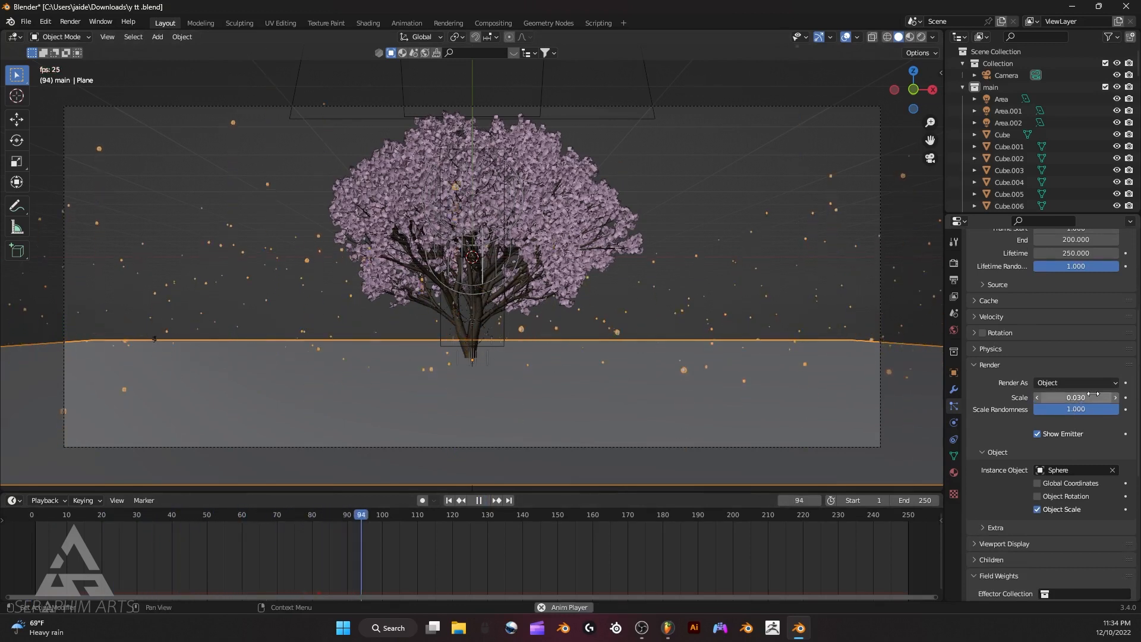
pyautogui.click(844, 36)
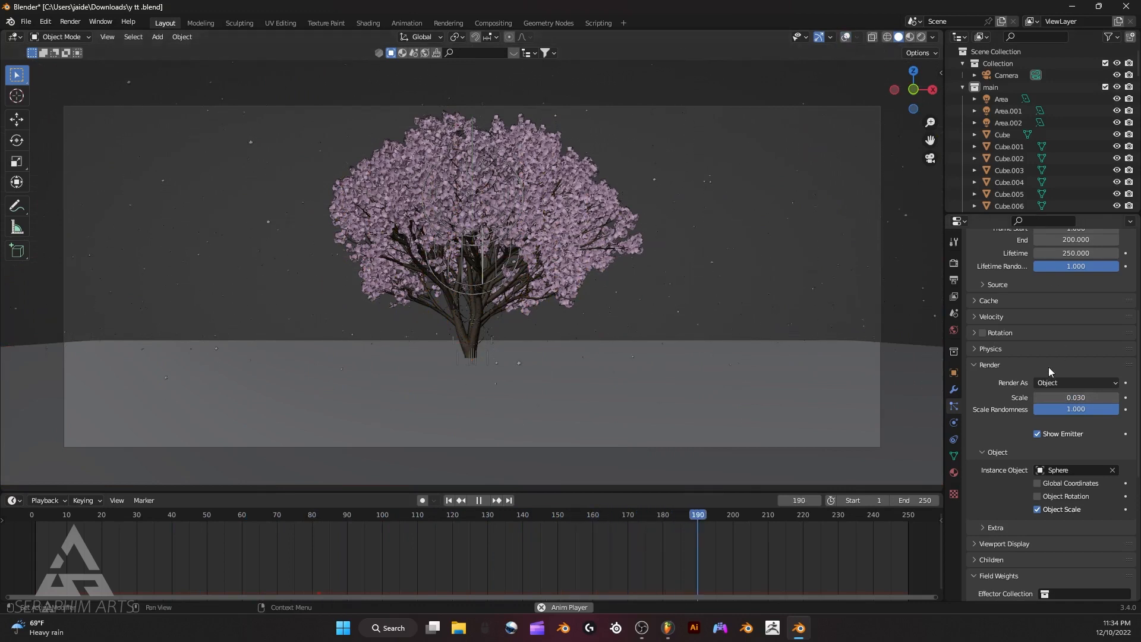
pyautogui.click(1037, 396)
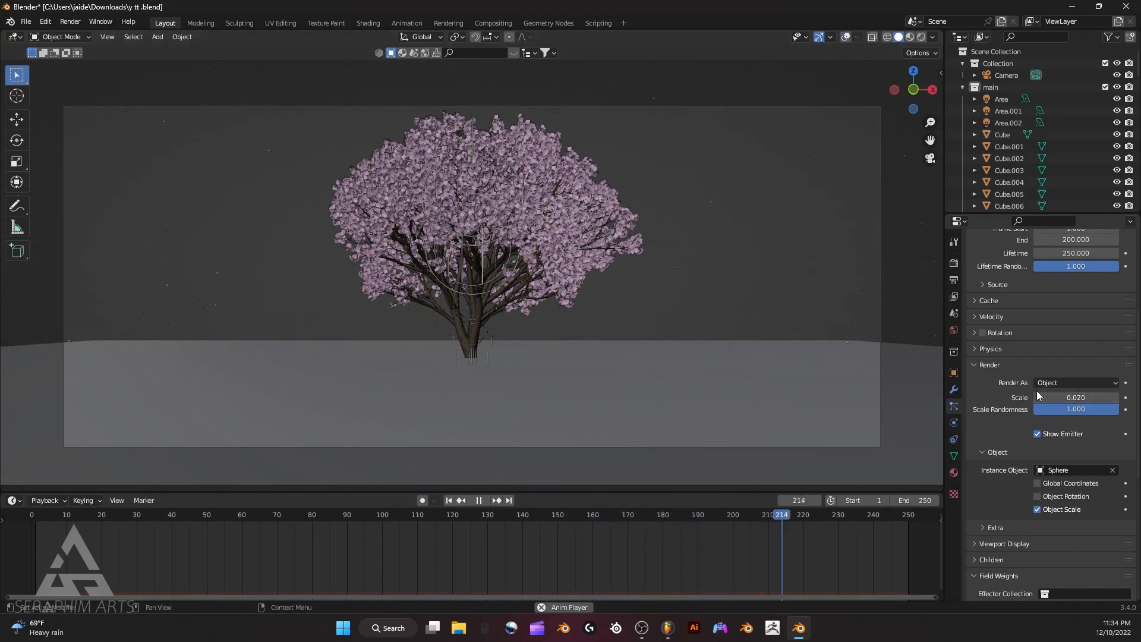
pyautogui.click(1114, 397)
# Set the number of emitted particles to 150 and stop the animation playback.
pyautogui.scroll(4, 1041, 358)
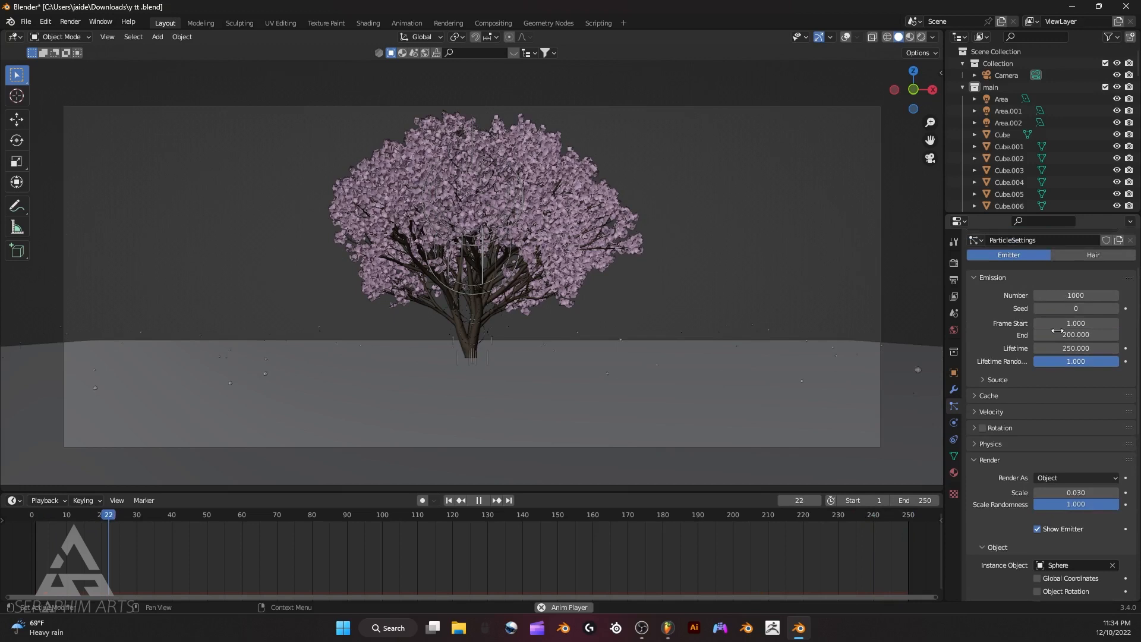
pyautogui.moveTo(1067, 296); pyautogui.dragTo(1123, 295)
pyautogui.click(1066, 295)
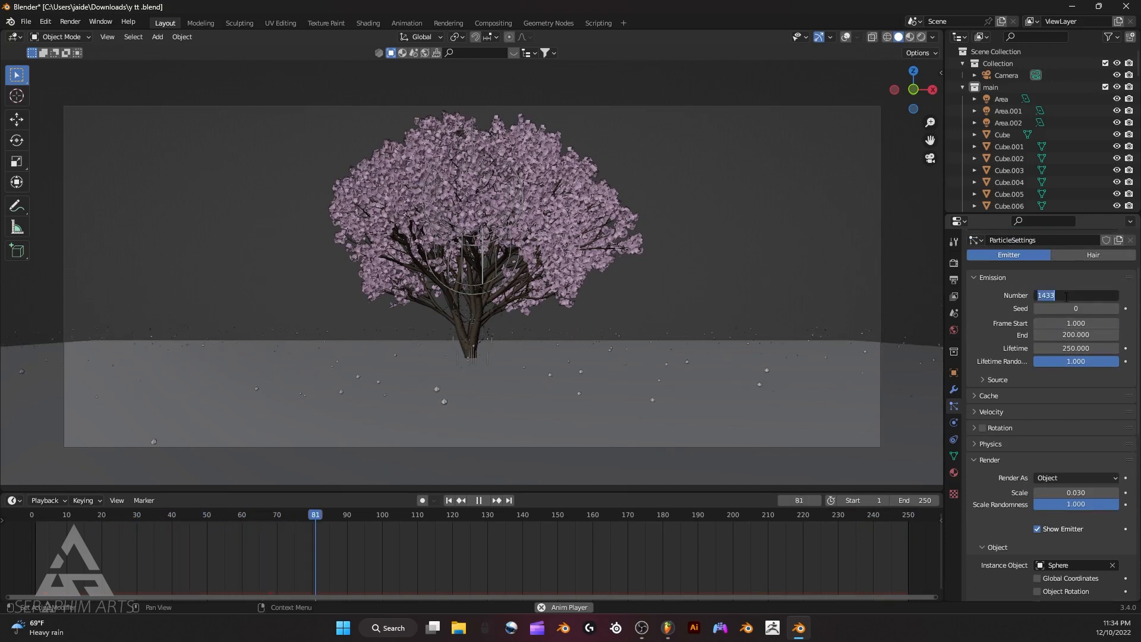
pyautogui.write('150')
pyautogui.press('Return')
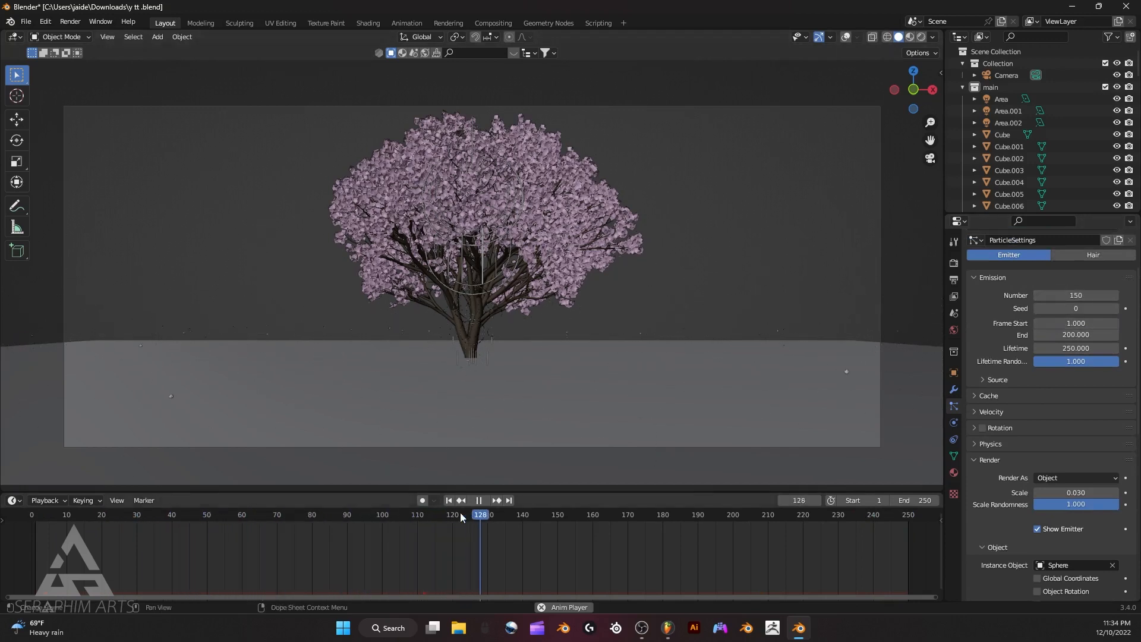
pyautogui.press('Escape')
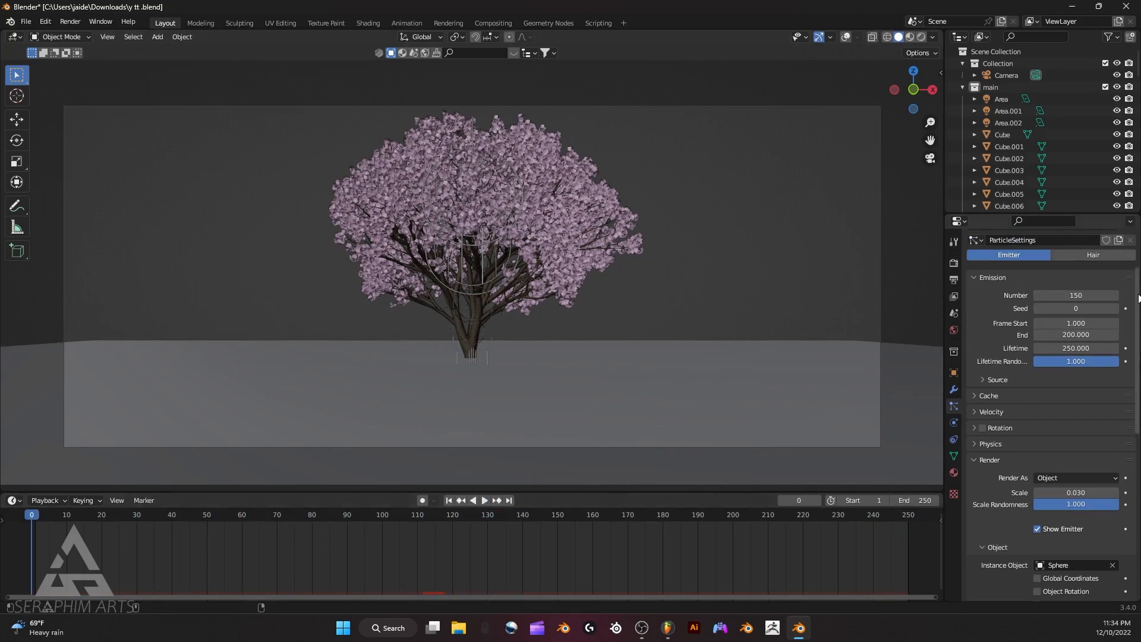
# Add a Wind force field, turn the viewport overlays back on, and rotate the wind to about 69° around Y.
pyautogui.hotkey('shift', 'a')
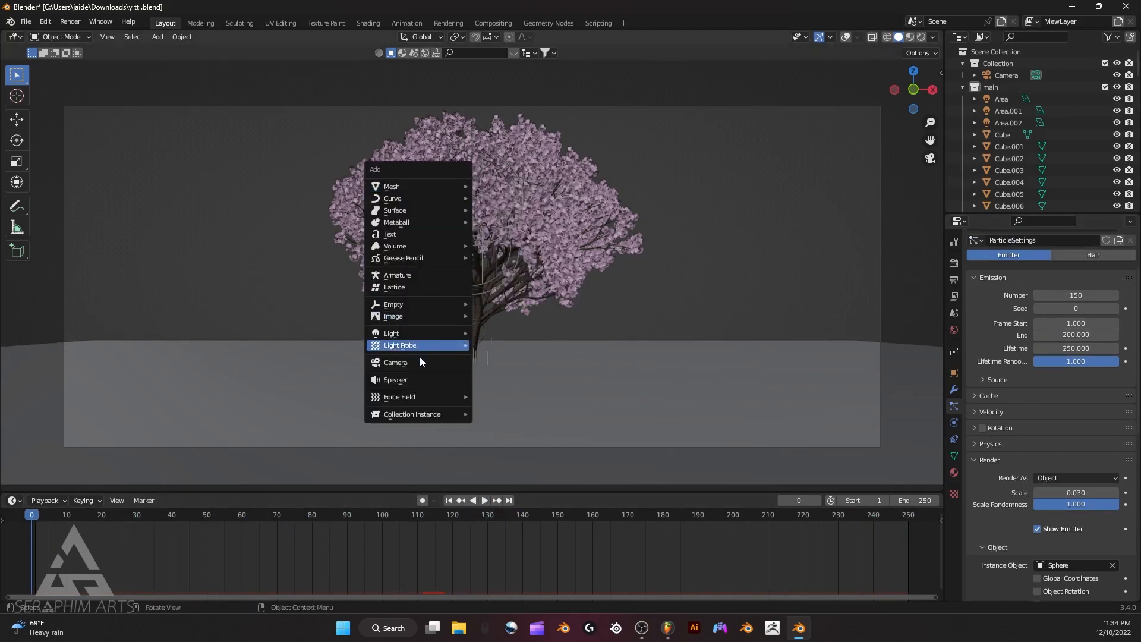
pyautogui.moveTo(414, 398)
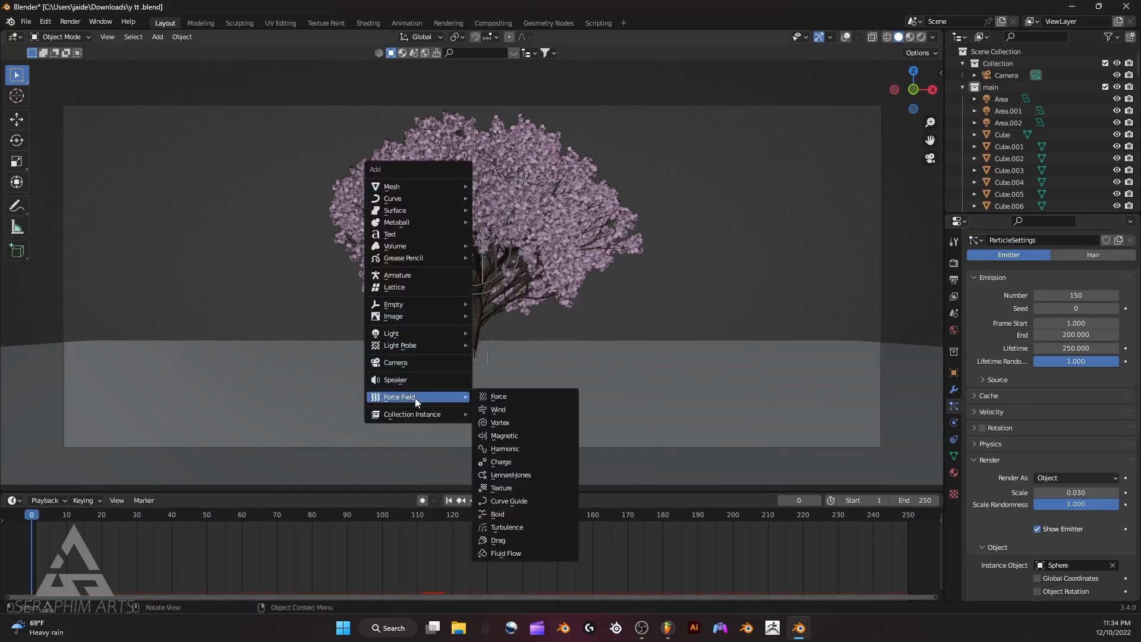
pyautogui.click(530, 409)
pyautogui.click(846, 36)
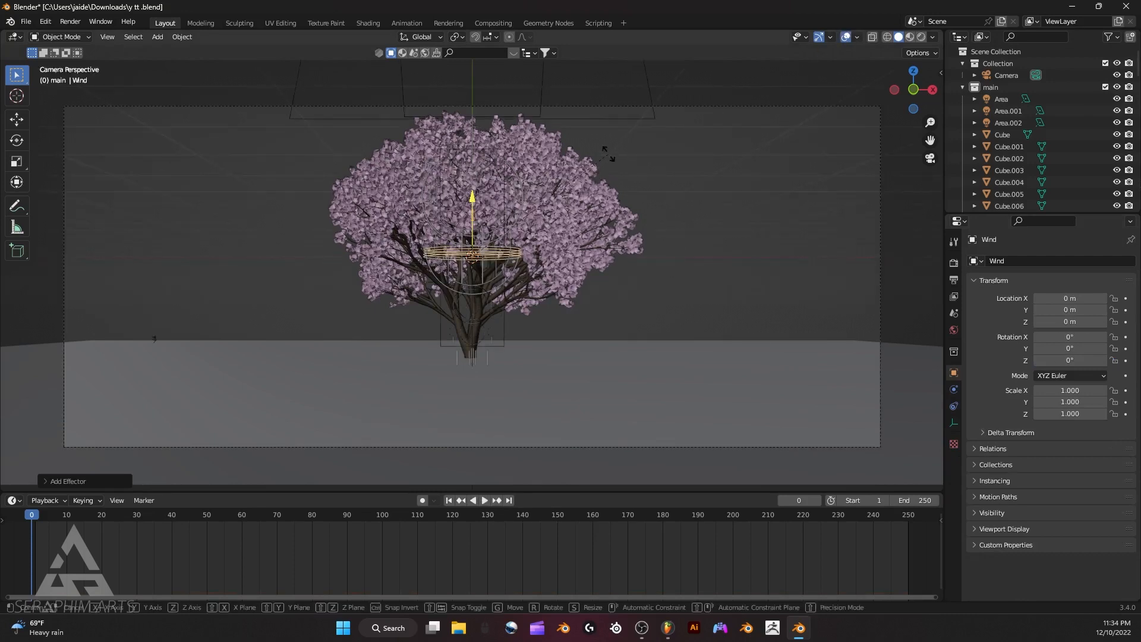
pyautogui.press('r')
pyautogui.click(637, 357)
# Move the wind beside the tree, sketch its blowing direction with annotation strokes, and undo both the strokes and the move.
pyautogui.press('g')
pyautogui.click(102, 311)
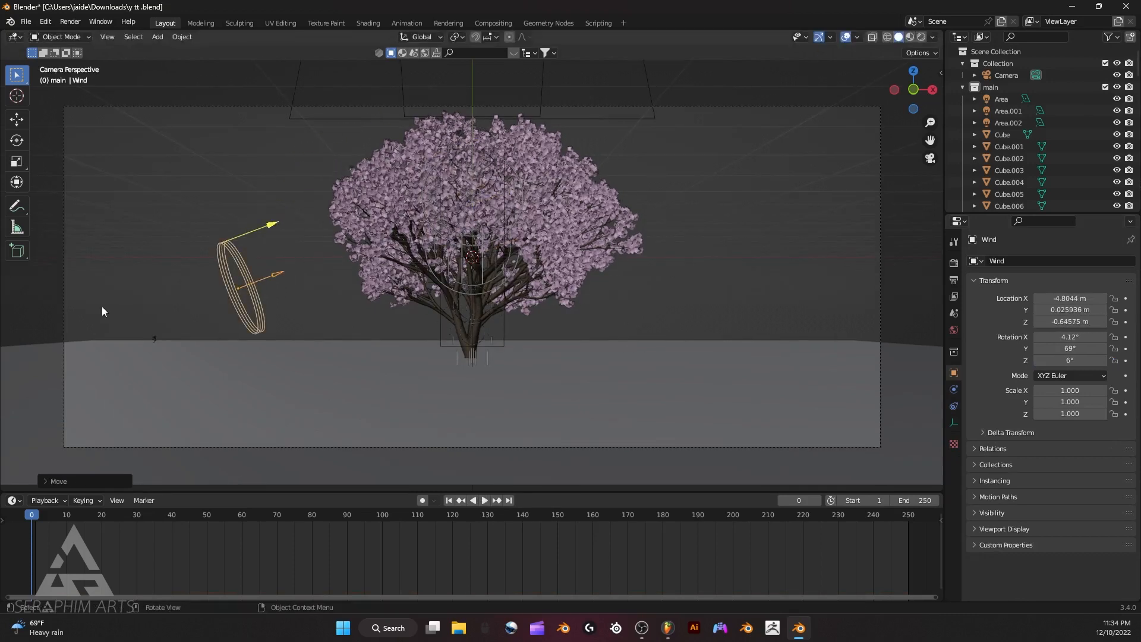
pyautogui.click(17, 204)
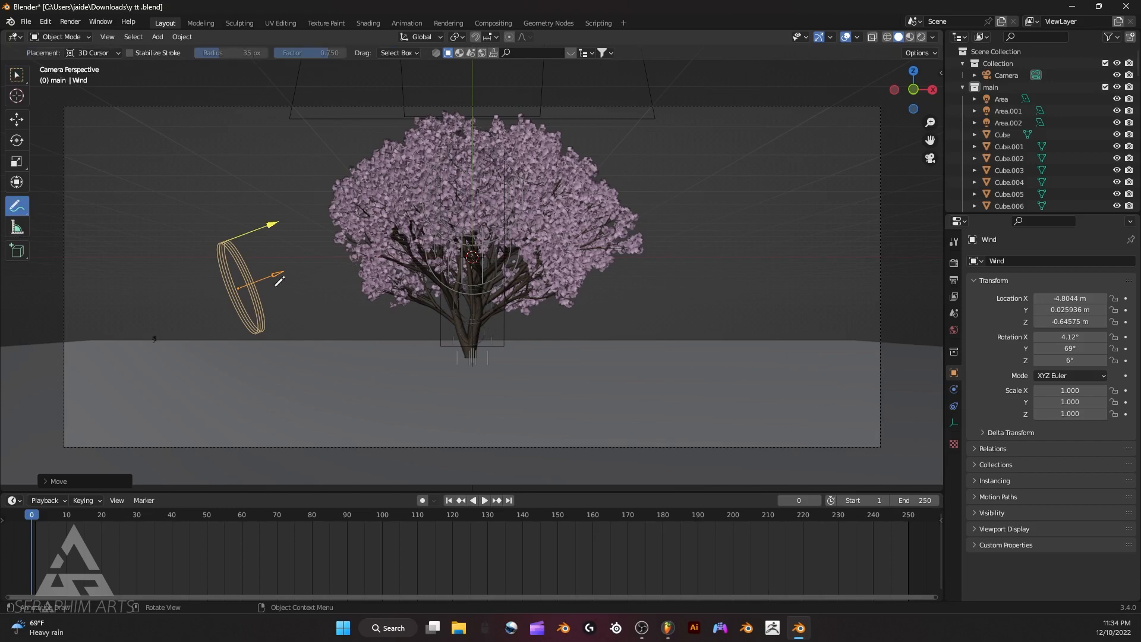
pyautogui.moveTo(246, 283)
pyautogui.mouseDown()
pyautogui.moveTo(347, 247)
pyautogui.moveTo(337, 280)
pyautogui.mouseUp()
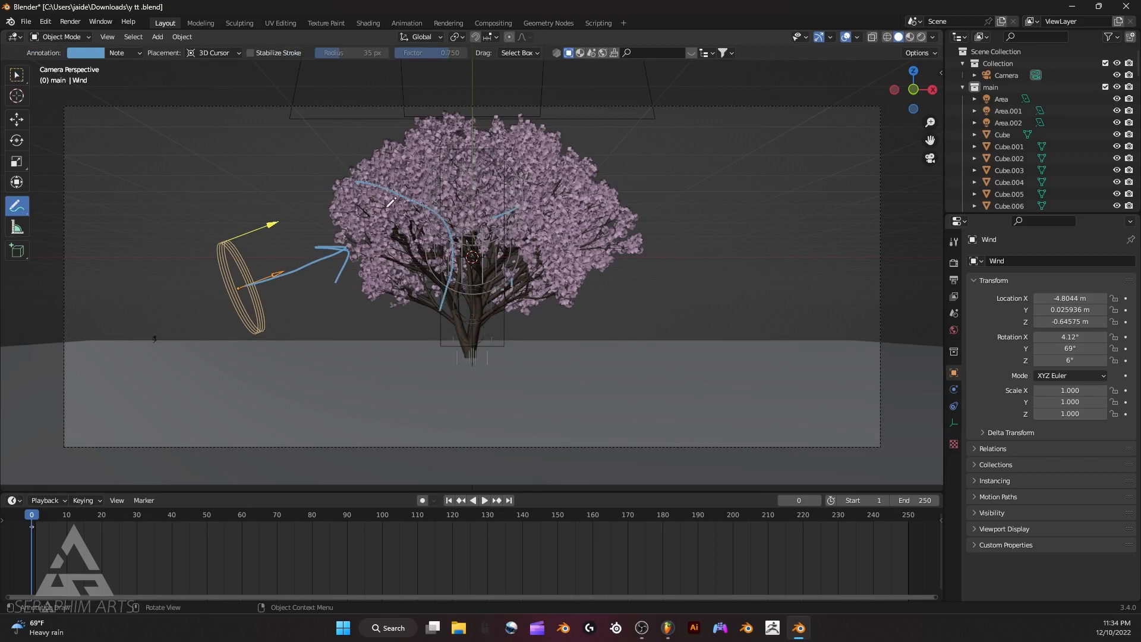
pyautogui.hotkey('ctrl', 'z')
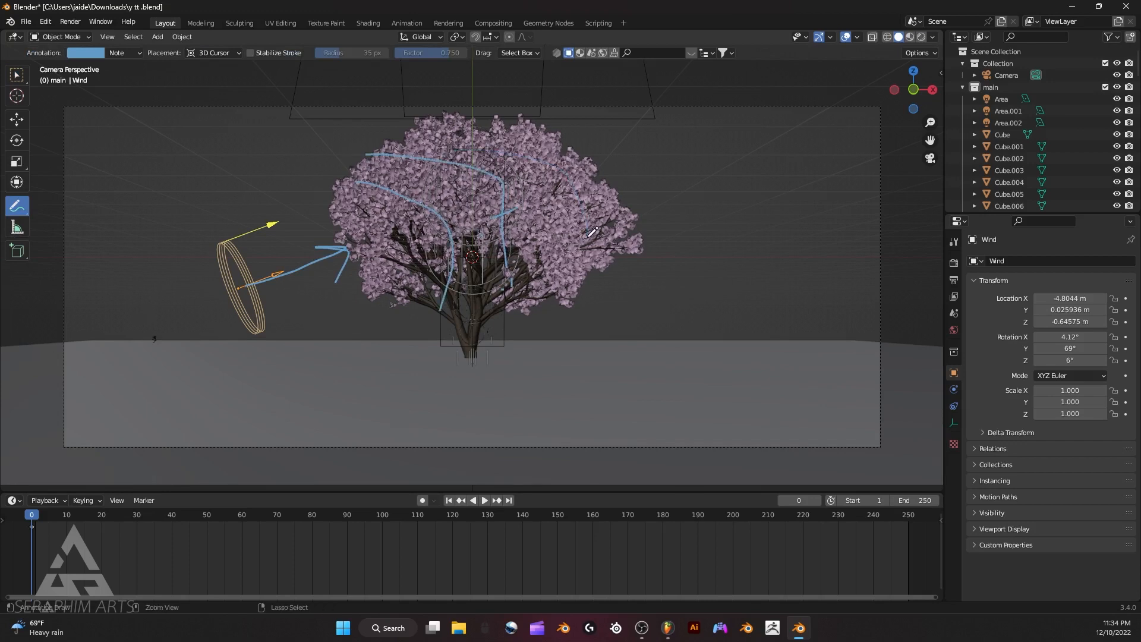
pyautogui.hotkey('ctrl', 'z')
pyautogui.hotkey('ctrl', 'z')
pyautogui.hotkey('ctrl', 'z')
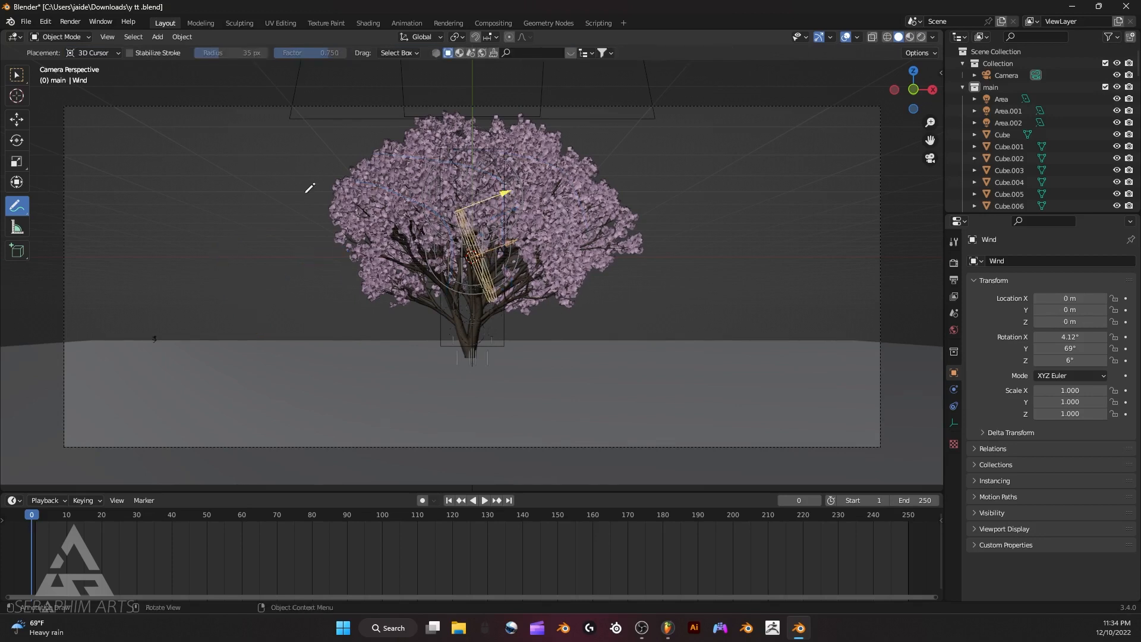
pyautogui.click(14, 81)
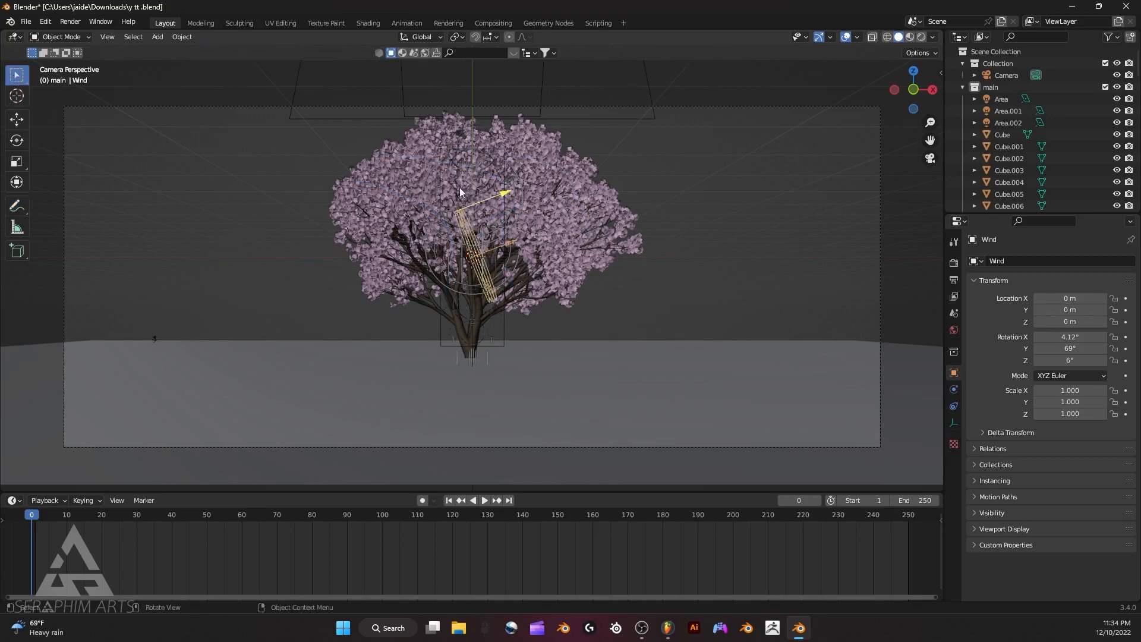
# Place the wind beyond the camera frame's left edge at about X -9.34 m, Z -2.80 m, with a Y rotation of about 50.8°.
pyautogui.press('g')
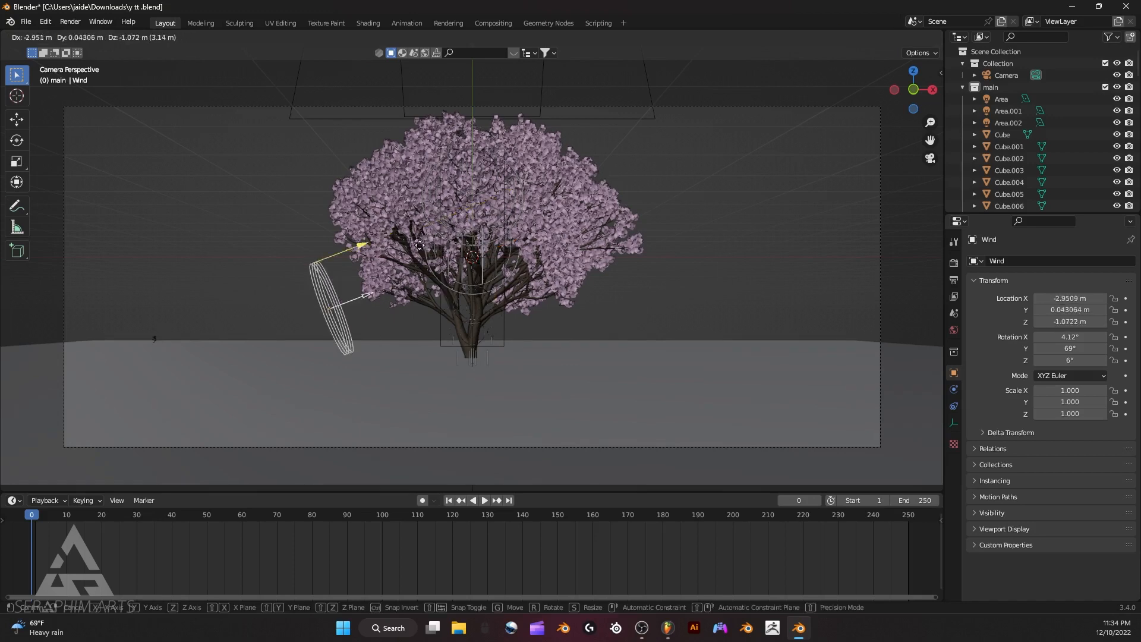
pyautogui.click(244, 279)
pyautogui.press('r')
pyautogui.click(321, 191)
pyautogui.press('g')
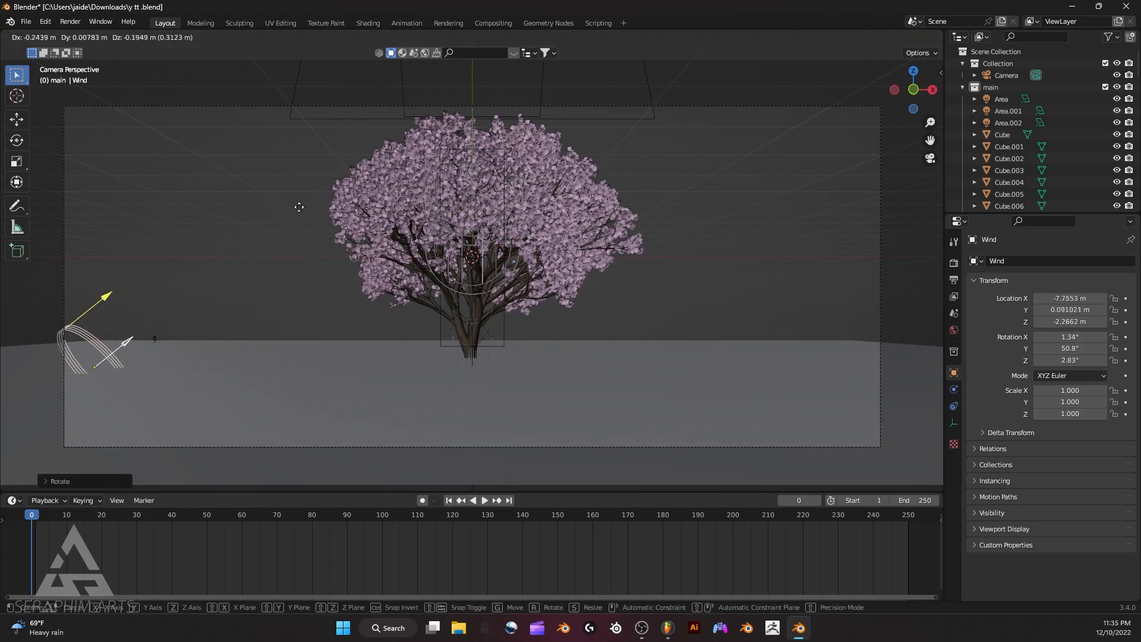
pyautogui.click(256, 221)
pyautogui.press('g')
pyautogui.click(262, 214)
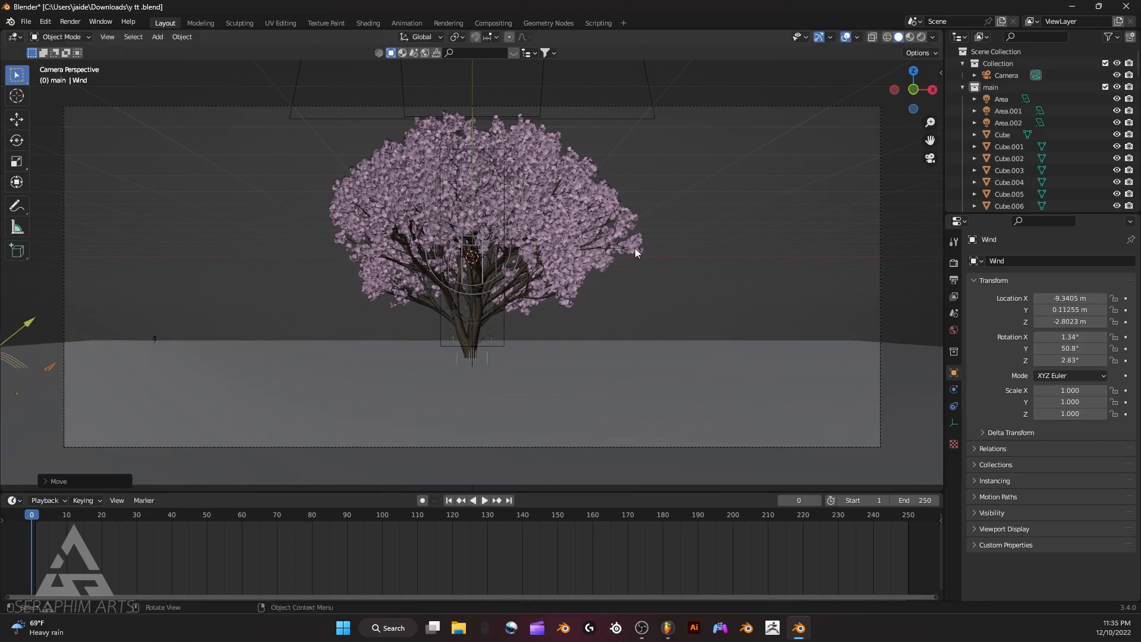
# Preview the wind's effect on the particles by playing the animation, and return to frame 0.
pyautogui.click(484, 501)
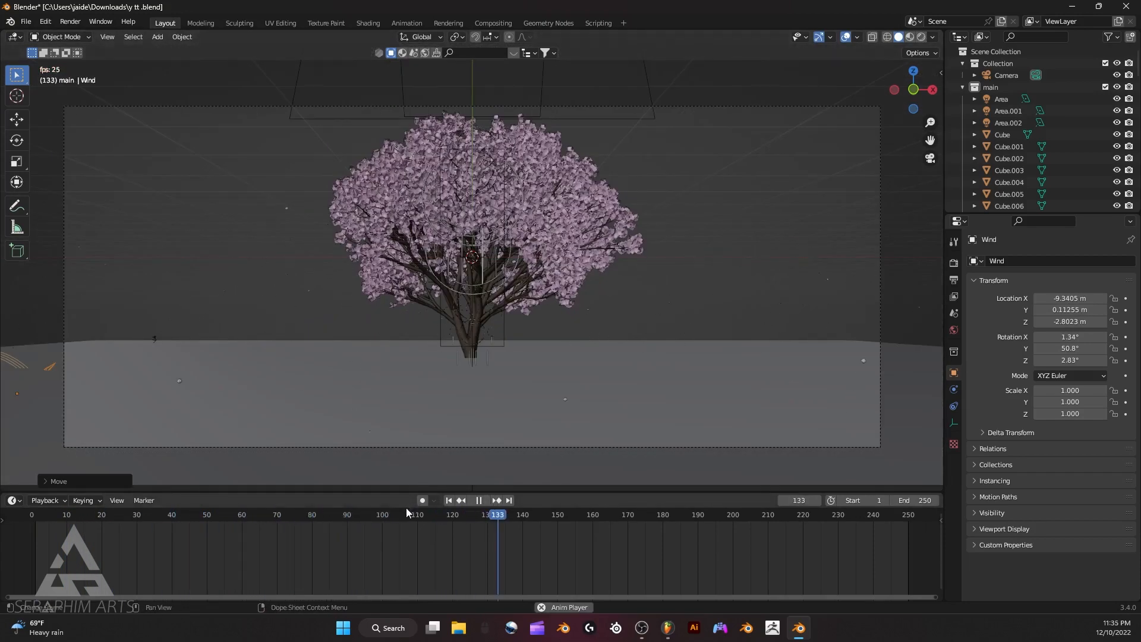
pyautogui.click(479, 501)
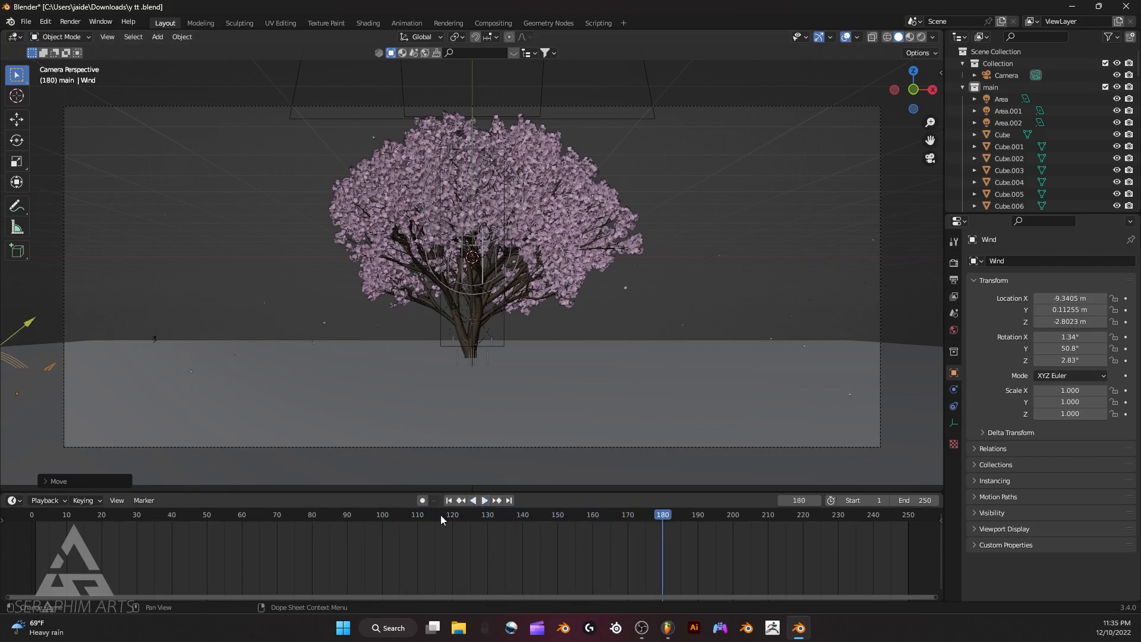
pyautogui.moveTo(440, 515); pyautogui.dragTo(31, 514)
# Set the wind force field's strength to 4.600 and play the animation.
pyautogui.click(954, 390)
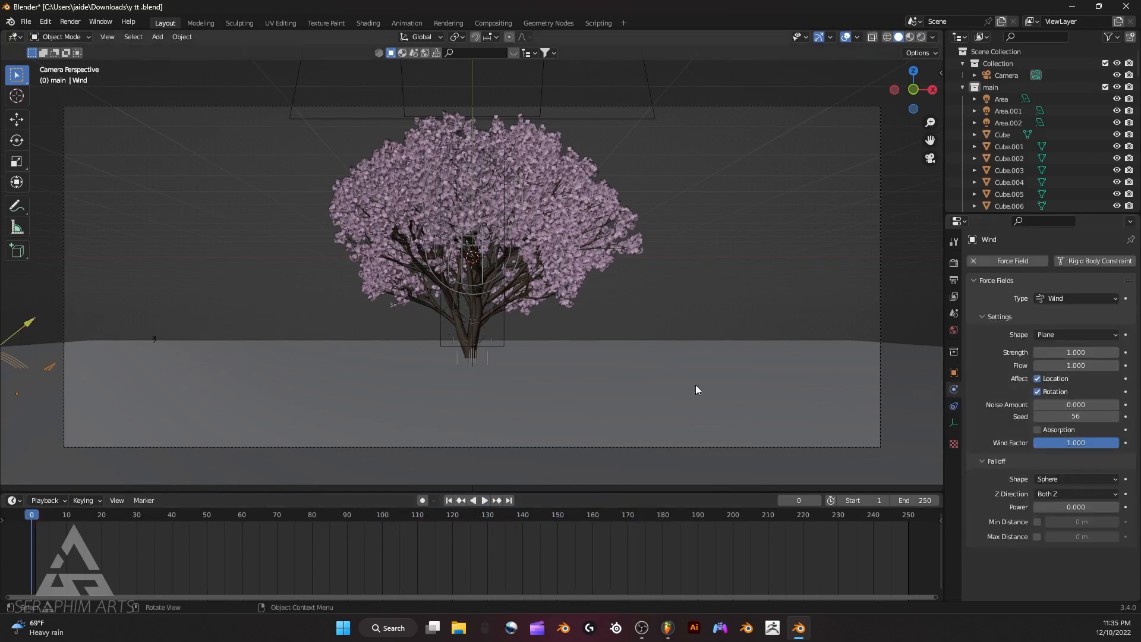
pyautogui.moveTo(1072, 352); pyautogui.dragTo(1132, 352)
pyautogui.click(482, 500)
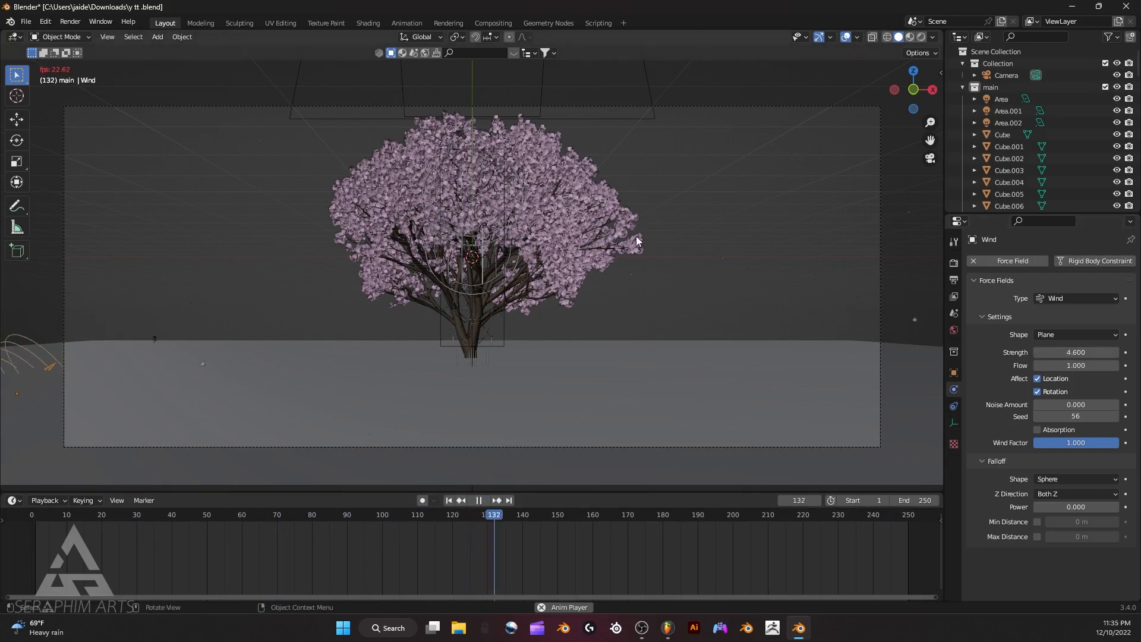
# Reposition the wind beside the camera frame and fine-tune its rotation while the animation plays.
pyautogui.scroll(-4, 650, 296)
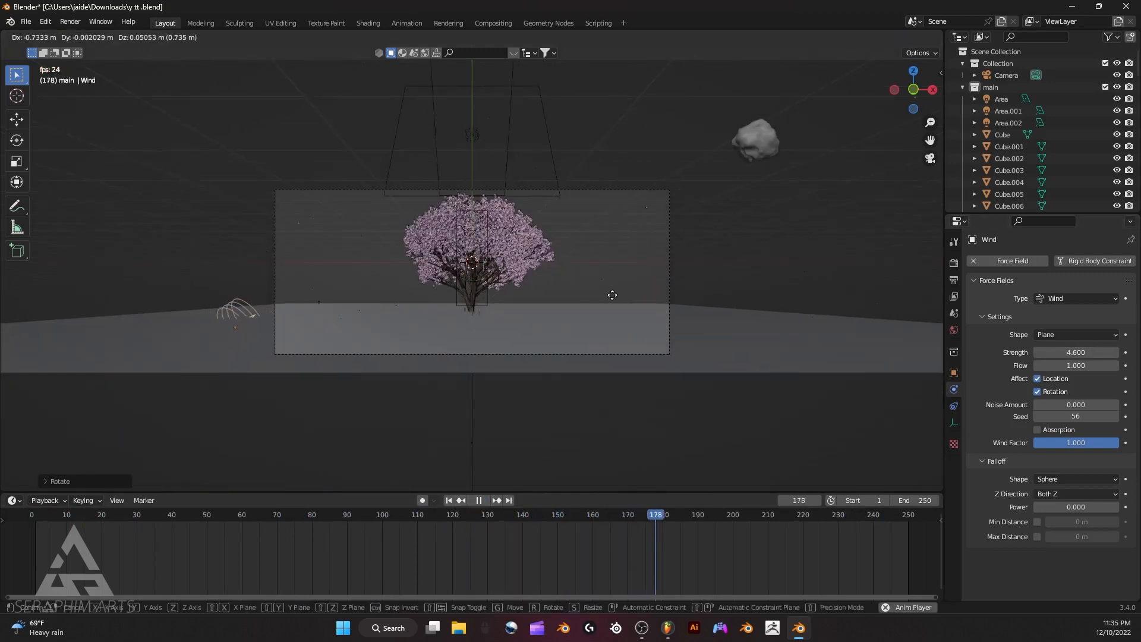
pyautogui.press('g')
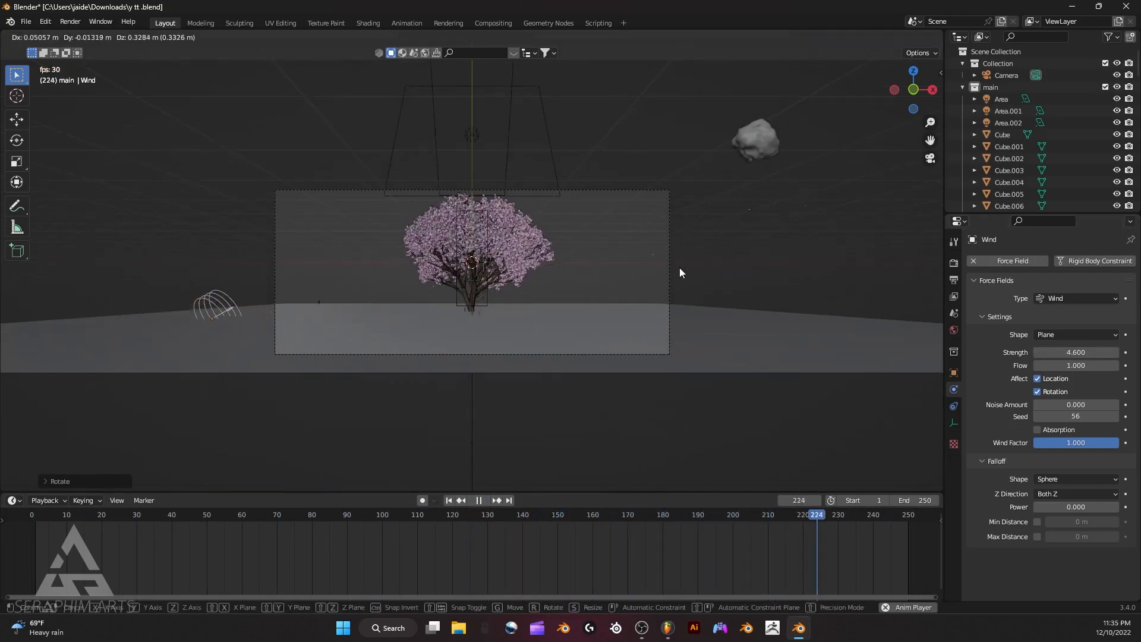
pyautogui.click(679, 269)
pyautogui.press('r')
pyautogui.click(684, 272)
# Examine how the floor particles drift around the tree during playback, both up close and from farther away.
pyautogui.scroll(3, 684, 271)
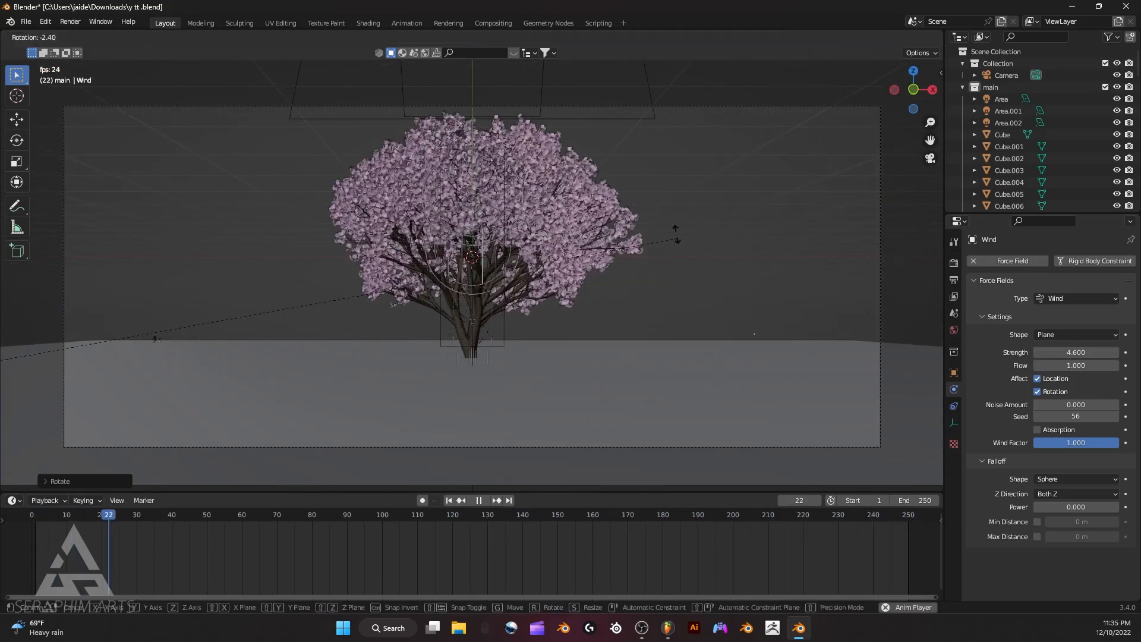
pyautogui.scroll(3, 597, 170)
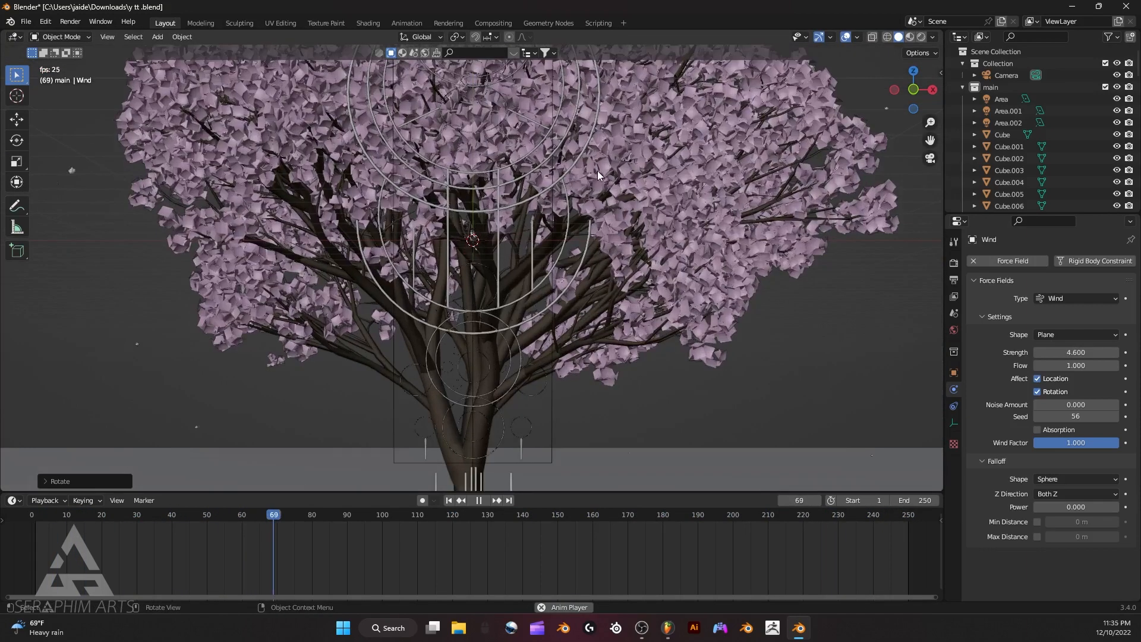
pyautogui.scroll(-4, 603, 187)
pyautogui.scroll(3, 645, 250)
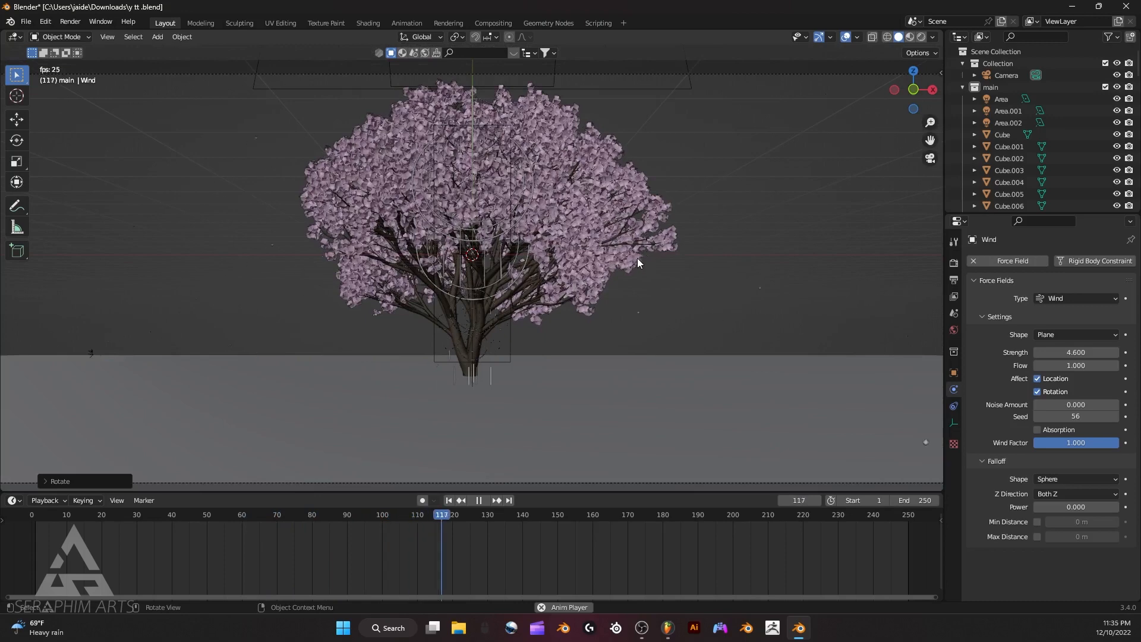
pyautogui.scroll(-3, 637, 258)
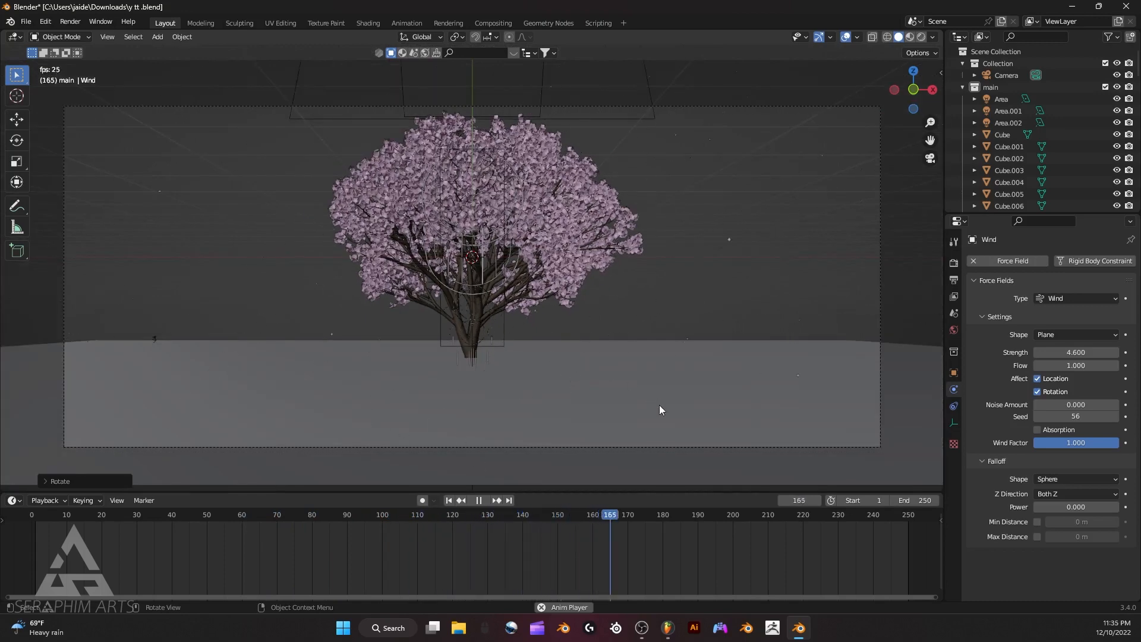
pyautogui.scroll(-2, 444, 290)
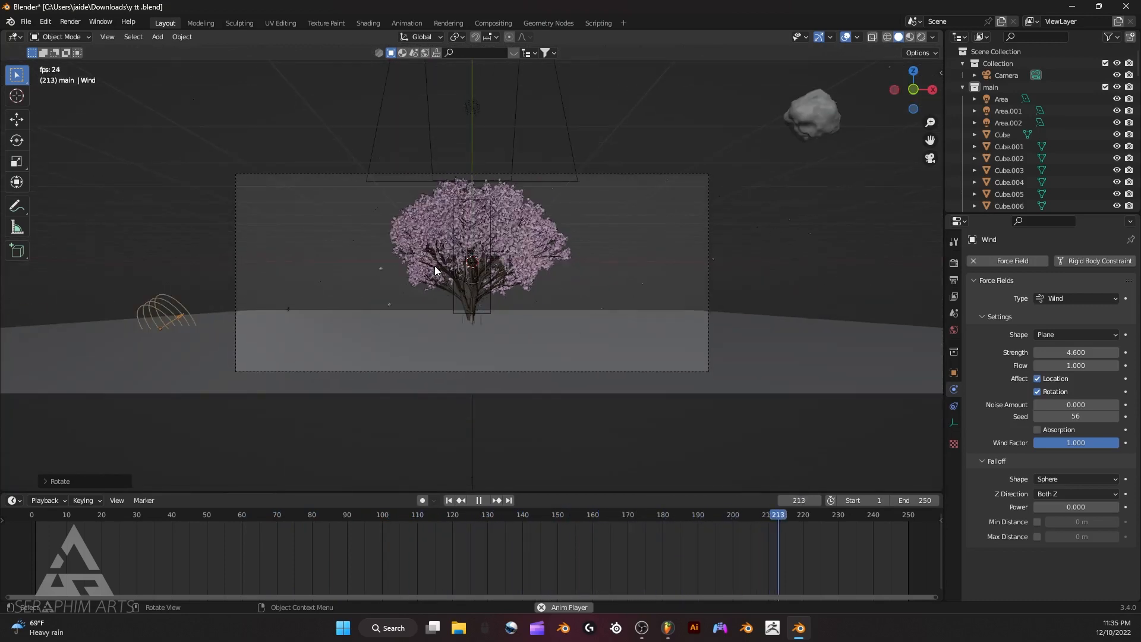
pyautogui.moveTo(433, 266); pyautogui.dragTo(713, 196, button='middle')
pyautogui.click(930, 159)
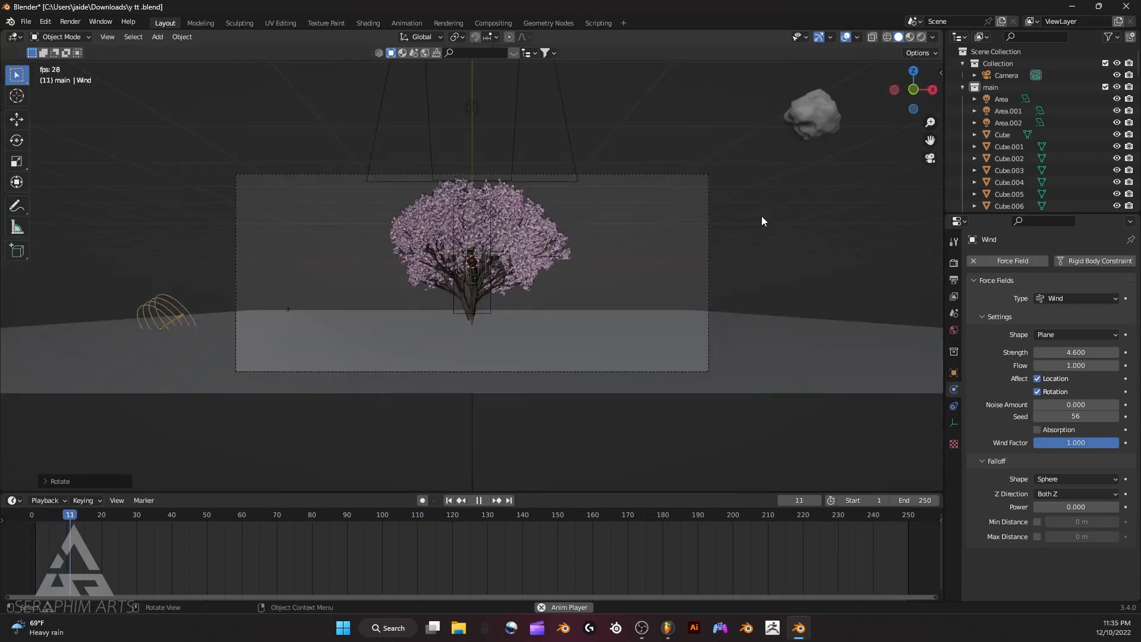
pyautogui.scroll(1, 694, 258)
pyautogui.scroll(1, 624, 297)
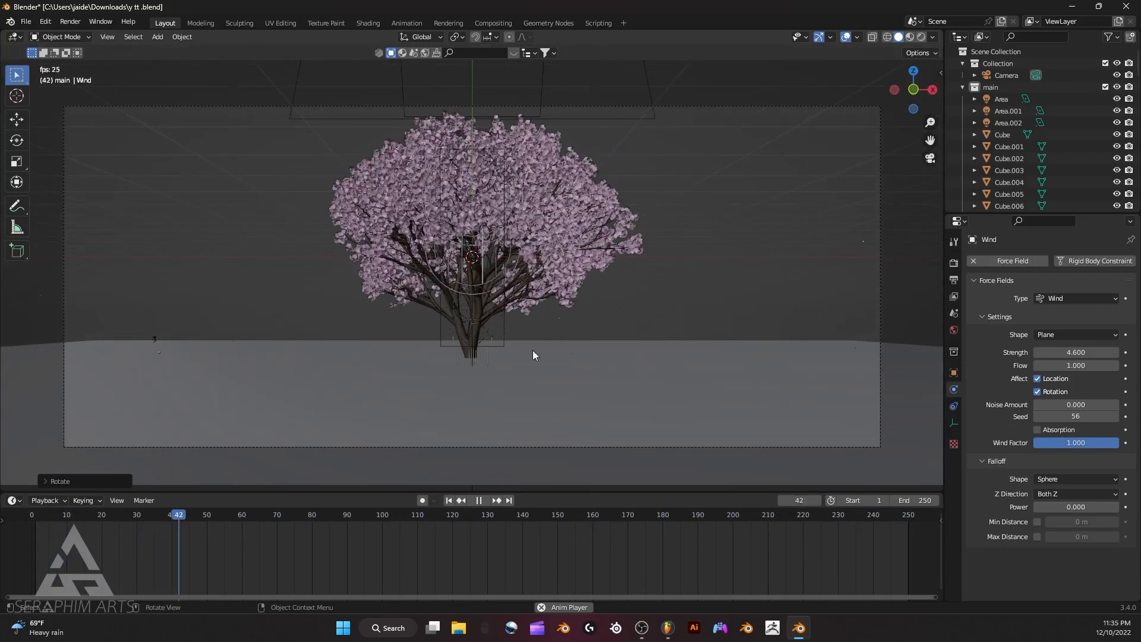
# Stop playback at frame 0, restart the animation, and set the wind's strength to 4.500.
pyautogui.click(479, 500)
pyautogui.press('Escape')
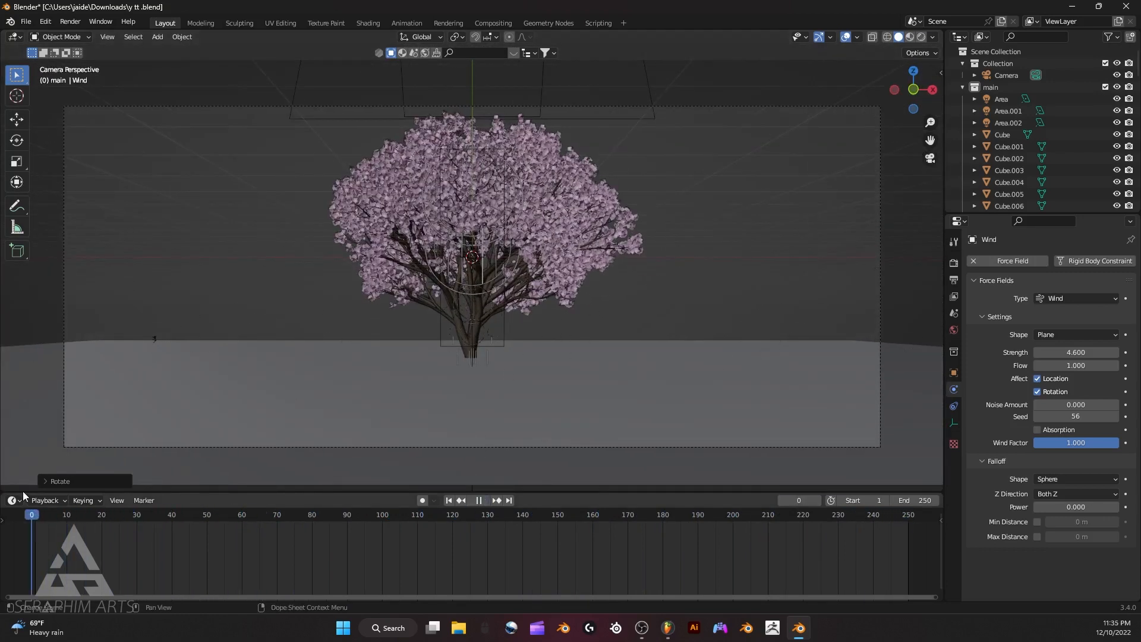
pyautogui.click(1116, 353)
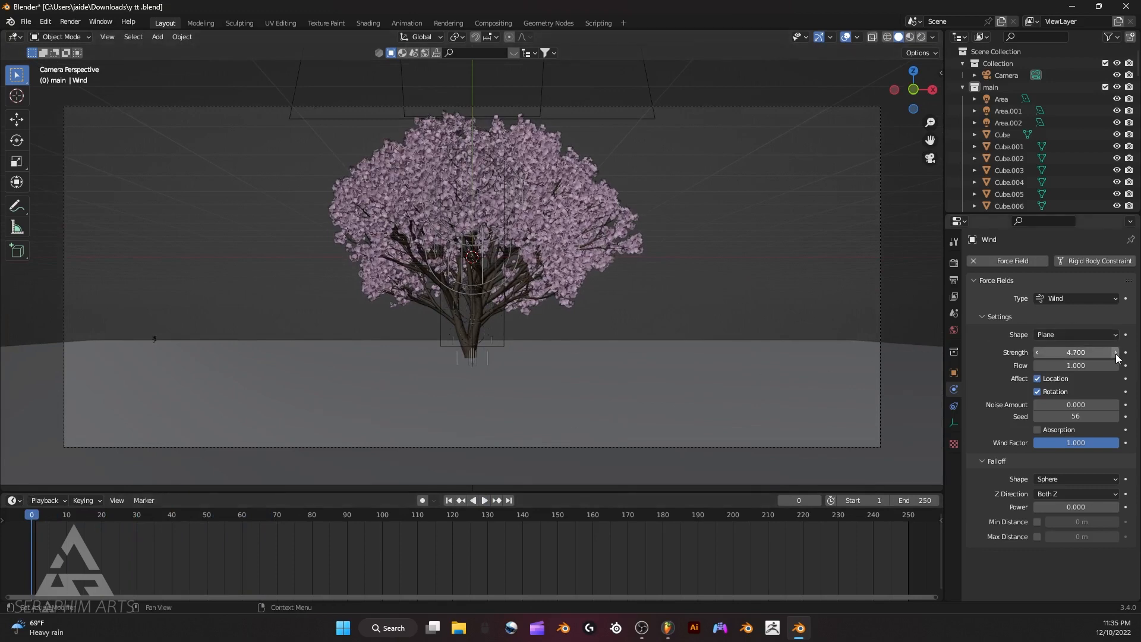
pyautogui.click(484, 501)
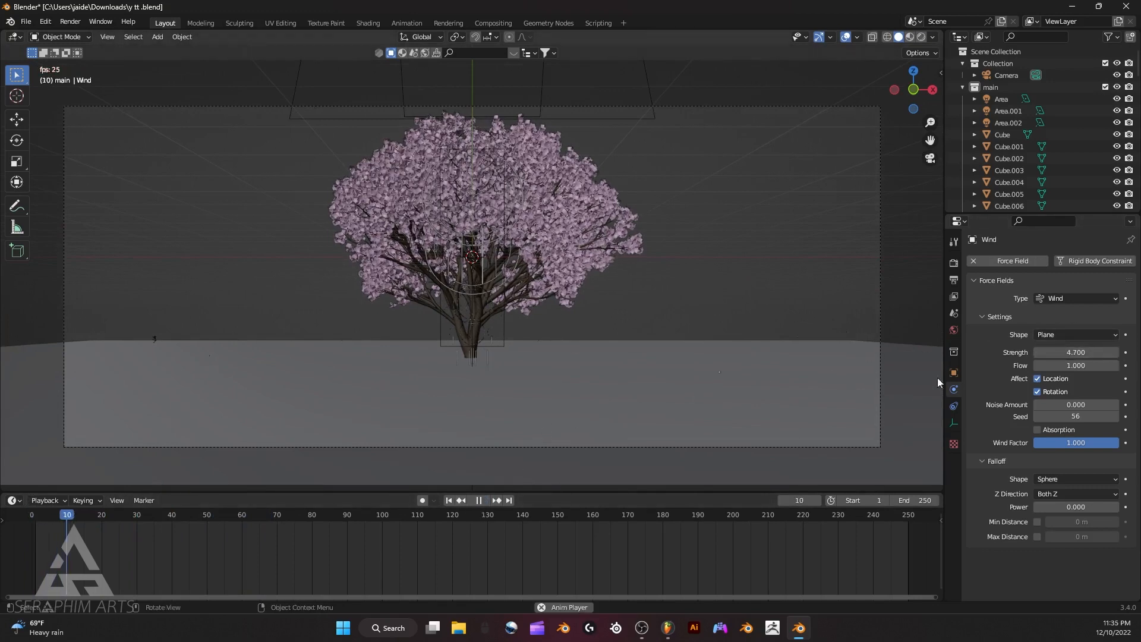
pyautogui.click(1038, 353)
pyautogui.click(1038, 353)
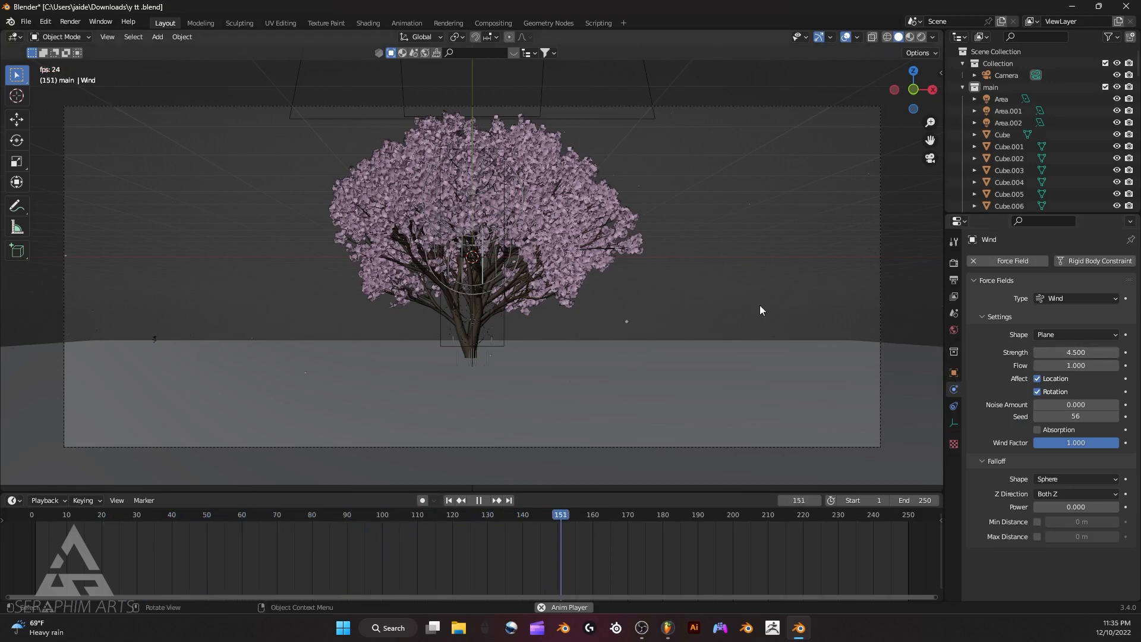
# Set the floor plane's number of emitted particles to 1500 while the animation plays.
pyautogui.click(796, 374)
pyautogui.click(953, 405)
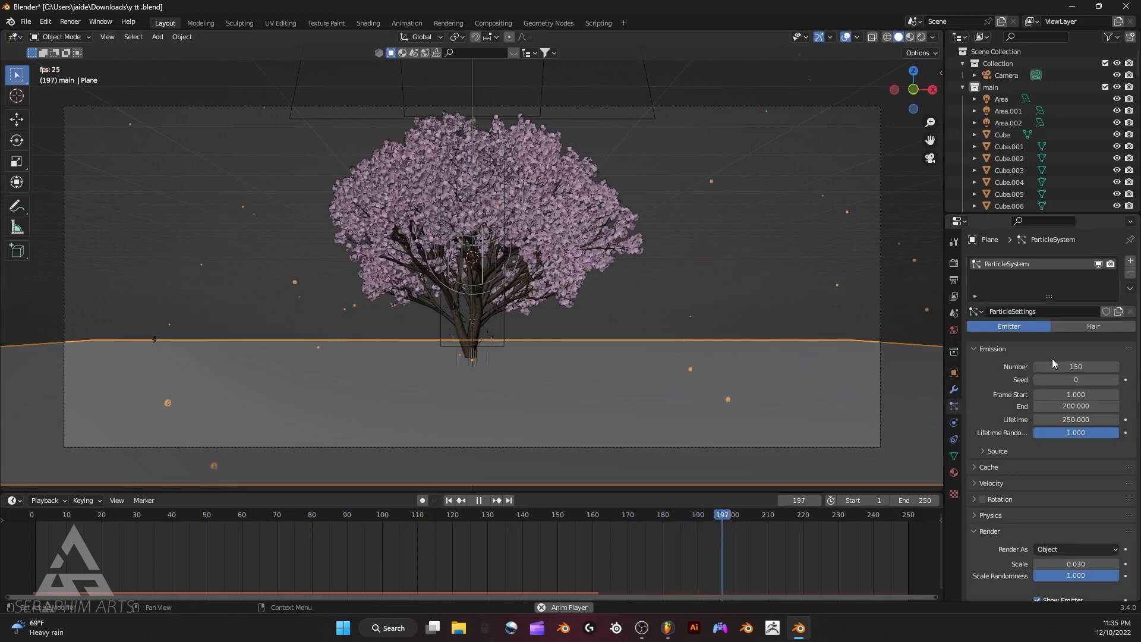
pyautogui.click(1078, 367)
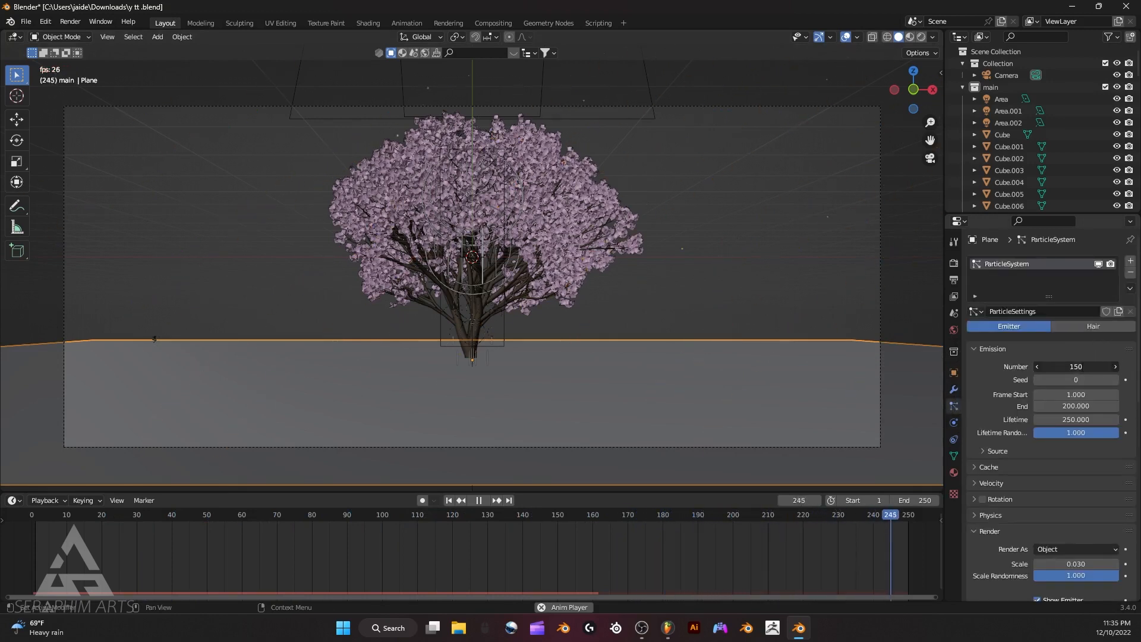
pyautogui.write('1500')
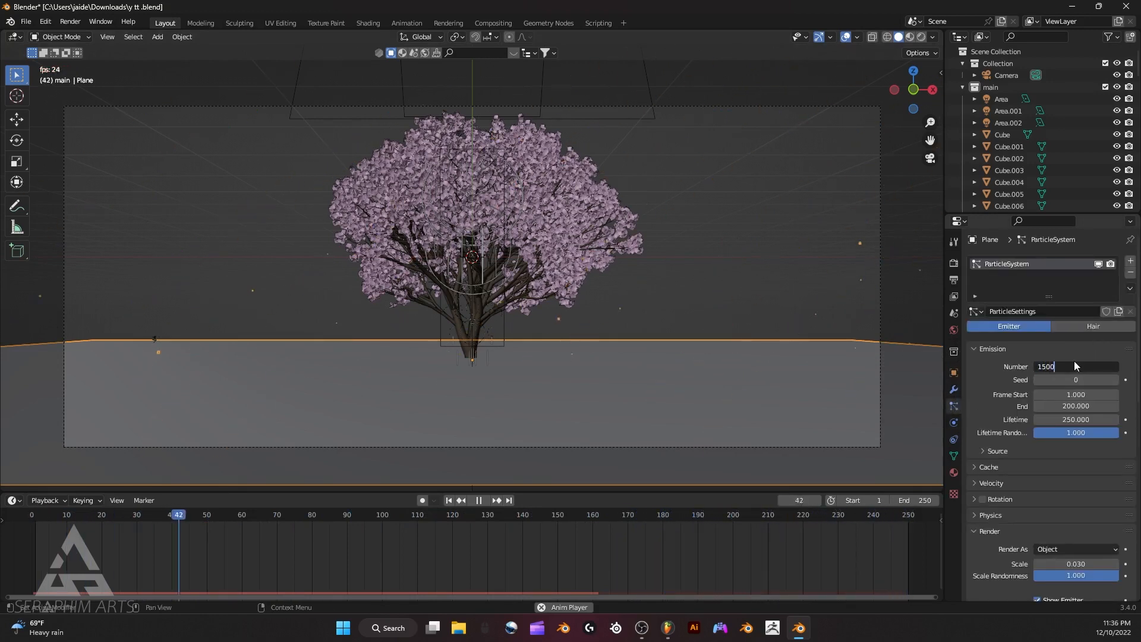
pyautogui.press('Return')
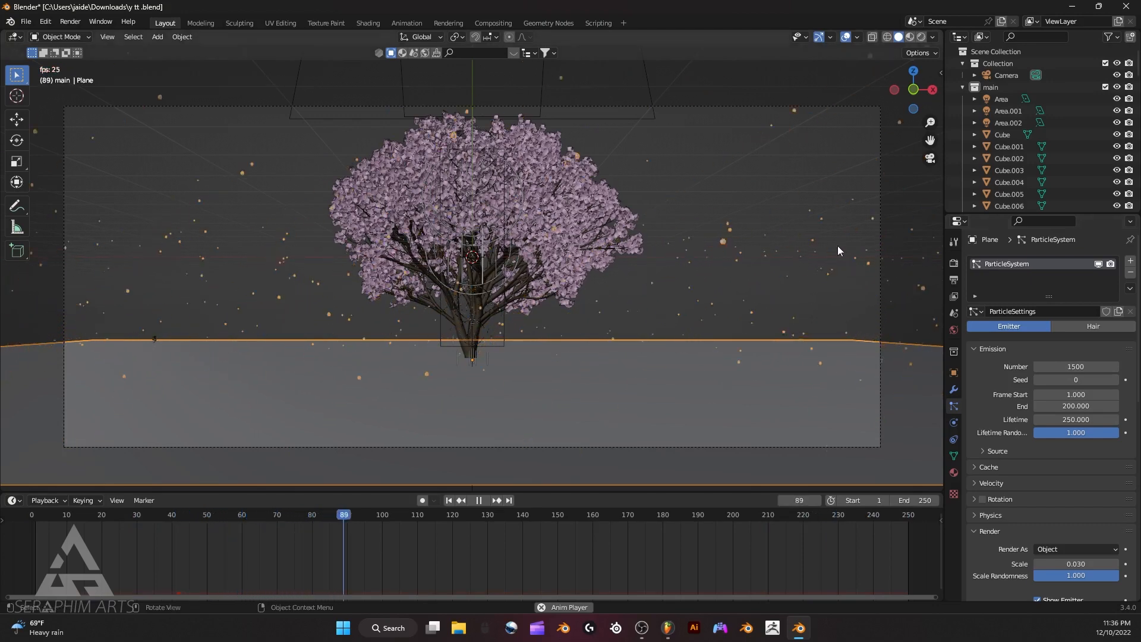